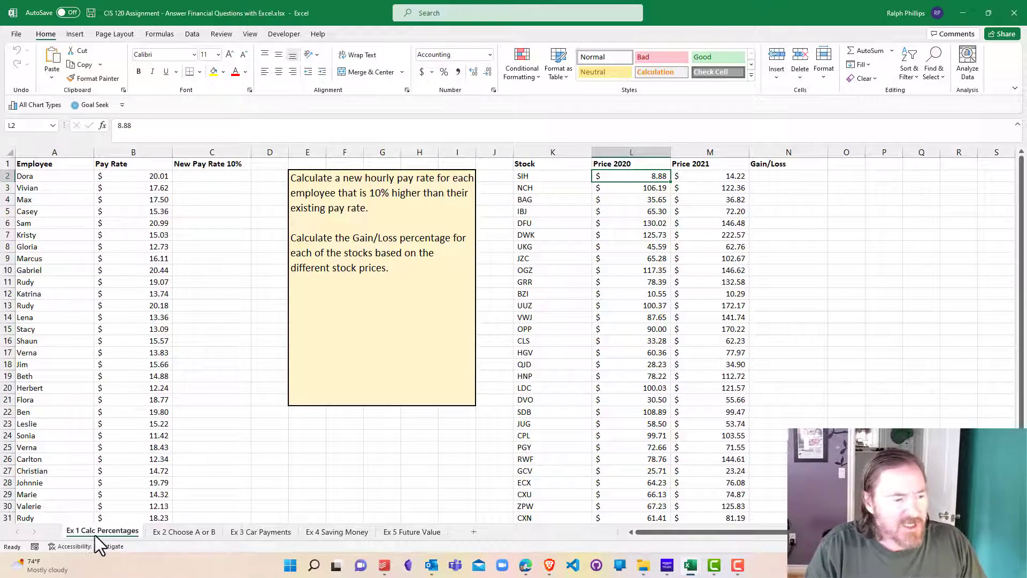
# Highlight the existing pay rates and the empty New Pay Rate cells beside them.
pyautogui.click(203, 224)
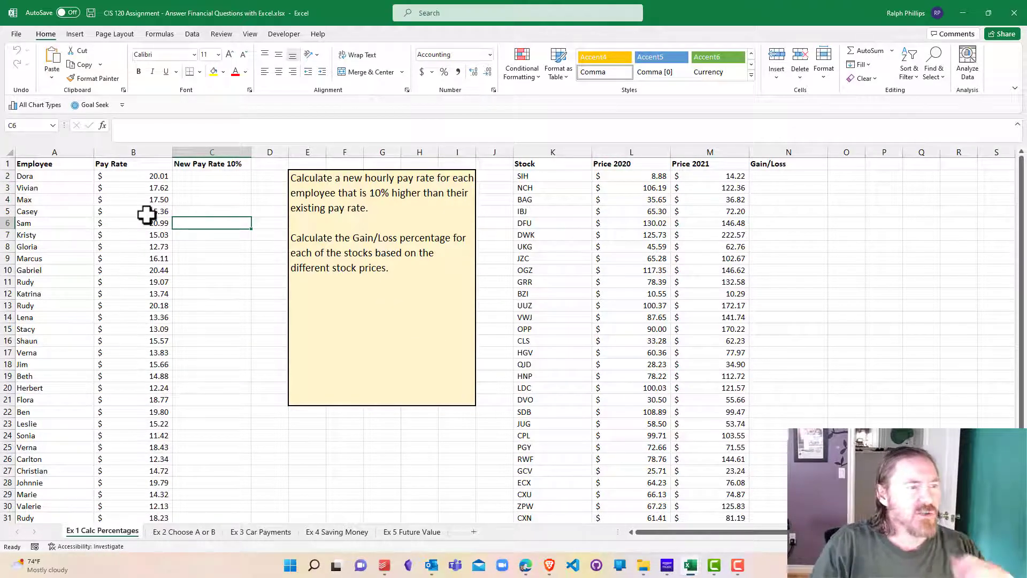
pyautogui.moveTo(146, 175); pyautogui.dragTo(142, 420)
pyautogui.moveTo(201, 172); pyautogui.dragTo(203, 402)
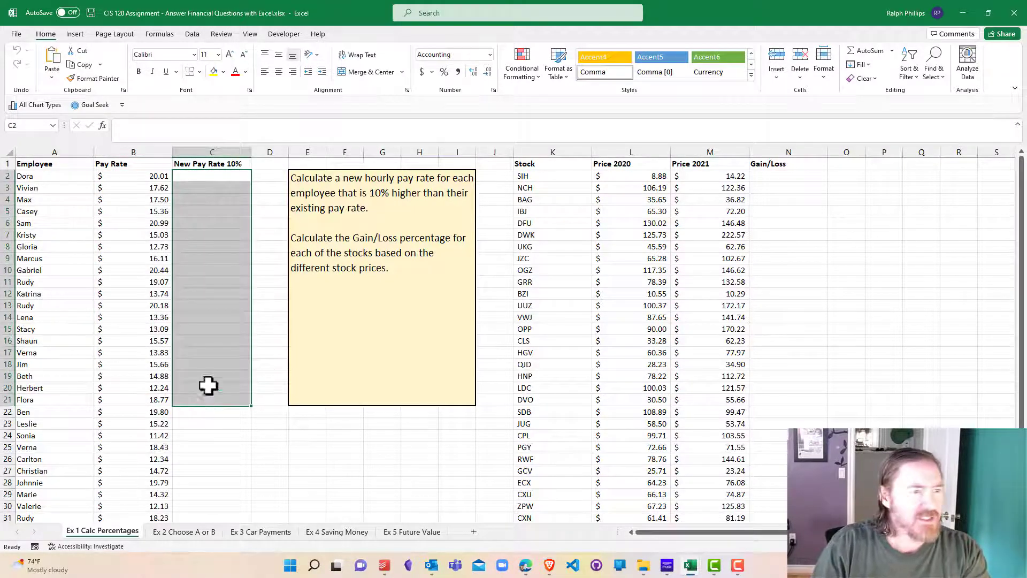
pyautogui.click(226, 287)
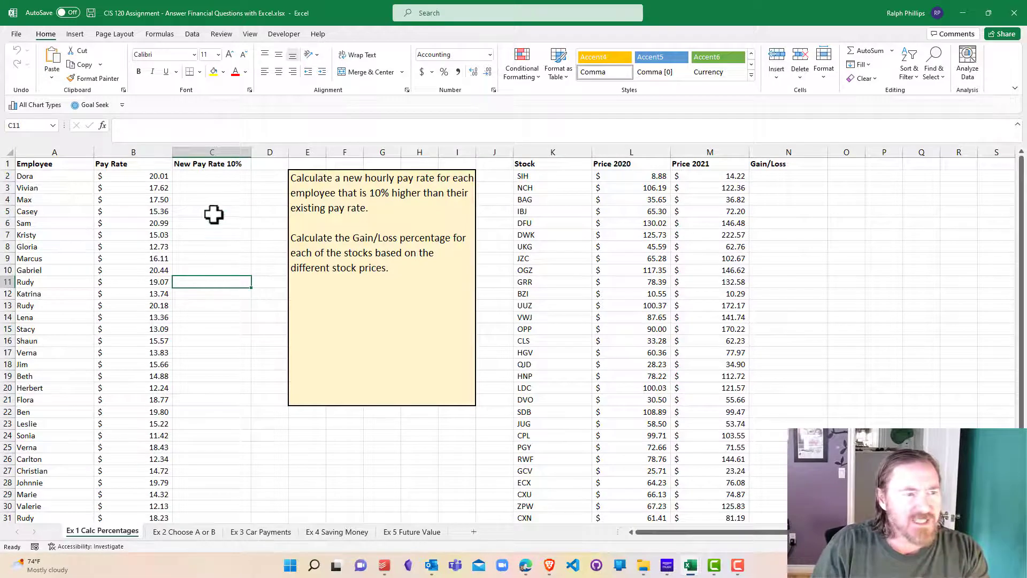
pyautogui.click(209, 178)
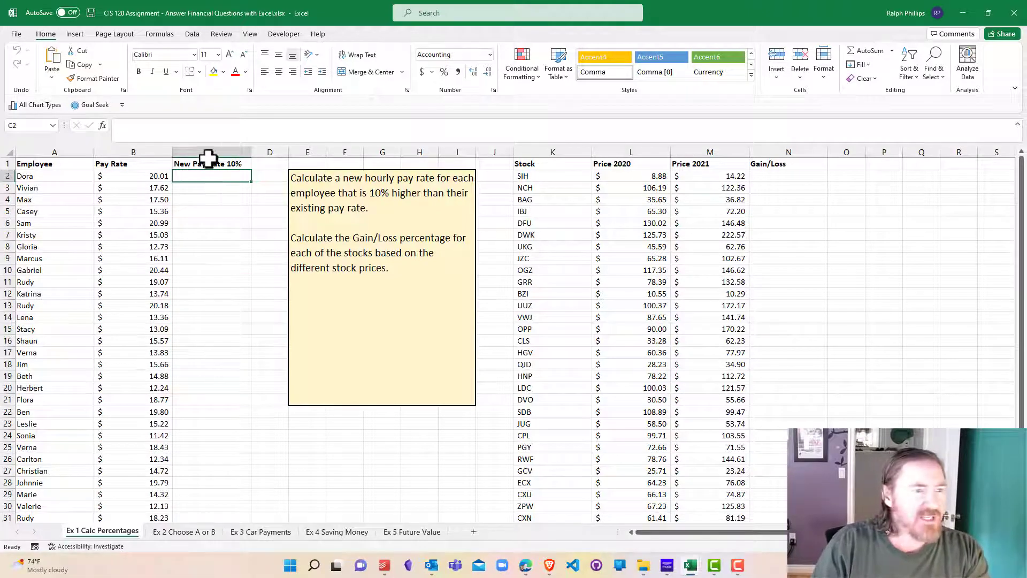
pyautogui.click(236, 167)
pyautogui.click(235, 201)
pyautogui.click(263, 163)
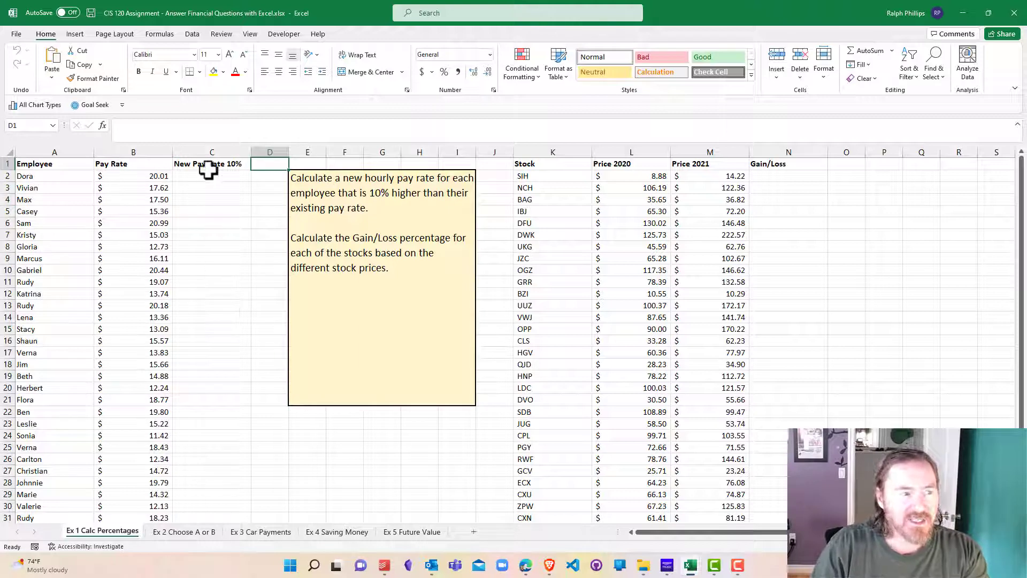
# Shorten the C1 header to 'New Pay Rate' and narrow column C to fit.
pyautogui.click(230, 165)
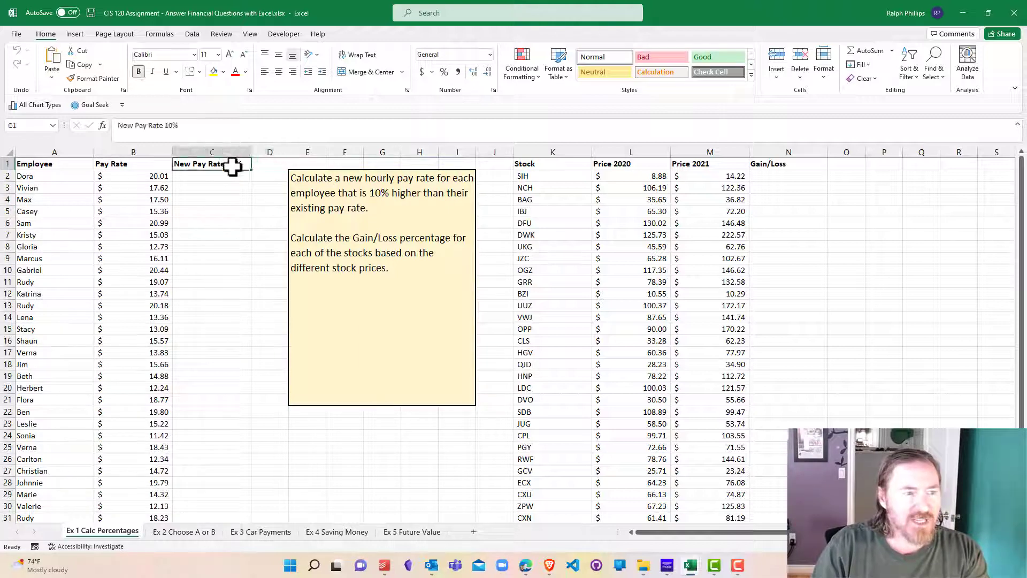
pyautogui.click(189, 128)
pyautogui.press('BackSpace')
pyautogui.press('BackSpace')
pyautogui.press('BackSpace')
pyautogui.press('BackSpace')
pyautogui.press('Return')
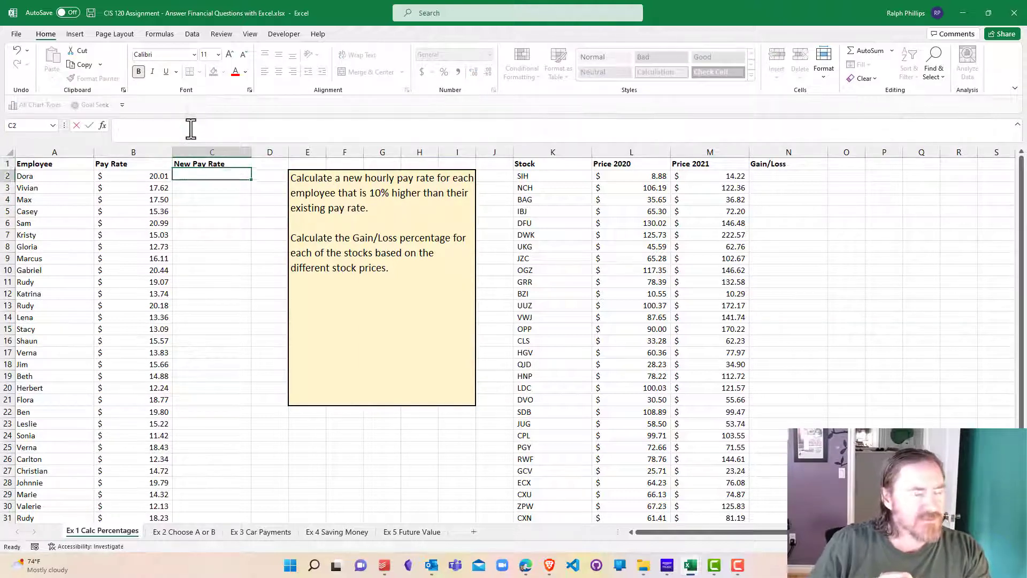
pyautogui.moveTo(253, 147); pyautogui.dragTo(238, 149)
# Enter 10% as the raise rate in cell D1.
pyautogui.click(256, 166)
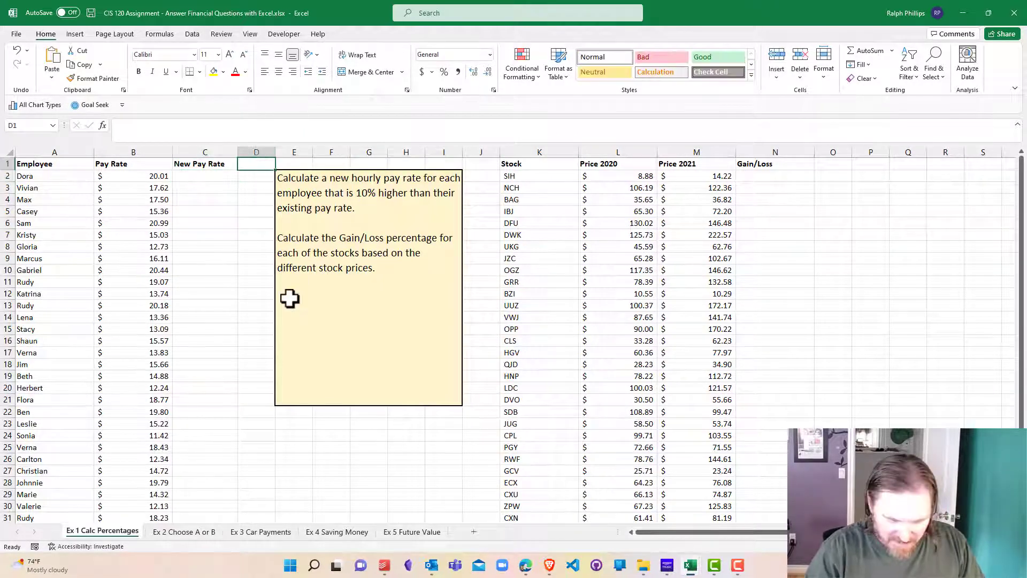
pyautogui.write('10%')
pyautogui.press('Return')
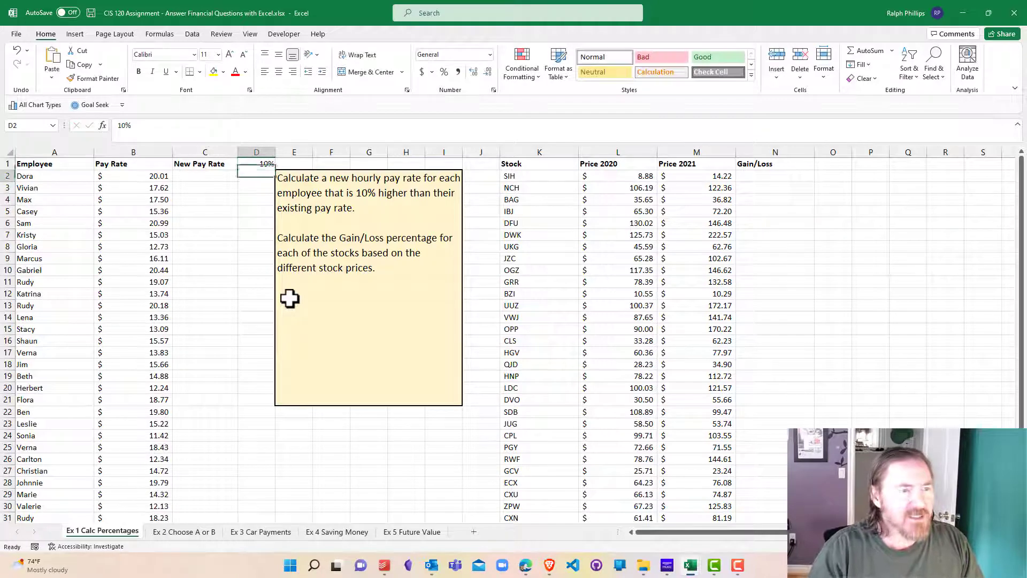
pyautogui.click(252, 164)
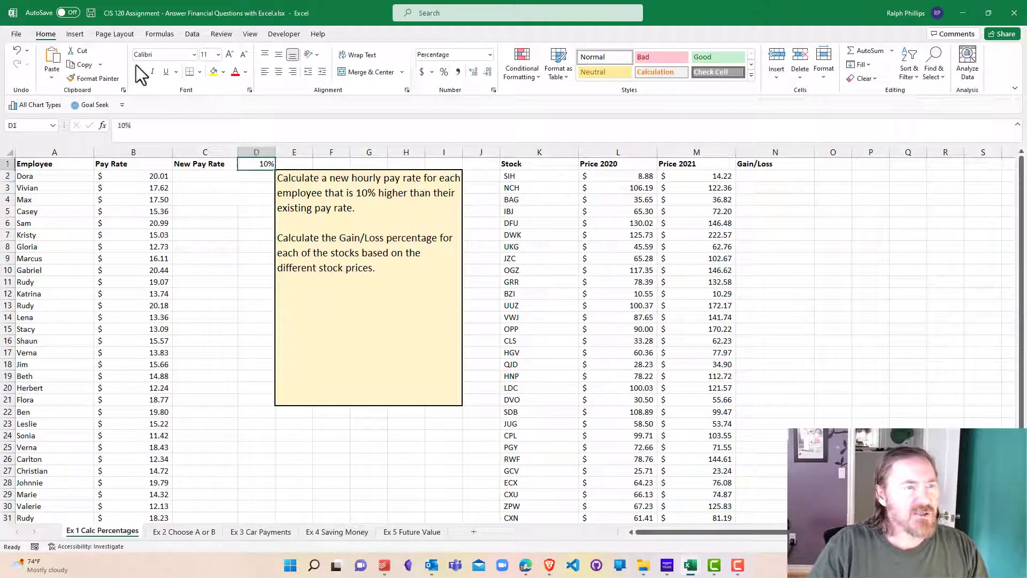
pyautogui.click(242, 270)
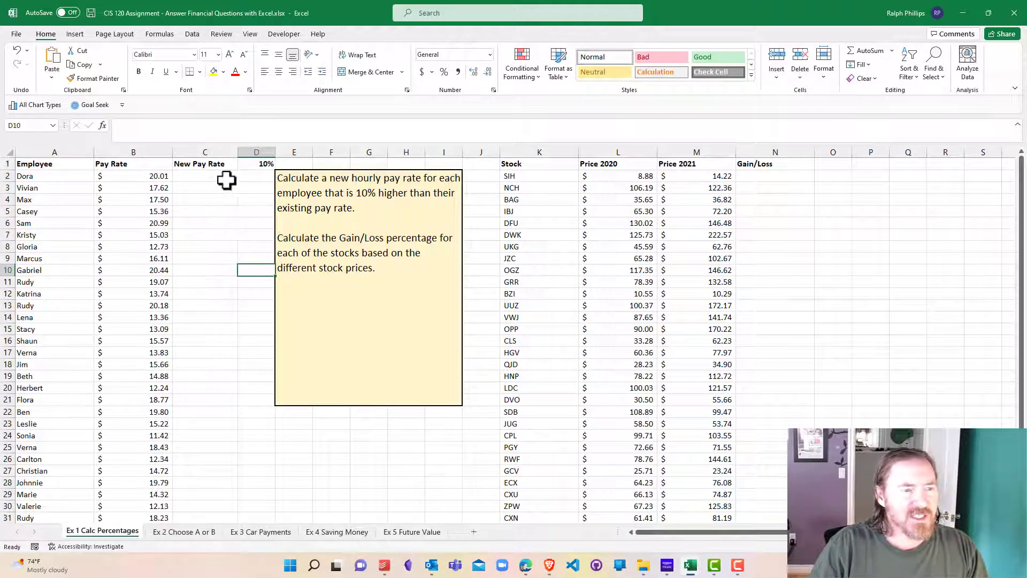
pyautogui.click(208, 173)
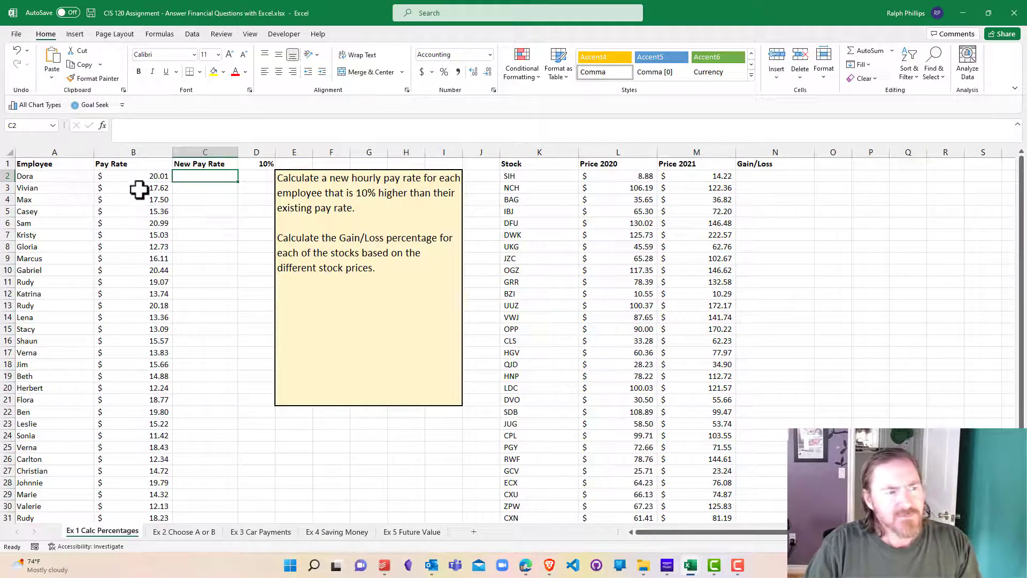
# Zoom the sheet in so names and pay rates read larger, then select C2.
pyautogui.click(142, 176)
pyautogui.click(207, 175)
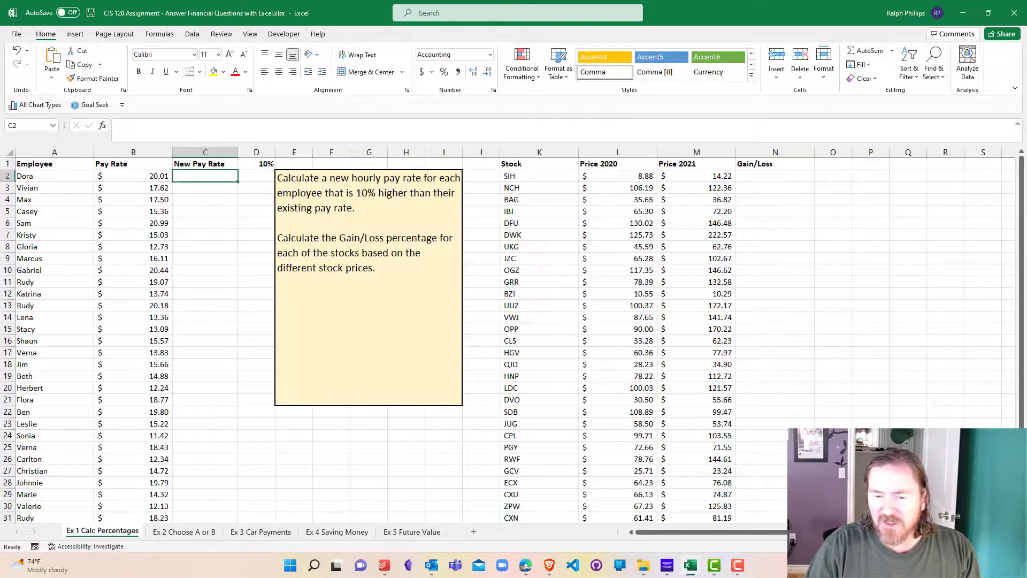
pyautogui.scroll(2, 374, 328)
pyautogui.scroll(3, 508, 334)
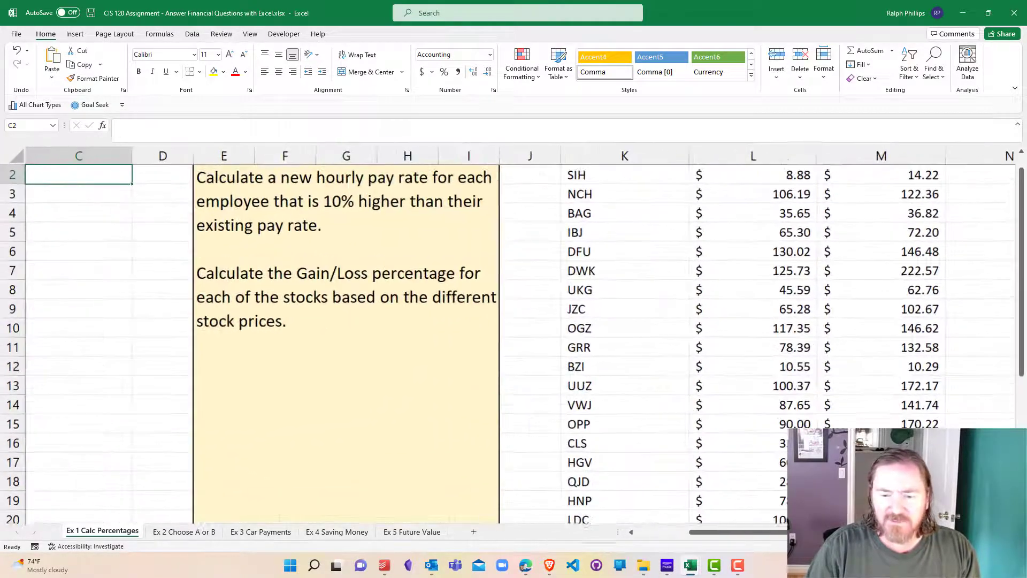
pyautogui.click(687, 532)
pyautogui.scroll(1, 309, 245)
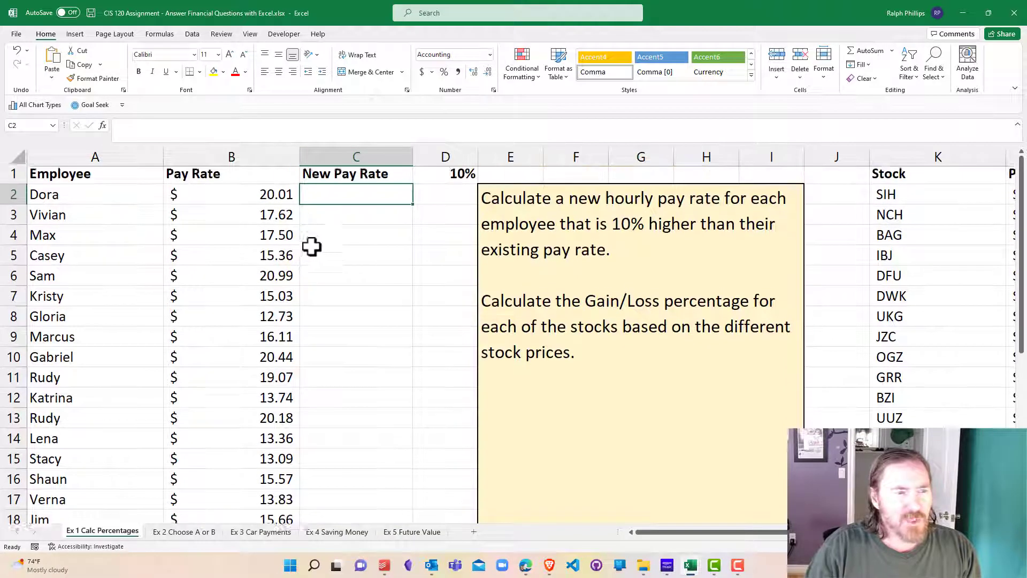
pyautogui.click(335, 235)
pyautogui.click(333, 206)
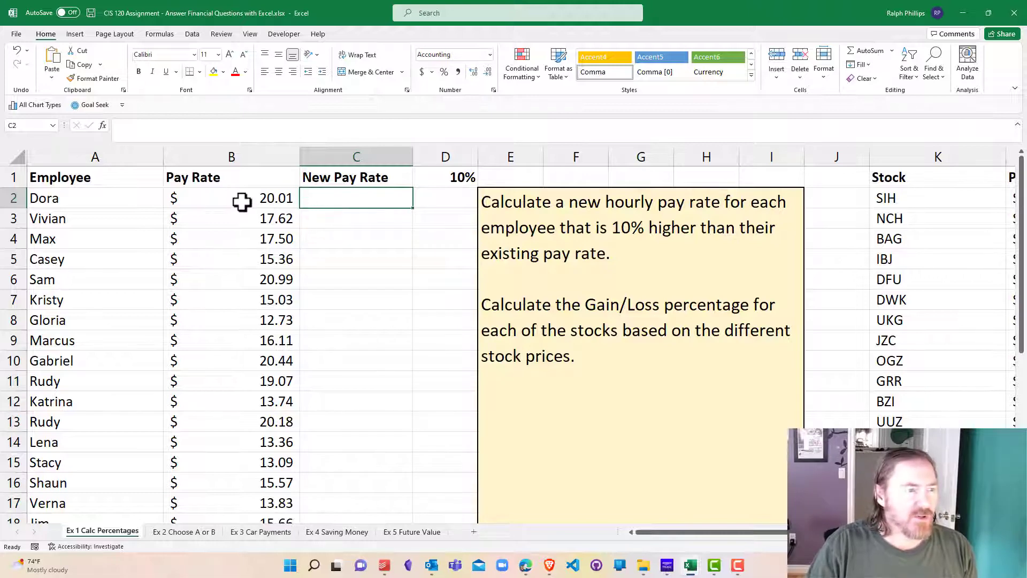
pyautogui.moveTo(343, 279); pyautogui.dragTo(344, 300)
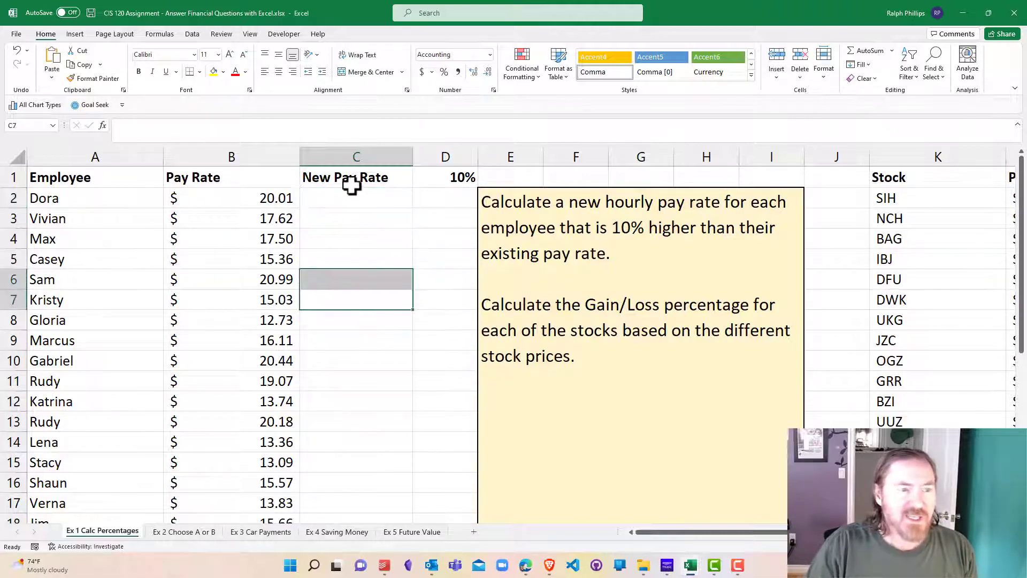
pyautogui.click(351, 183)
pyautogui.click(352, 199)
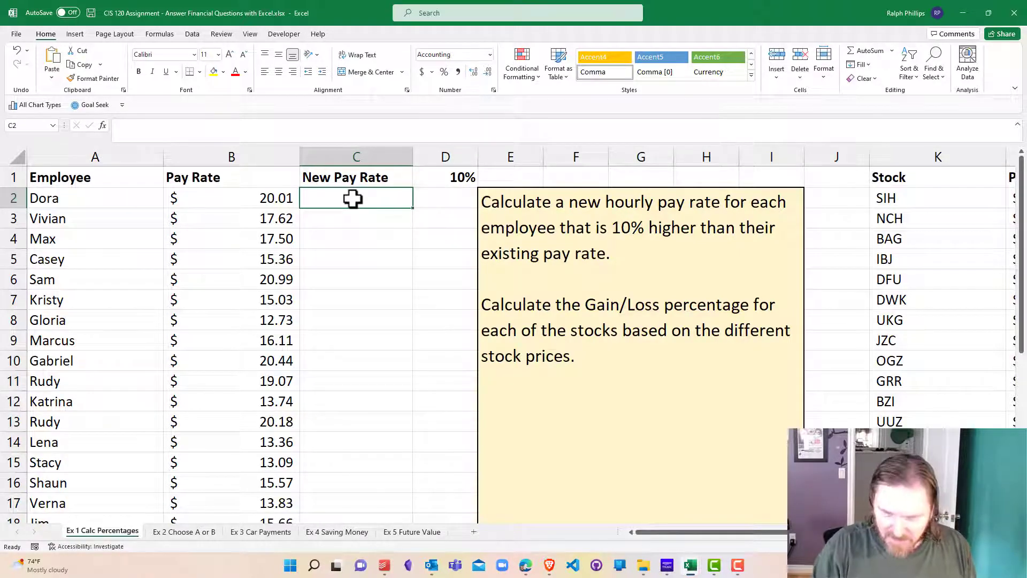
# Enter =B2*(1+$D$1) in C2, giving the first employee a new pay rate of 22.01.
pyautogui.write('=')
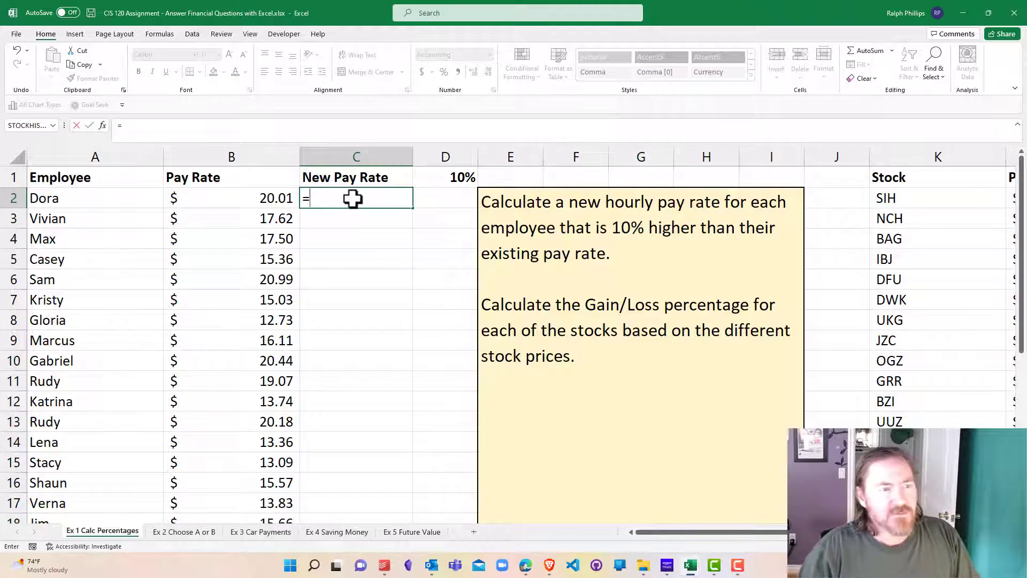
pyautogui.click(252, 202)
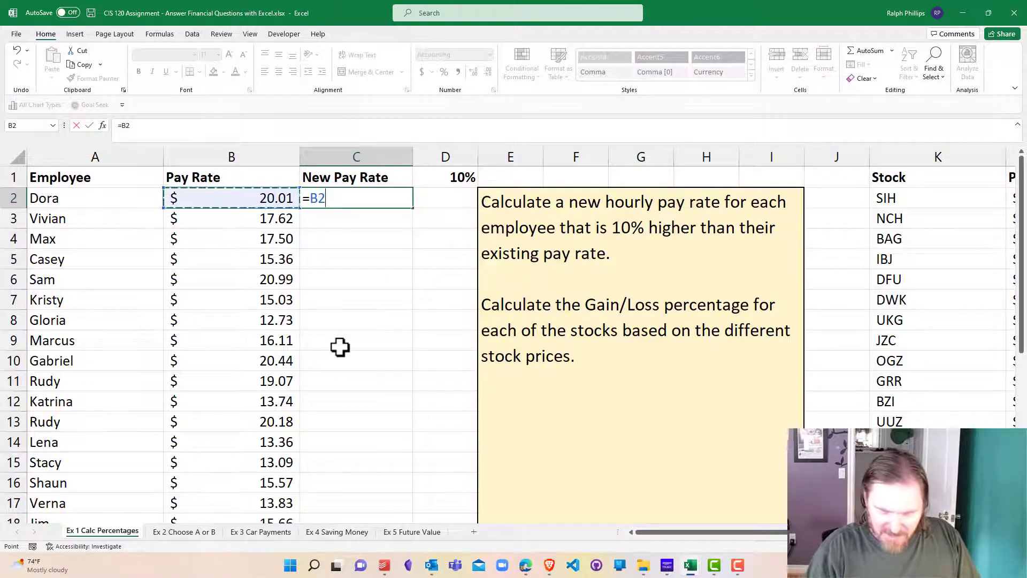
pyautogui.write('*')
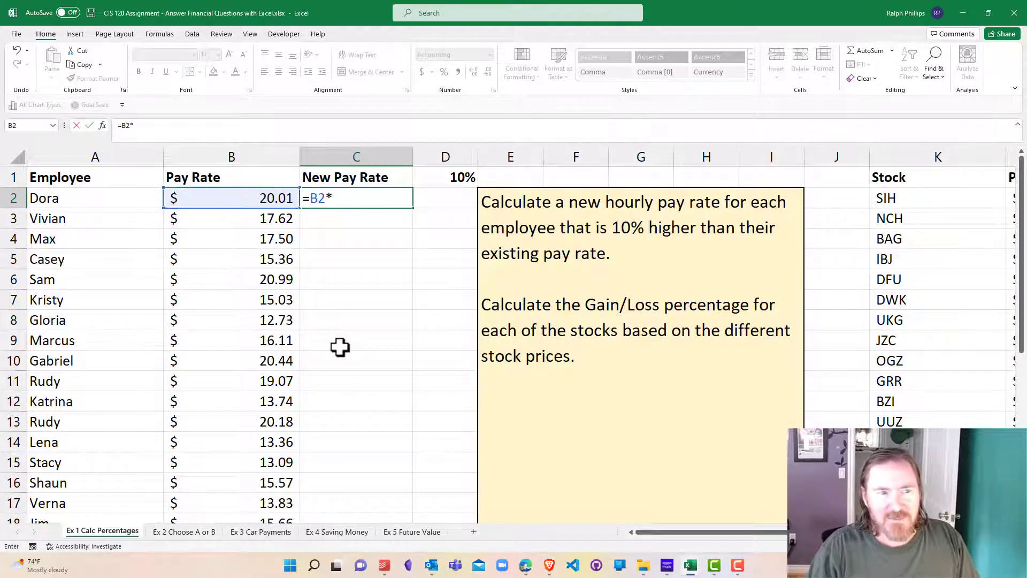
pyautogui.write('(')
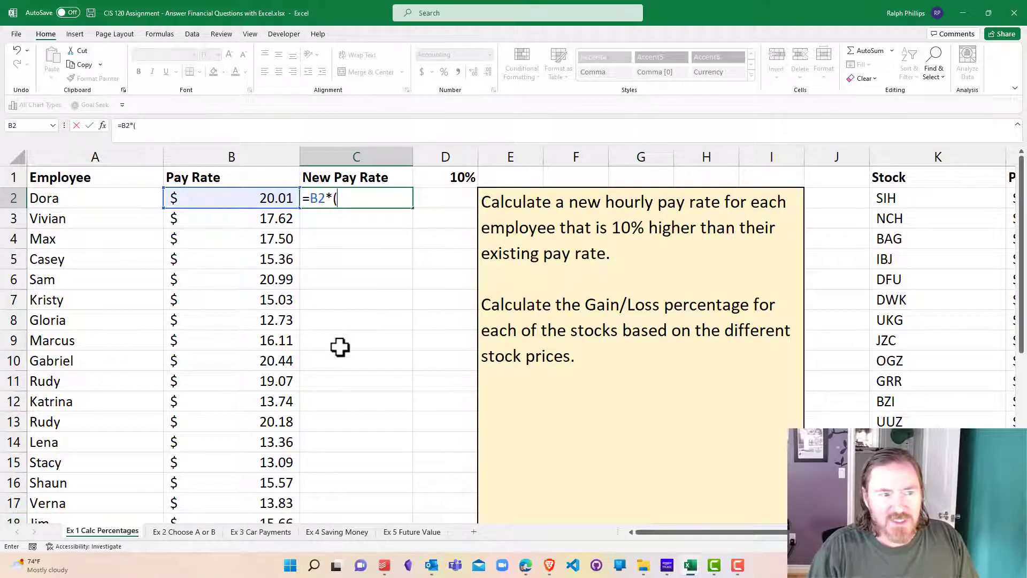
pyautogui.write('1')
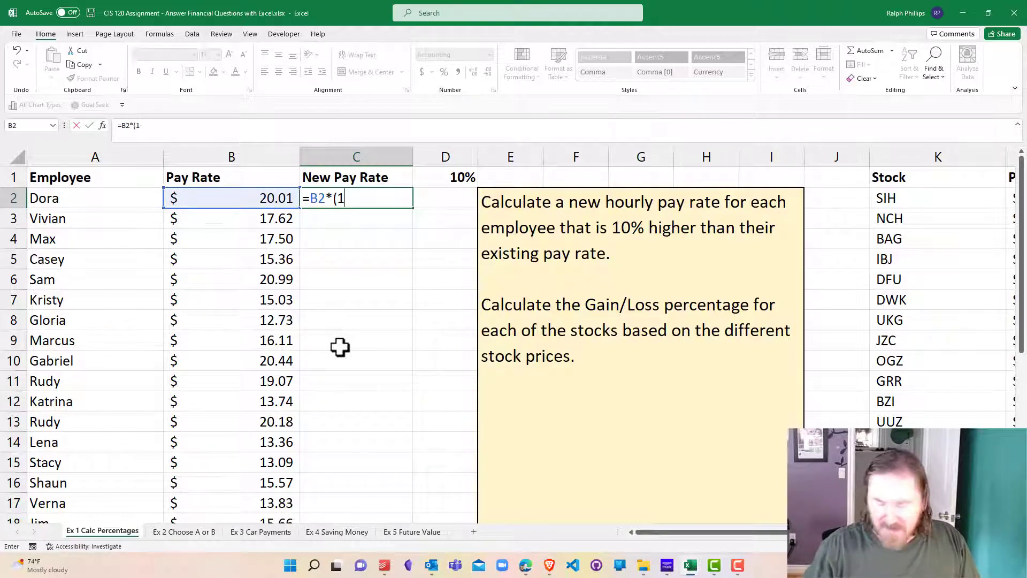
pyautogui.write('+')
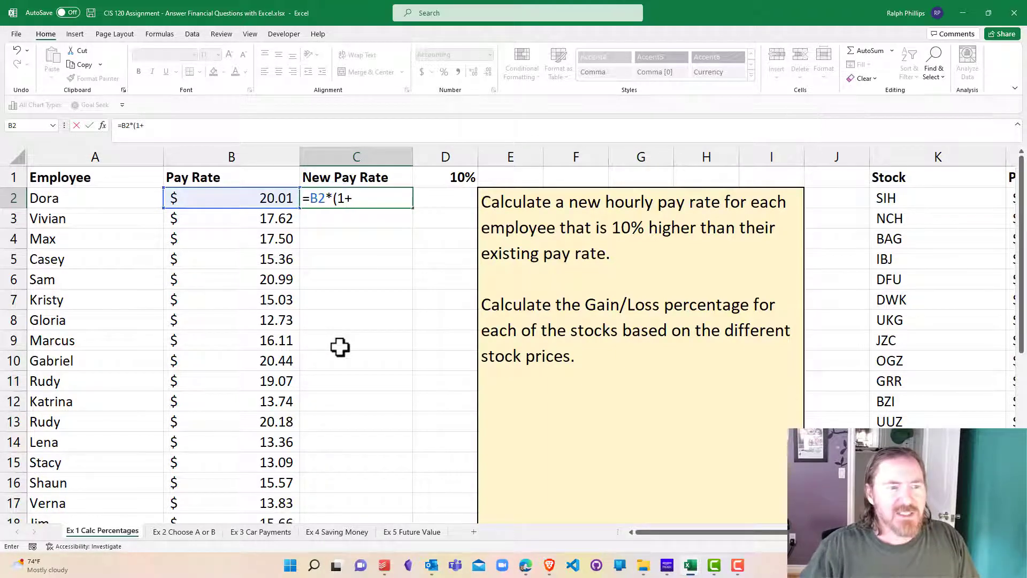
pyautogui.click(448, 177)
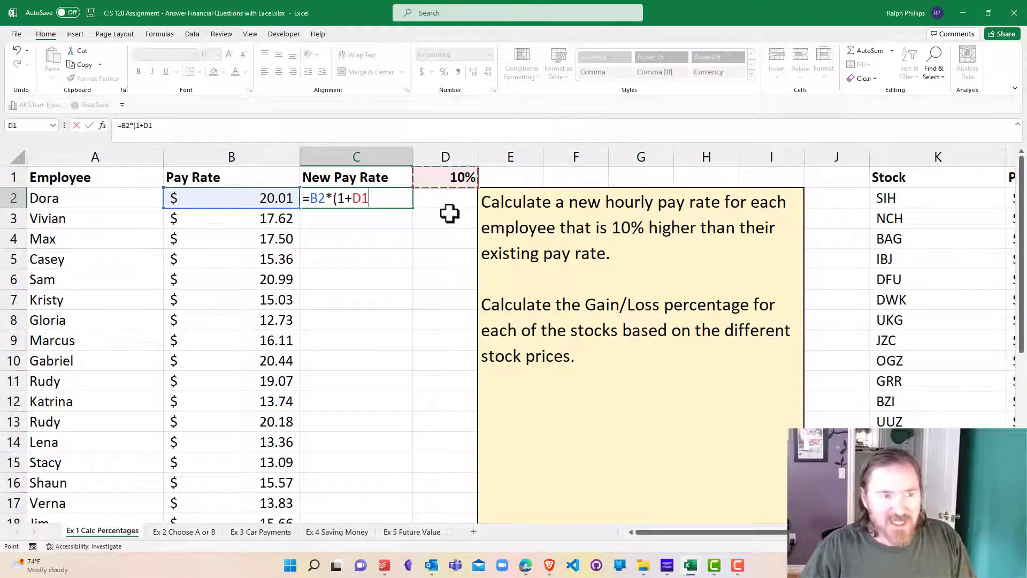
pyautogui.press('F4')
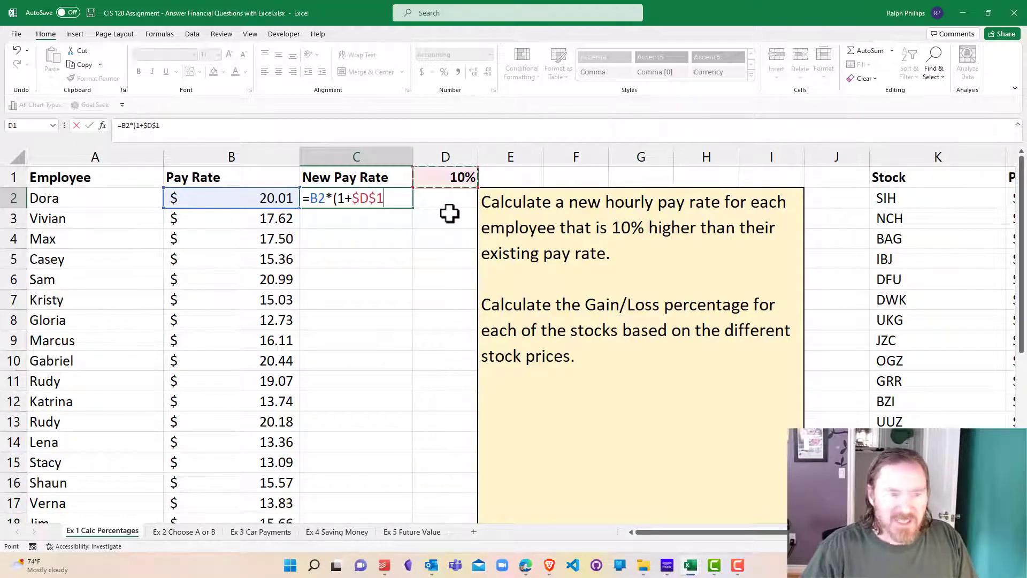
pyautogui.write(')')
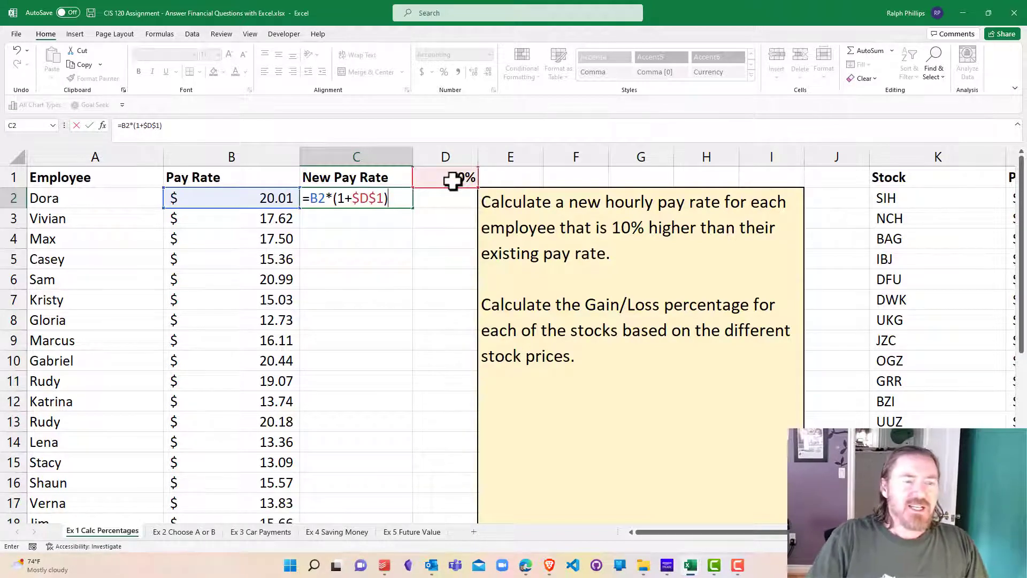
pyautogui.doubleClick(364, 198)
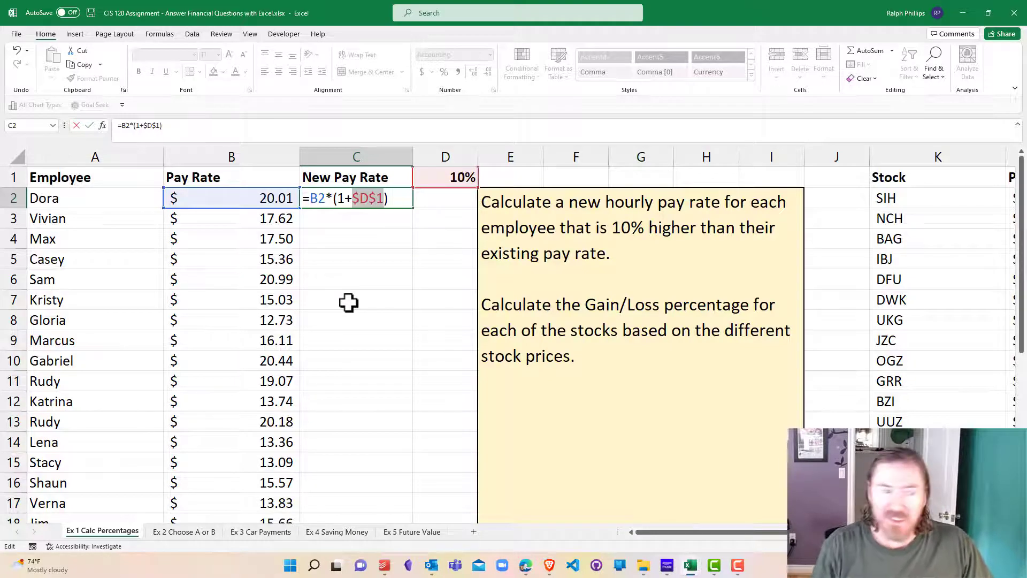
pyautogui.press('Return')
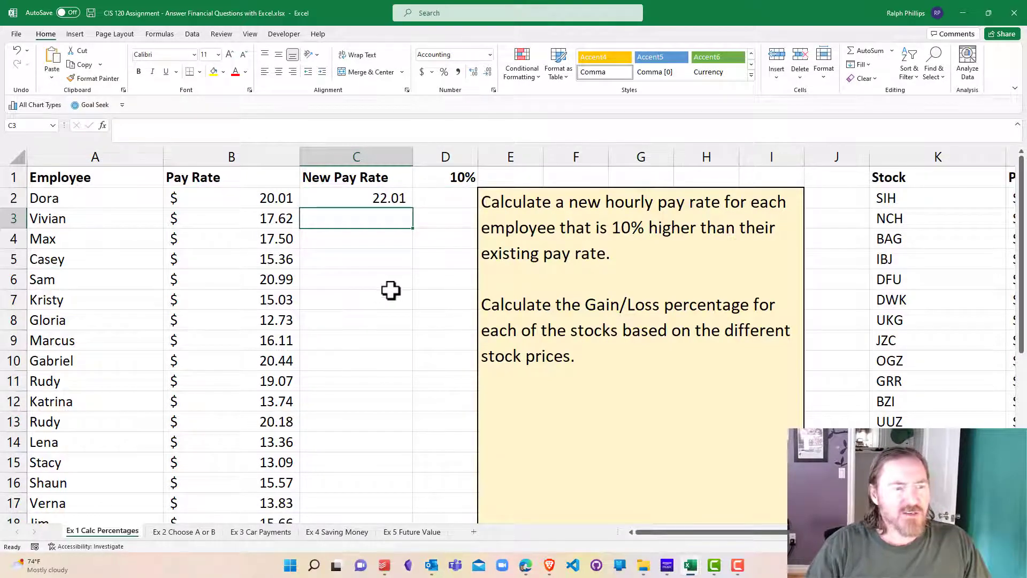
# Fill =B2*(1+$D$1) down column C for every employee.
pyautogui.click(253, 200)
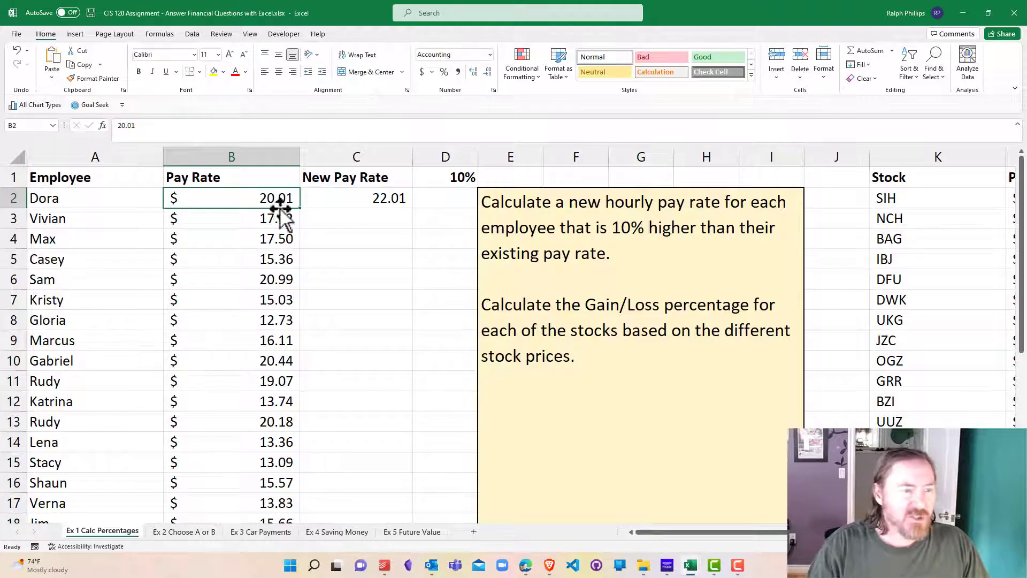
pyautogui.click(373, 196)
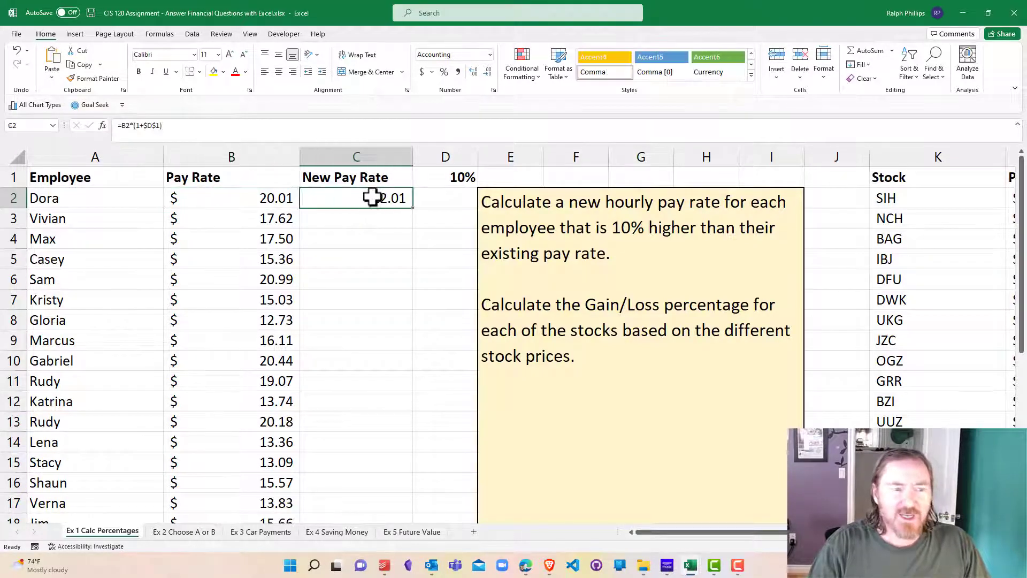
pyautogui.doubleClick(413, 210)
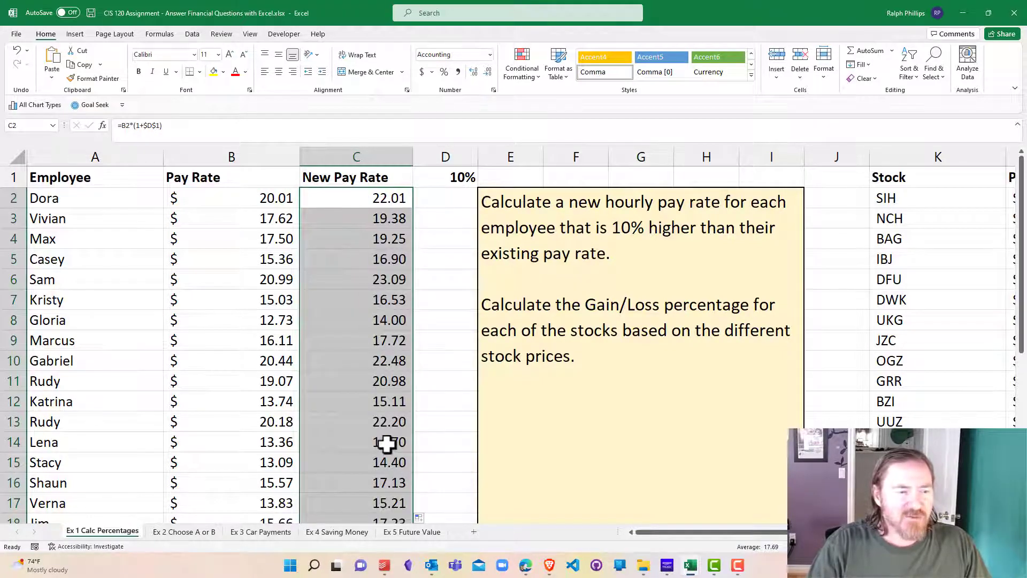
# Spot-check the copied formulas in C9, C12 and C22 for correct references.
pyautogui.click(373, 336)
pyautogui.scroll(-1, 371, 419)
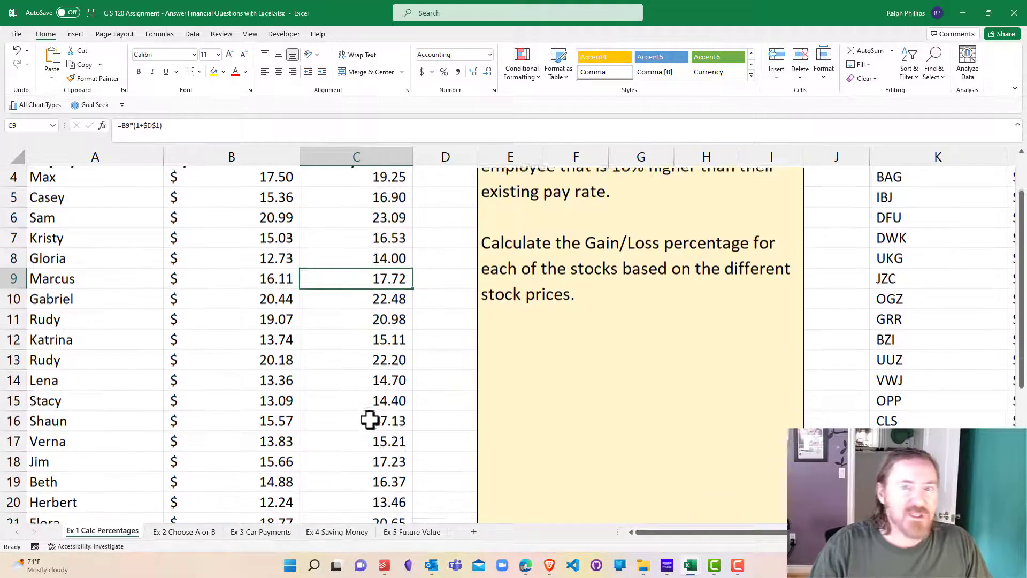
pyautogui.doubleClick(383, 341)
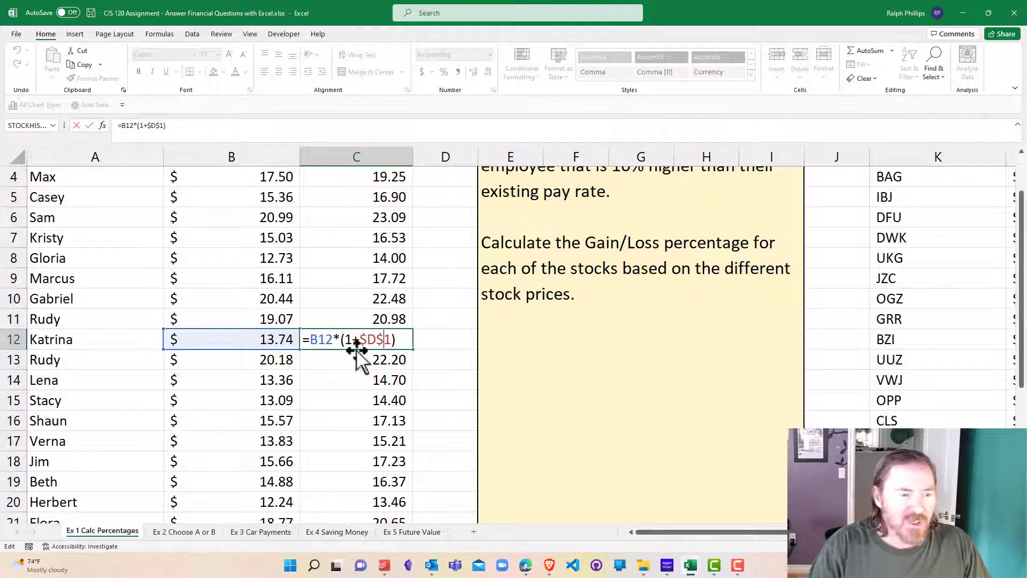
pyautogui.moveTo(310, 340); pyautogui.dragTo(332, 341)
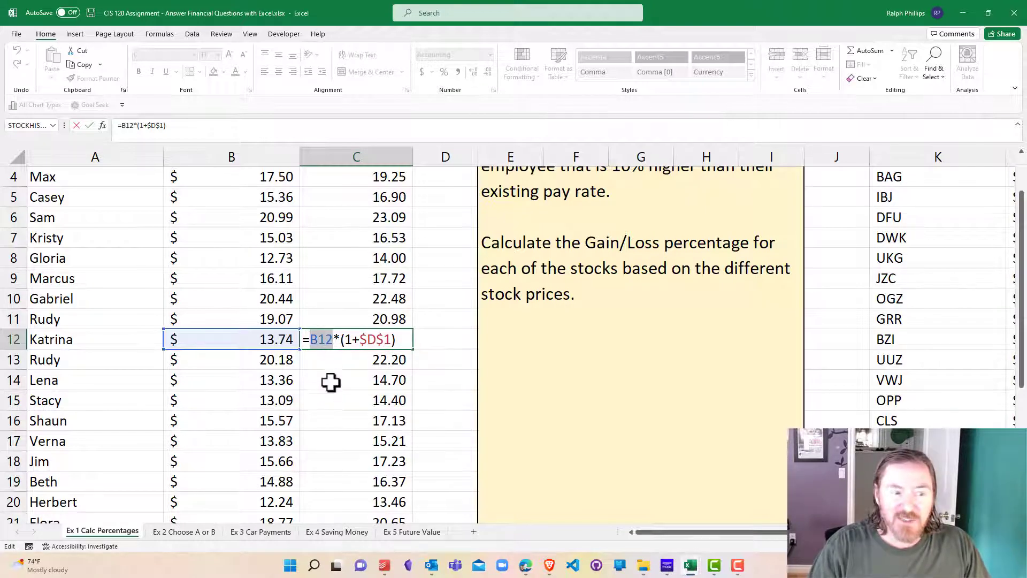
pyautogui.press('Return')
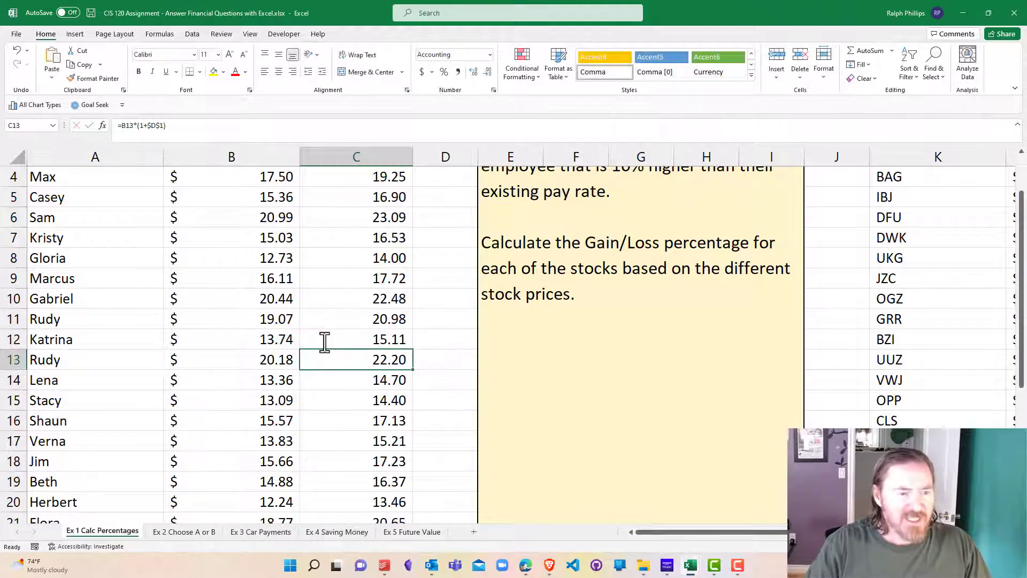
pyautogui.scroll(-3, 337, 378)
pyautogui.doubleClick(374, 361)
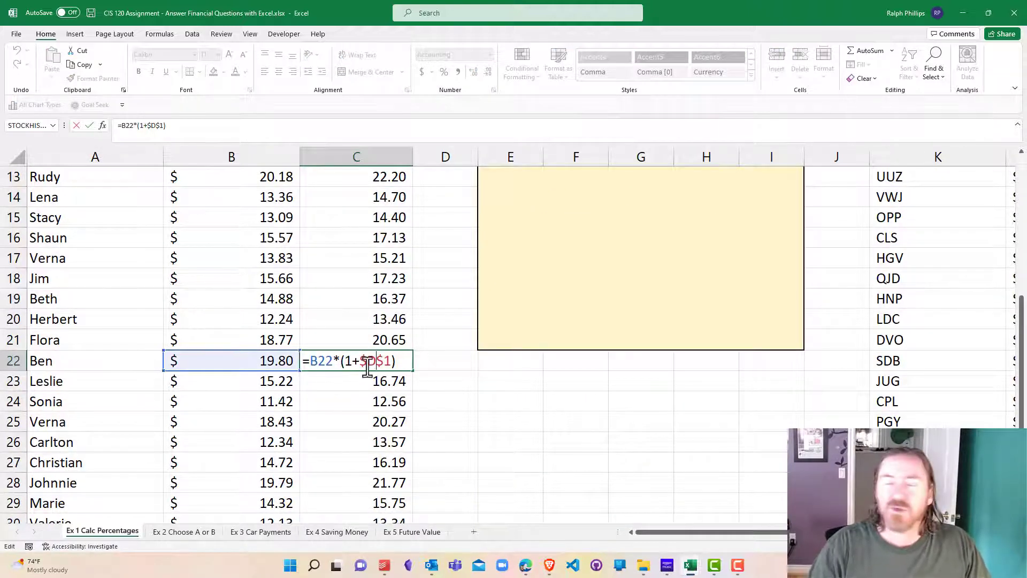
pyautogui.press('Return')
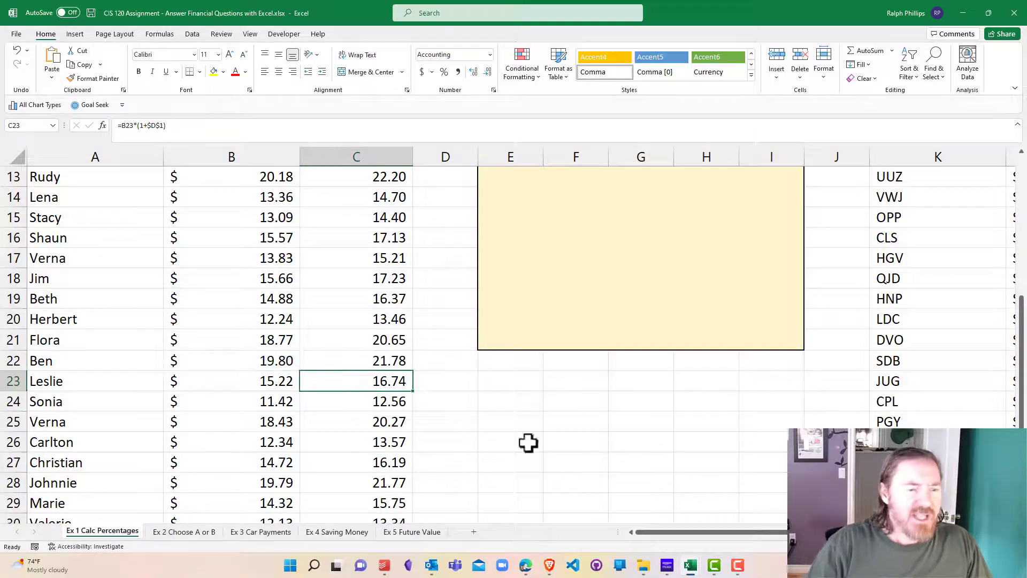
pyautogui.scroll(-3, 428, 411)
pyautogui.scroll(7, 429, 411)
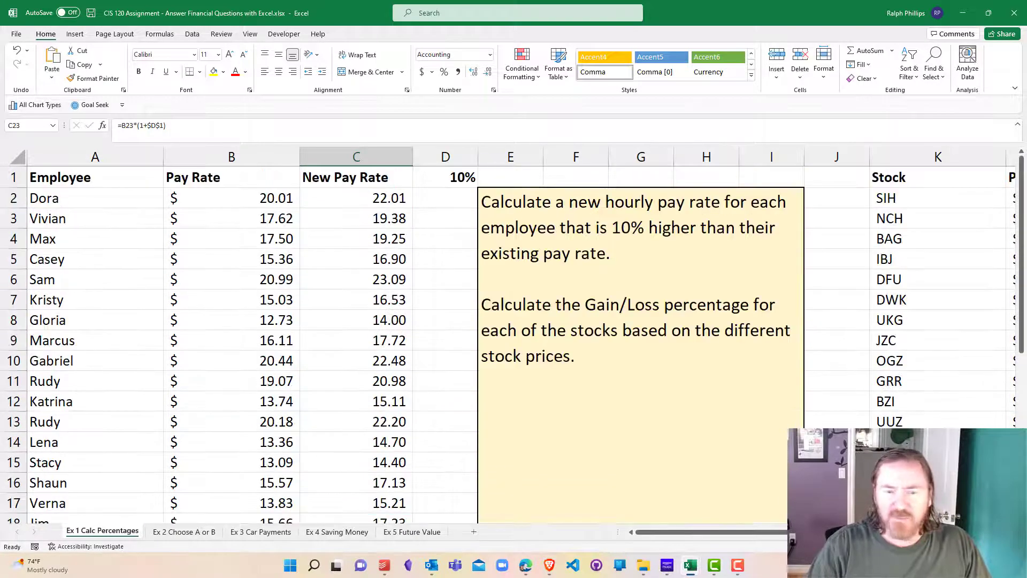
# Scroll right to the stock table's Price 2020, Price 2021 and Gain/Loss columns.
pyautogui.hscroll(4, 753, 532)
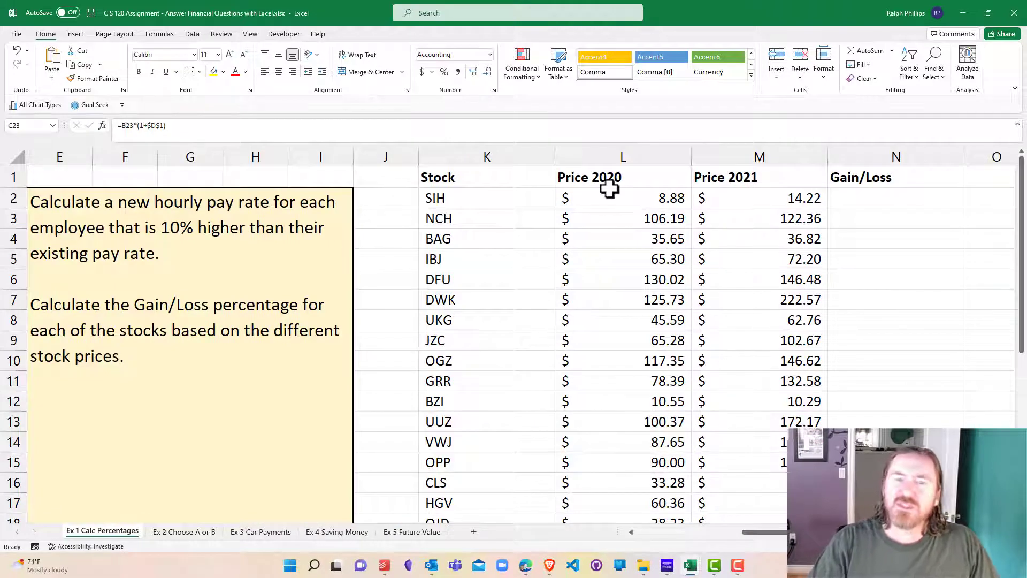
pyautogui.hscroll(-2, 765, 532)
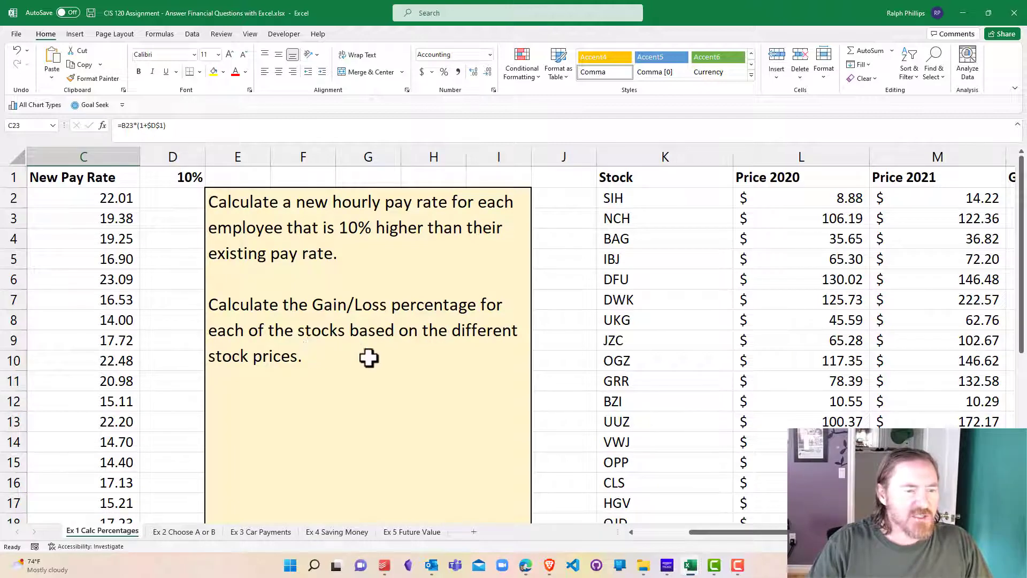
pyautogui.hscroll(2, 720, 534)
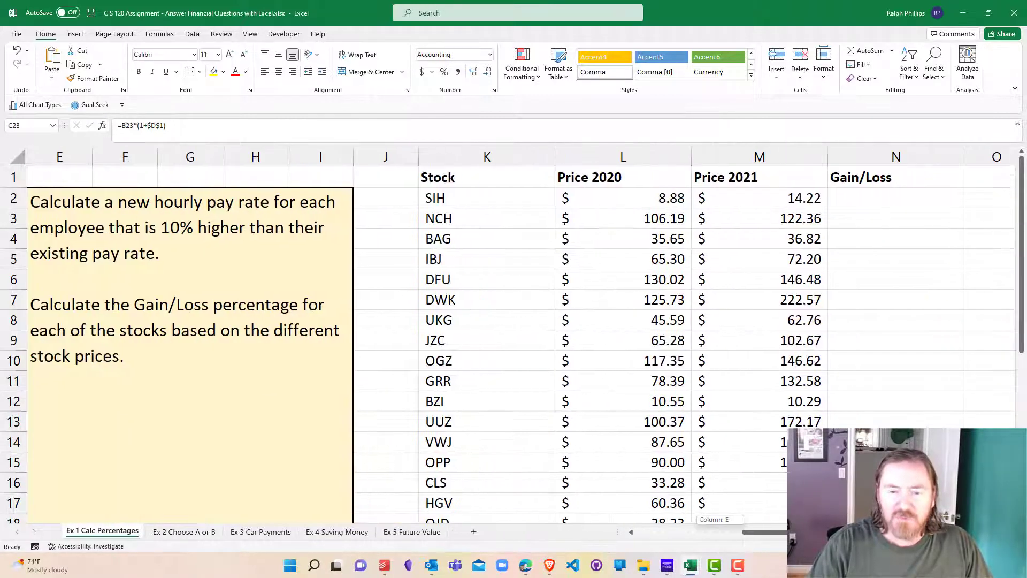
pyautogui.click(837, 325)
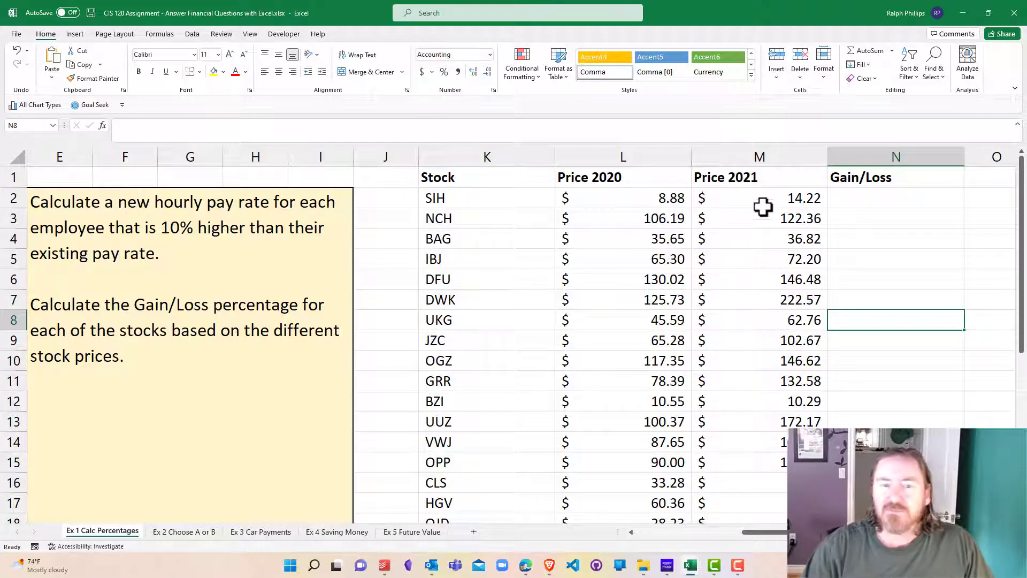
# Enter =(M2-L2)/L2 in N2, giving SIH a gain/loss of 0.60.
pyautogui.click(879, 198)
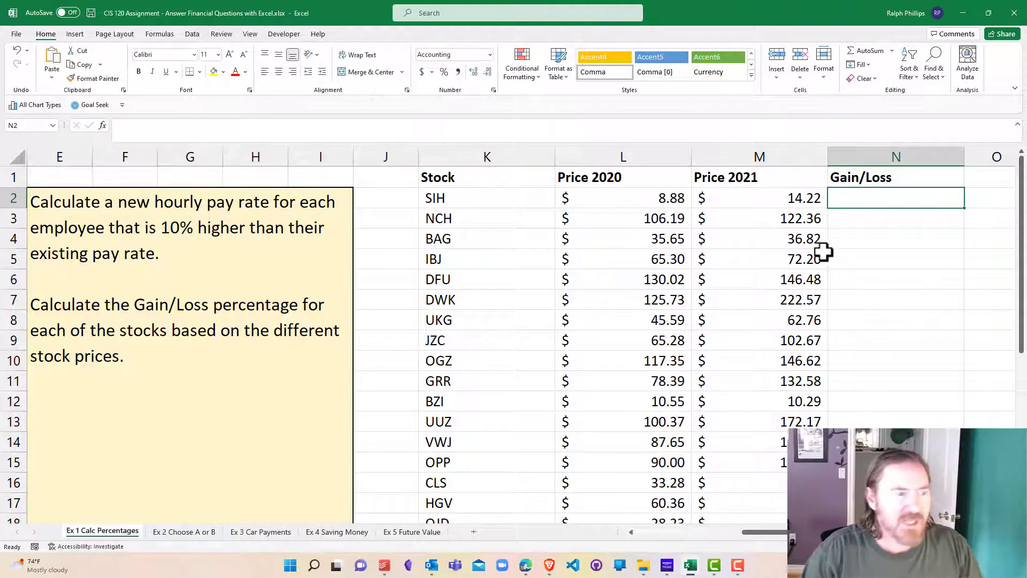
pyautogui.write('=(')
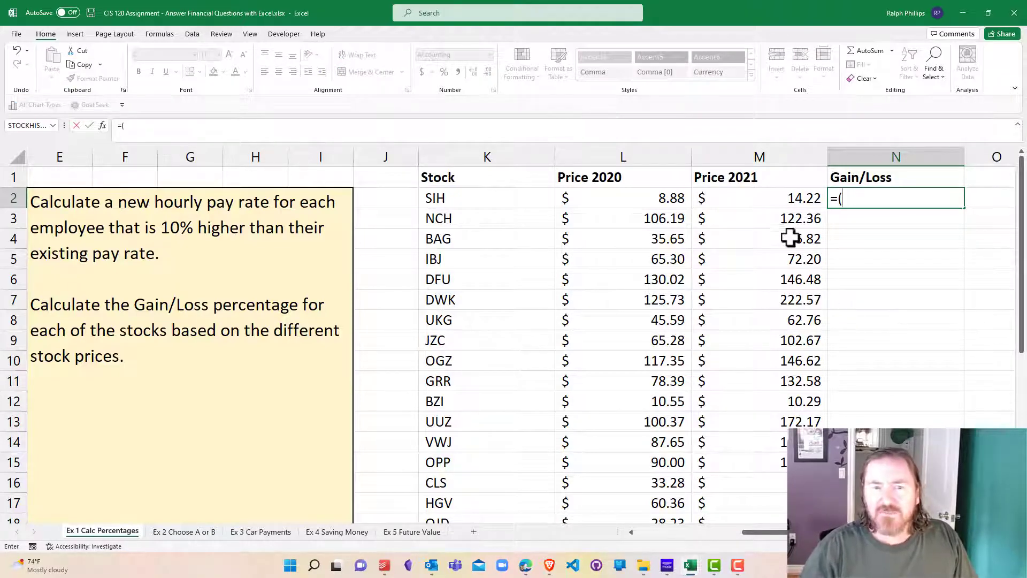
pyautogui.click(756, 197)
pyautogui.write('-')
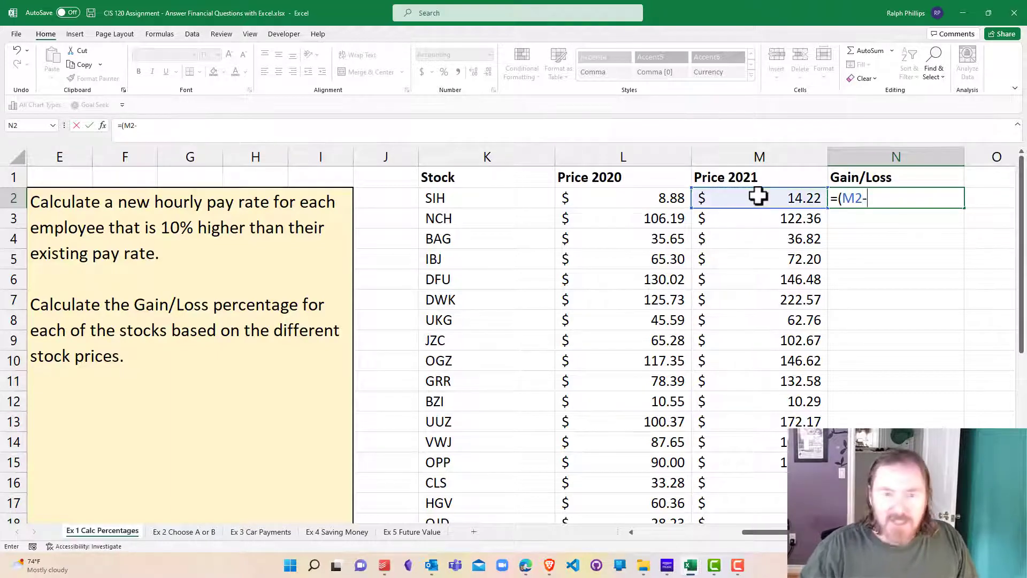
pyautogui.click(651, 199)
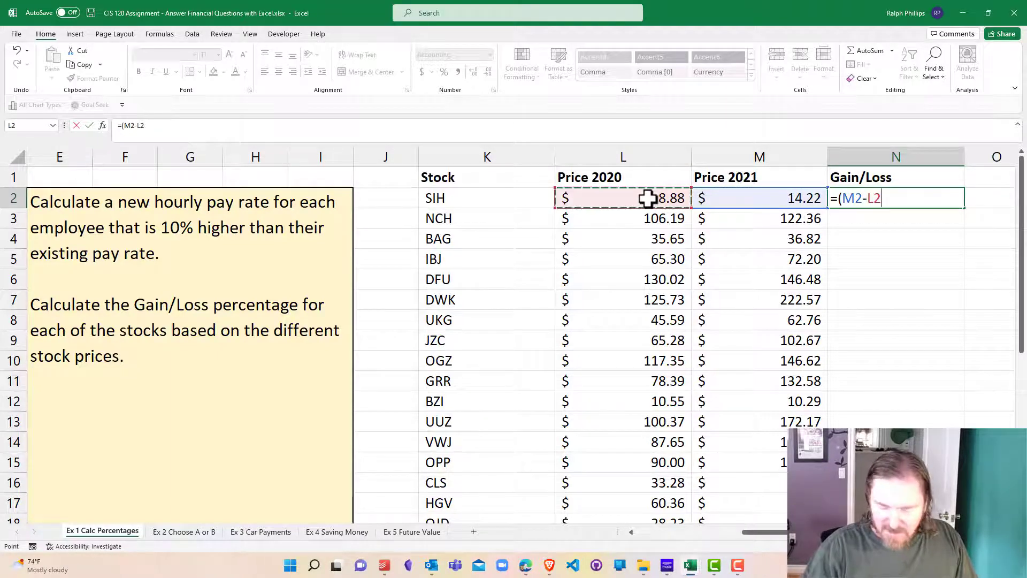
pyautogui.write(')')
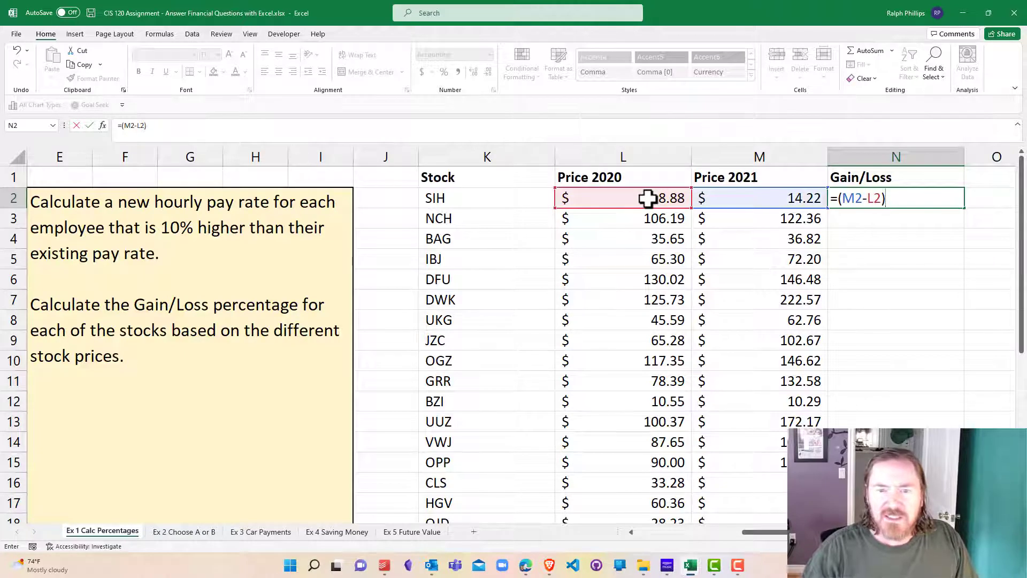
pyautogui.write('/')
pyautogui.click(647, 199)
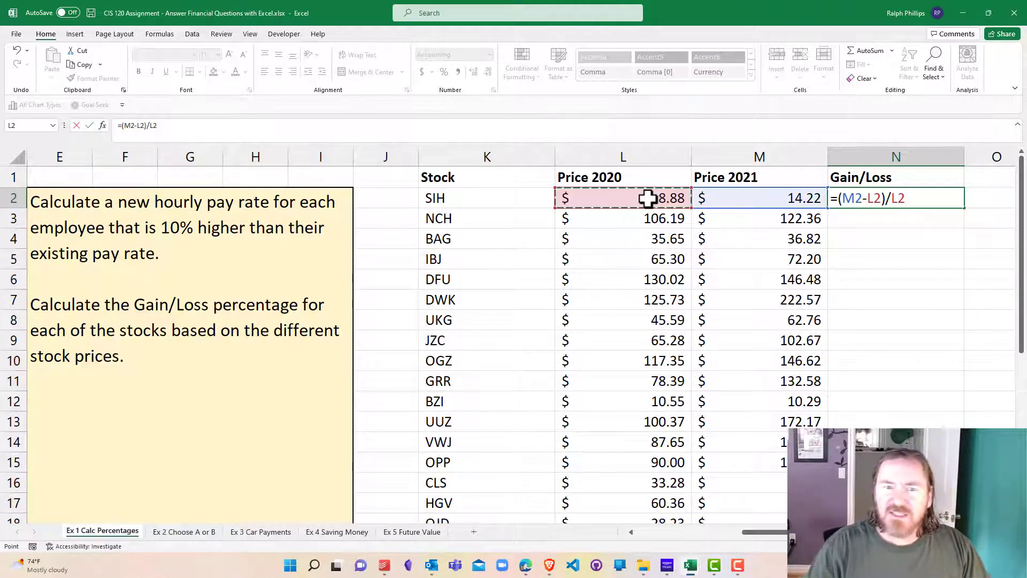
pyautogui.press('Return')
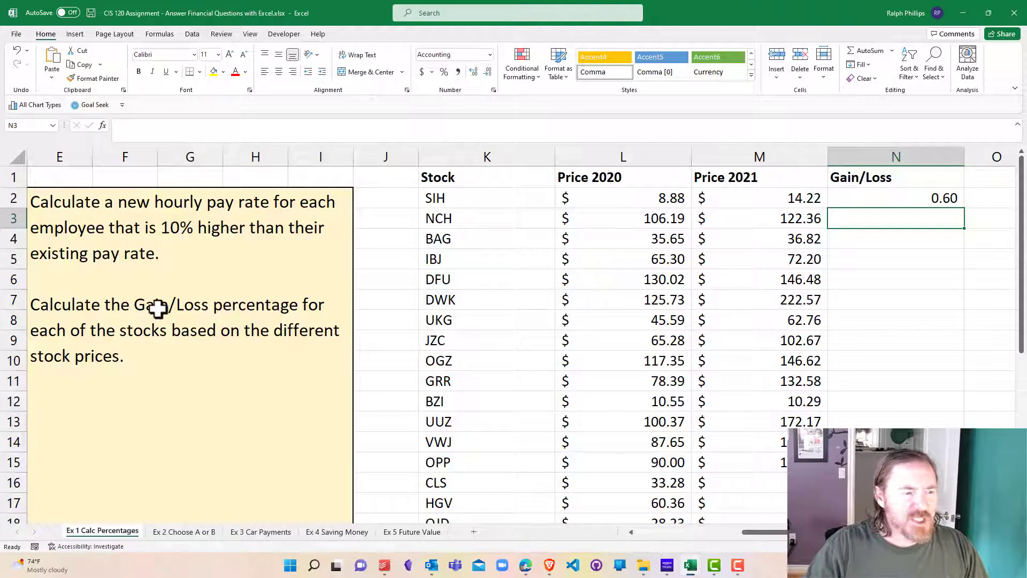
# Format N2 as a one-decimal percentage and fill it down column N for all stocks.
pyautogui.click(927, 197)
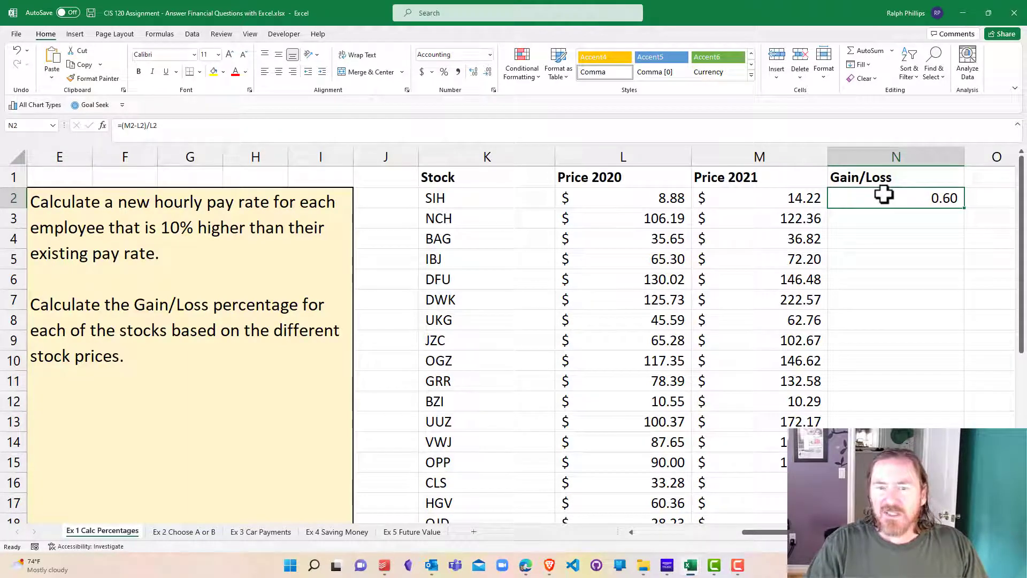
pyautogui.click(443, 72)
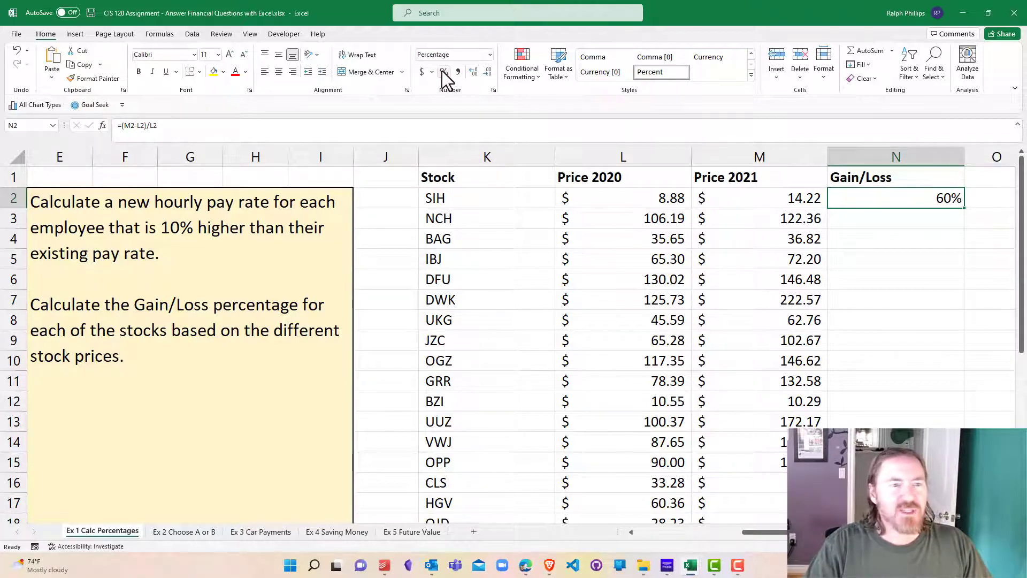
pyautogui.click(474, 72)
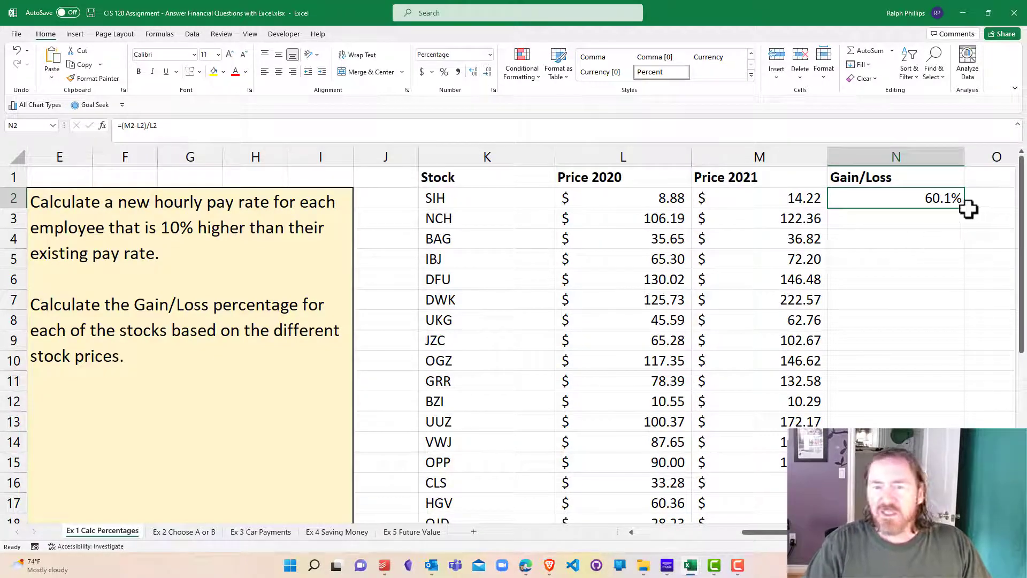
pyautogui.doubleClick(966, 210)
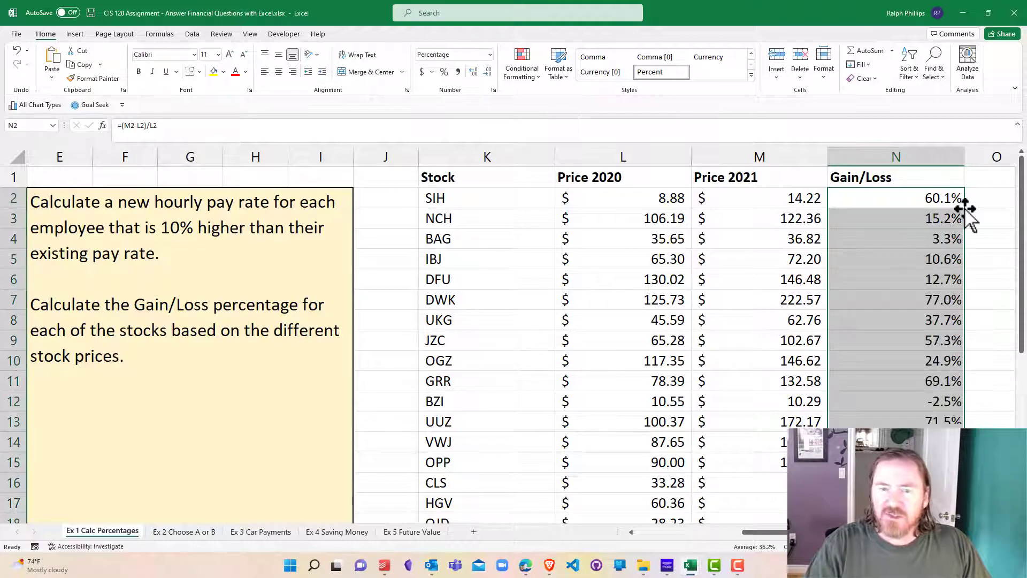
pyautogui.click(904, 313)
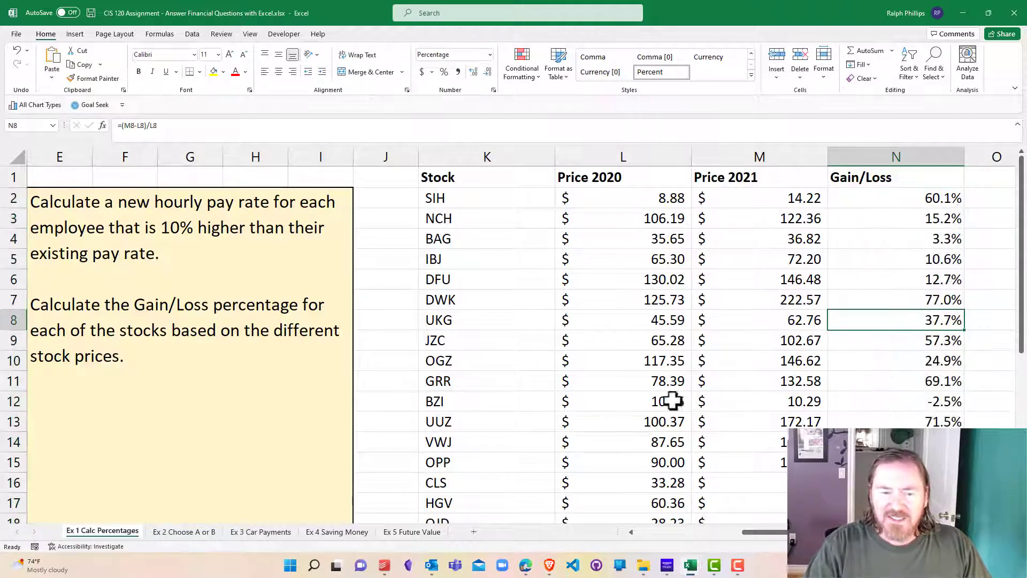
# Enter test prices for DFU: 100 for 2020 and 200 for 2021.
pyautogui.click(646, 408)
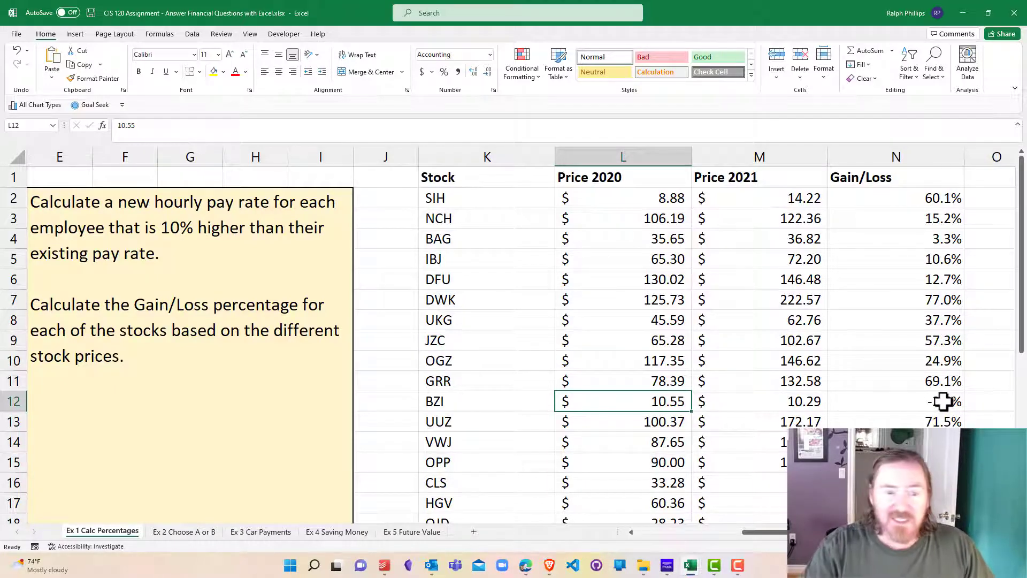
pyautogui.click(663, 324)
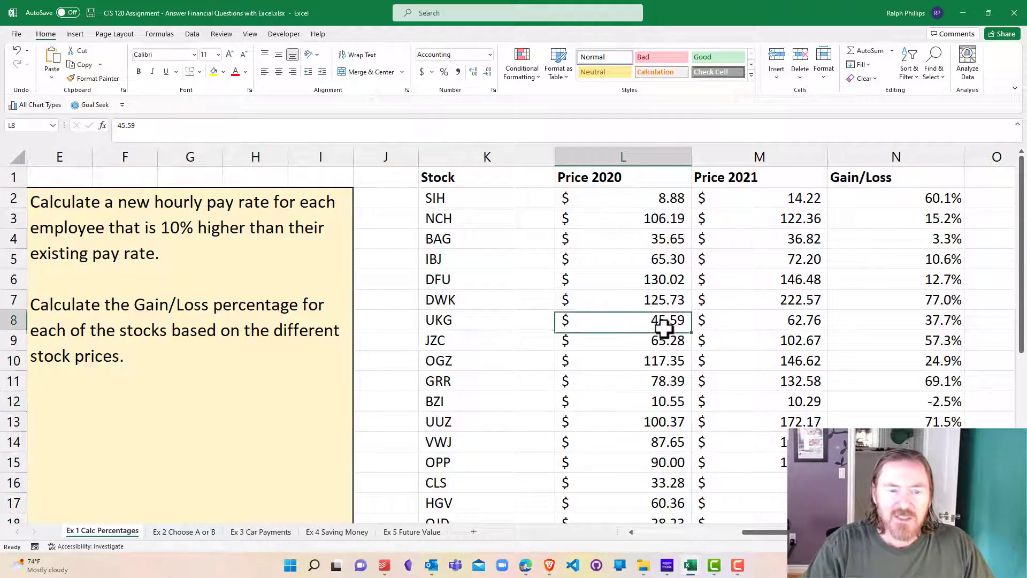
pyautogui.click(638, 277)
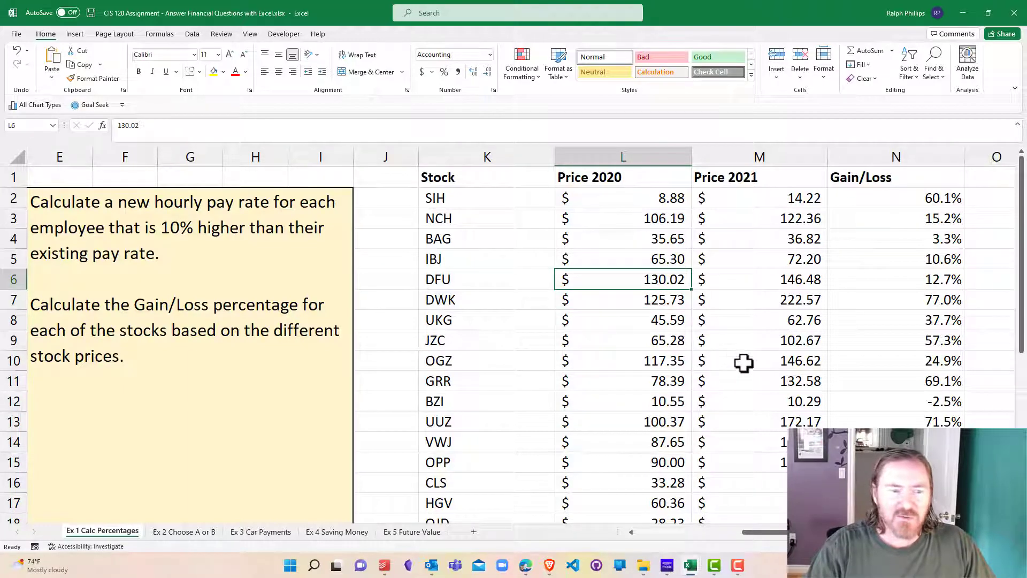
pyautogui.write('1')
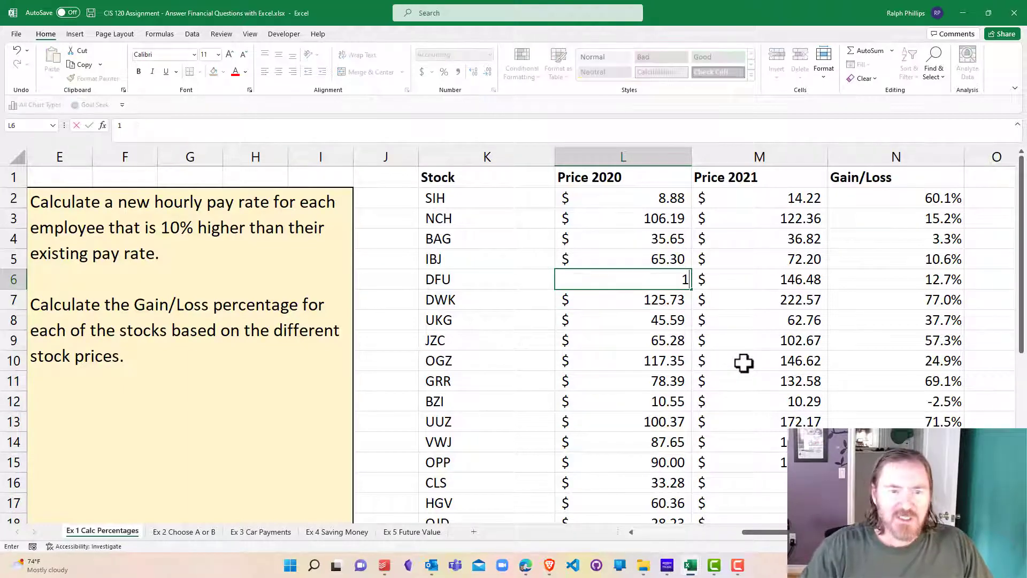
pyautogui.write('00')
pyautogui.press('Return')
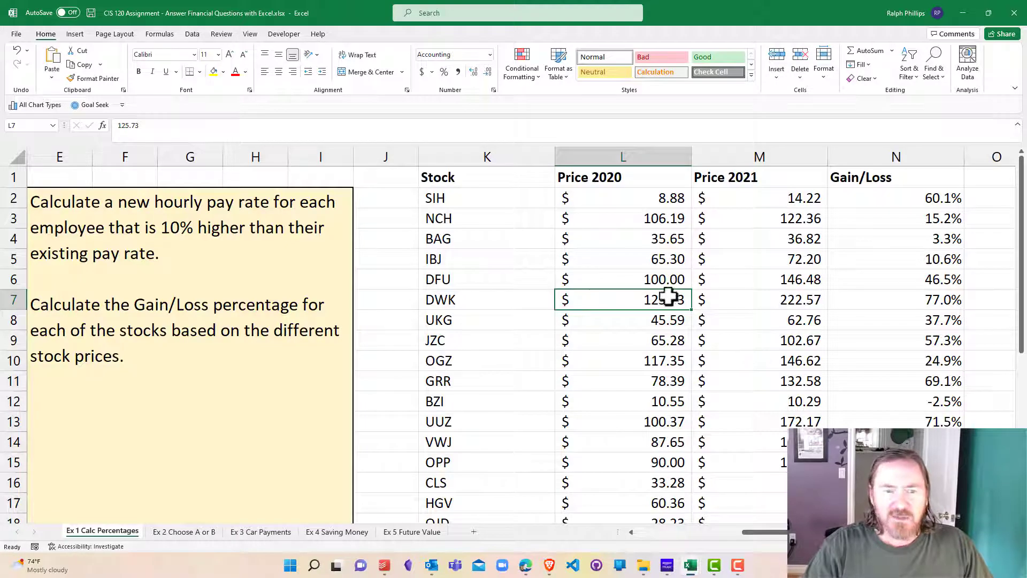
pyautogui.click(785, 280)
pyautogui.write('200')
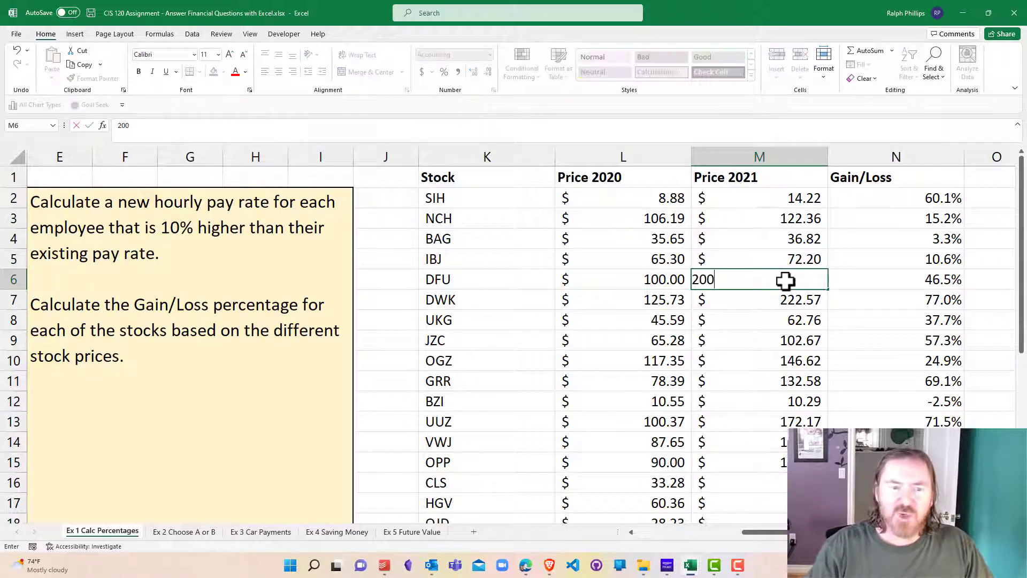
pyautogui.press('Return')
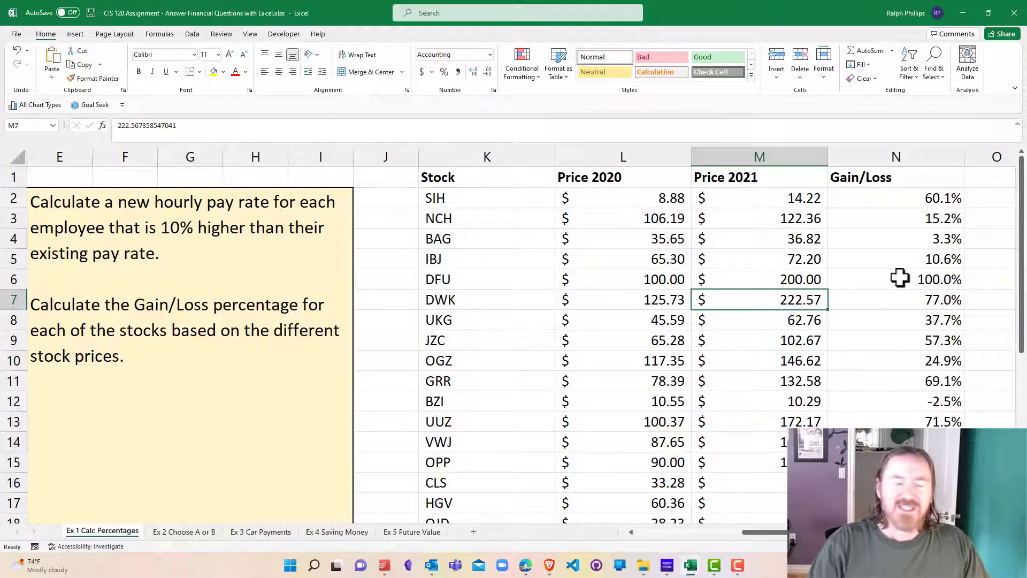
# Change DFU's 2021 price to 50, giving -50.0%, and review the Gain/Loss results.
pyautogui.click(714, 344)
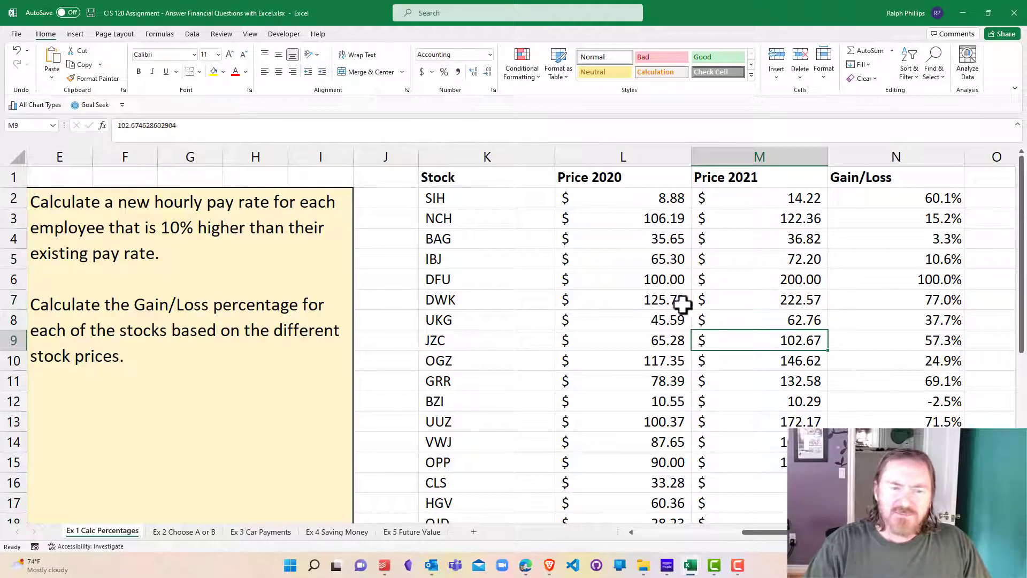
pyautogui.click(653, 282)
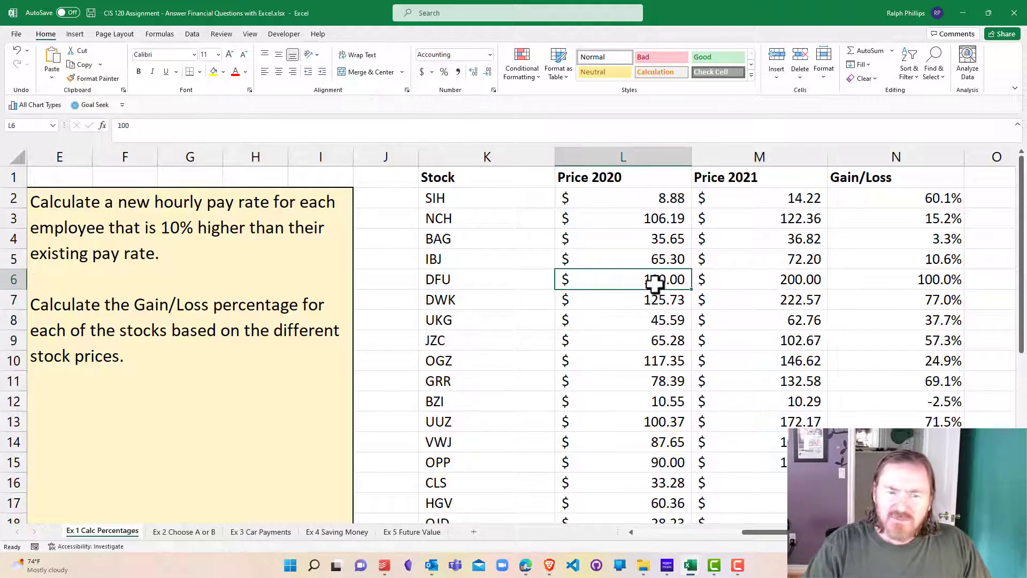
pyautogui.click(796, 276)
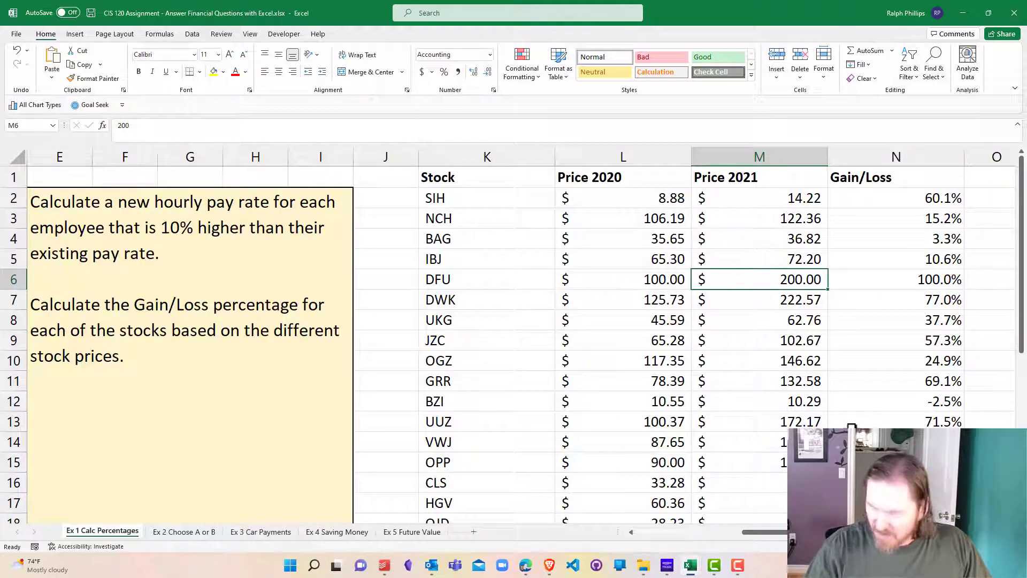
pyautogui.write('50')
pyautogui.press('Return')
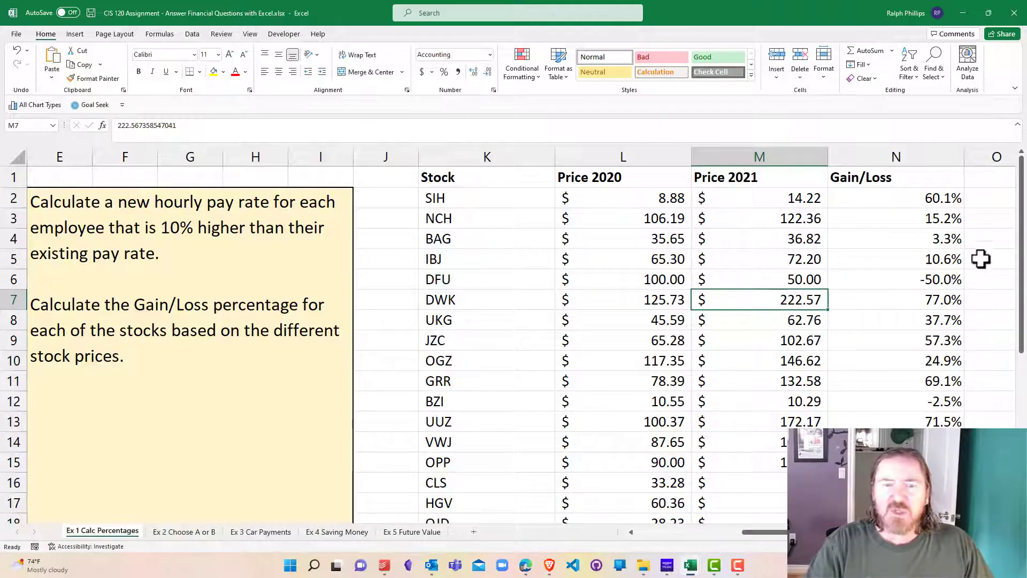
pyautogui.moveTo(925, 200); pyautogui.dragTo(909, 444)
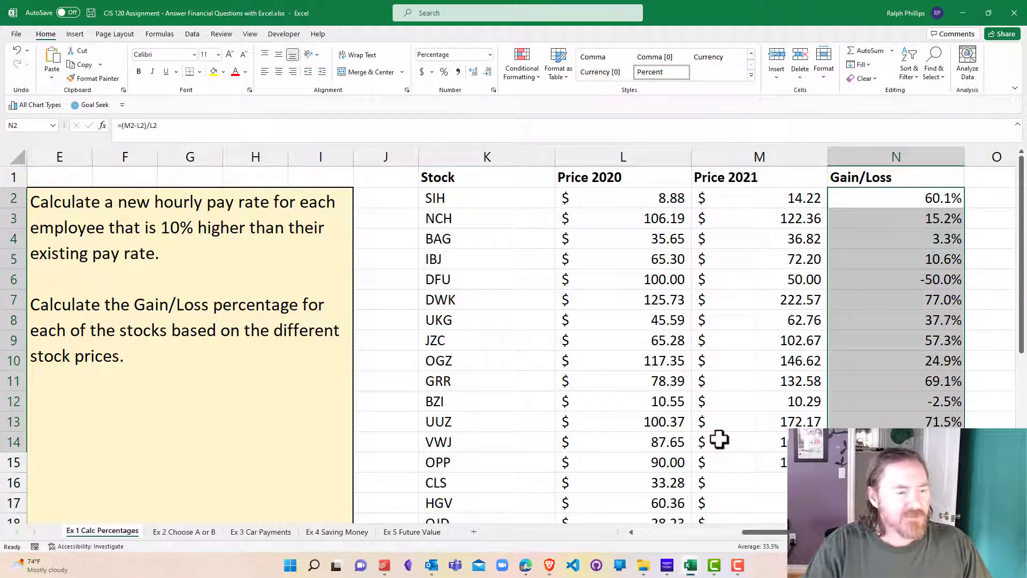
# Switch to the Ex 2 Choose A or B sheet and scroll back to cell A1.
pyautogui.click(188, 532)
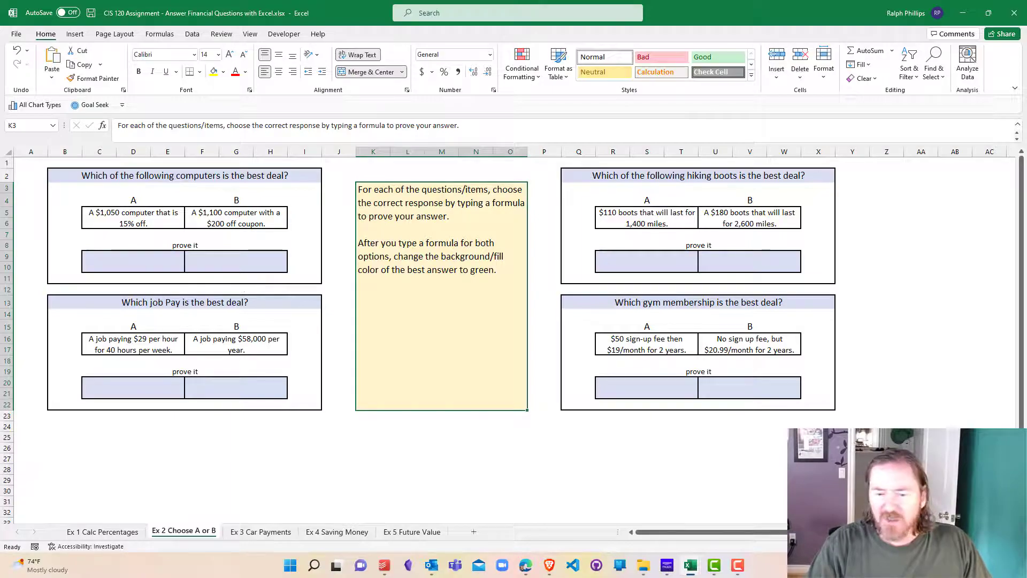
pyautogui.scroll(5, 513, 335)
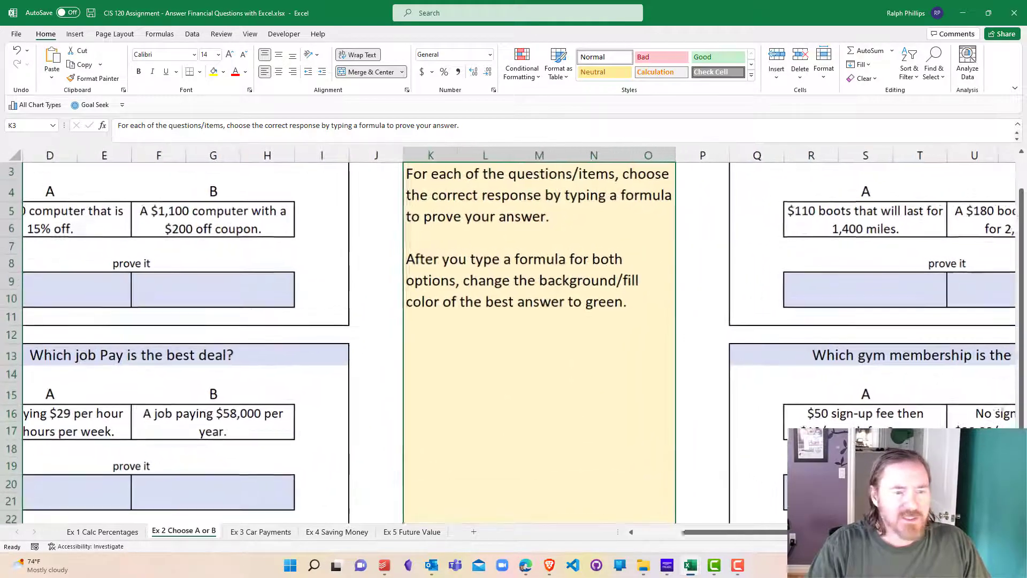
pyautogui.hscroll(-2, 435, 408)
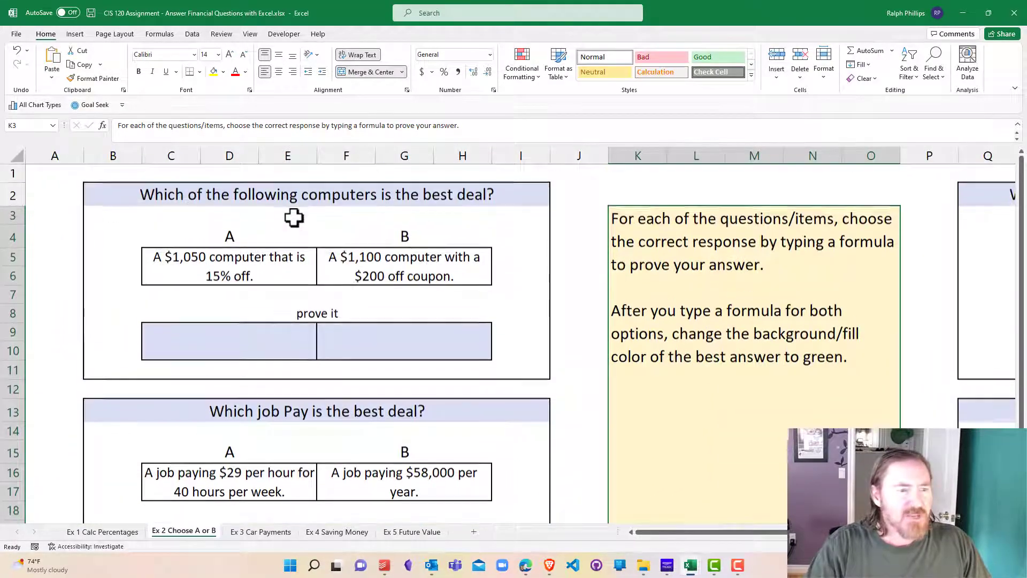
pyautogui.scroll(1, 294, 218)
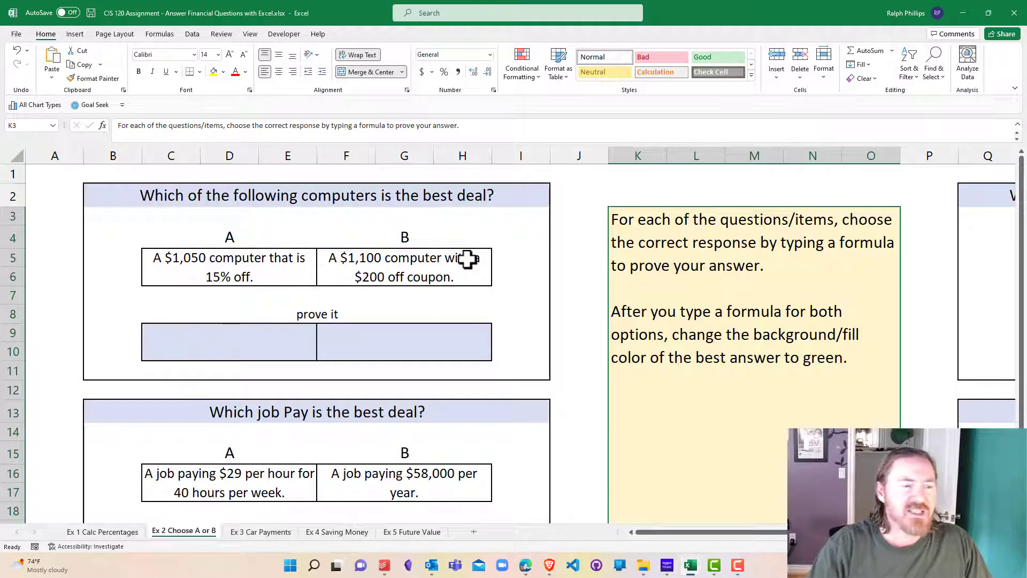
pyautogui.click(259, 335)
pyautogui.click(348, 341)
pyautogui.click(286, 342)
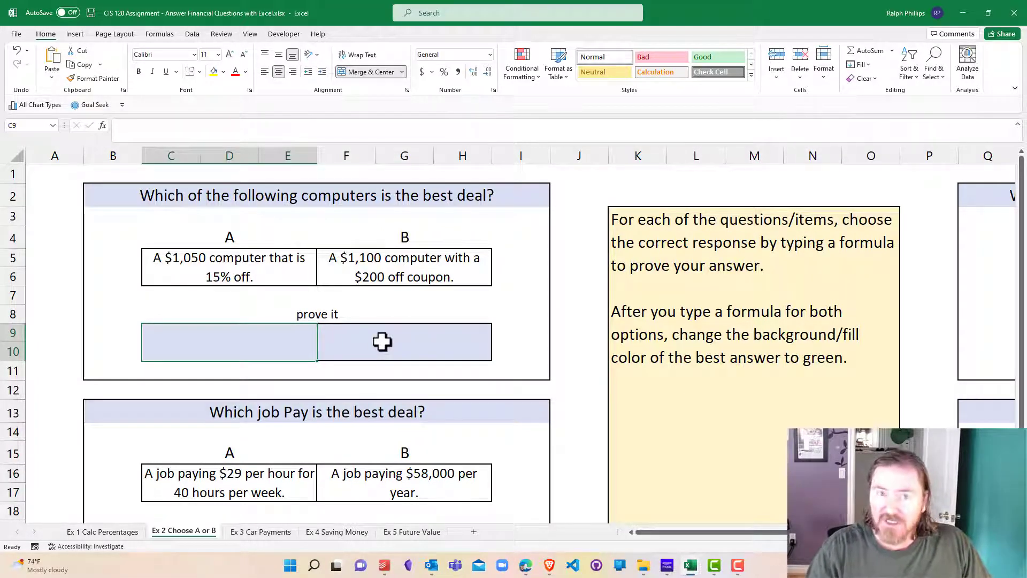
pyautogui.click(255, 358)
pyautogui.click(255, 358)
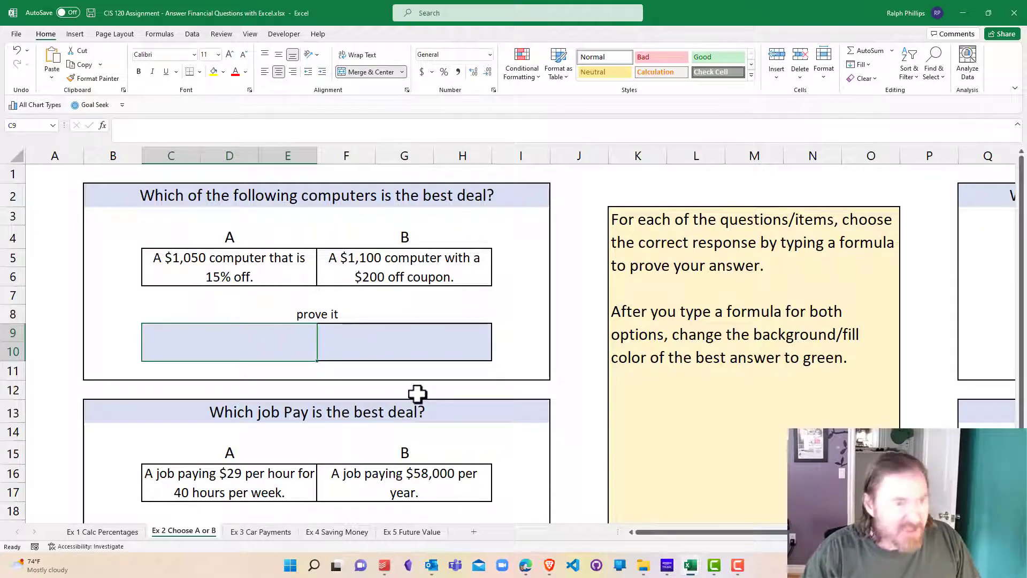
# Enter =1050*.85 in option A's prove-it cell C9, showing 892.5.
pyautogui.write('=')
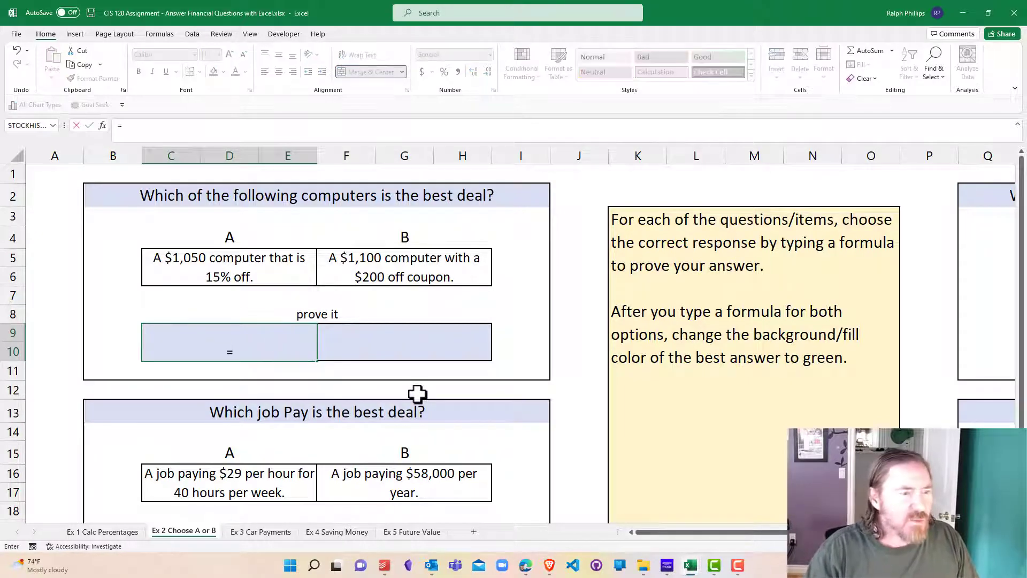
pyautogui.write('1050')
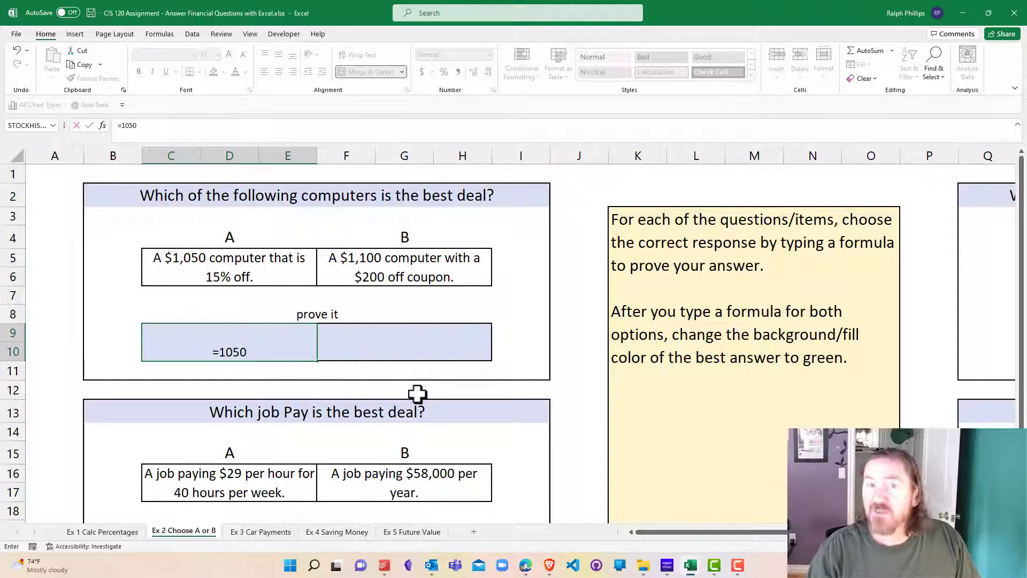
pyautogui.write('*')
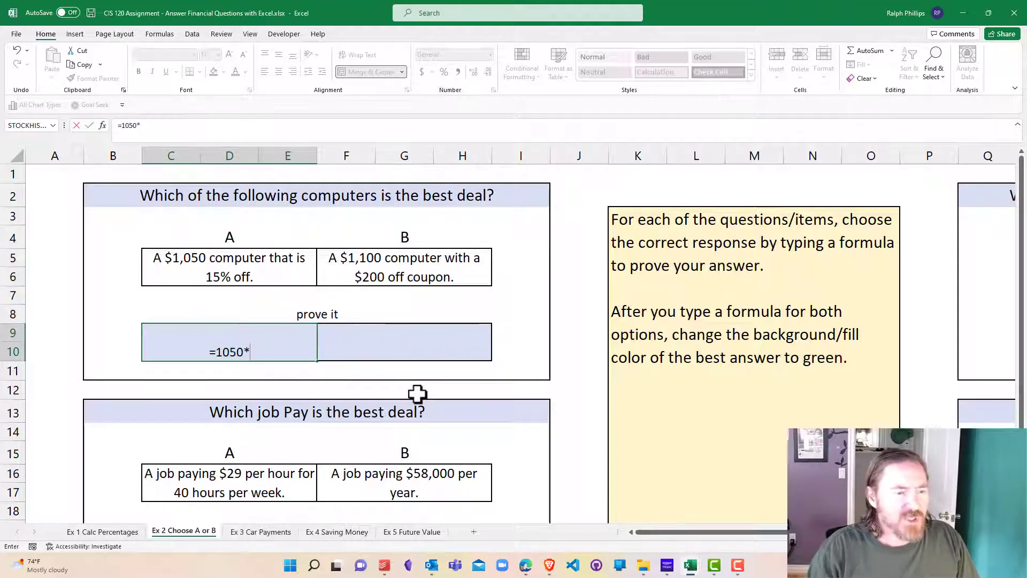
pyautogui.write('.85')
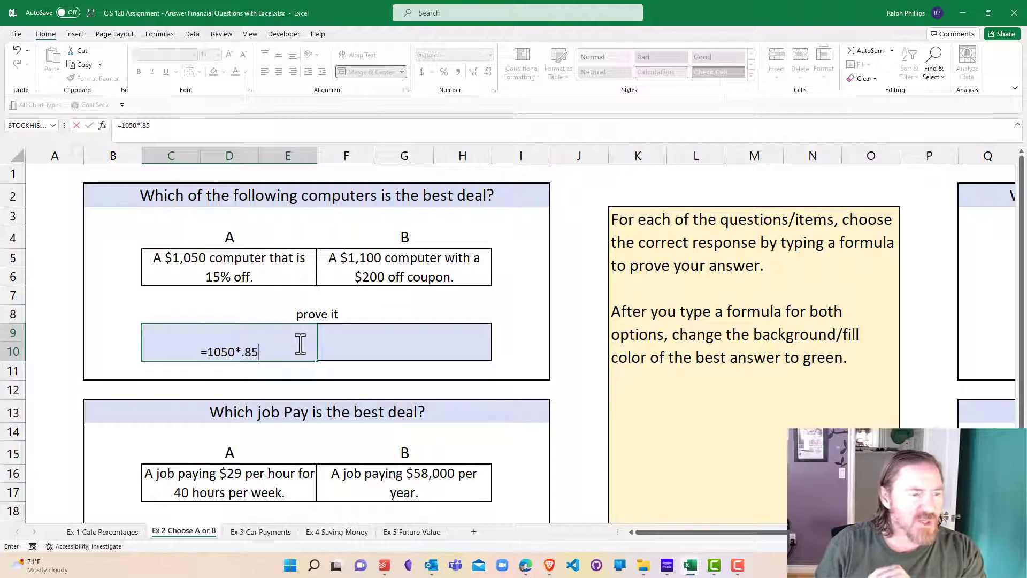
pyautogui.press('Return')
pyautogui.click(268, 349)
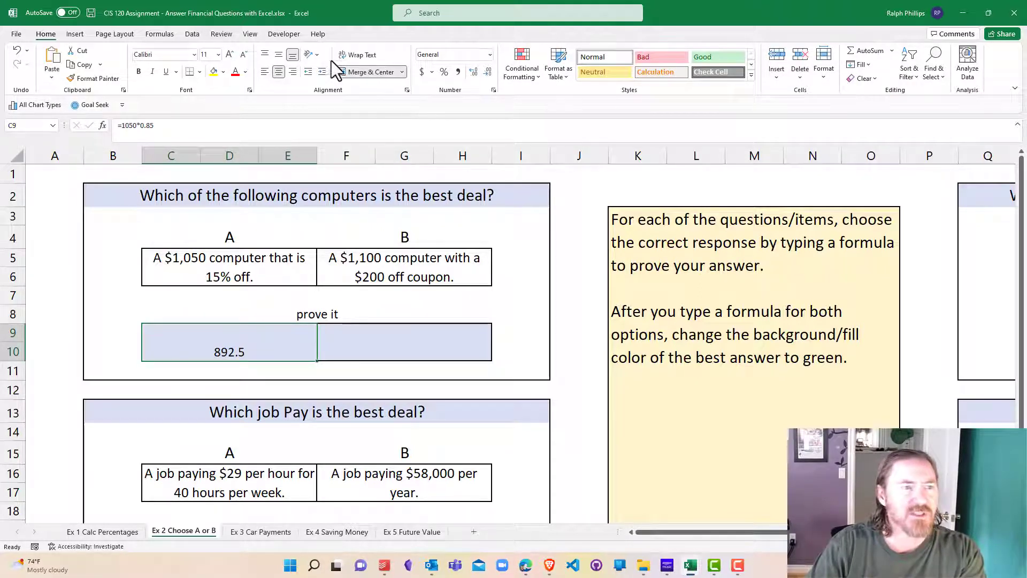
# Format option A's $892.50 result as currency.
pyautogui.click(422, 72)
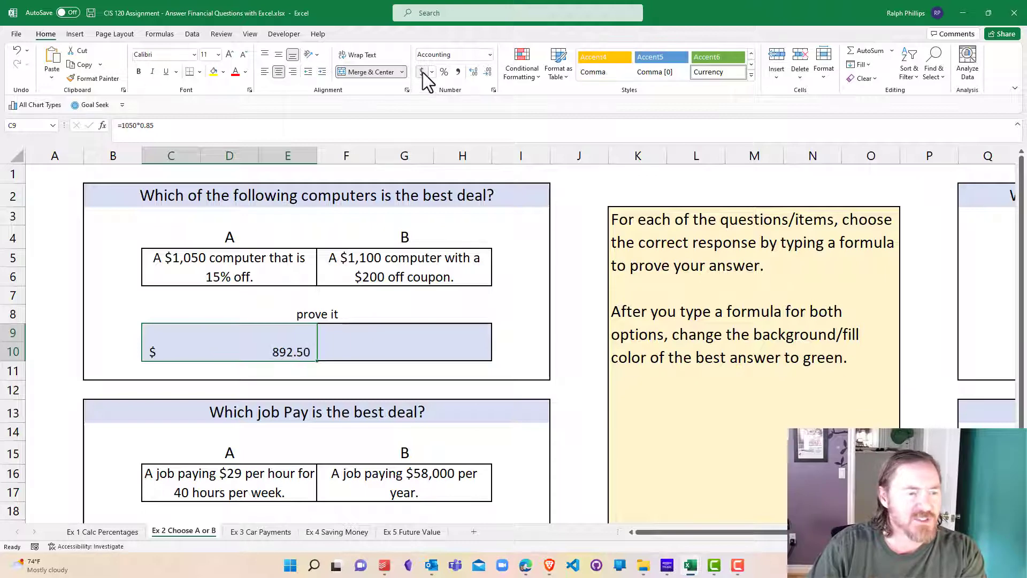
pyautogui.click(489, 54)
pyautogui.click(479, 128)
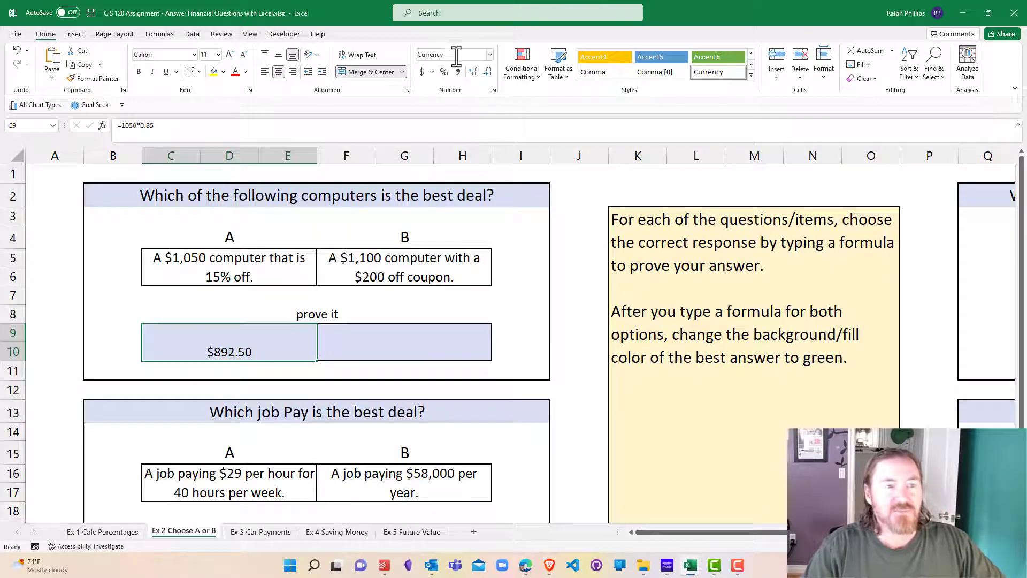
pyautogui.rightClick(223, 368)
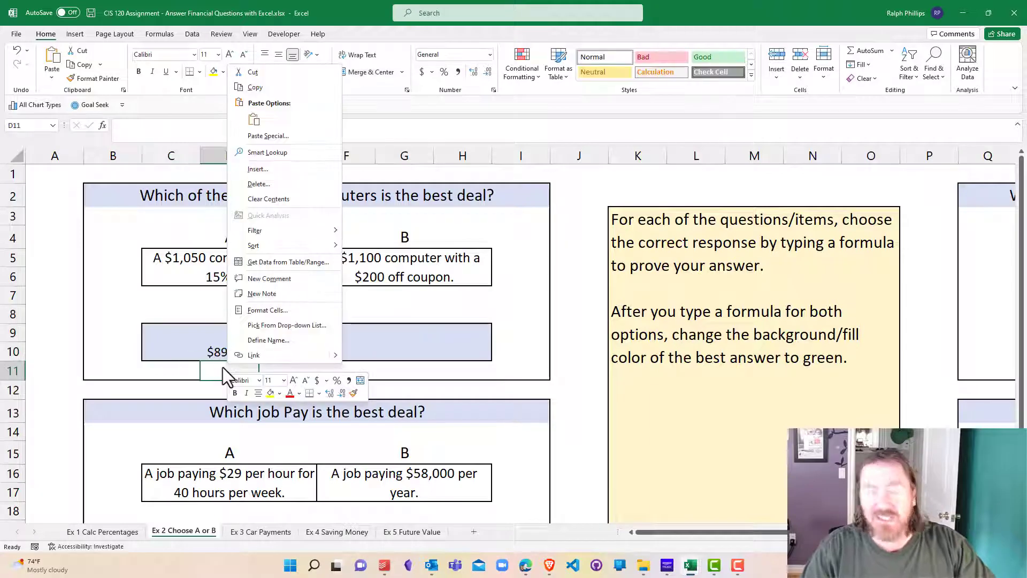
pyautogui.press('Escape')
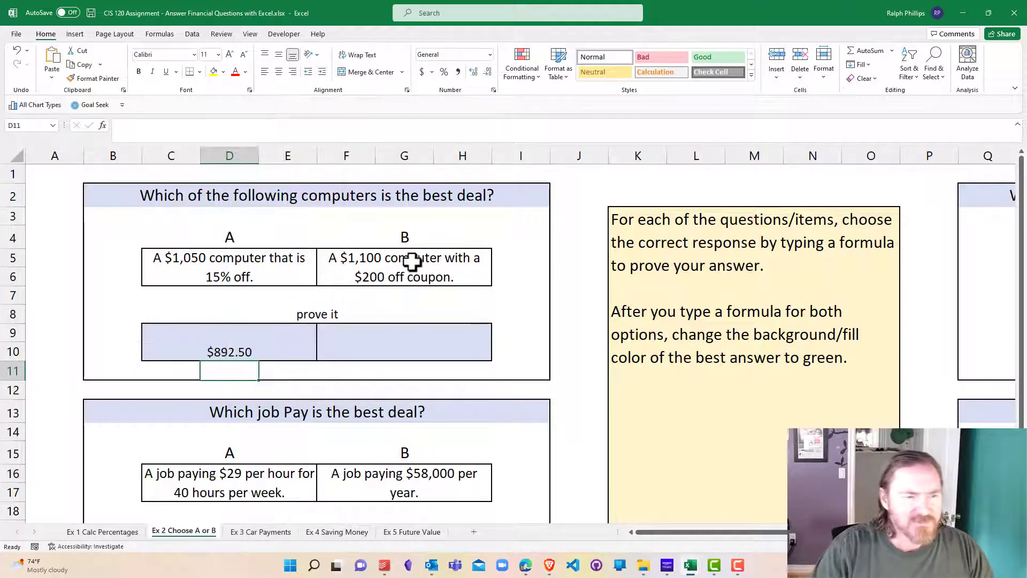
# Enter =1100-200 for option B and give its $900.00 result option A's currency format.
pyautogui.click(383, 335)
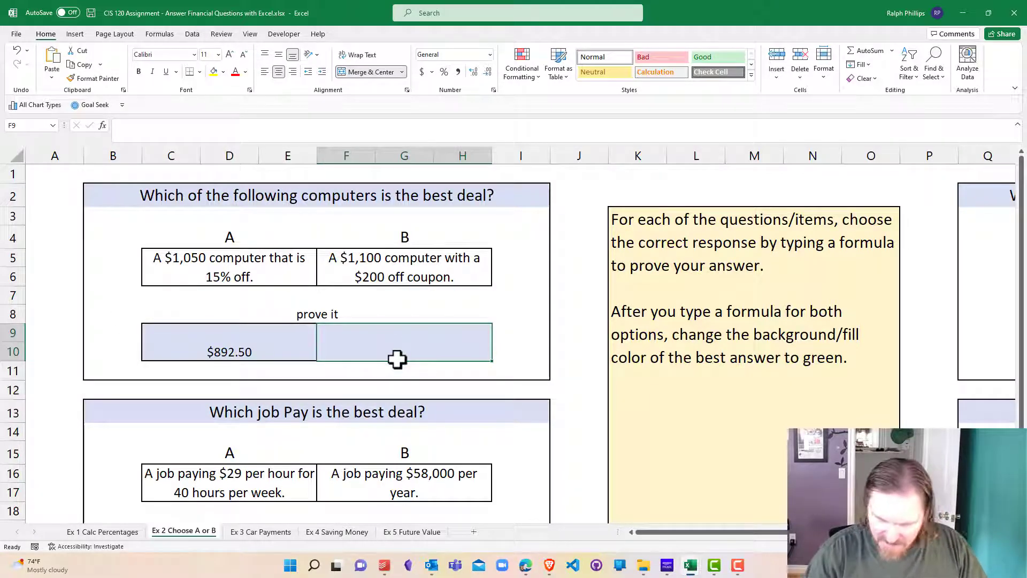
pyautogui.write('=')
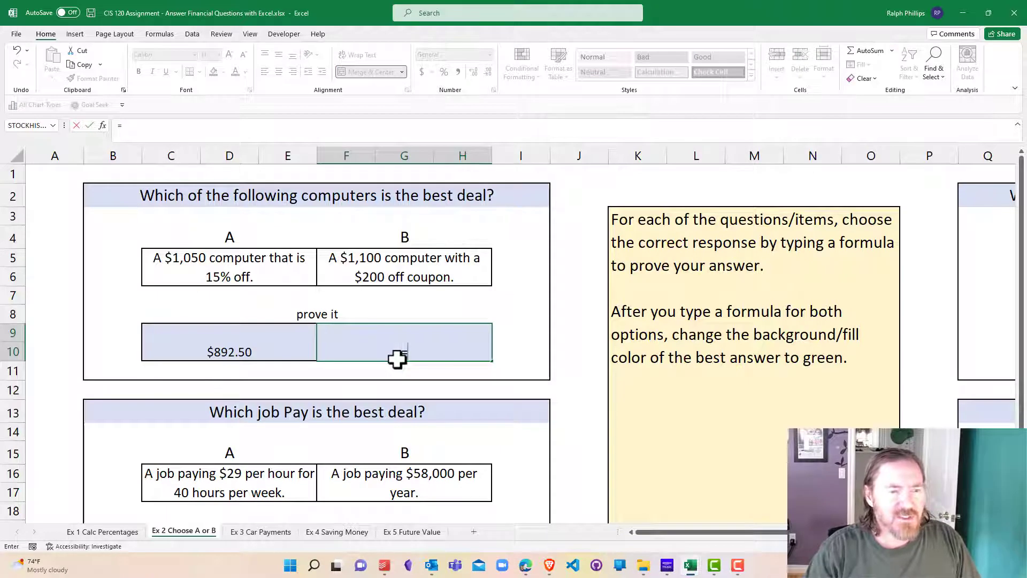
pyautogui.write('1100')
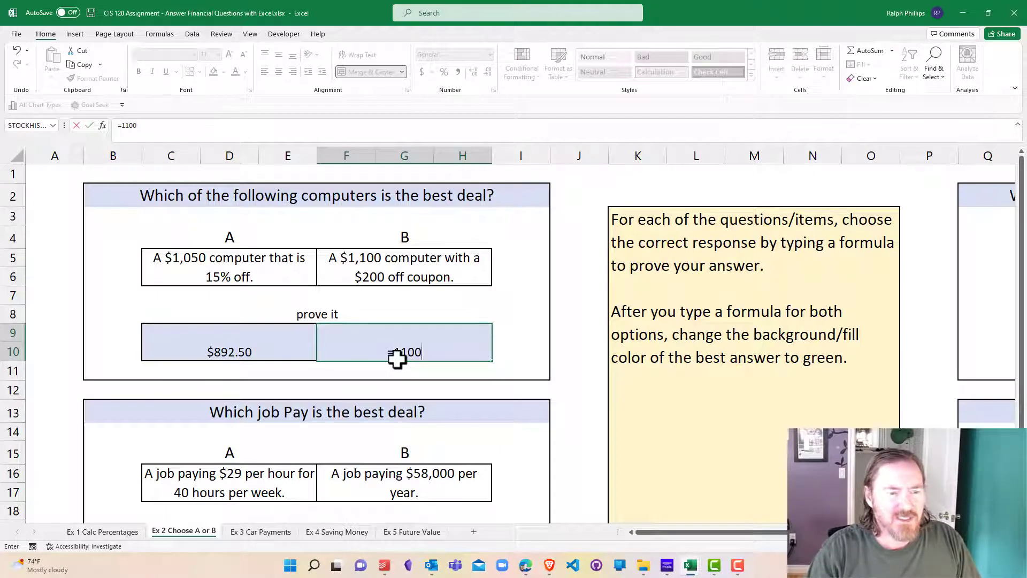
pyautogui.write('-')
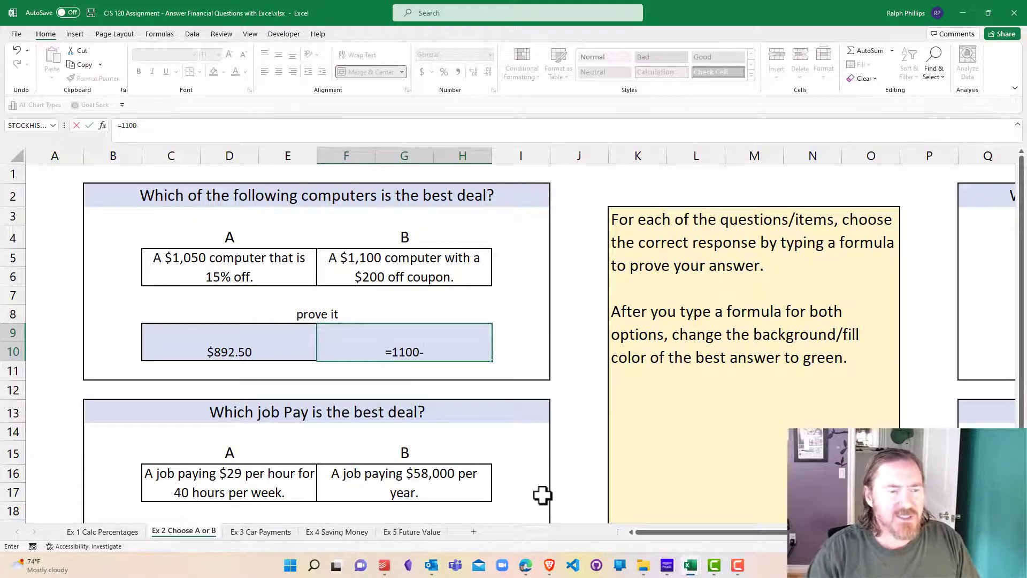
pyautogui.write('200')
pyautogui.press('Return')
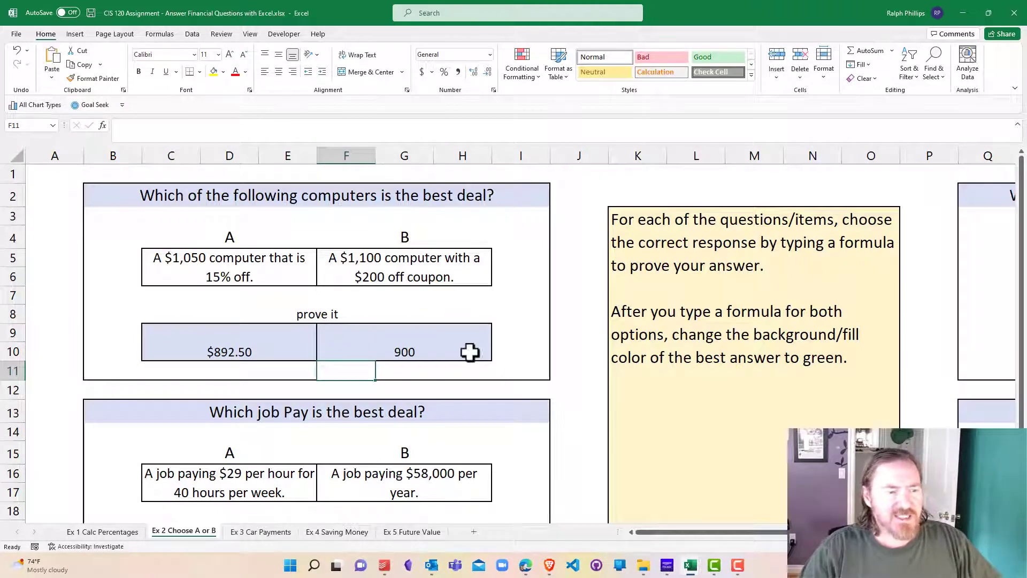
pyautogui.click(424, 349)
pyautogui.click(284, 341)
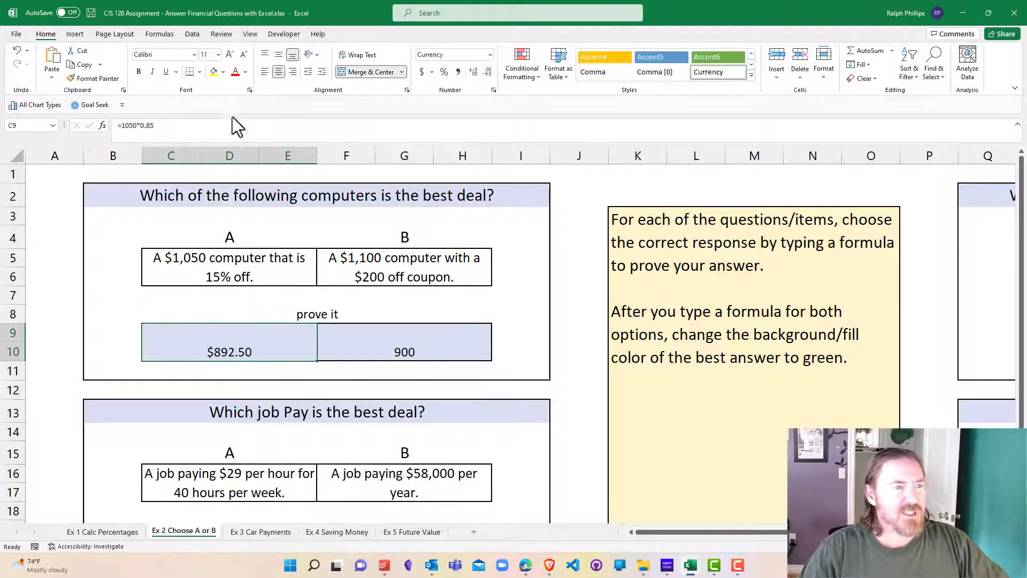
pyautogui.click(101, 75)
pyautogui.click(396, 351)
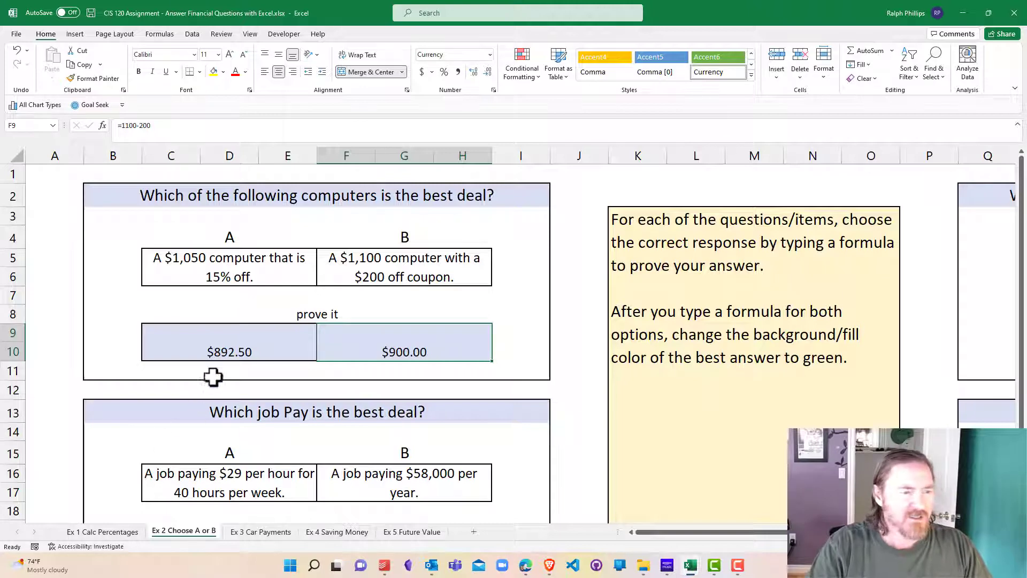
# Fill computer A's $1,050 description and its $892.50 result green.
pyautogui.click(225, 267)
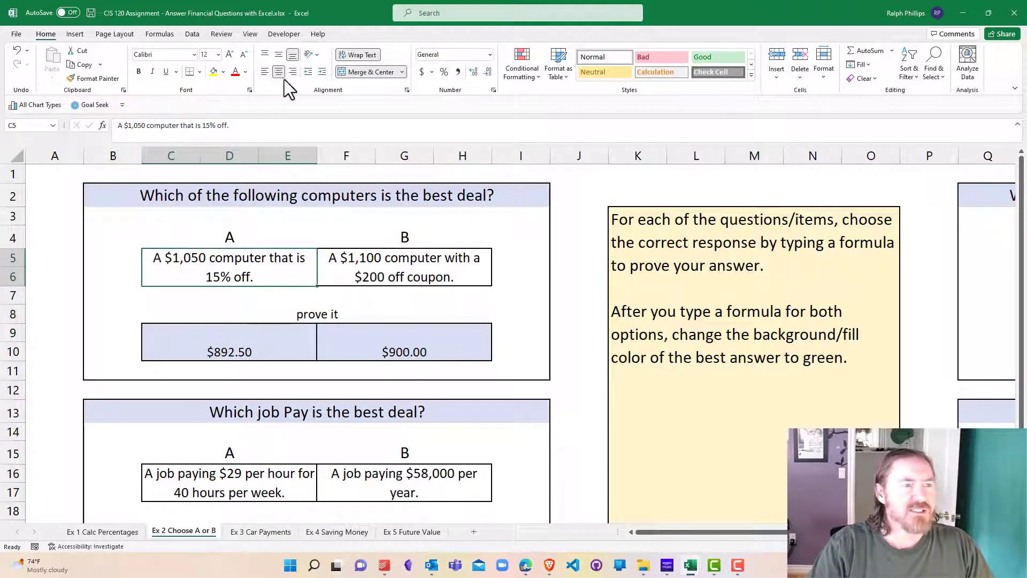
pyautogui.click(224, 72)
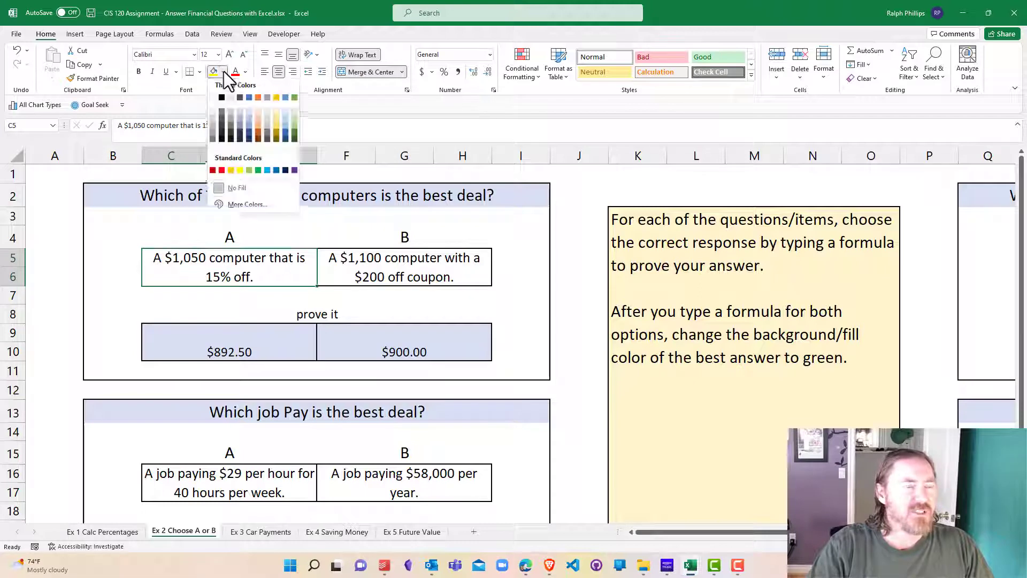
pyautogui.click(295, 127)
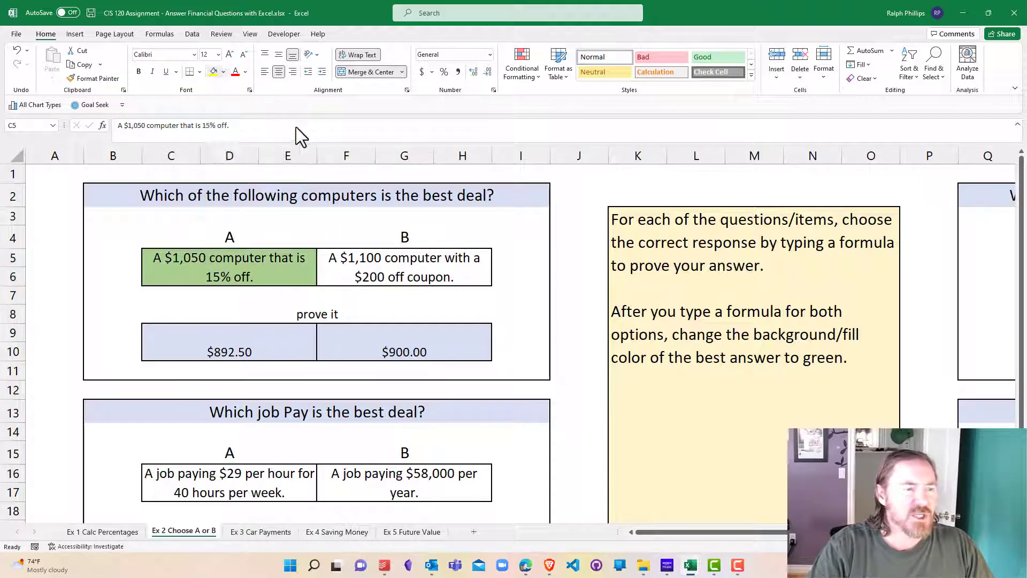
pyautogui.click(247, 348)
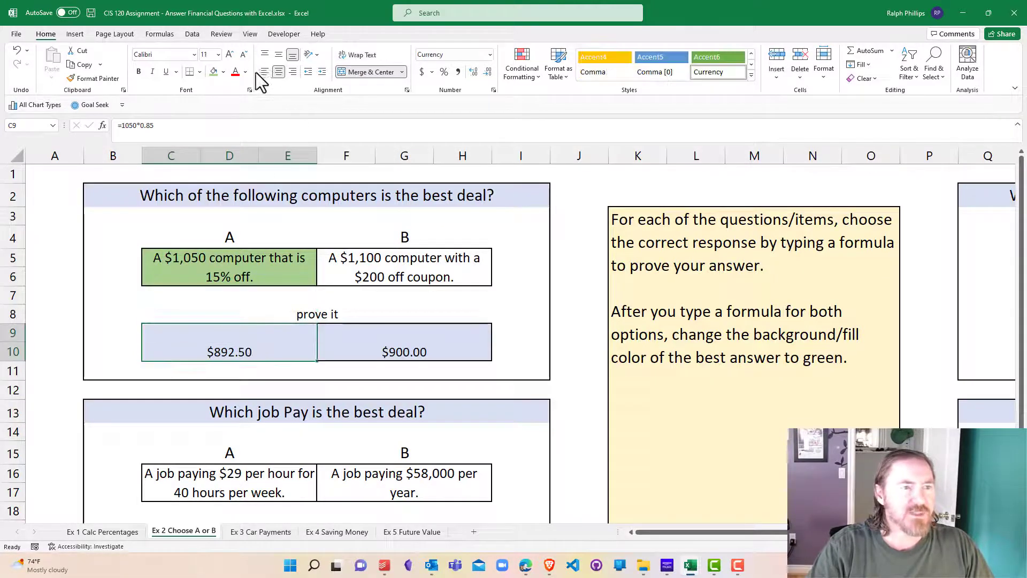
pyautogui.click(224, 72)
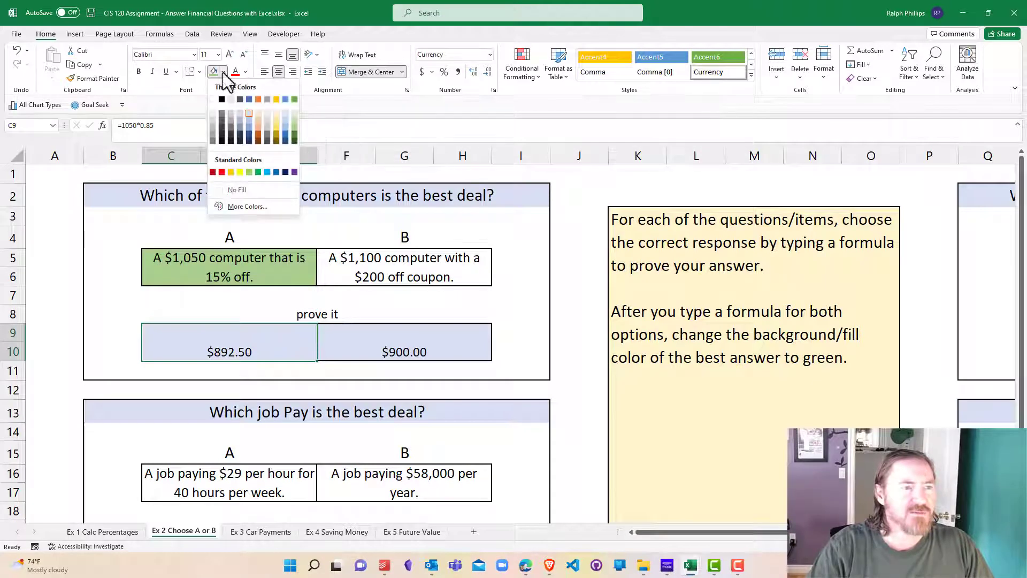
pyautogui.click(213, 72)
pyautogui.click(445, 337)
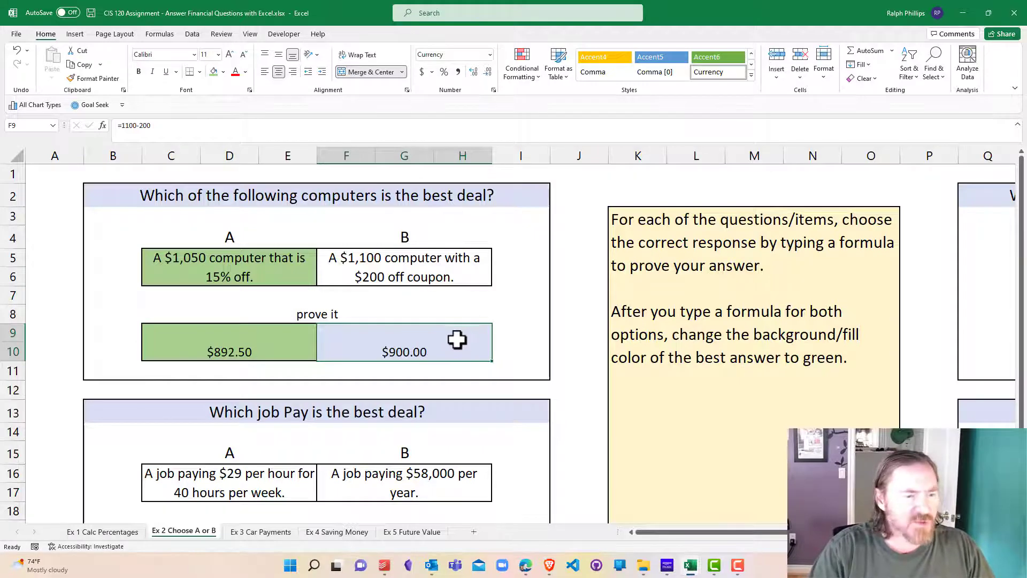
pyautogui.scroll(-5, 456, 340)
# Enter =29*40*52 in job A's prove-it cell, giving 60320.
pyautogui.scroll(2, 456, 340)
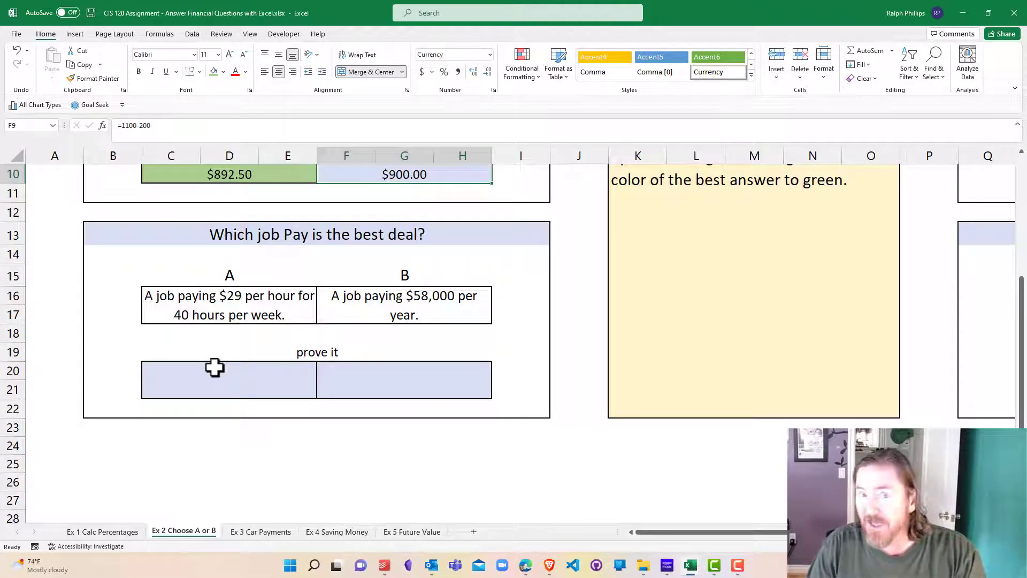
pyautogui.click(229, 411)
pyautogui.click(241, 396)
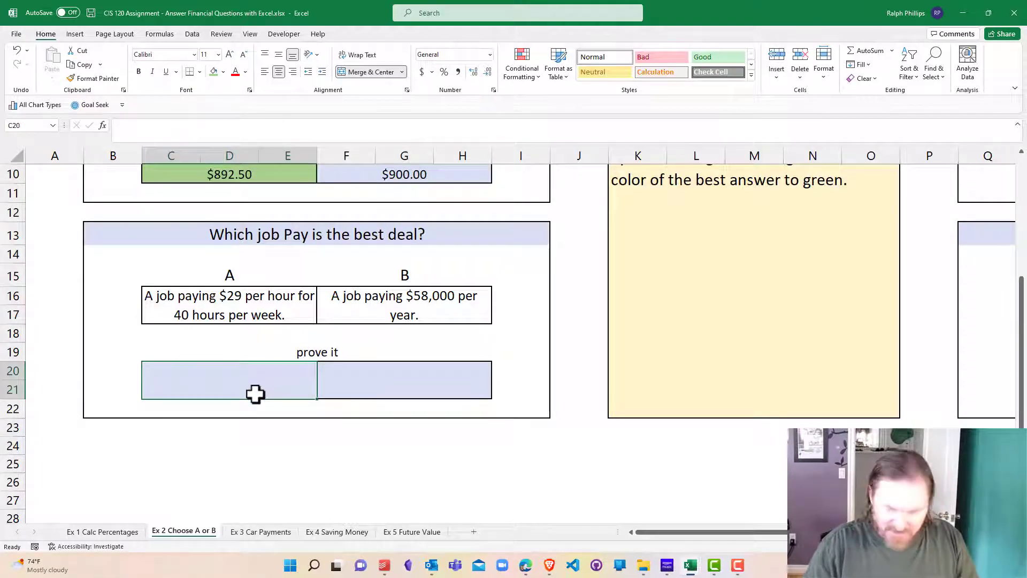
pyautogui.write('=')
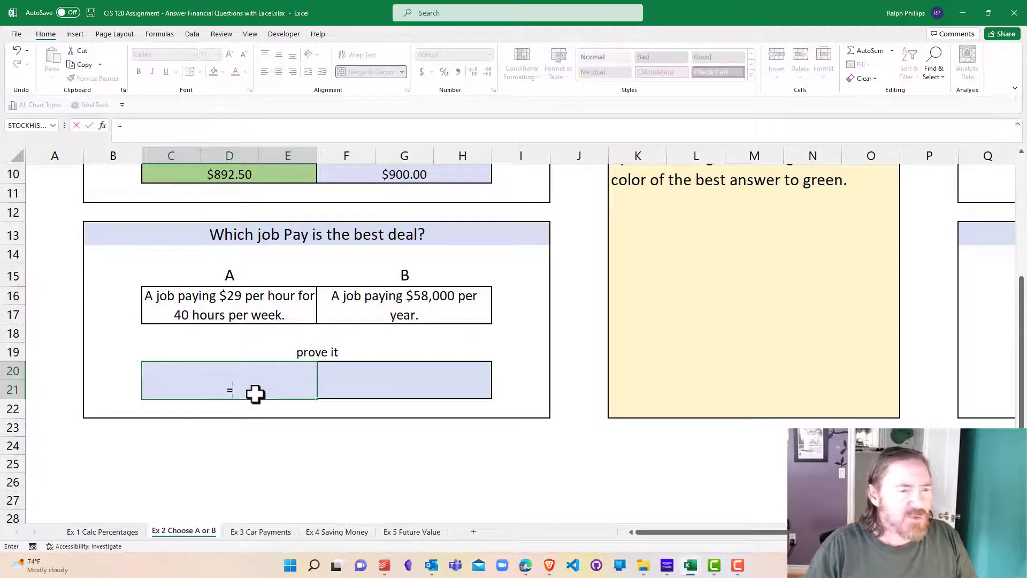
pyautogui.write('29')
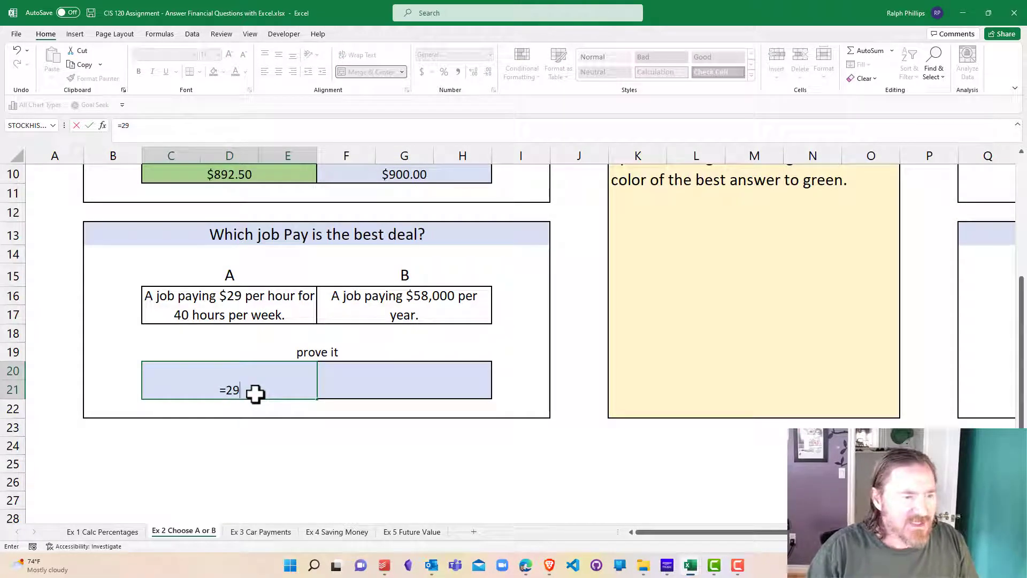
pyautogui.write('*40')
pyautogui.press('BackSpace')
pyautogui.press('BackSpace')
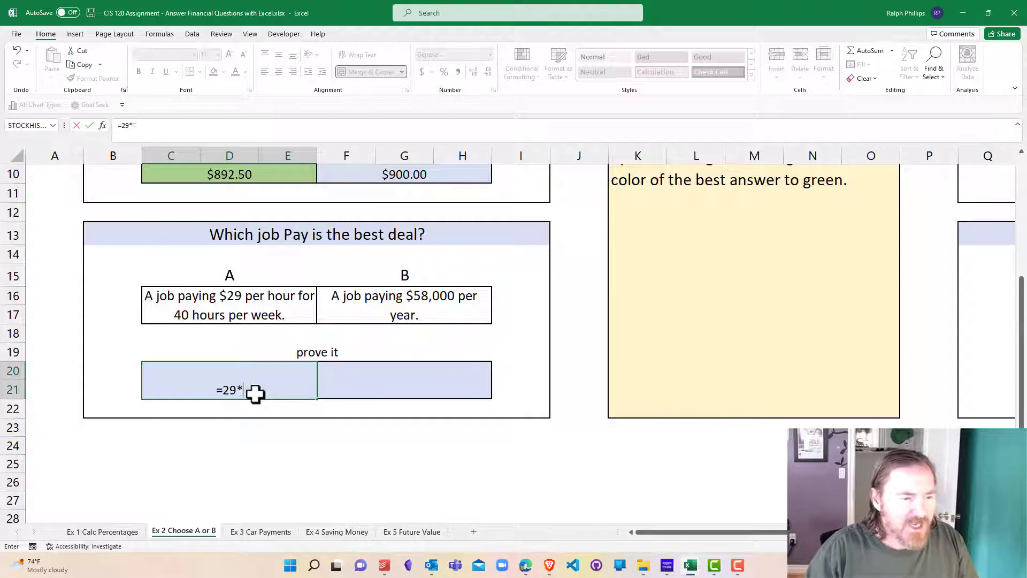
pyautogui.write('40')
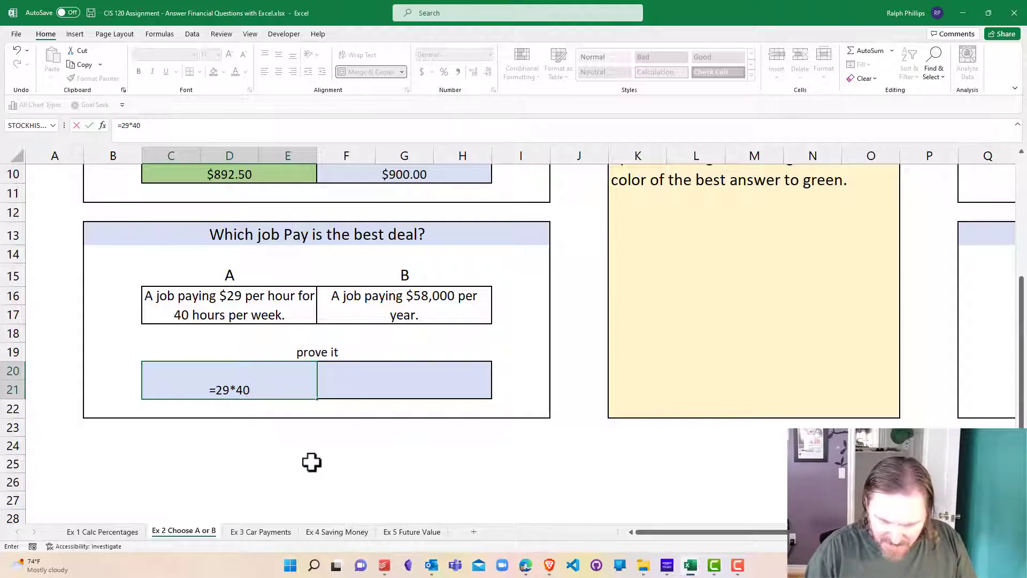
pyautogui.write('*')
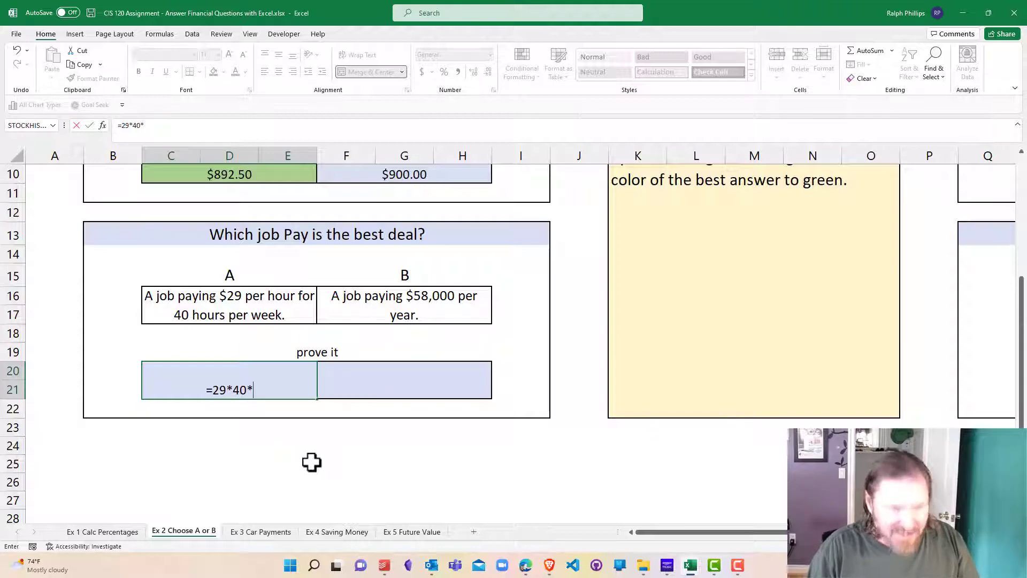
pyautogui.write('52')
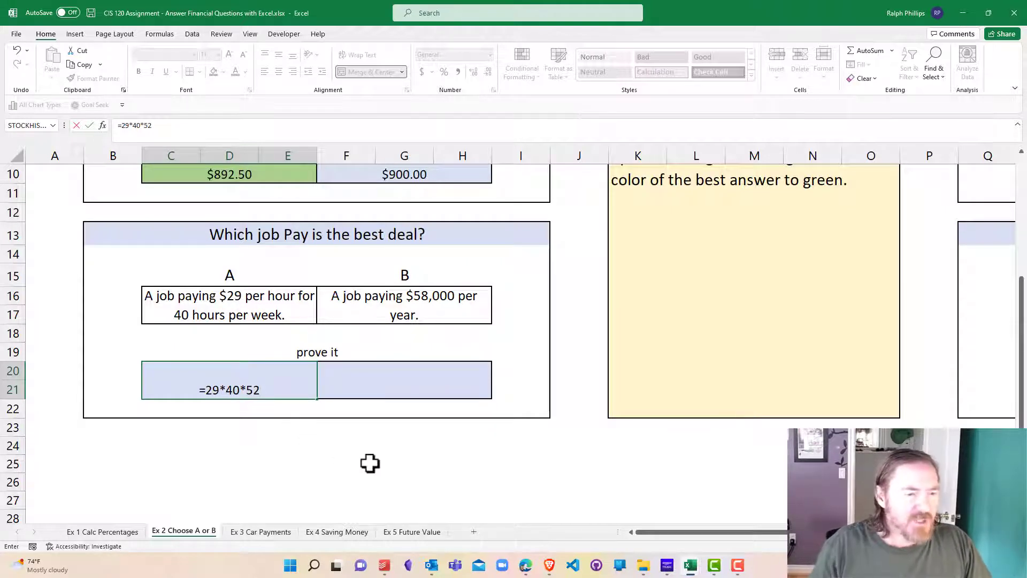
pyautogui.press('Return')
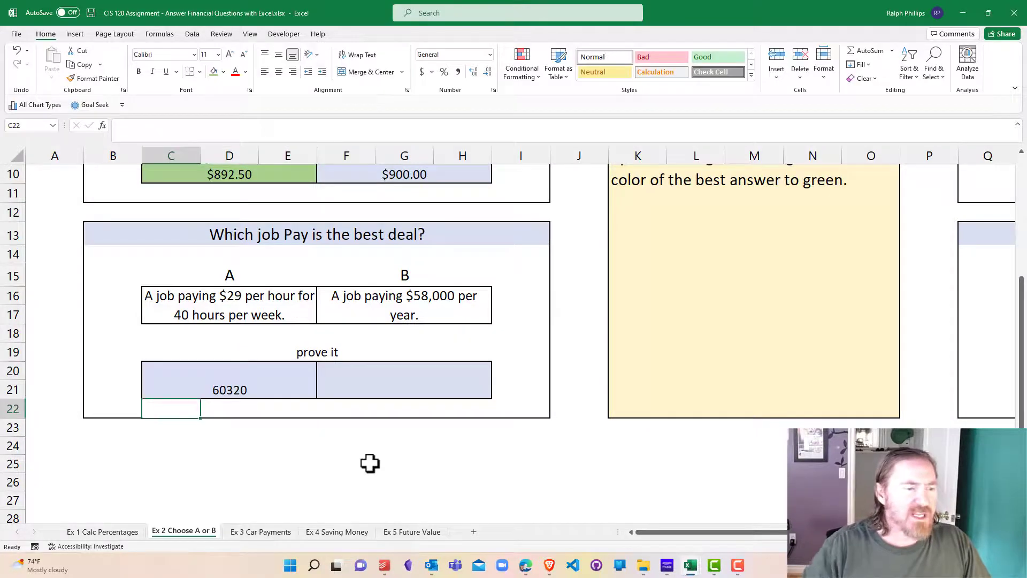
# Show job A's 60320 as currency and enter =58000 in job B's prove-it cell.
pyautogui.click(234, 383)
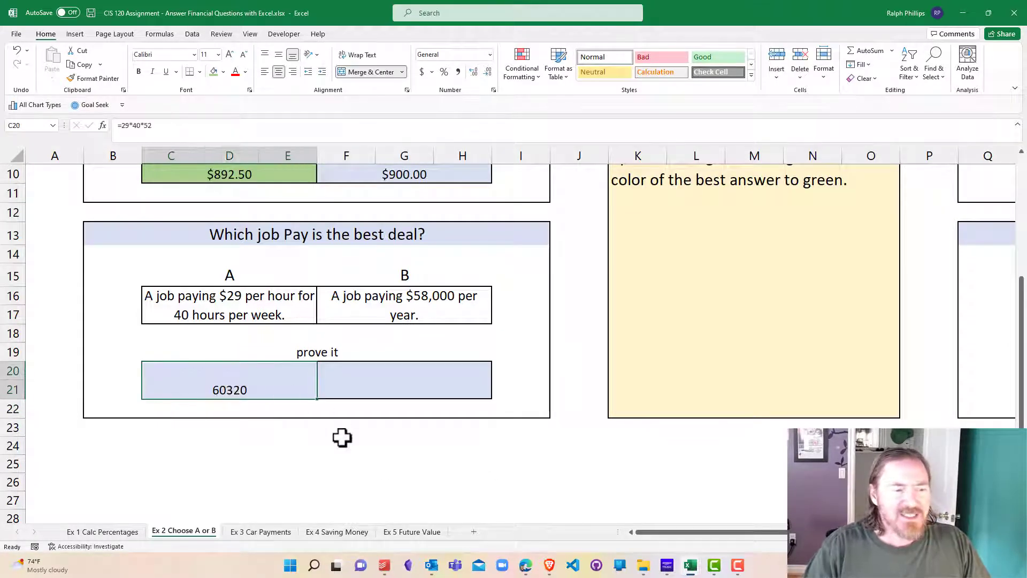
pyautogui.click(489, 55)
pyautogui.click(471, 125)
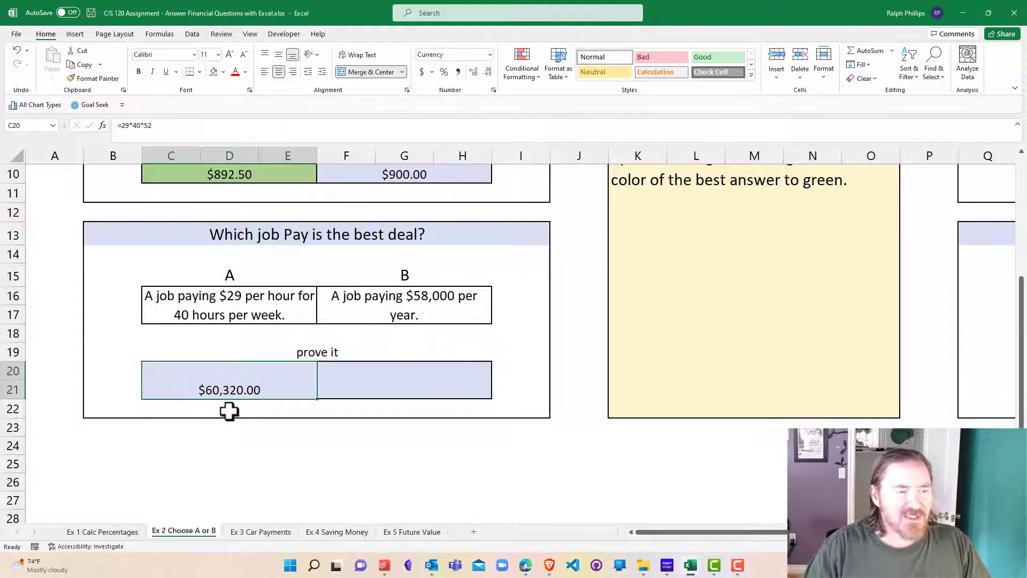
pyautogui.click(387, 389)
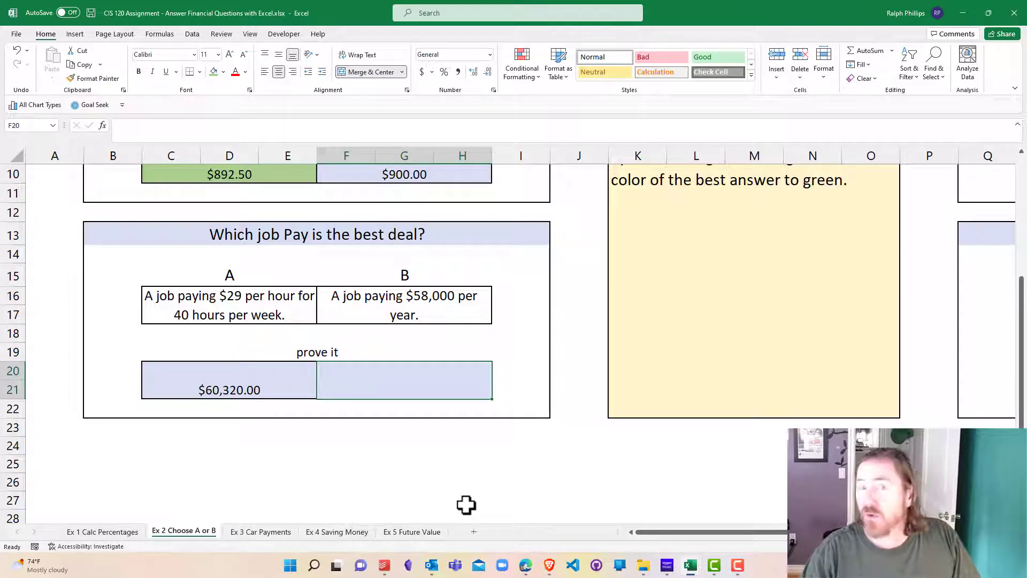
pyautogui.write('=')
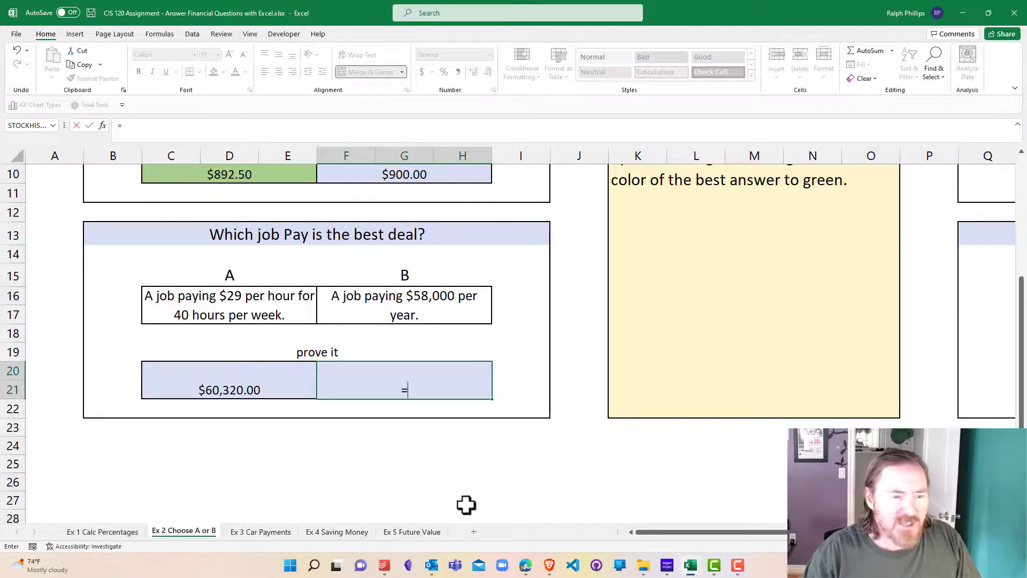
pyautogui.write('580')
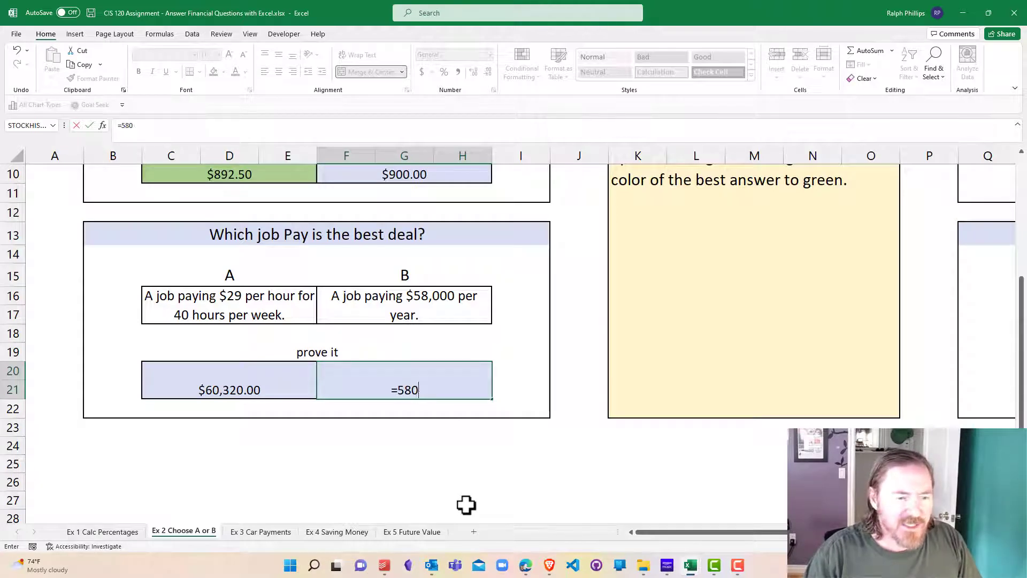
pyautogui.write('00')
pyautogui.press('Return')
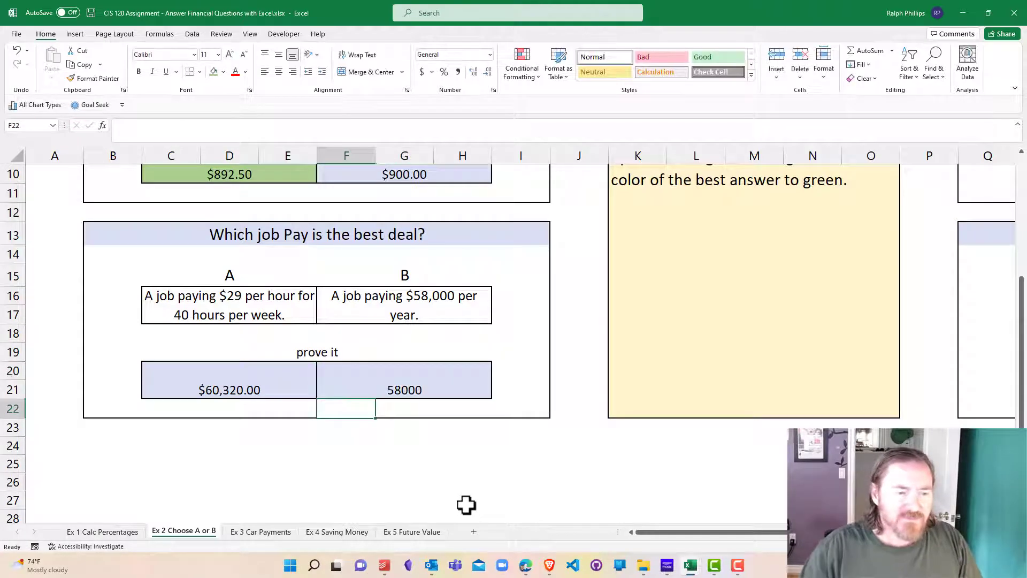
# Copy the currency format to job B and remove decimals, showing $58,000 and $60,320.
pyautogui.click(251, 386)
pyautogui.click(93, 78)
pyautogui.click(391, 381)
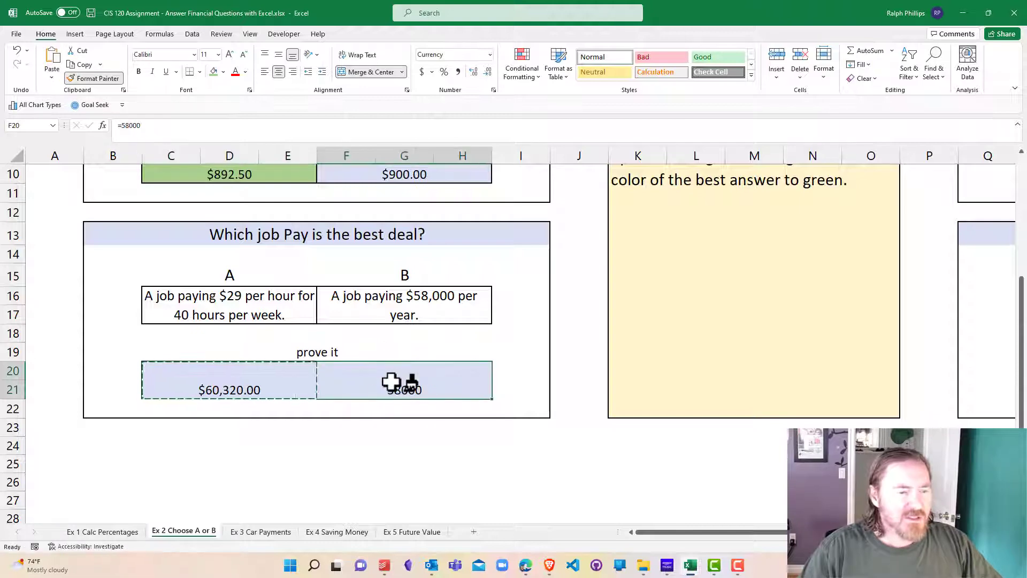
pyautogui.click(488, 71)
pyautogui.click(488, 71)
pyautogui.click(278, 369)
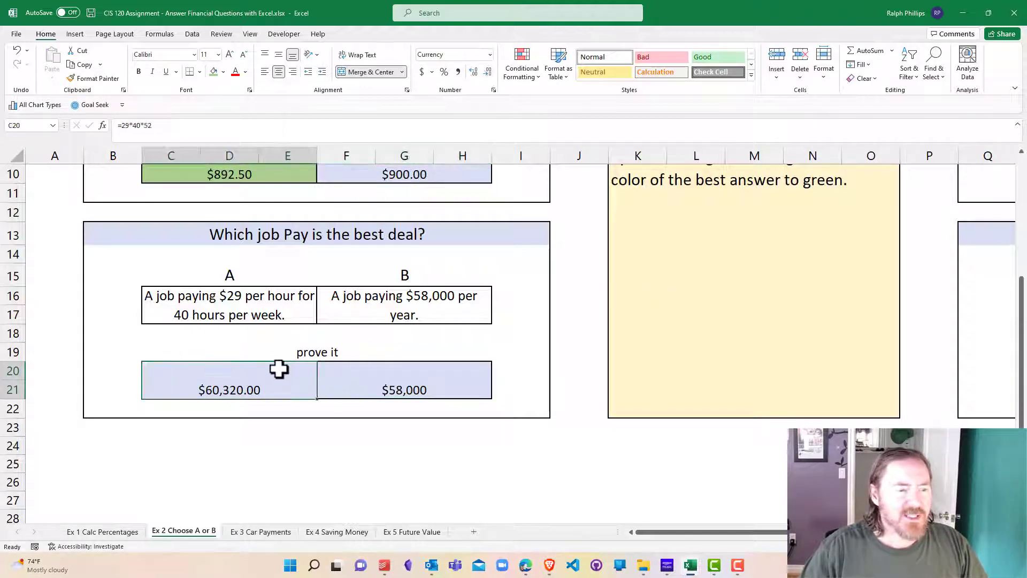
pyautogui.click(488, 71)
pyautogui.click(488, 71)
pyautogui.click(367, 438)
pyautogui.click(298, 386)
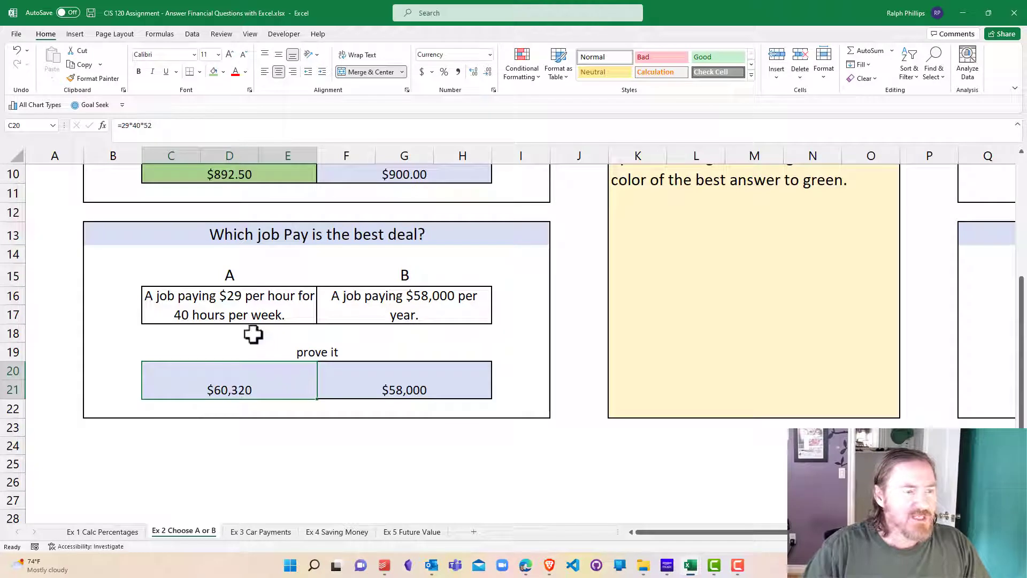
# Fill job A's description and $60,320 result green.
pyautogui.click(248, 305)
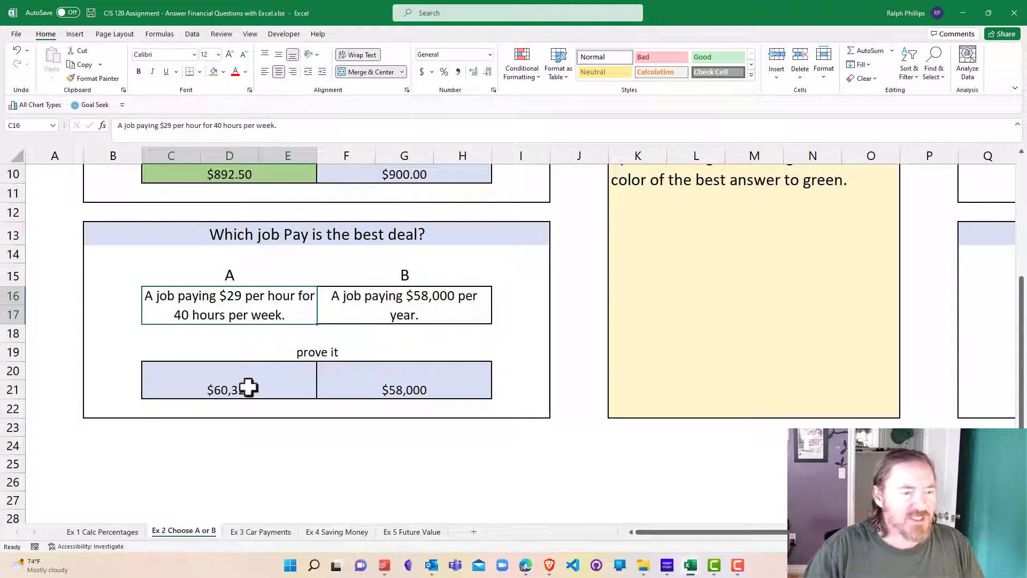
pyautogui.keyDown('ctrl'); pyautogui.click(248, 387); pyautogui.keyUp('ctrl')
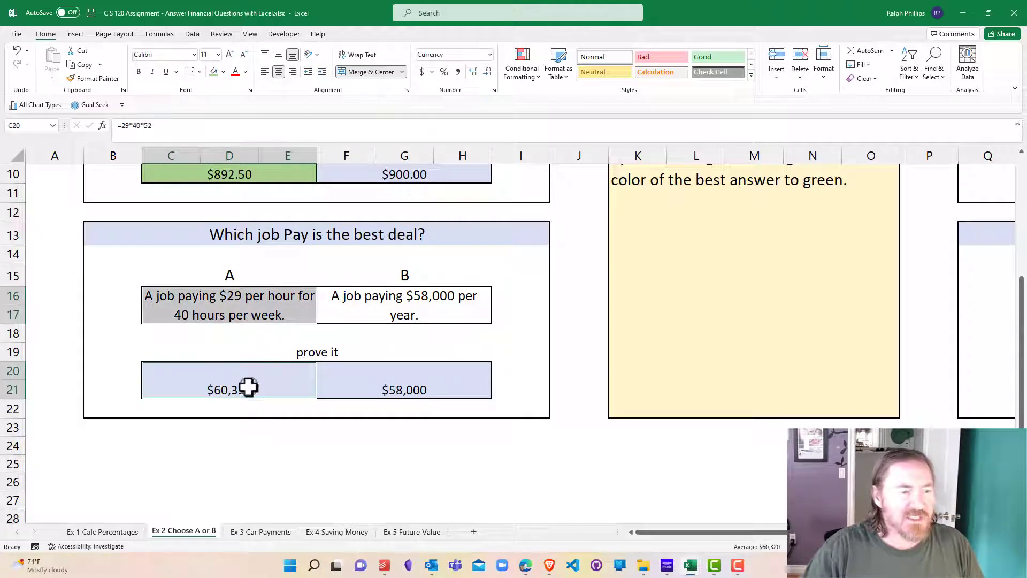
pyautogui.click(214, 72)
pyautogui.click(345, 446)
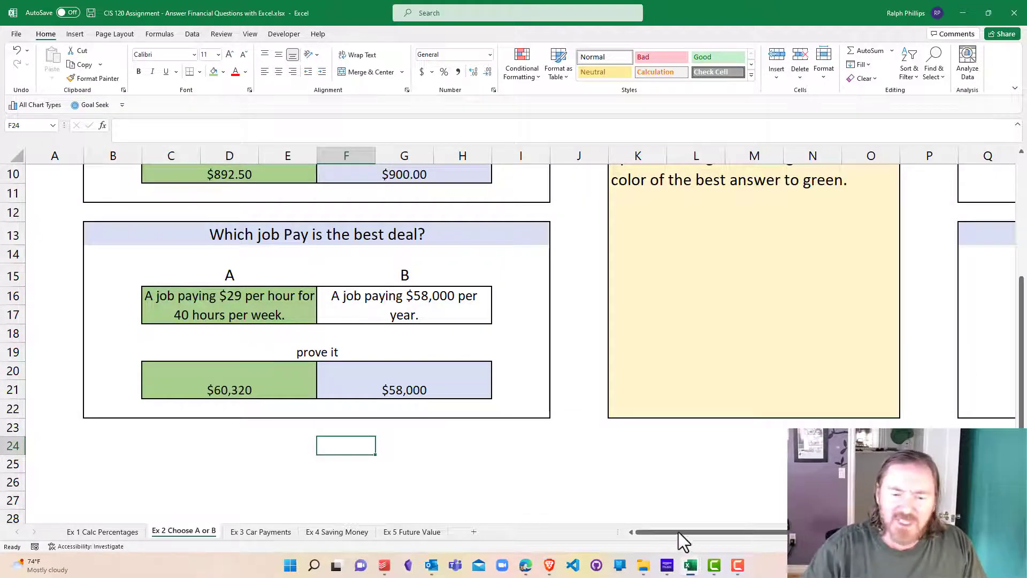
pyautogui.moveTo(678, 532); pyautogui.dragTo(770, 532)
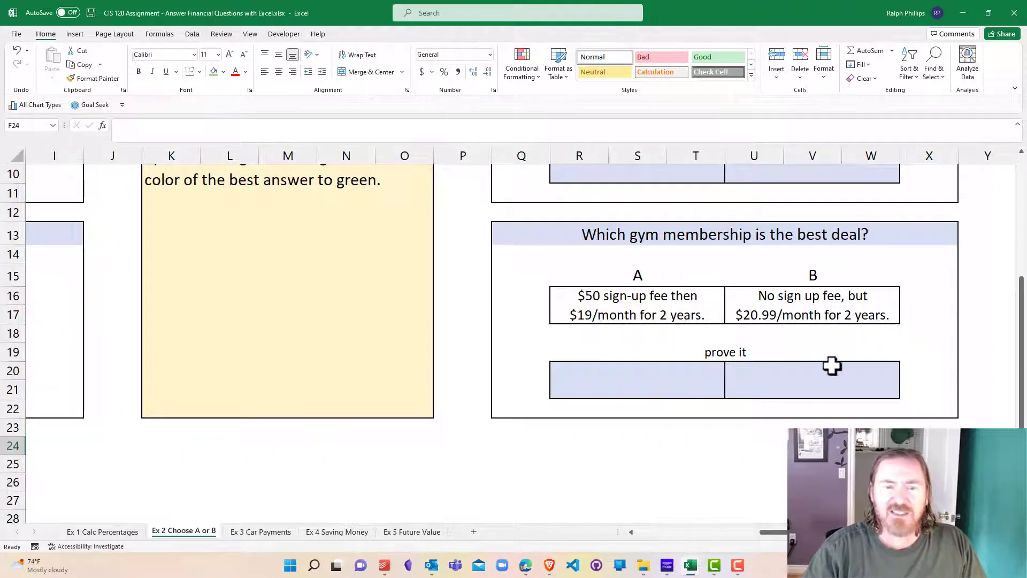
# Scroll up to the hiking boots question comparing $110 and $180 boots.
pyautogui.scroll(3, 832, 365)
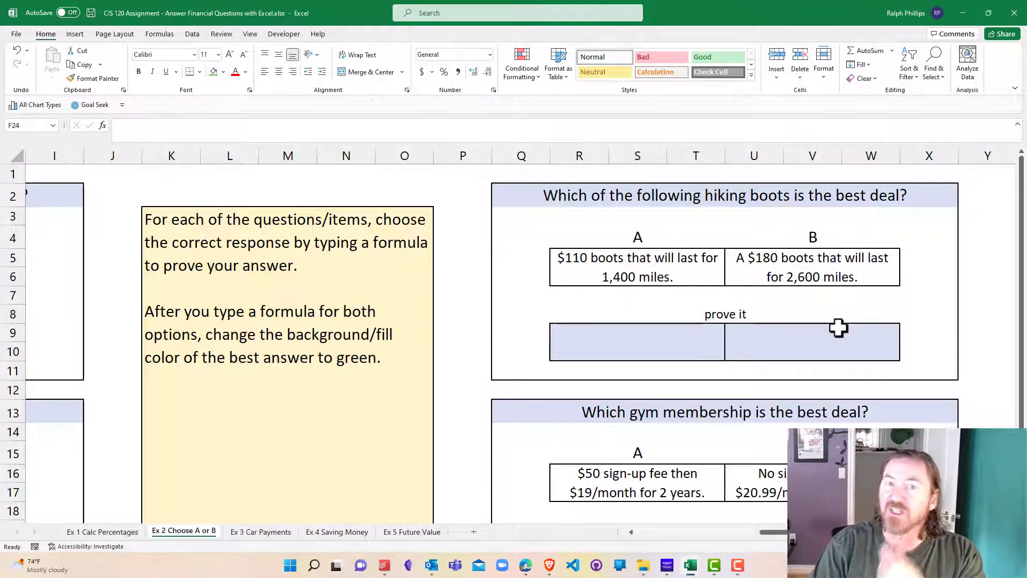
# Enter =1400/110 for boots A and =2600/180 for boots B as miles per dollar.
pyautogui.click(599, 336)
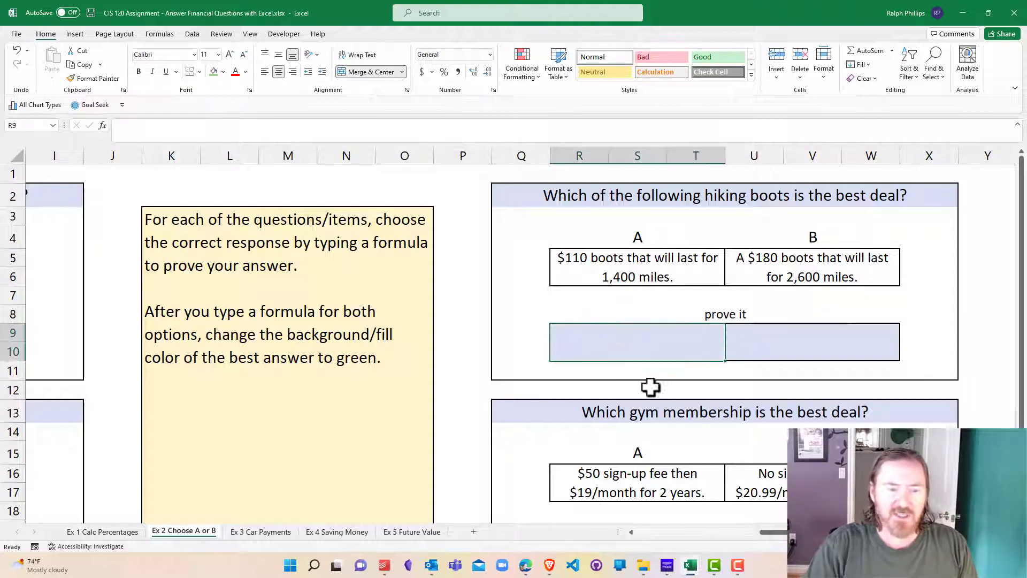
pyautogui.write('=')
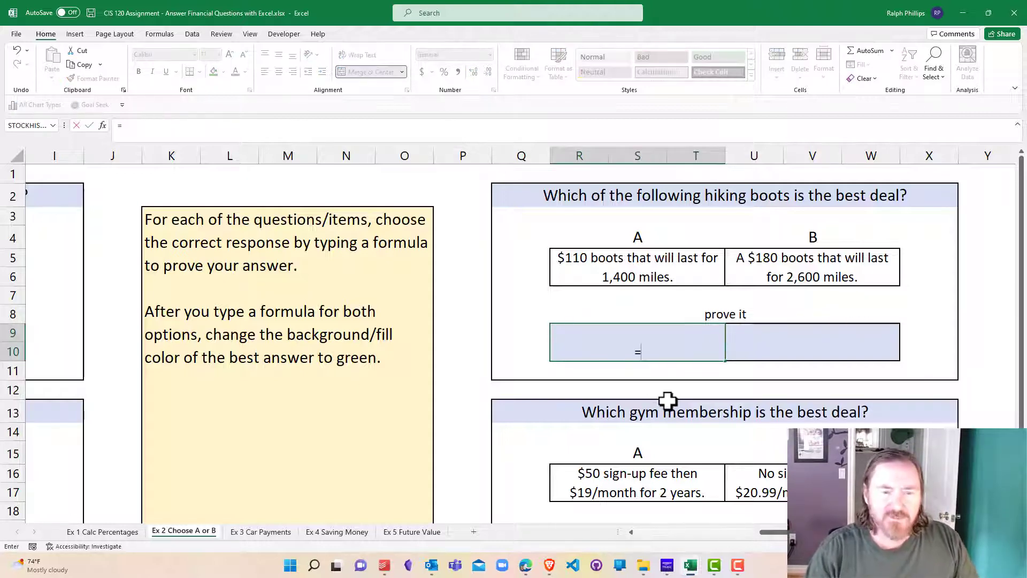
pyautogui.write('140')
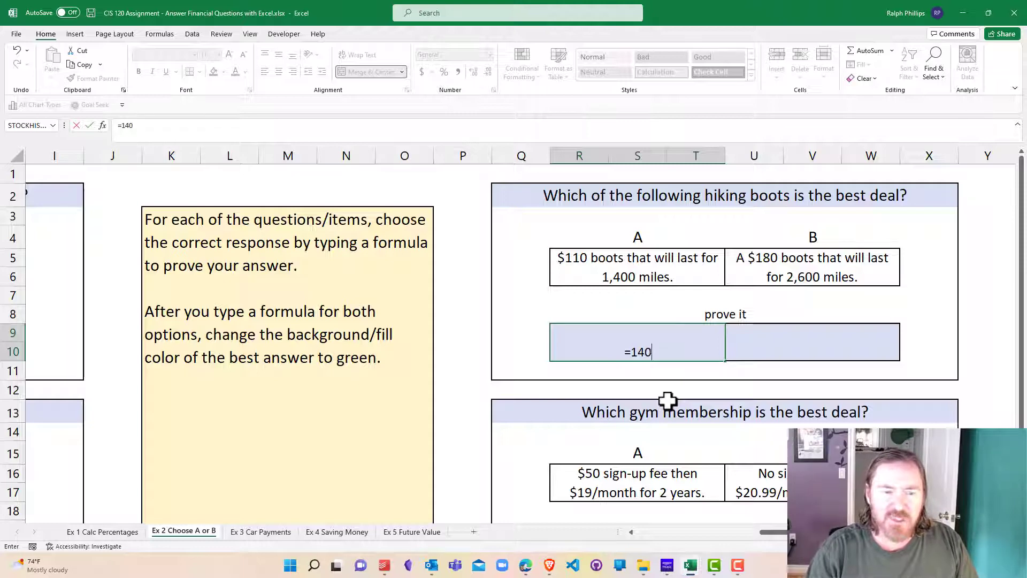
pyautogui.write('0/')
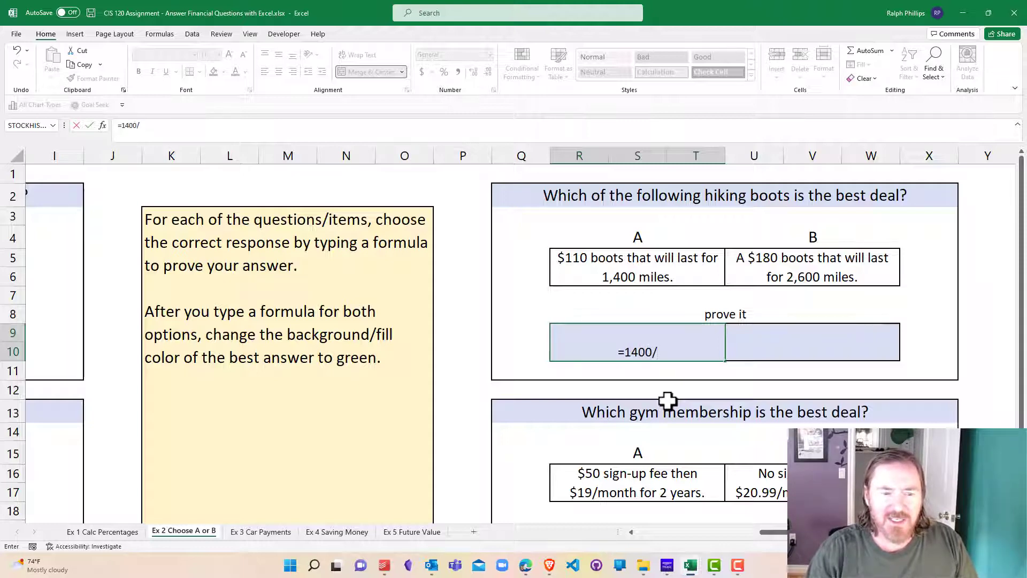
pyautogui.write('110')
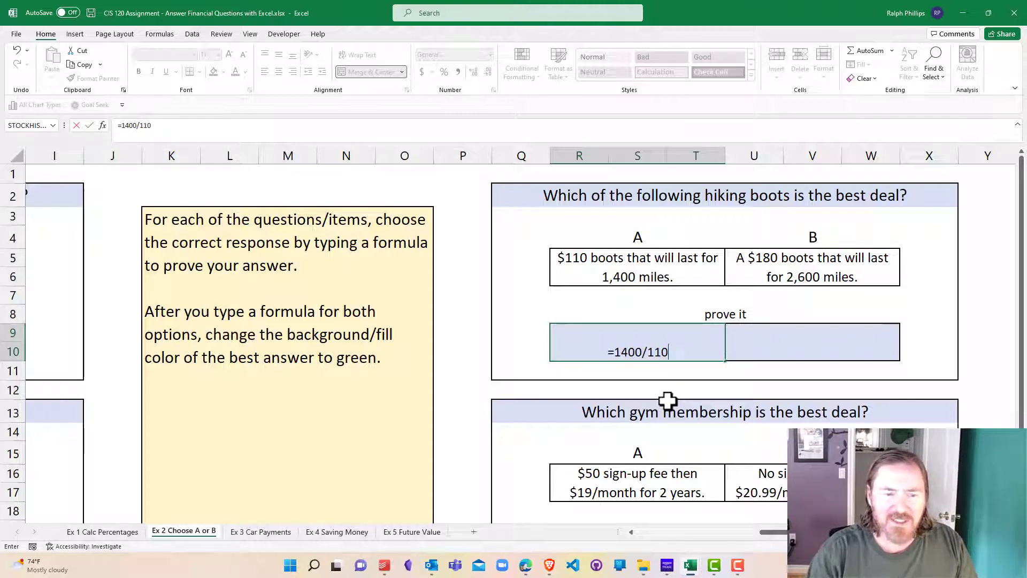
pyautogui.press('Return')
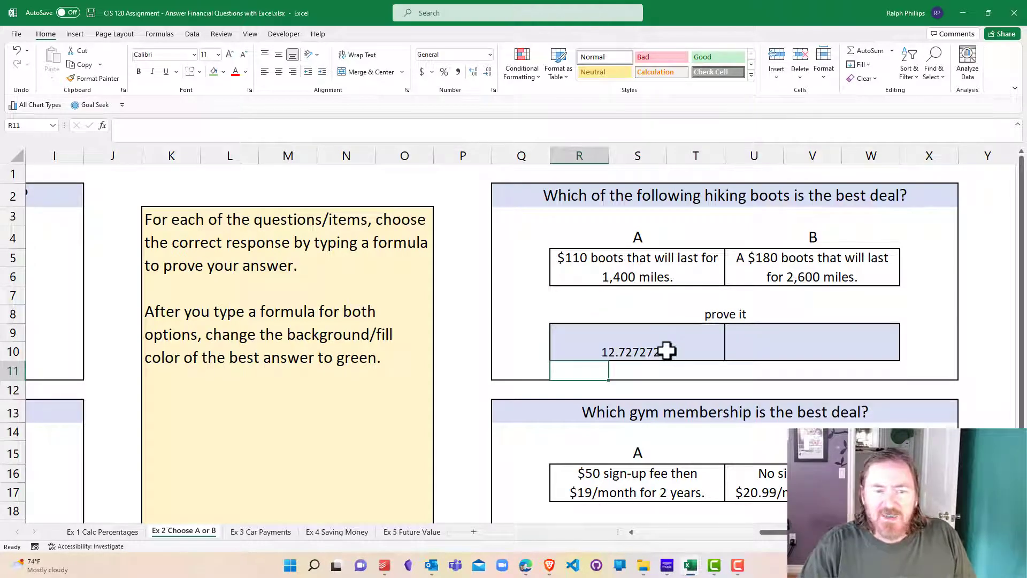
pyautogui.click(819, 348)
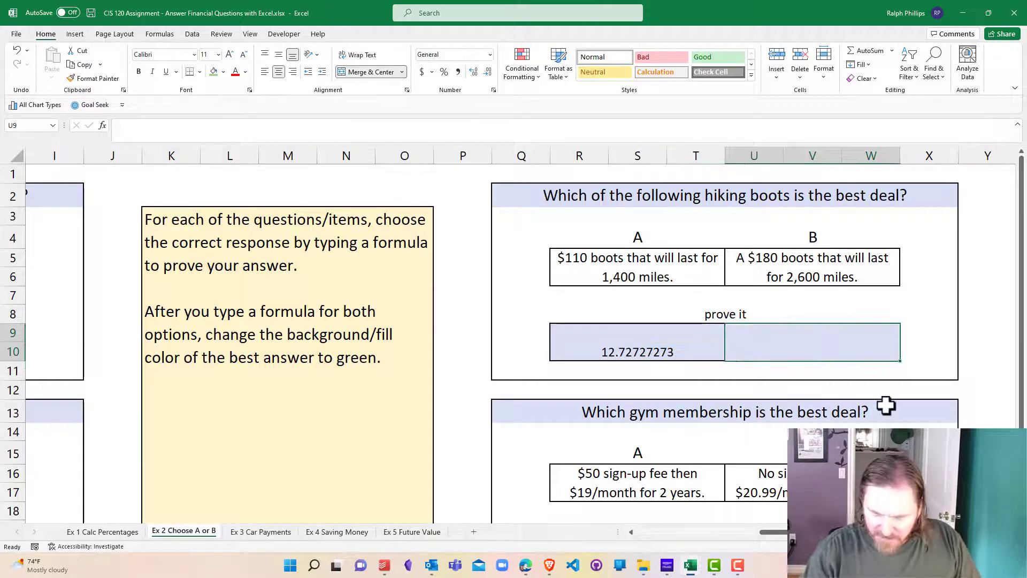
pyautogui.write('=2600')
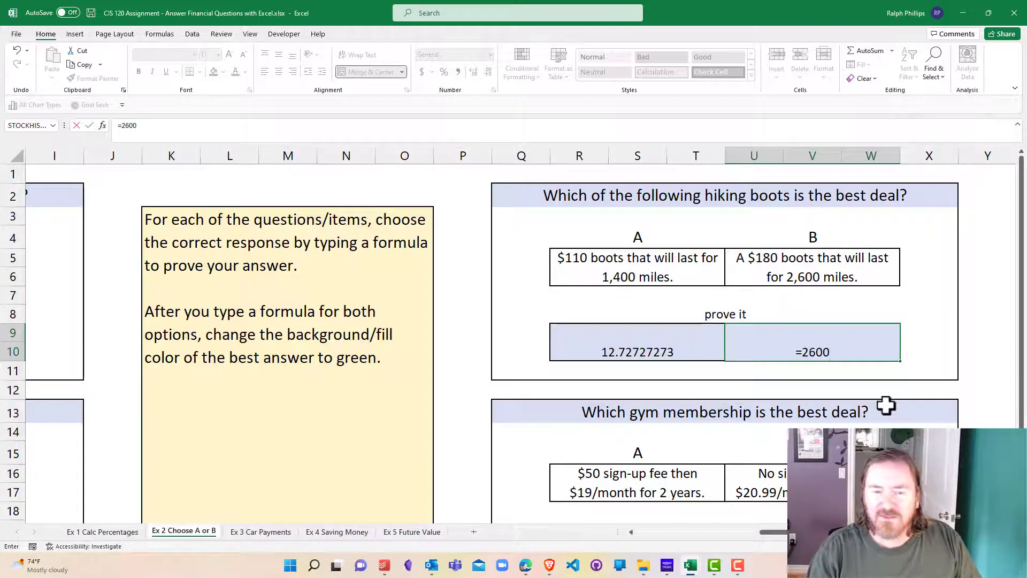
pyautogui.write('/180')
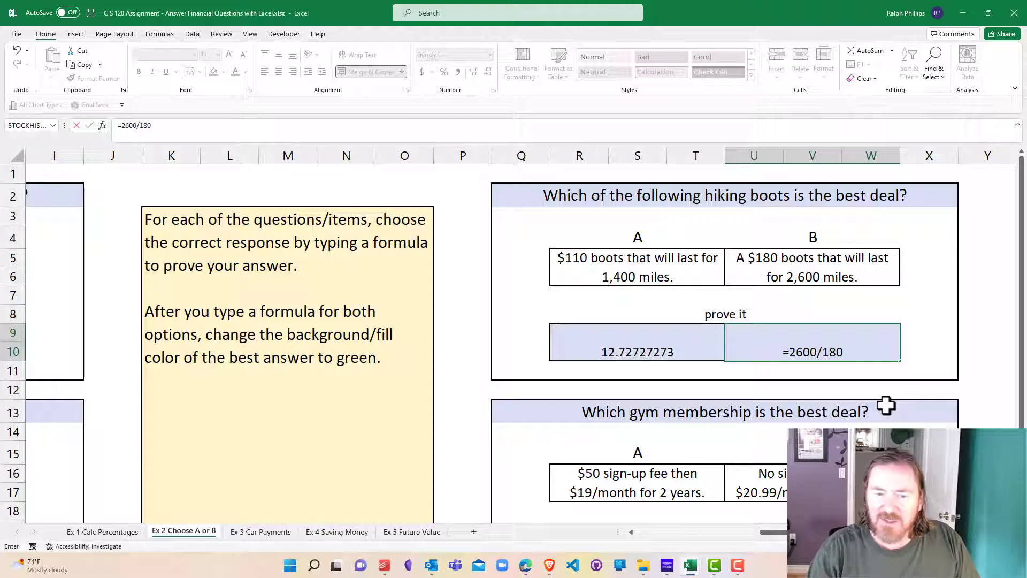
pyautogui.press('Return')
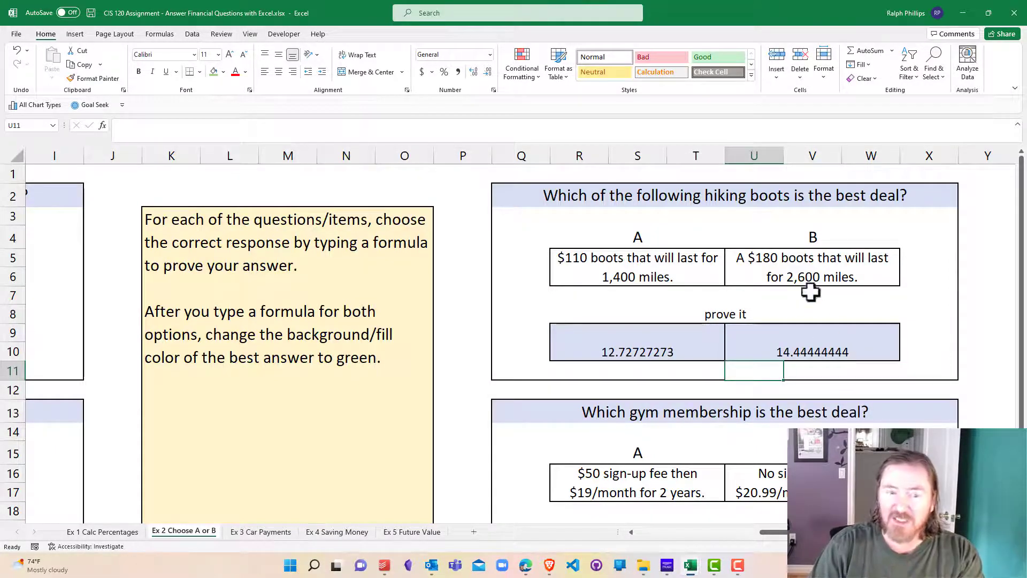
pyautogui.click(802, 262)
# Fill option B's $180 boots description and its 14.44444444 result green.
pyautogui.moveTo(802, 262); pyautogui.dragTo(802, 327)
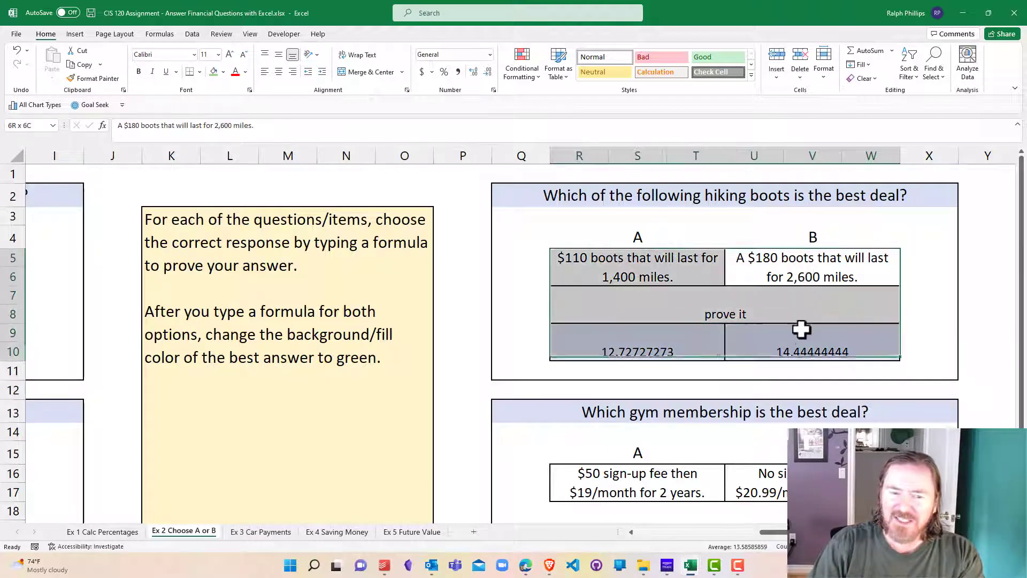
pyautogui.click(801, 332)
pyautogui.click(809, 273)
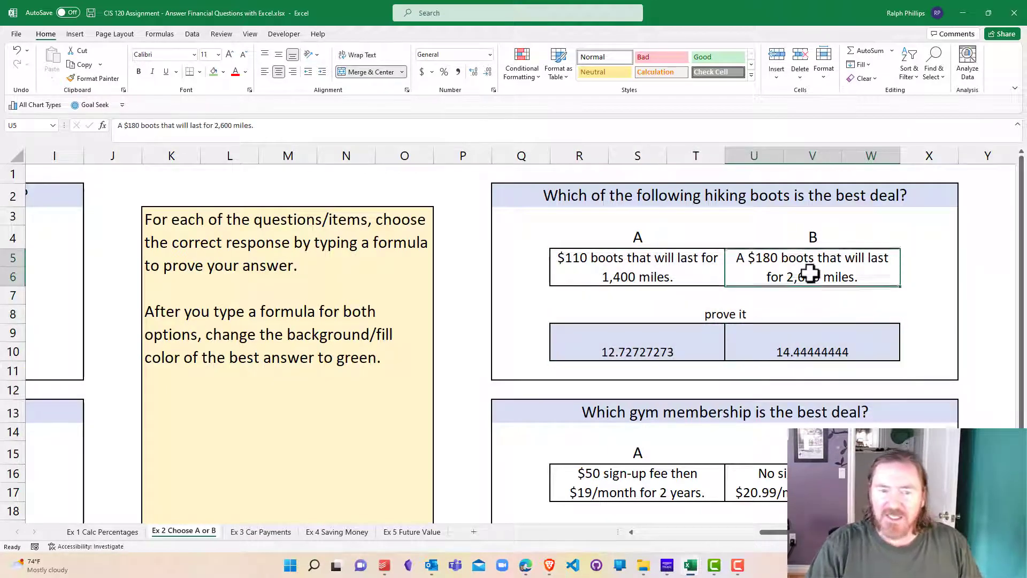
pyautogui.keyDown('ctrl'); pyautogui.click(819, 349); pyautogui.keyUp('ctrl')
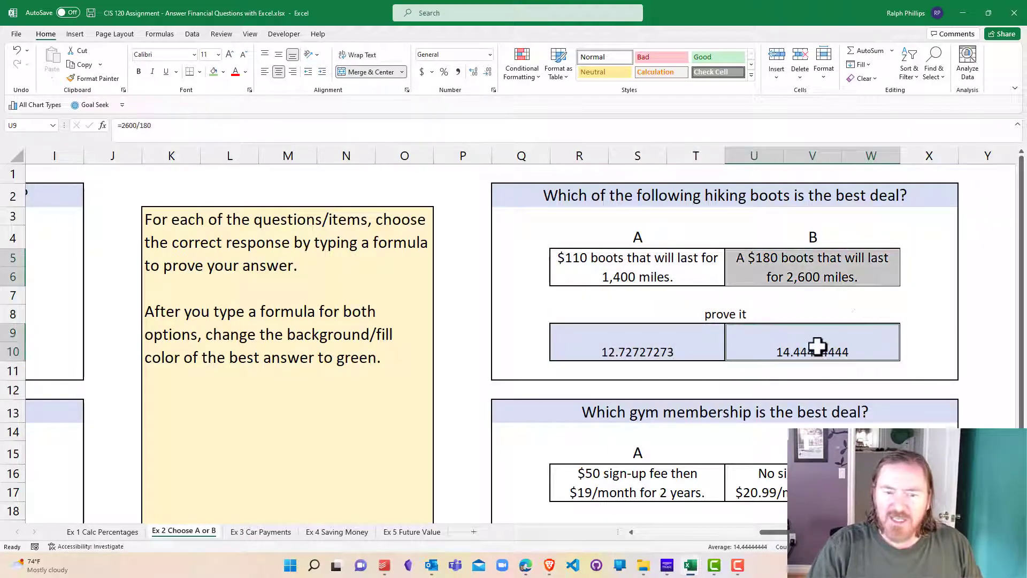
pyautogui.click(211, 70)
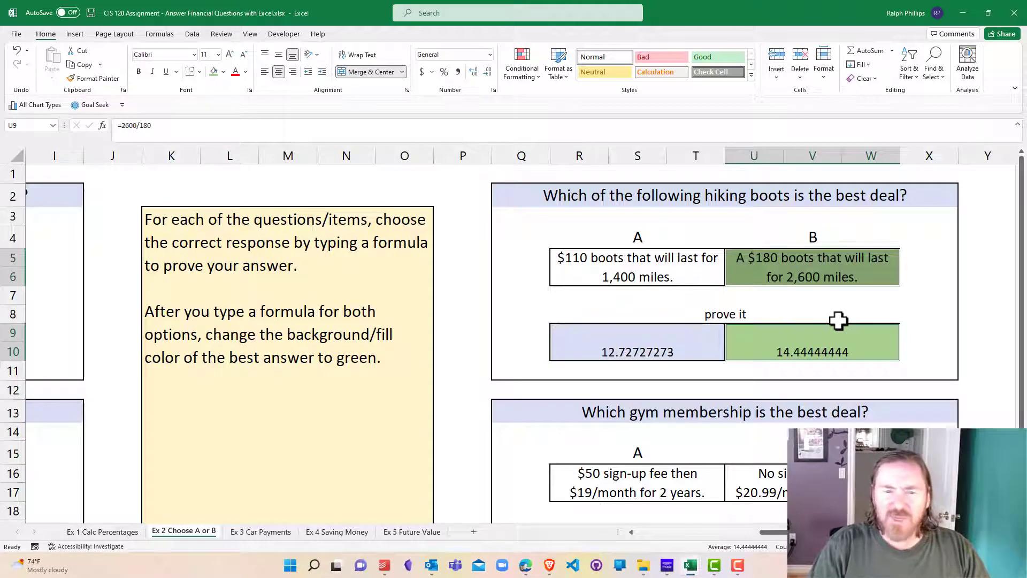
pyautogui.click(812, 277)
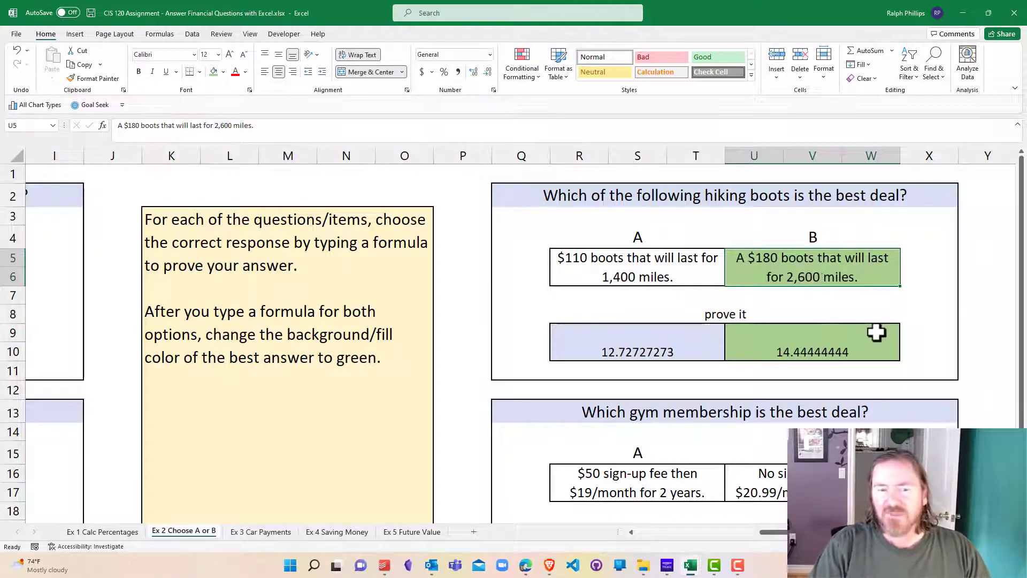
pyautogui.click(853, 344)
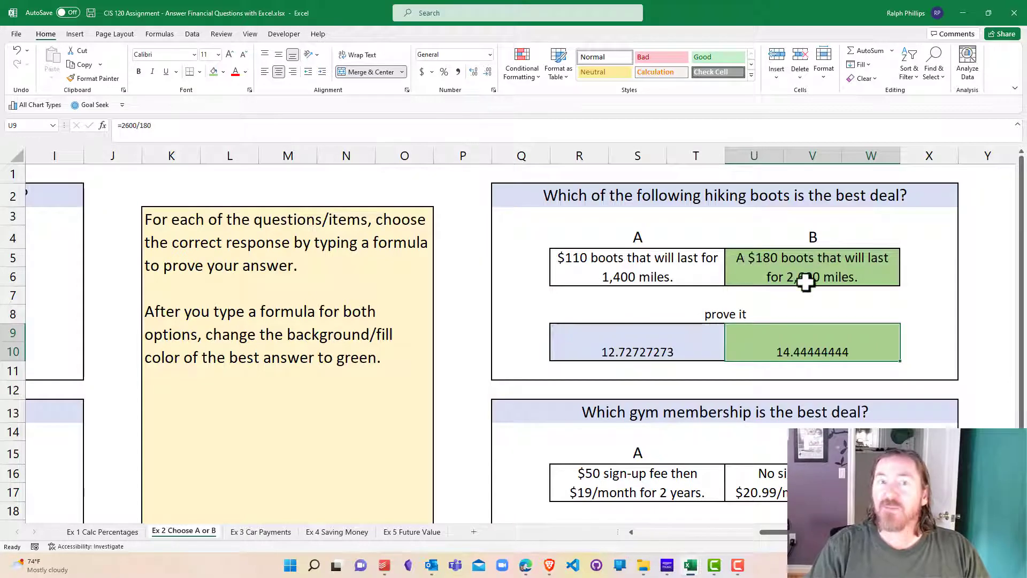
pyautogui.click(693, 334)
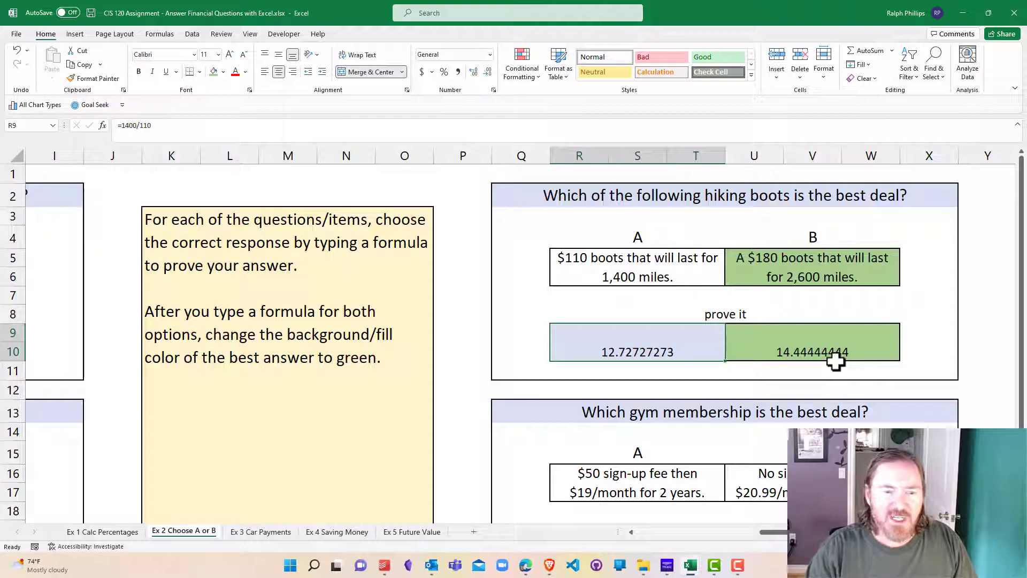
# Replace the boot proofs with =110/1400 for A and =180/2600 for B.
pyautogui.write('=1')
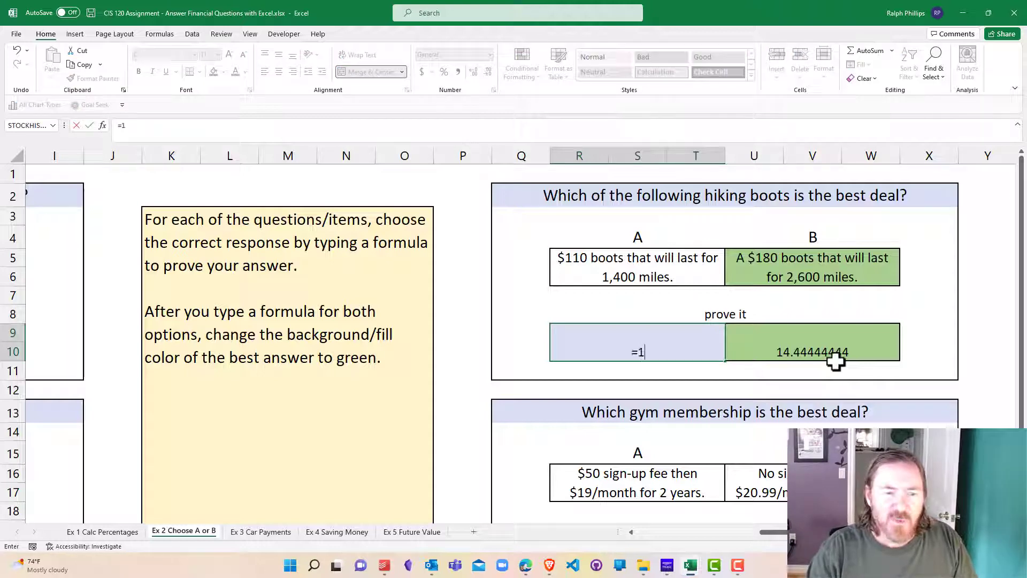
pyautogui.write('10/1400')
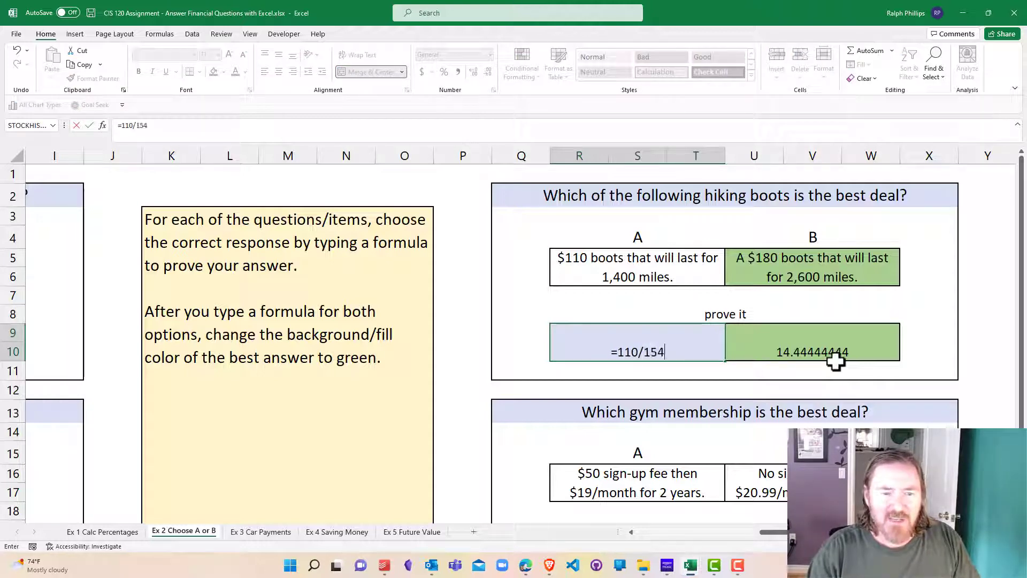
pyautogui.press('Return')
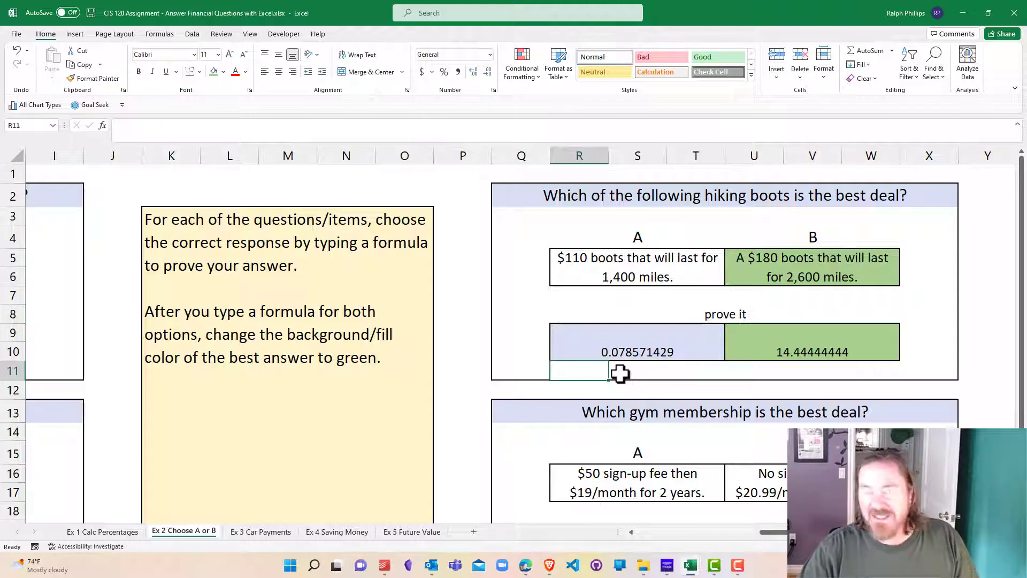
pyautogui.click(802, 353)
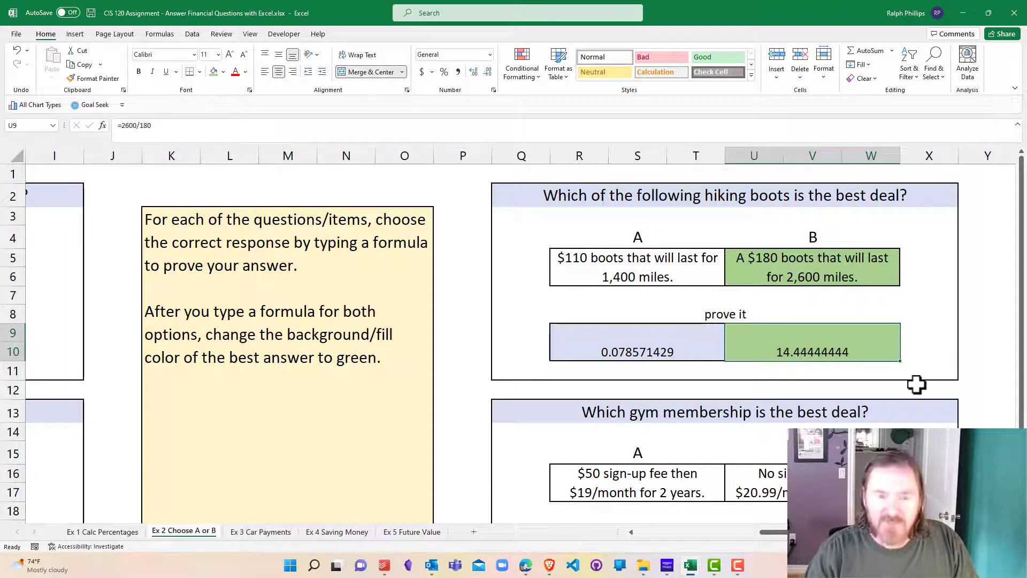
pyautogui.write('=180/2')
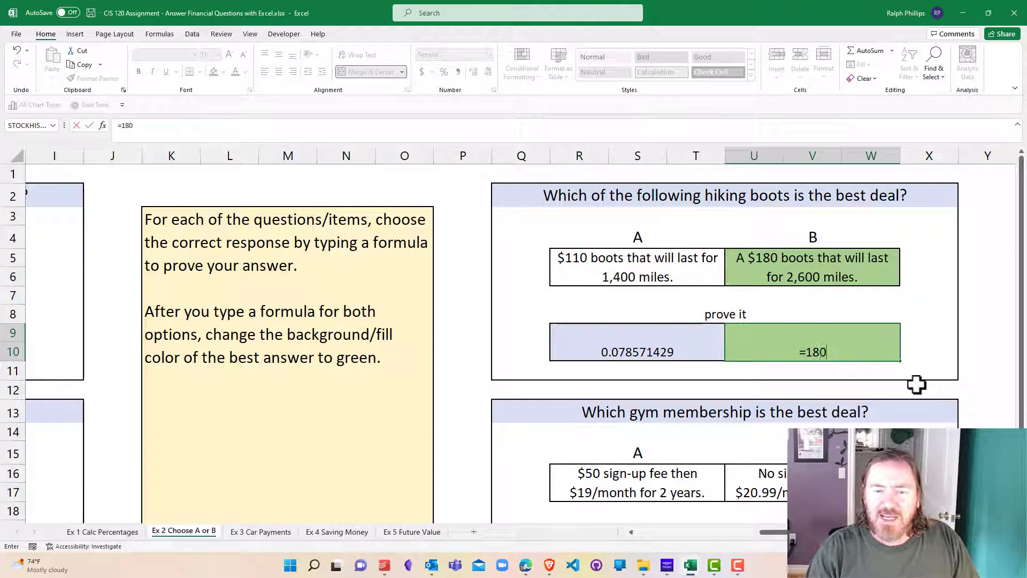
pyautogui.write('600')
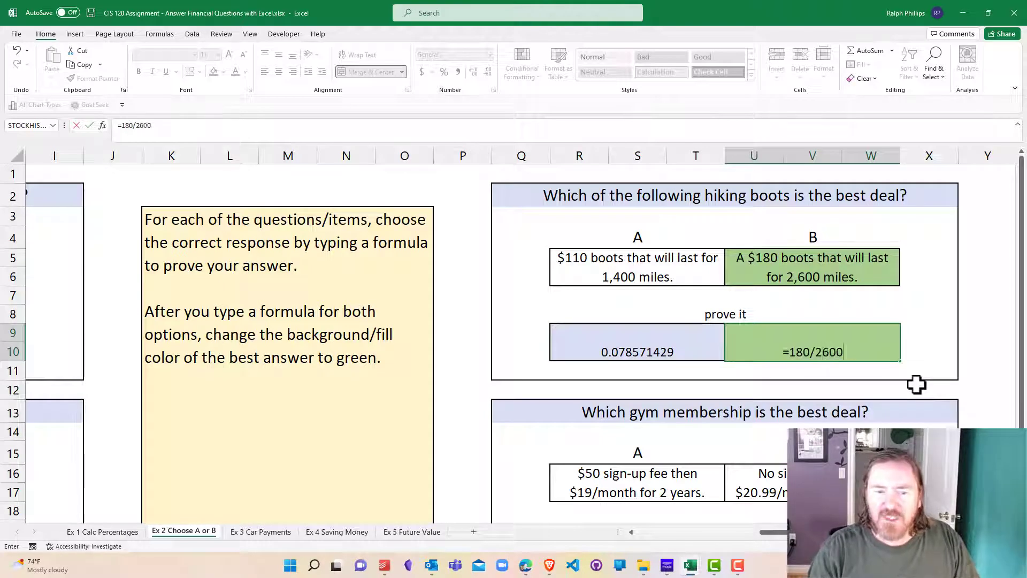
pyautogui.press('Return')
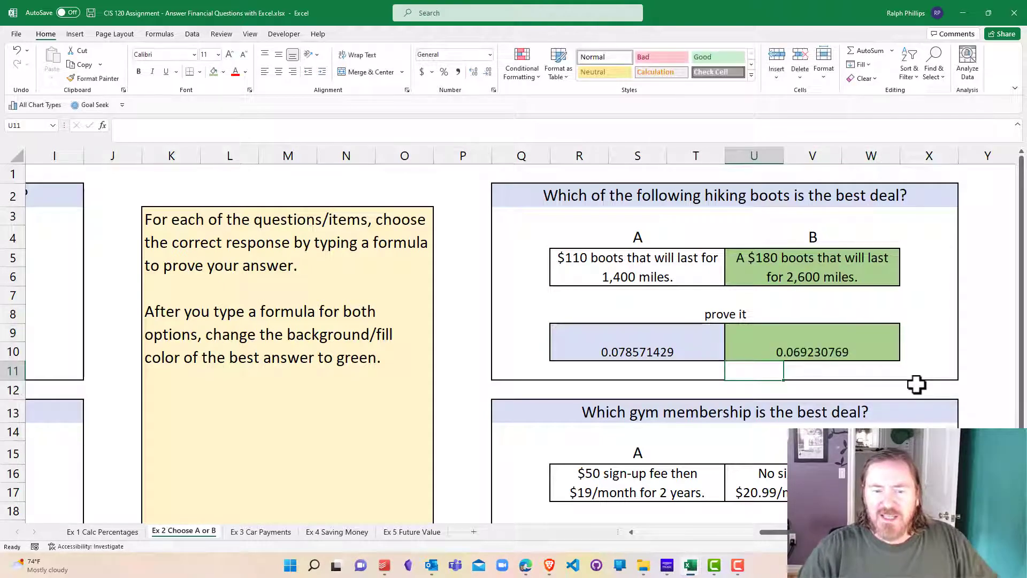
pyautogui.click(815, 345)
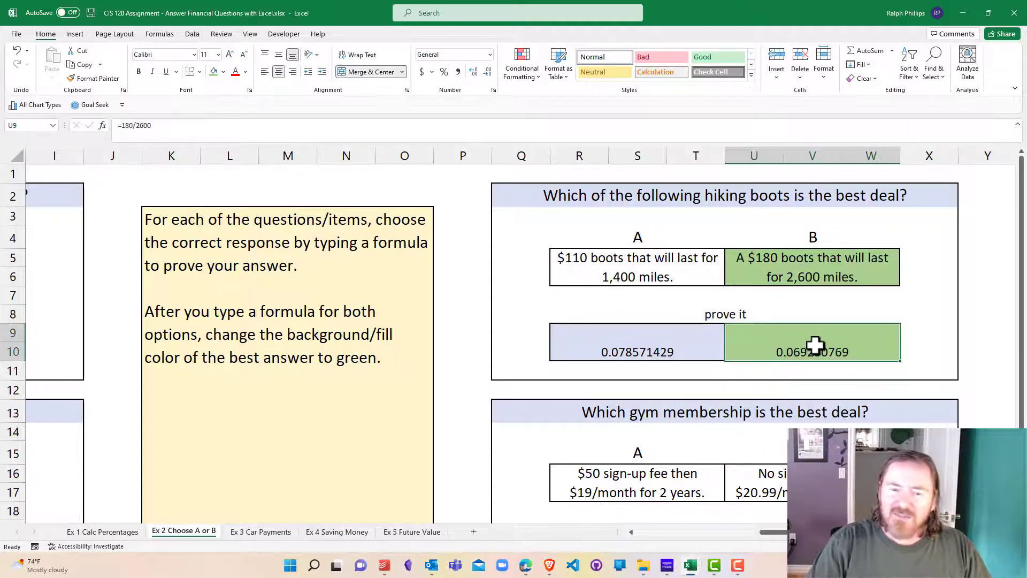
pyautogui.click(653, 348)
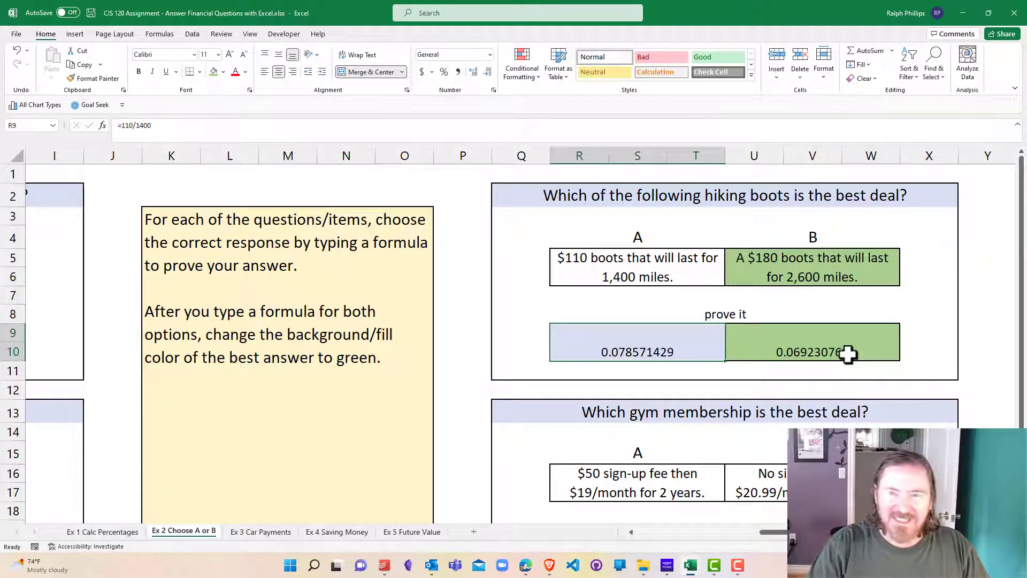
pyautogui.click(822, 345)
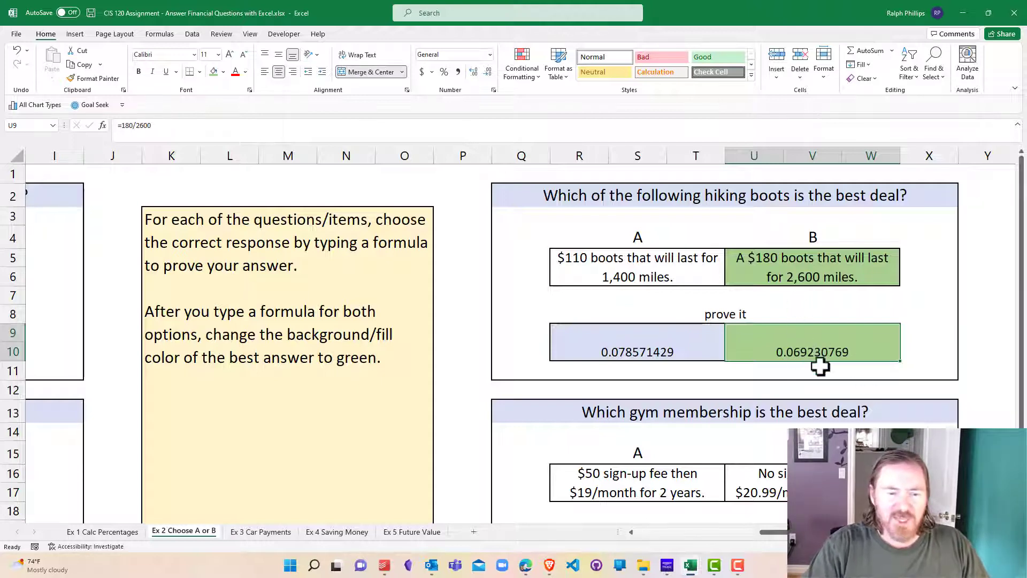
# Enter =50+(19*24) for gym option A and =20.99*24 for option B.
pyautogui.scroll(-3, 821, 364)
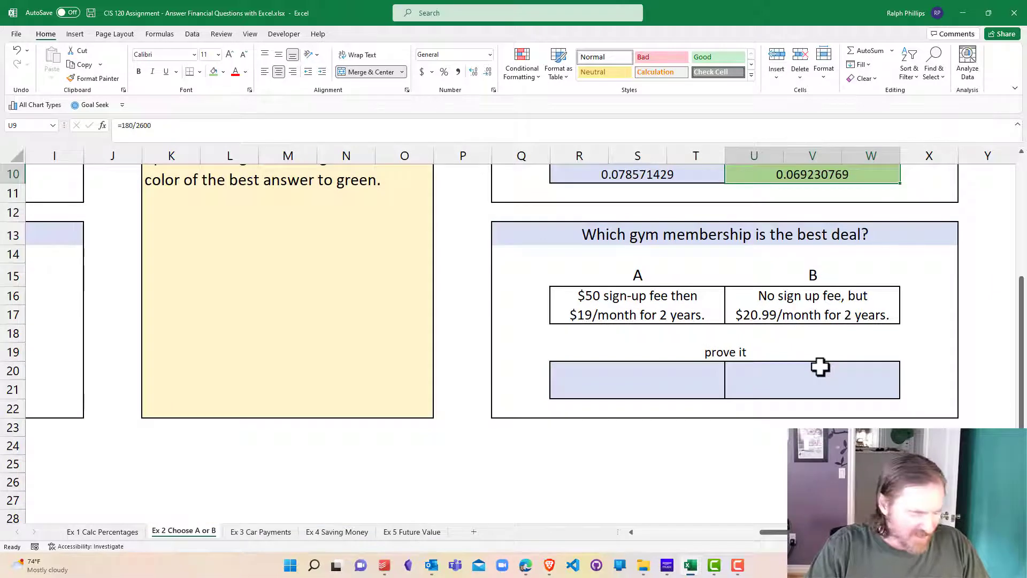
pyautogui.click(607, 383)
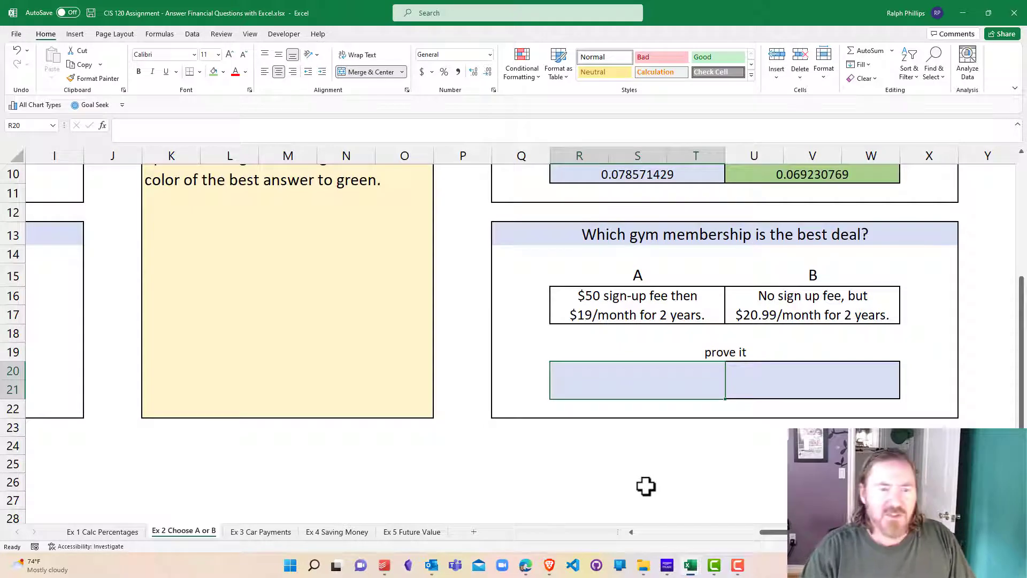
pyautogui.write('=50')
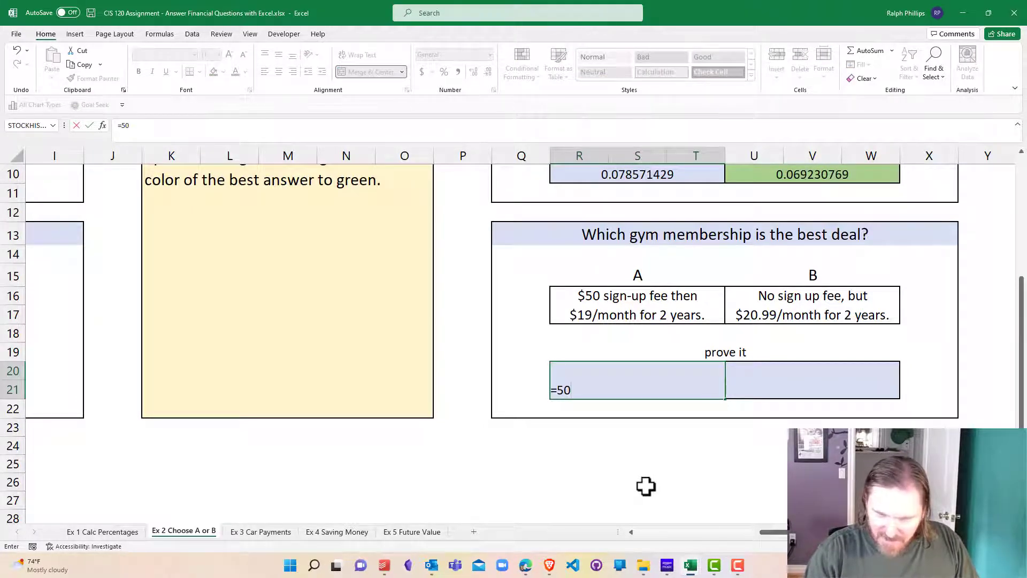
pyautogui.write('+')
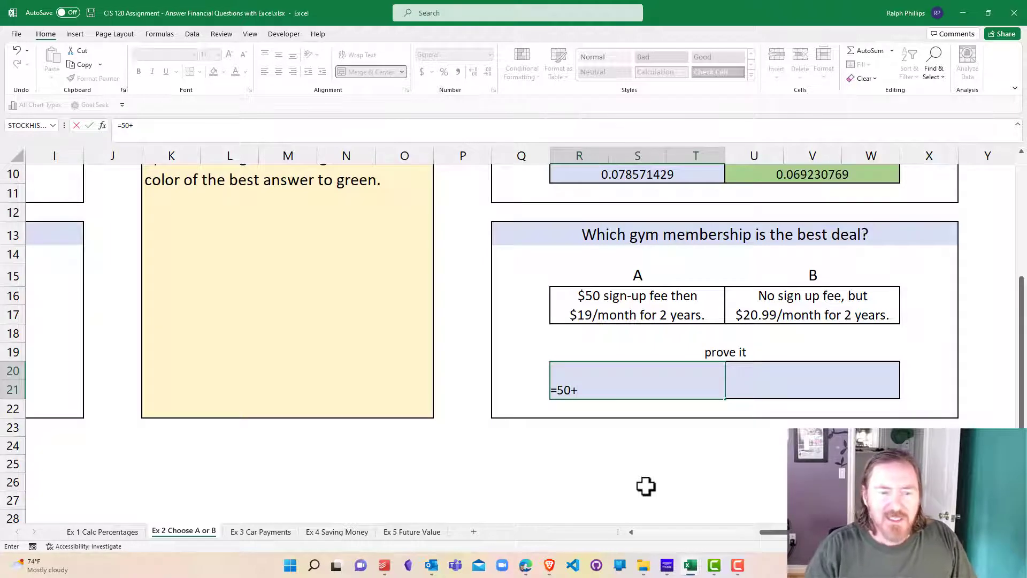
pyautogui.write('(1')
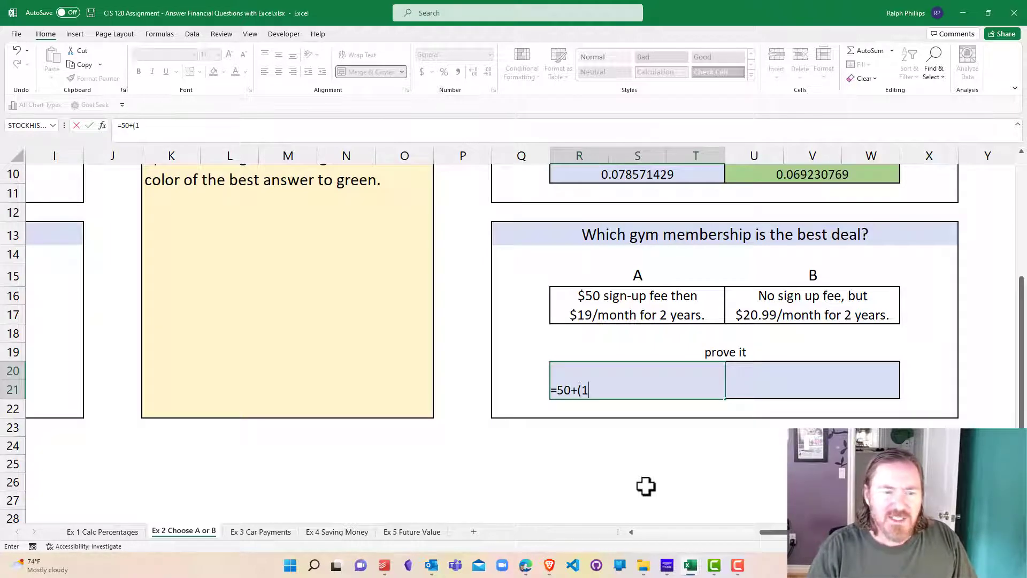
pyautogui.write('9*24')
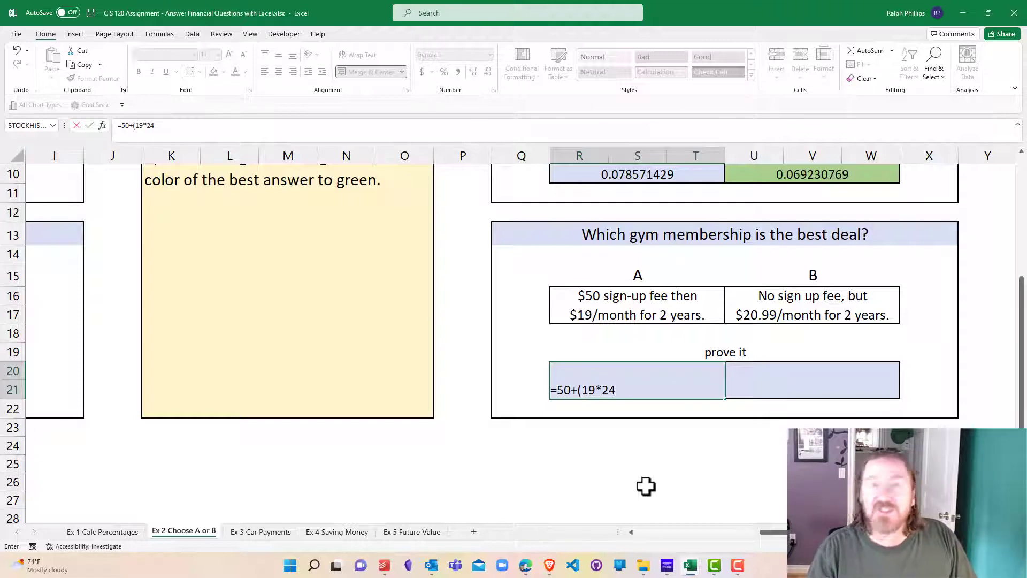
pyautogui.write(')')
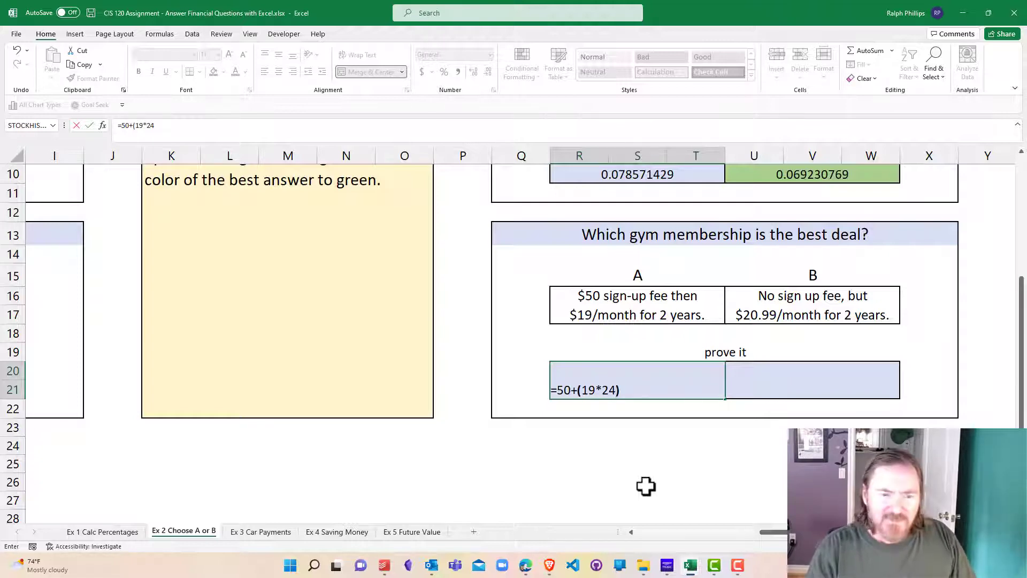
pyautogui.press('Return')
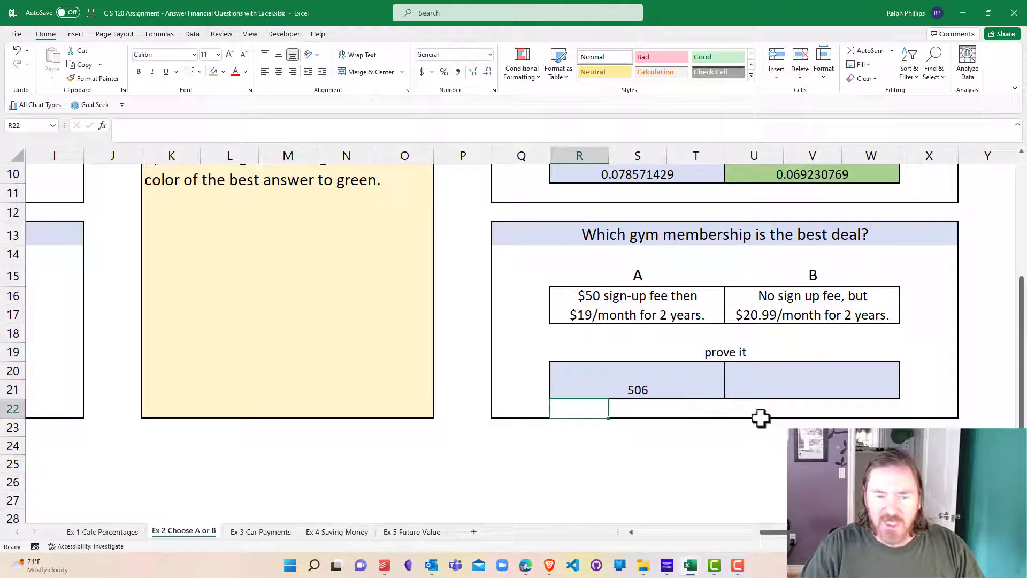
pyautogui.click(782, 395)
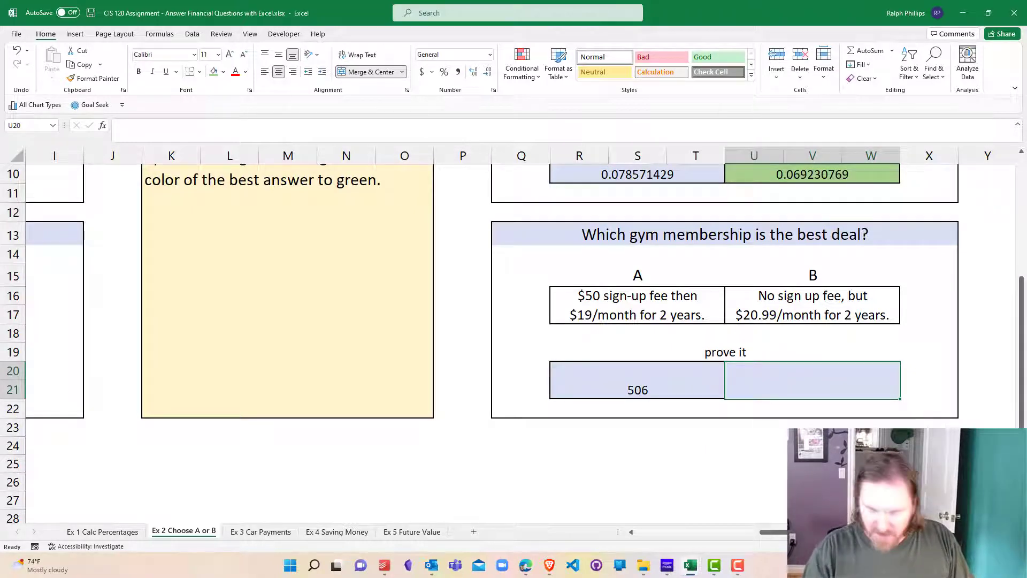
pyautogui.write('=20')
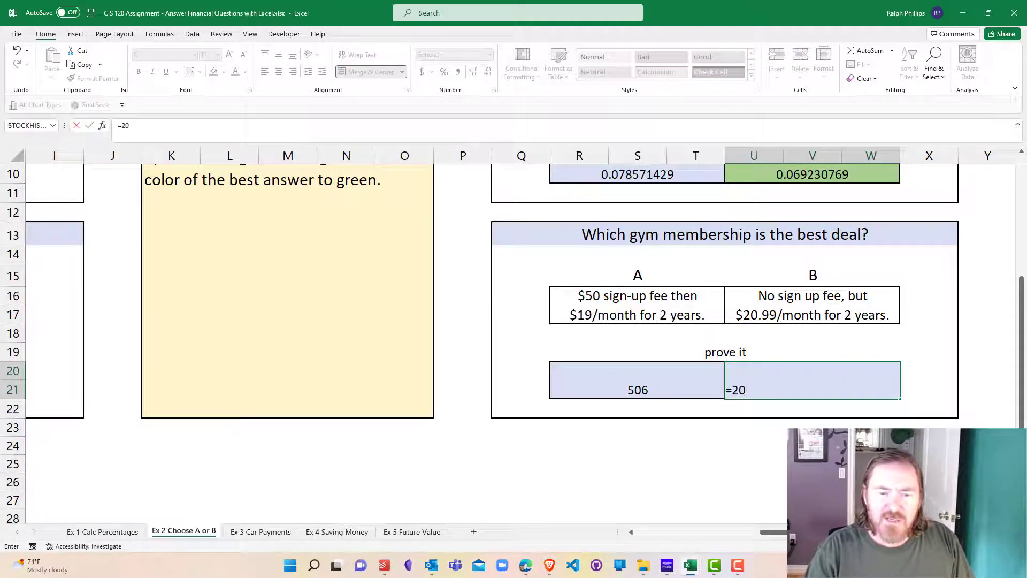
pyautogui.write('.99*24')
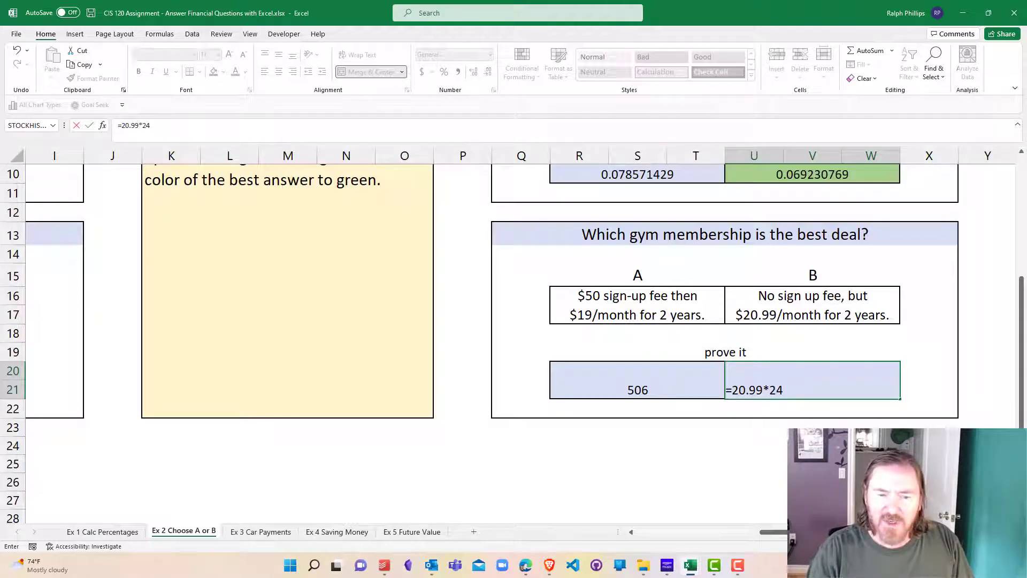
pyautogui.press('Return')
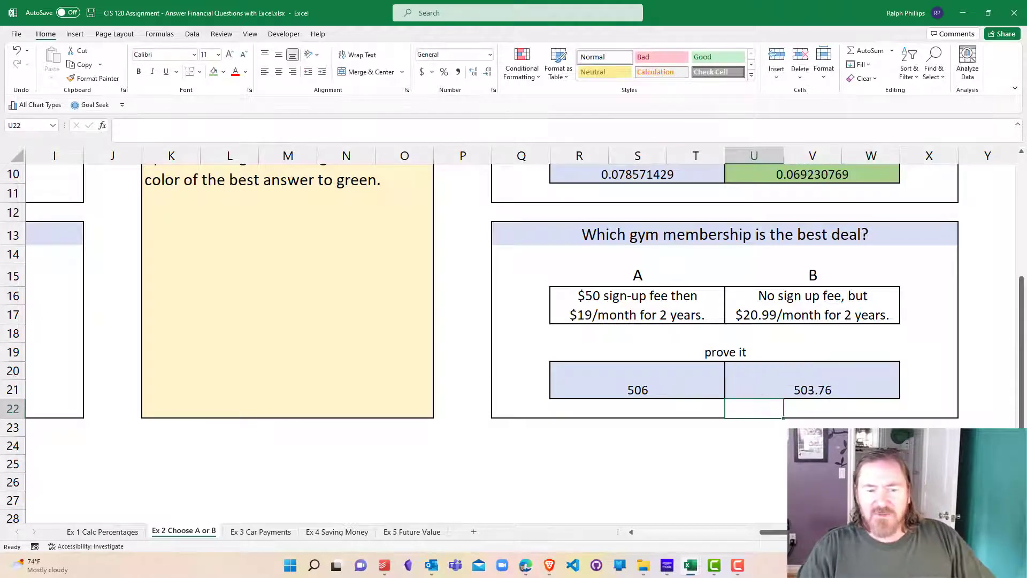
# Fill gym option B's description and its 503.76 result green.
pyautogui.click(812, 312)
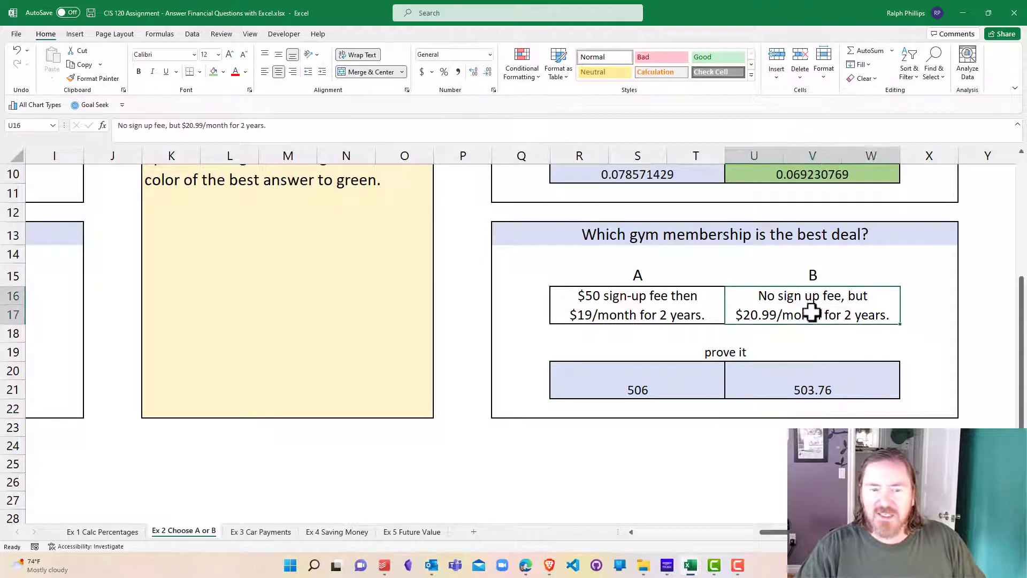
pyautogui.keyDown('ctrl'); pyautogui.click(823, 377); pyautogui.keyUp('ctrl')
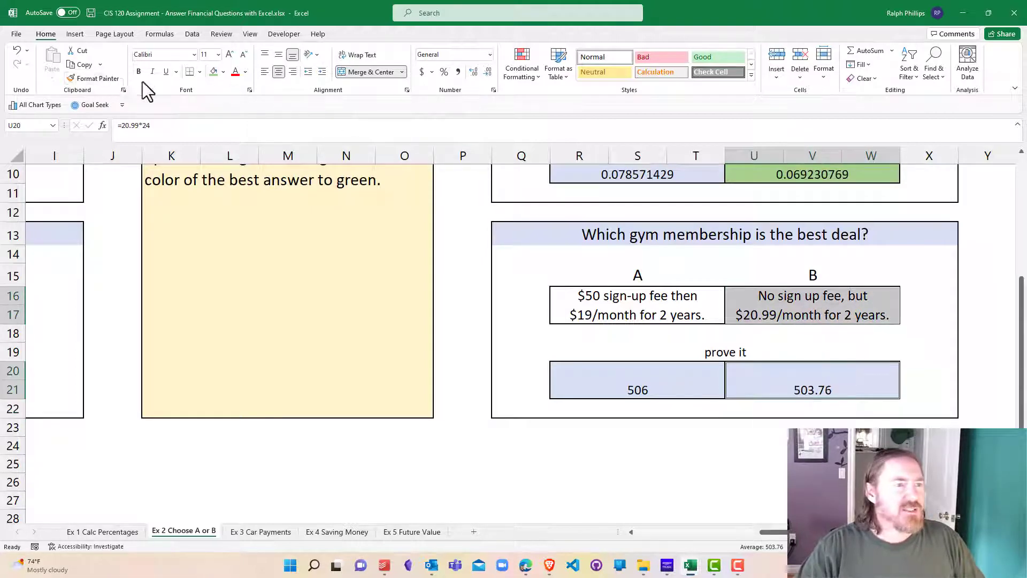
pyautogui.click(213, 71)
pyautogui.scroll(3, 481, 321)
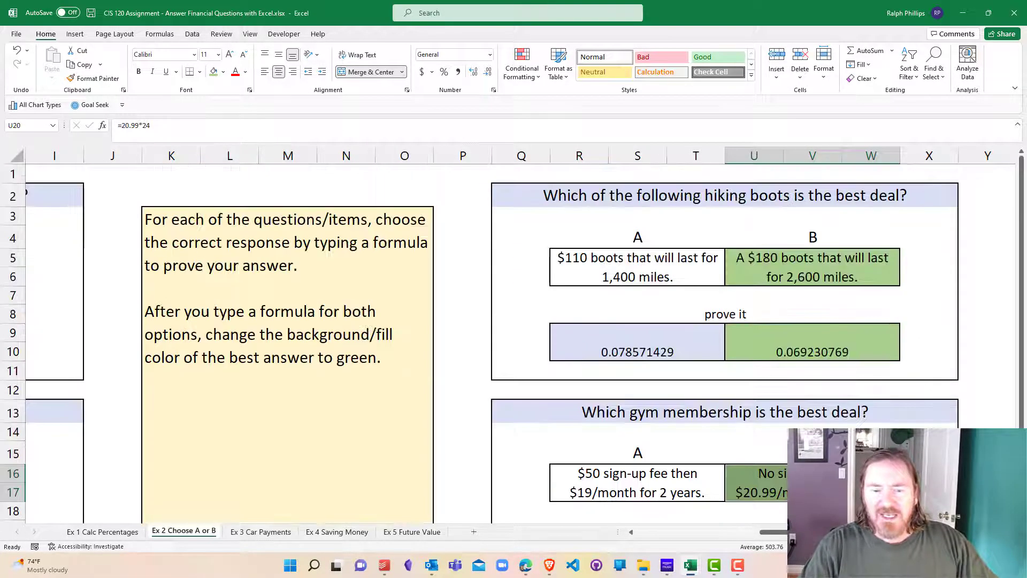
pyautogui.keyDown('ctrl'); pyautogui.scroll(-5, 514, 331); pyautogui.keyUp('ctrl')
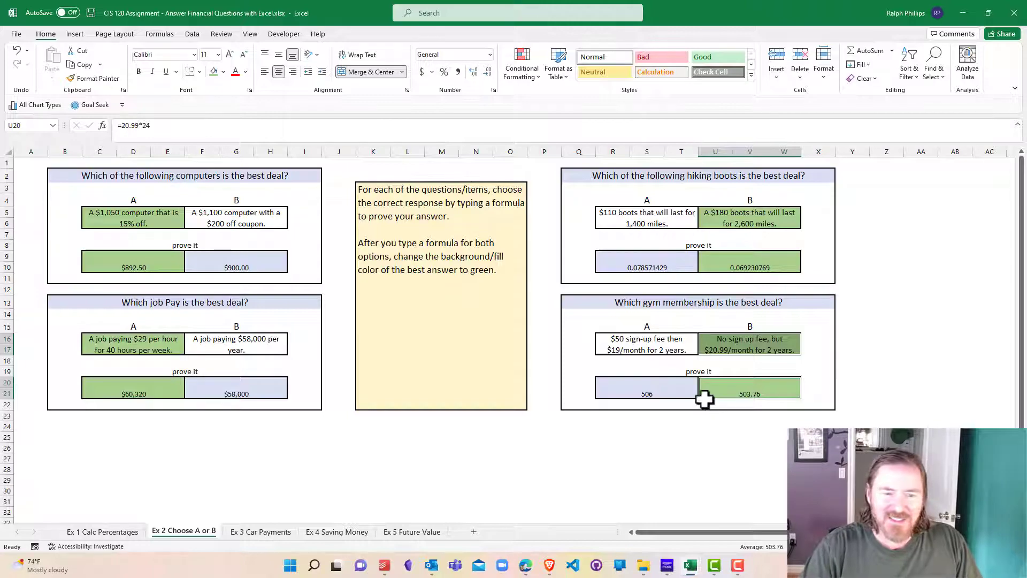
pyautogui.keyDown('ctrl'); pyautogui.scroll(5, 508, 337); pyautogui.keyUp('ctrl')
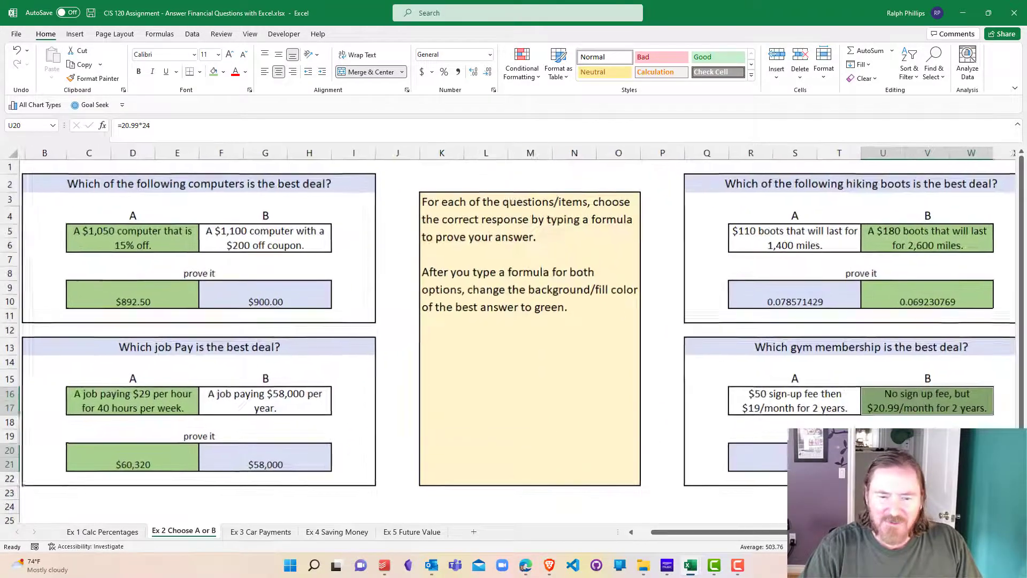
pyautogui.hscroll(1, 508, 337)
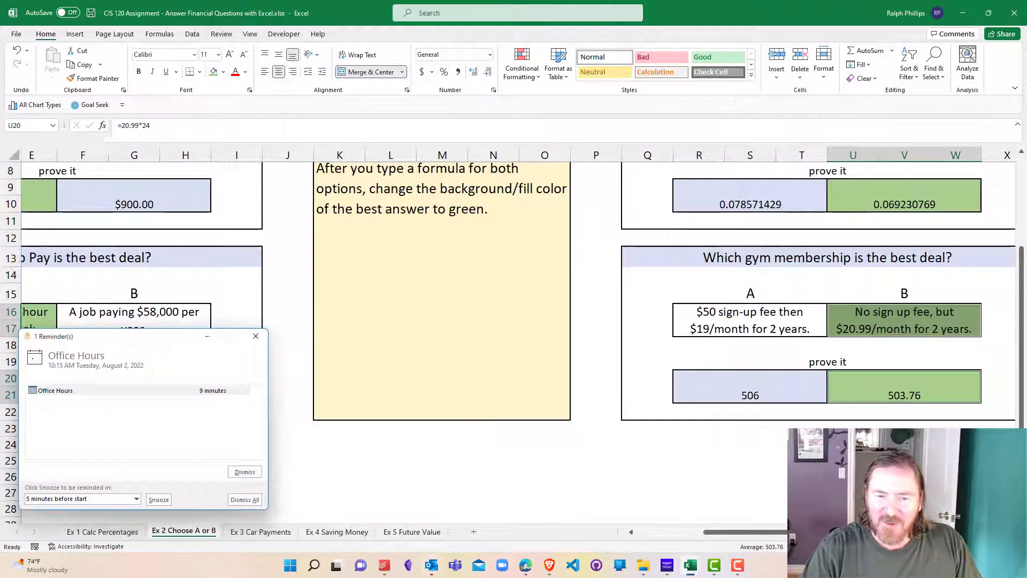
pyautogui.click(250, 474)
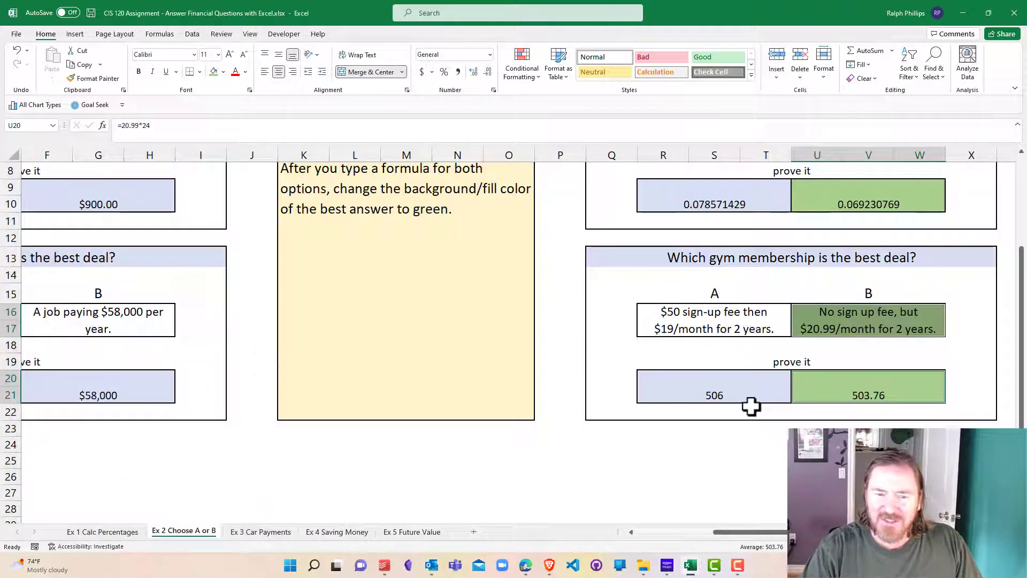
pyautogui.click(858, 395)
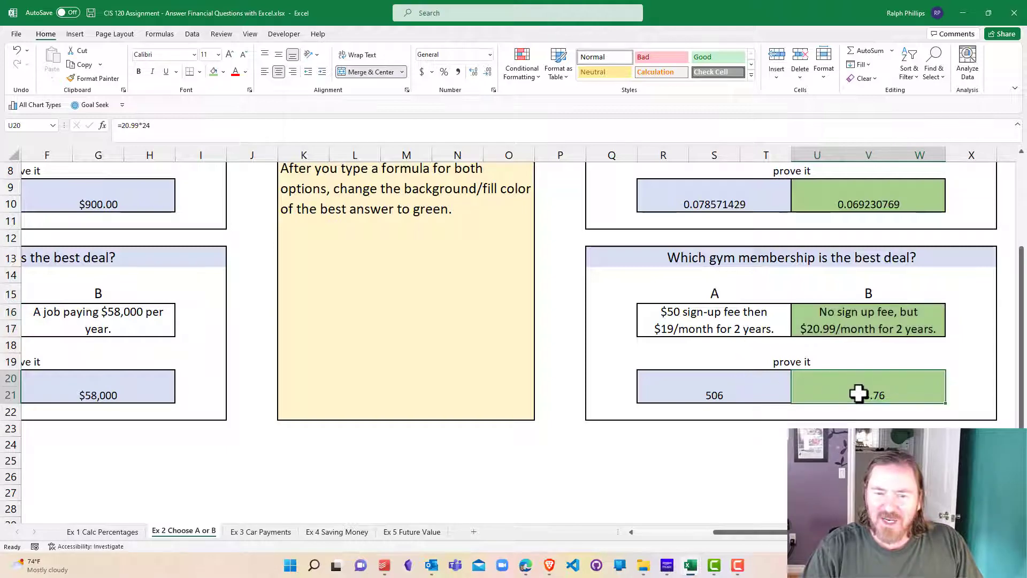
pyautogui.click(739, 393)
pyautogui.doubleClick(739, 394)
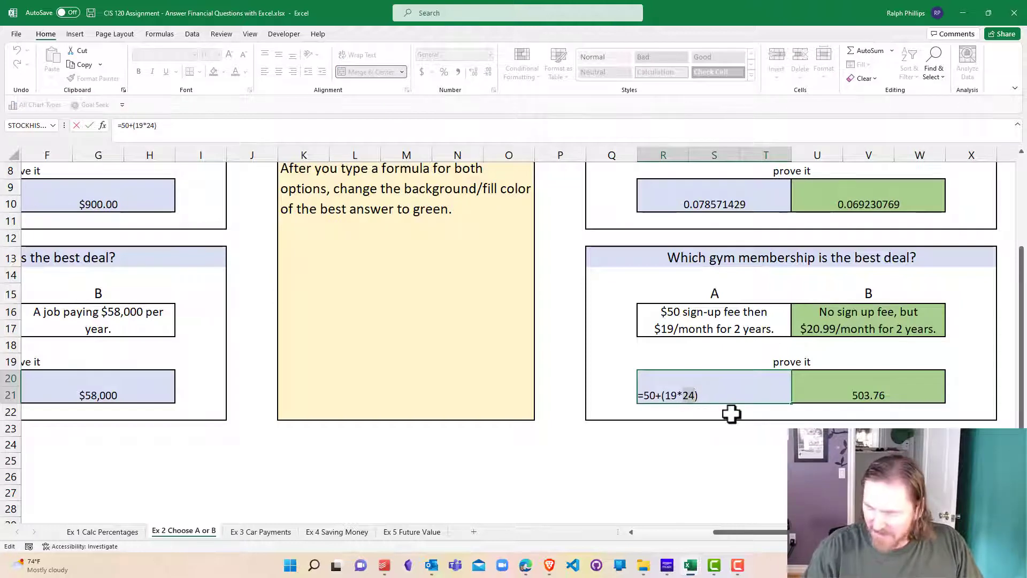
pyautogui.press('Return')
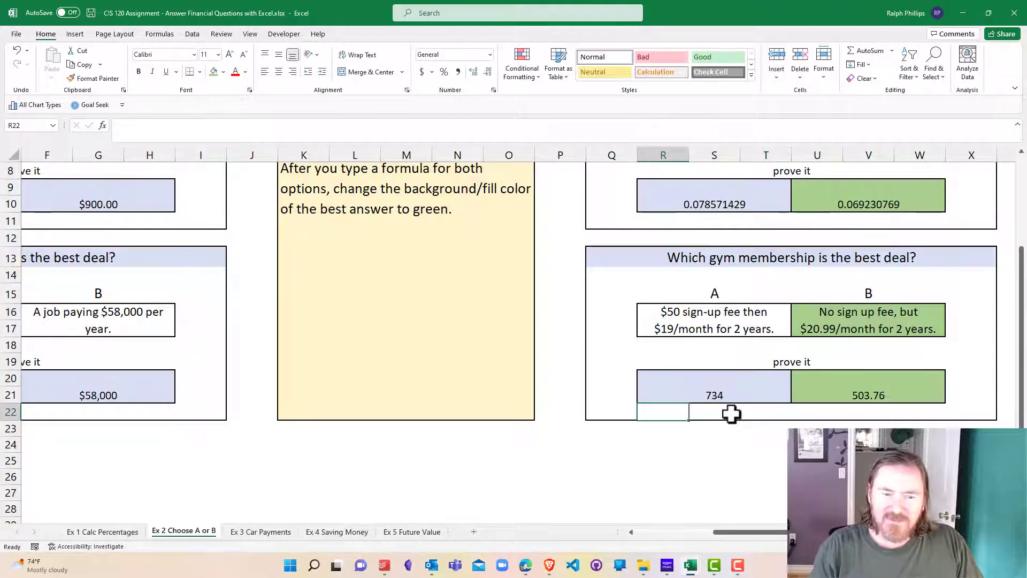
pyautogui.doubleClick(869, 390)
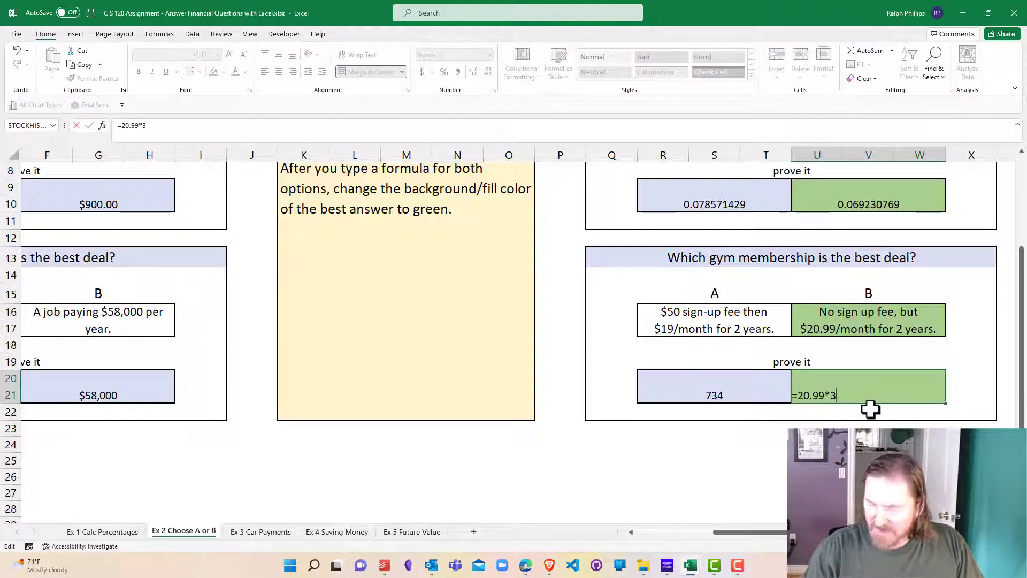
pyautogui.press('Return')
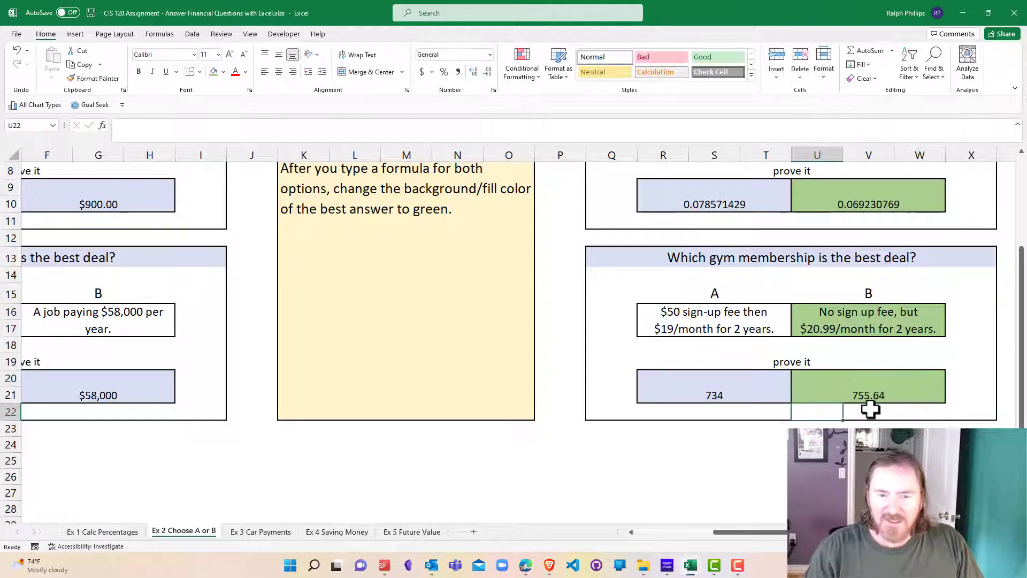
pyautogui.click(705, 384)
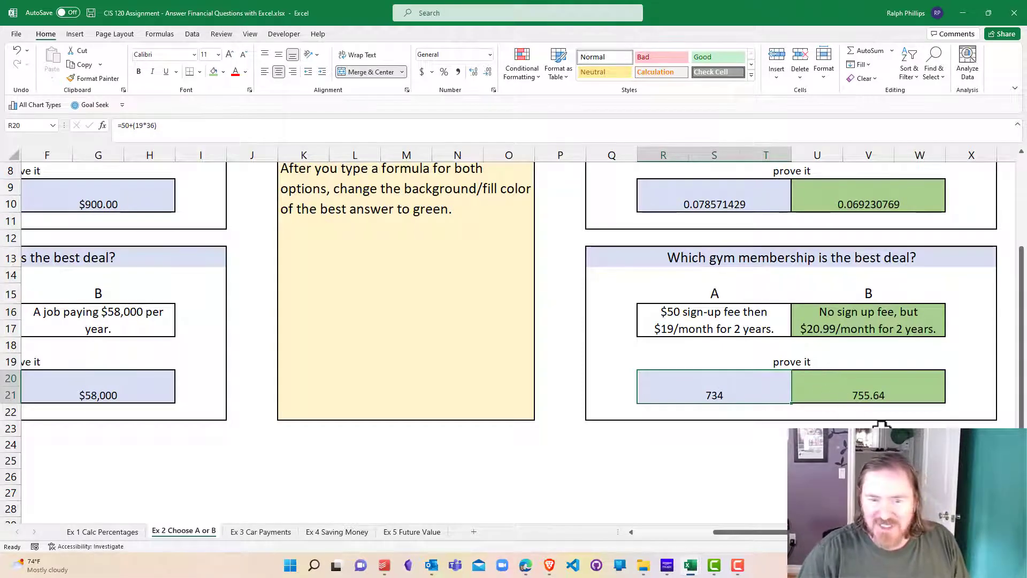
pyautogui.hotkey('ctrl', 'z')
pyautogui.hotkey('ctrl', 'z')
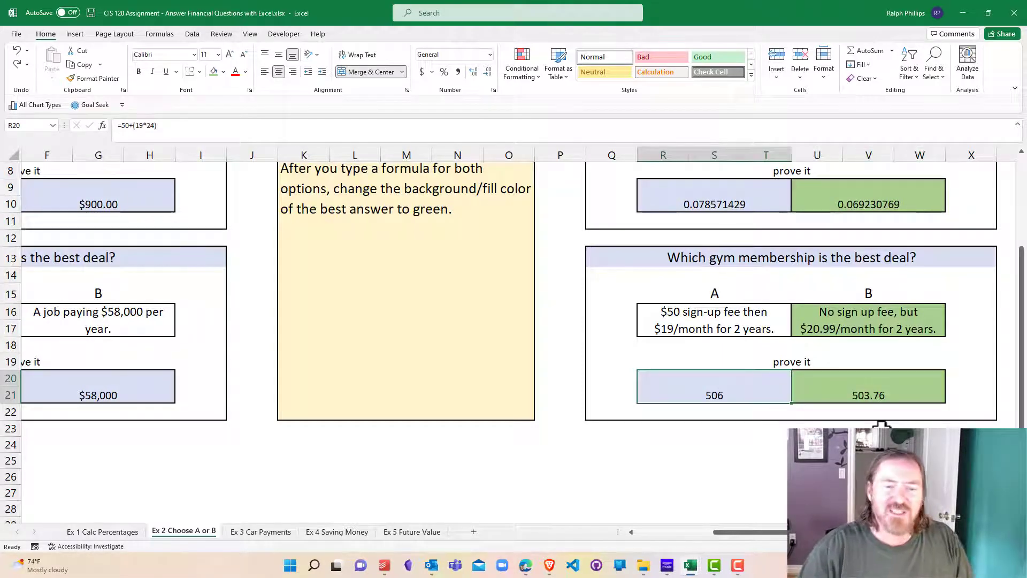
pyautogui.moveTo(867, 321); pyautogui.dragTo(856, 392)
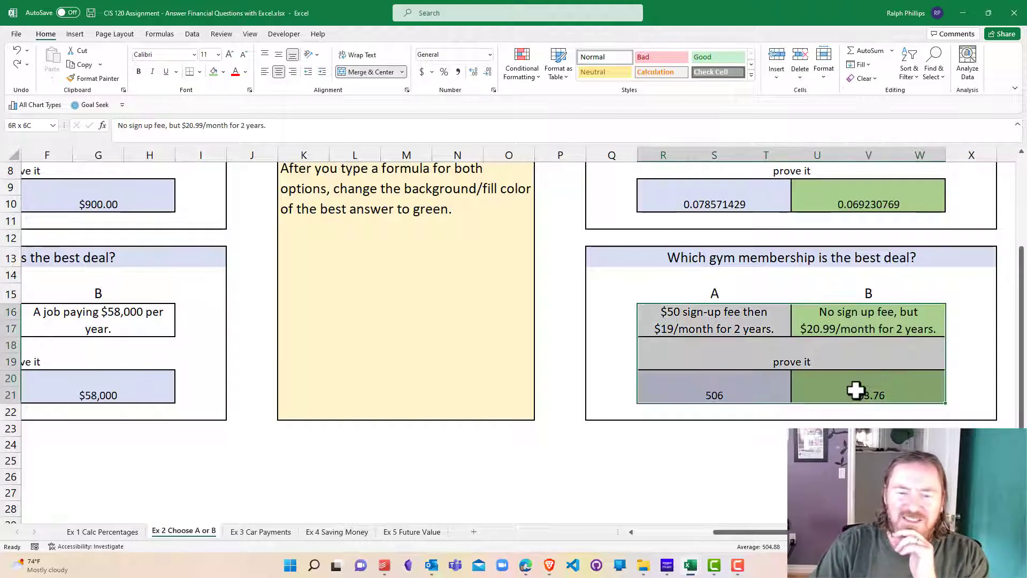
pyautogui.click(861, 444)
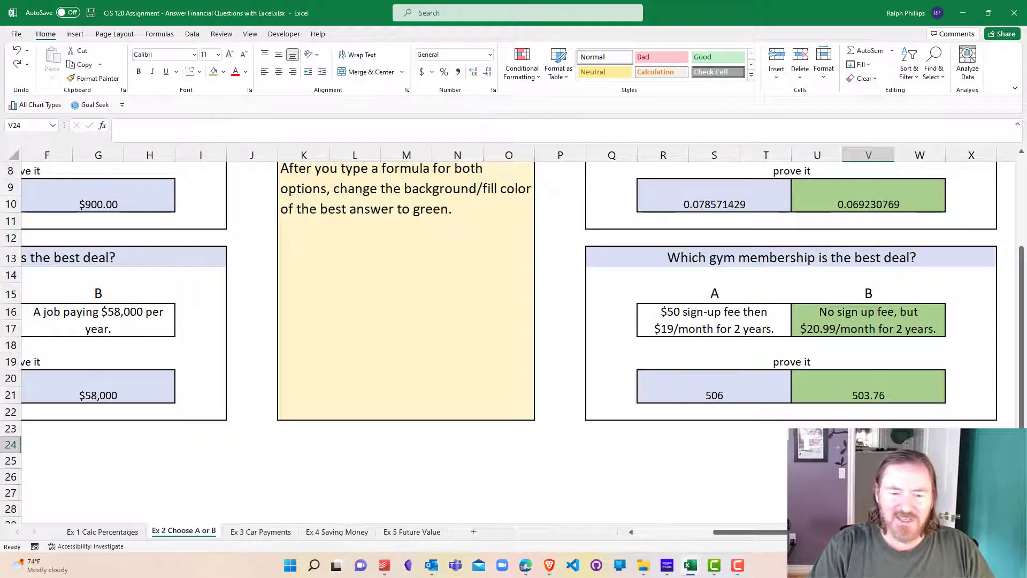
pyautogui.hscroll(-3, 513, 289)
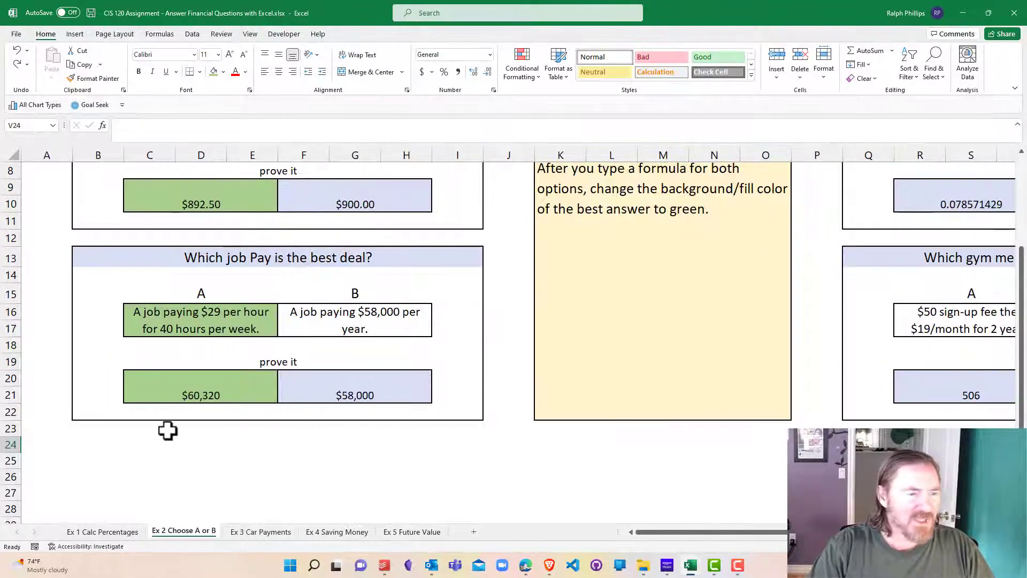
pyautogui.hscroll(3, 514, 288)
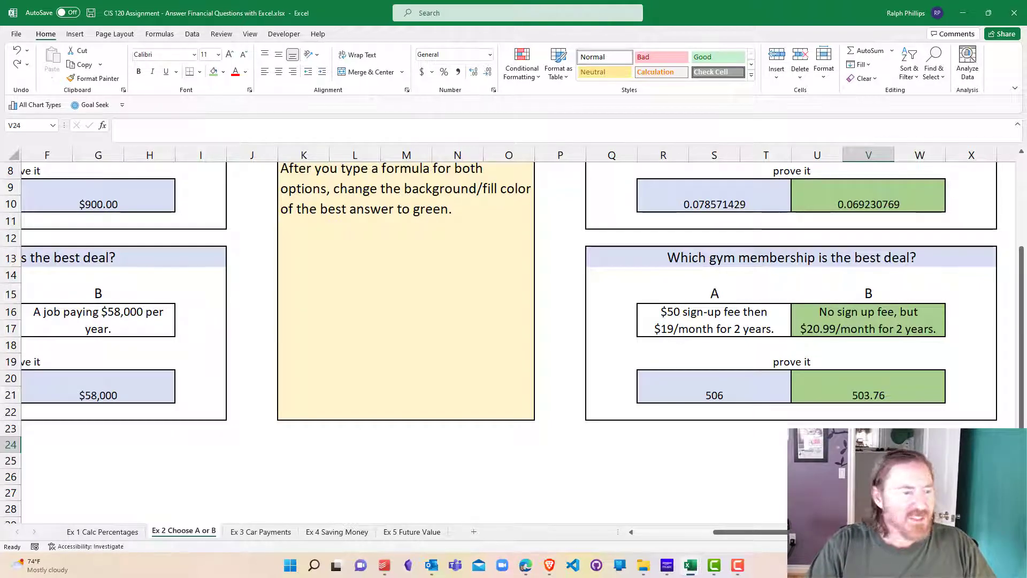
pyautogui.hscroll(-5, 764, 540)
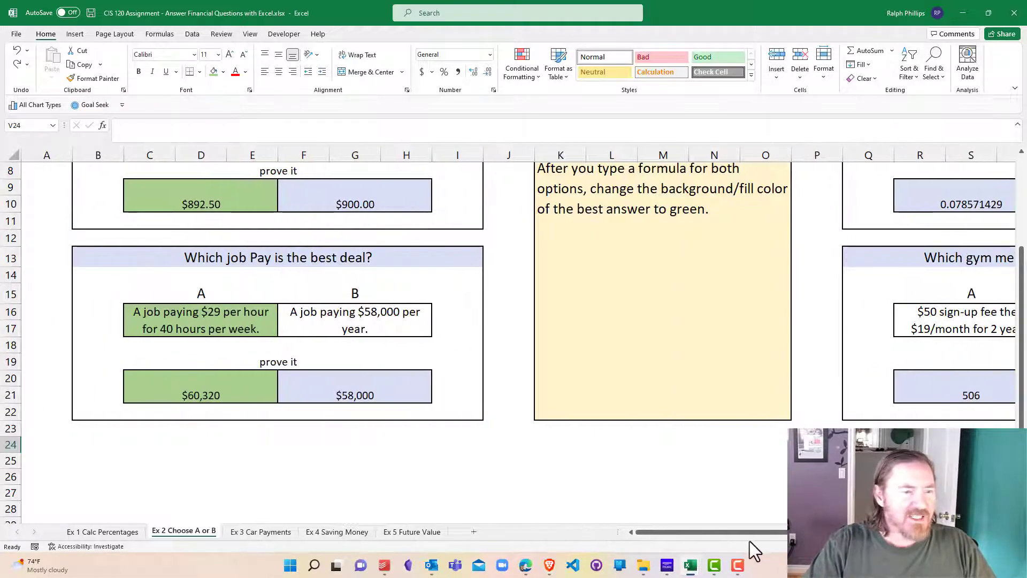
pyautogui.click(256, 532)
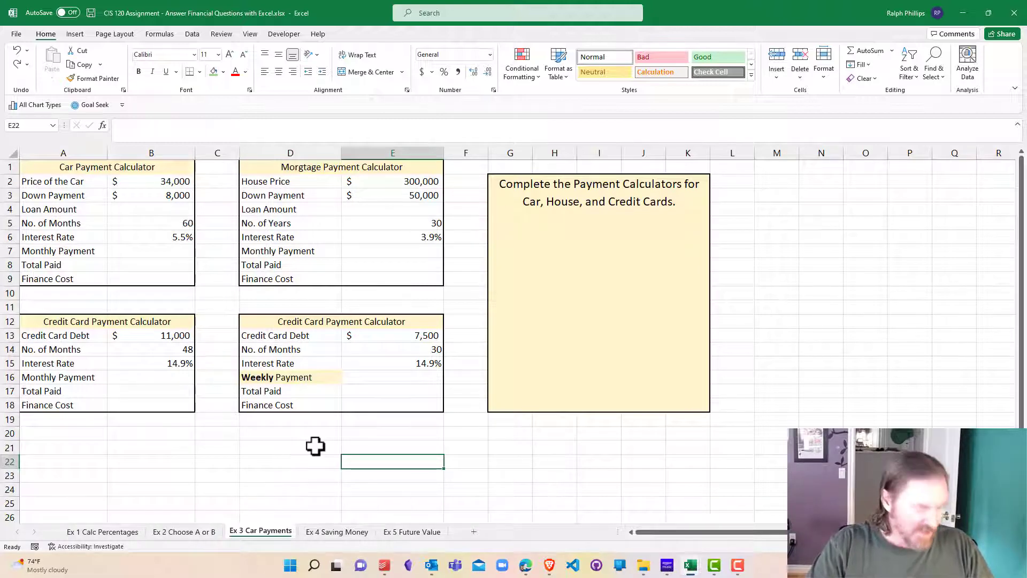
pyautogui.click(159, 234)
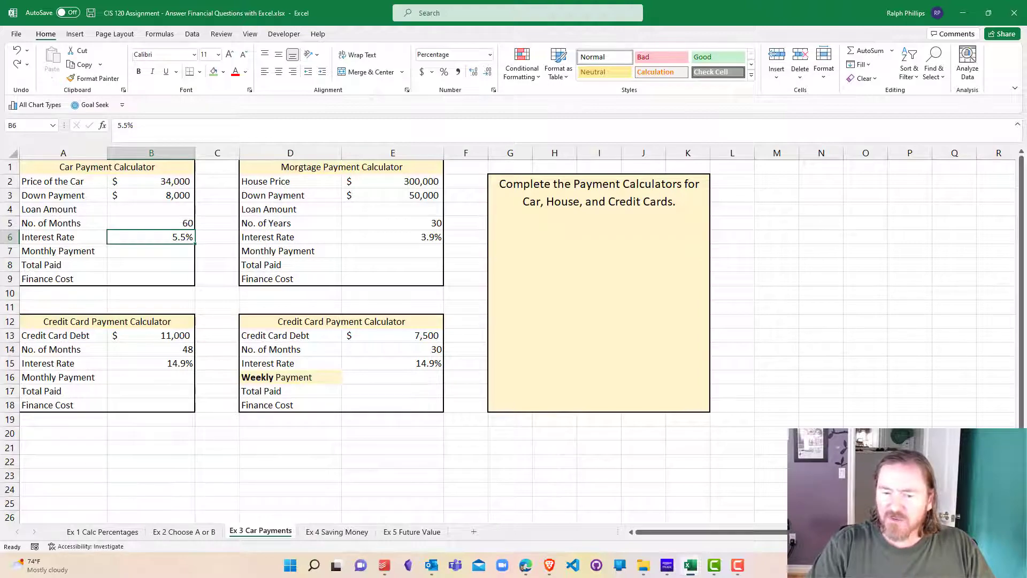
pyautogui.keyDown('ctrl'); pyautogui.scroll(5, 630, 435); pyautogui.keyUp('ctrl')
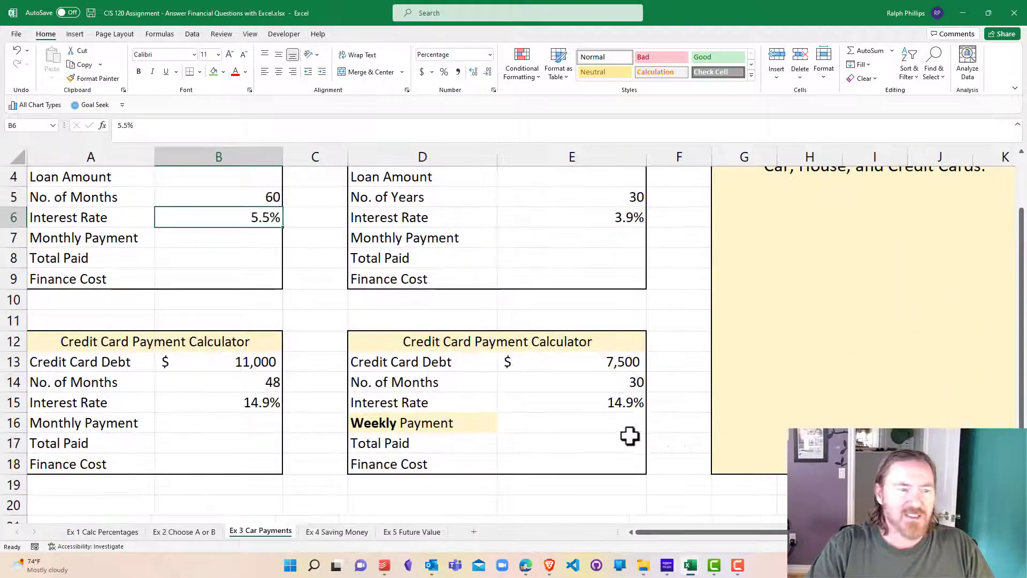
pyautogui.scroll(1, 630, 436)
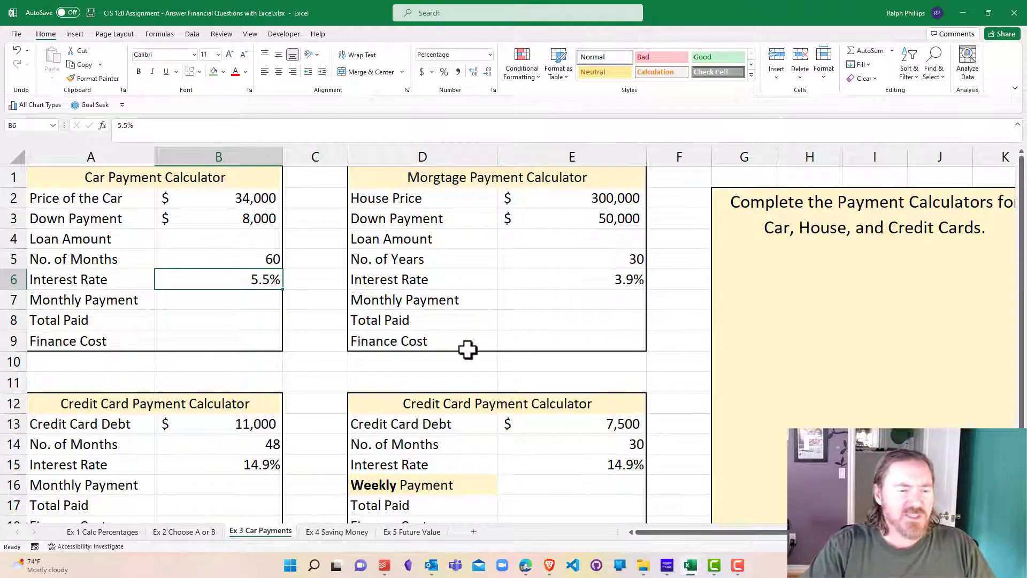
pyautogui.scroll(-3, 468, 348)
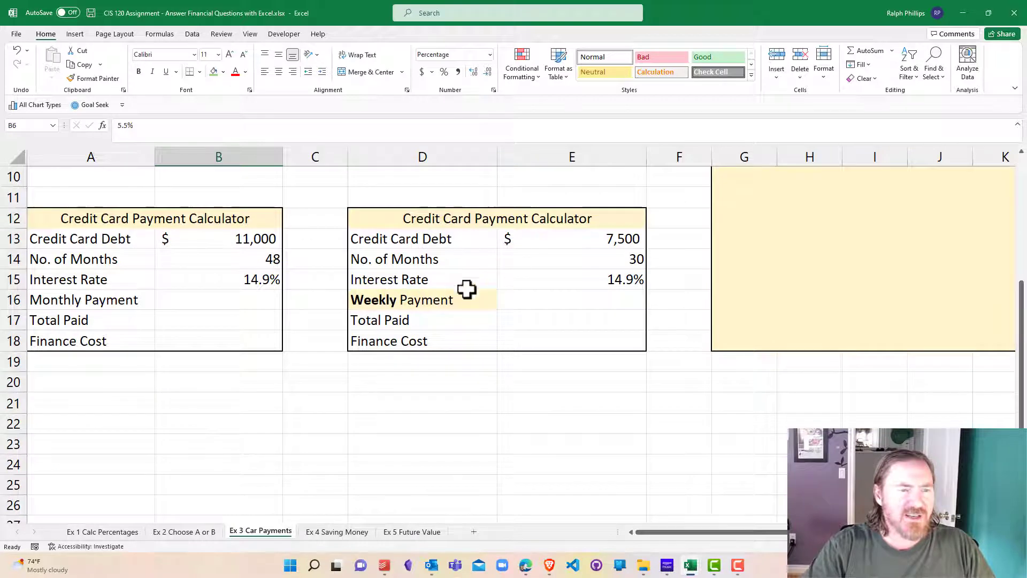
pyautogui.click(377, 300)
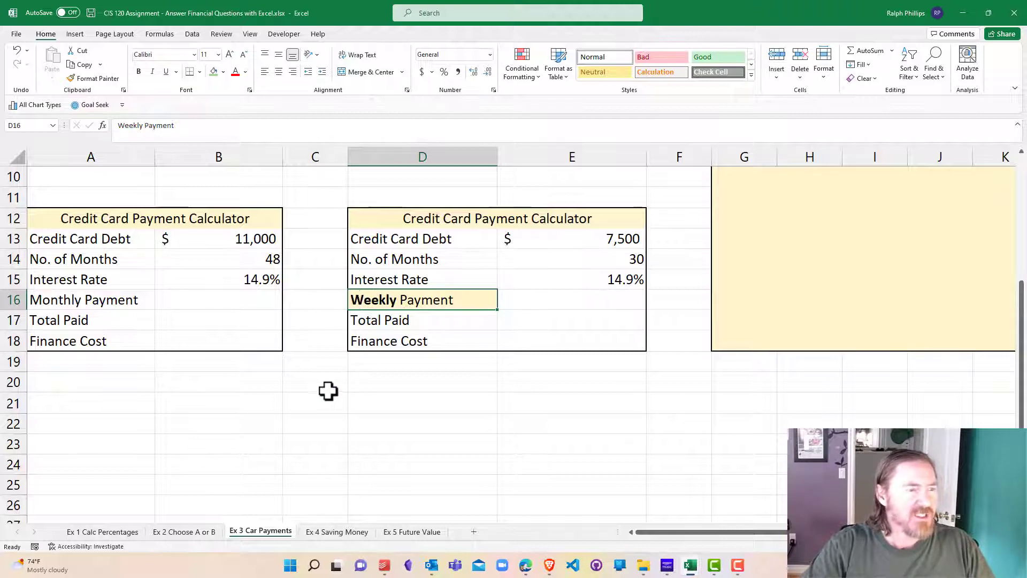
pyautogui.scroll(3, 328, 390)
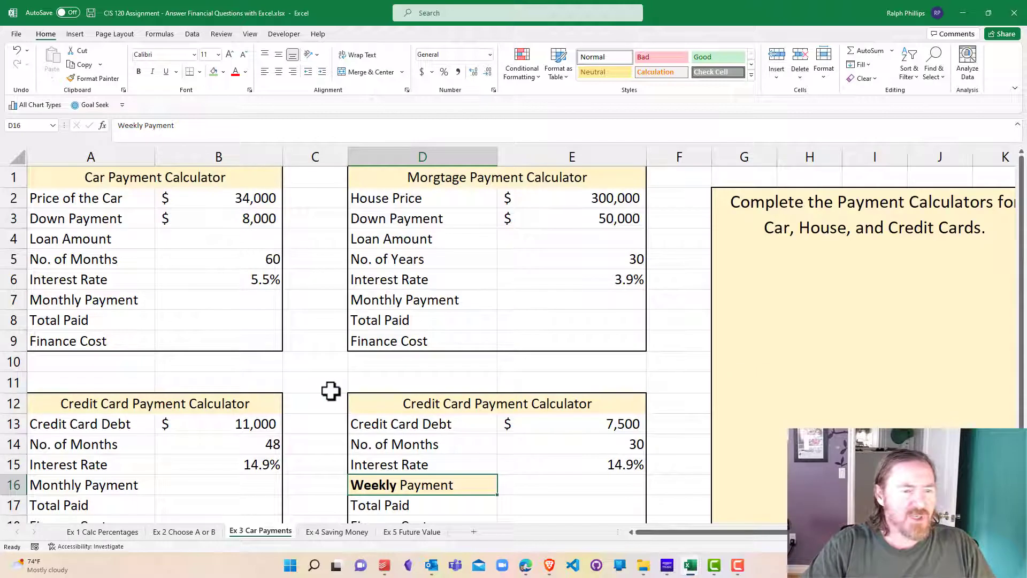
pyautogui.click(224, 237)
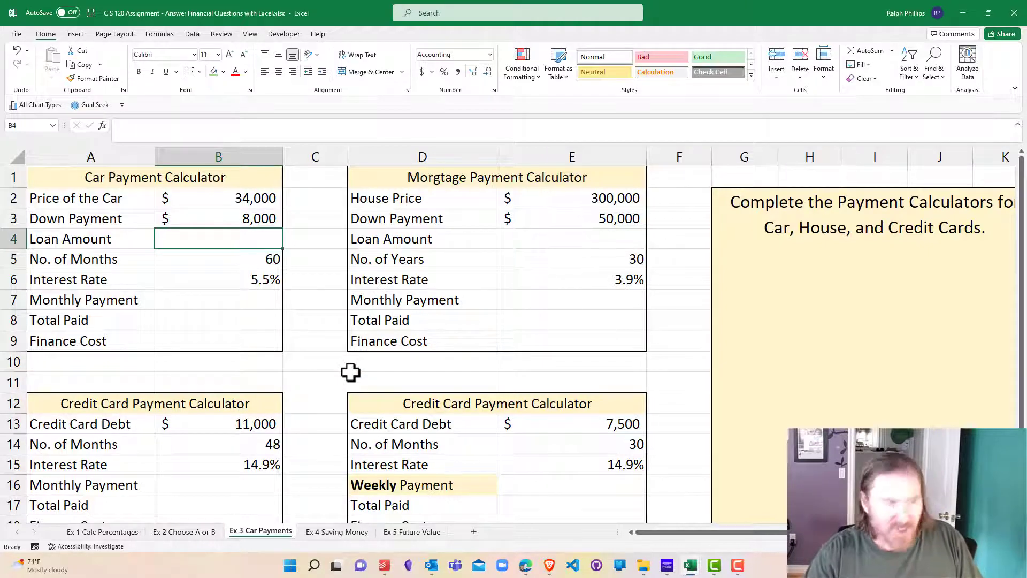
# Begin the car's Loan Amount formula in B4 by referencing the car price.
pyautogui.write('=')
pyautogui.click(256, 197)
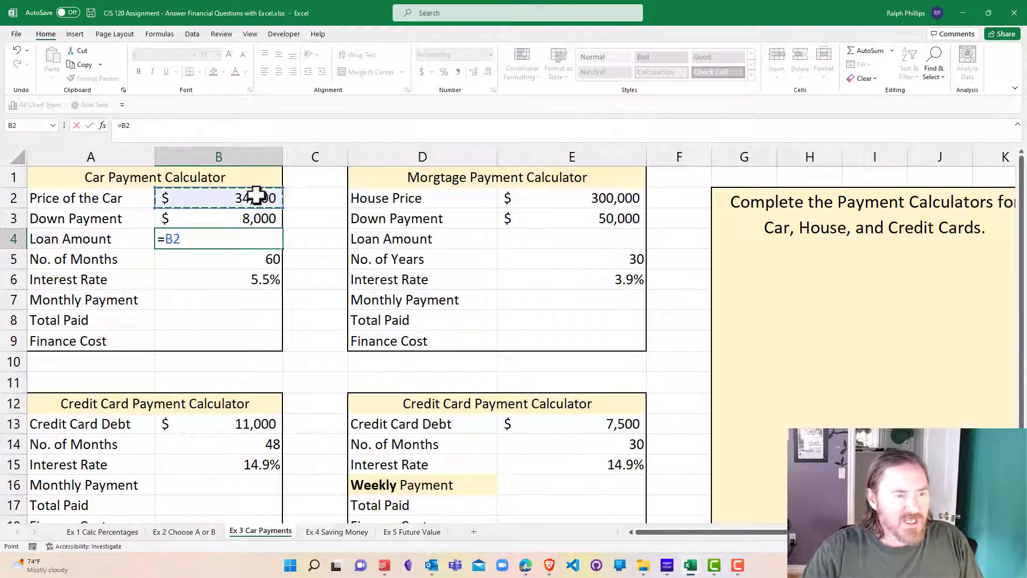
pyautogui.press('BackSpace')
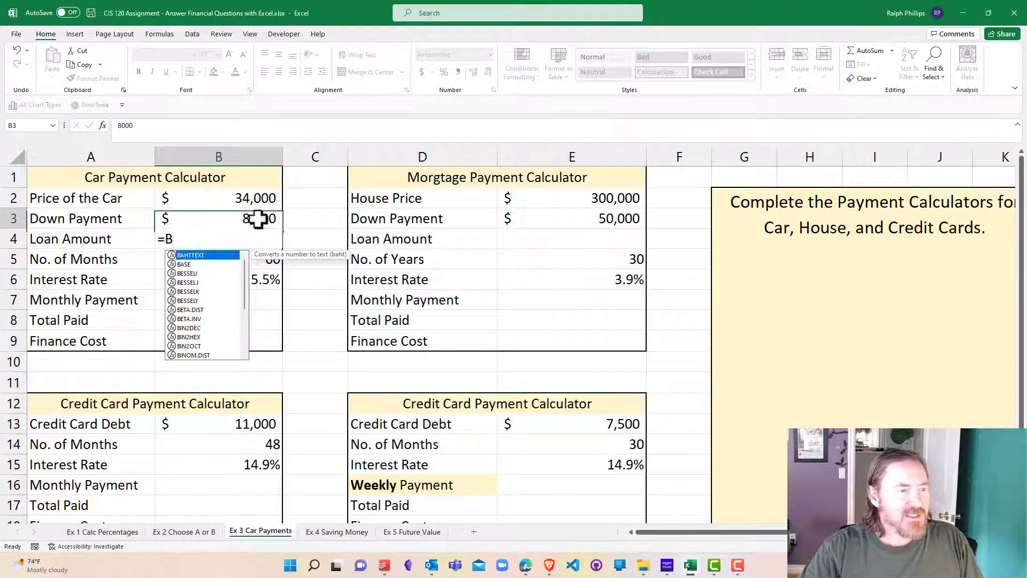
pyautogui.click(257, 219)
pyautogui.click(207, 197)
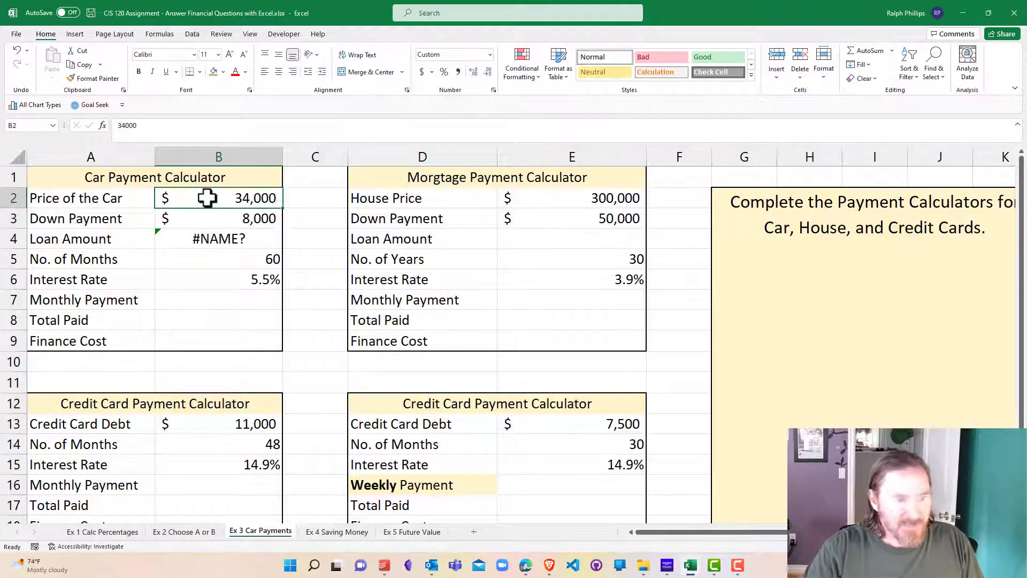
pyautogui.click(219, 241)
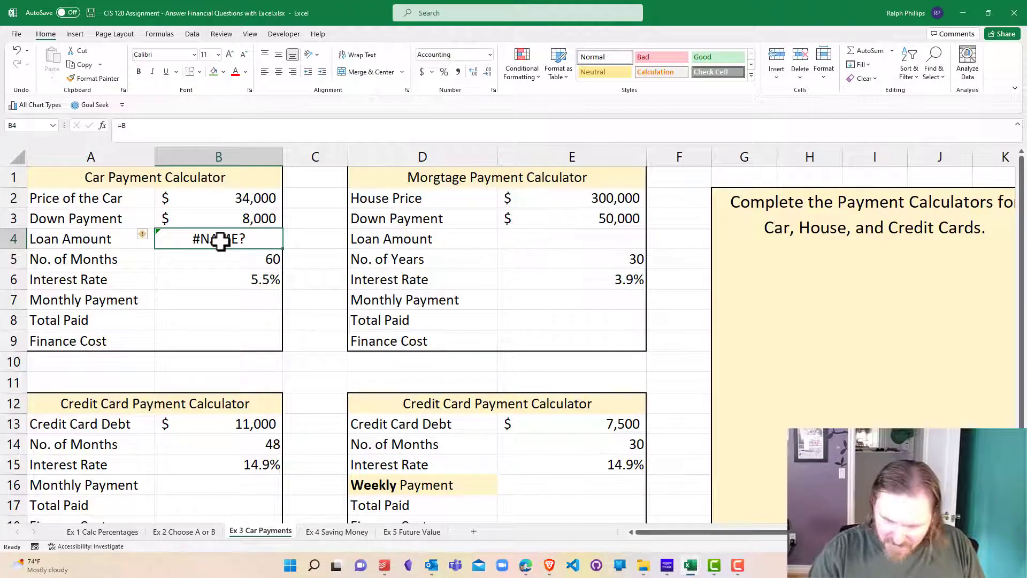
pyautogui.write('-')
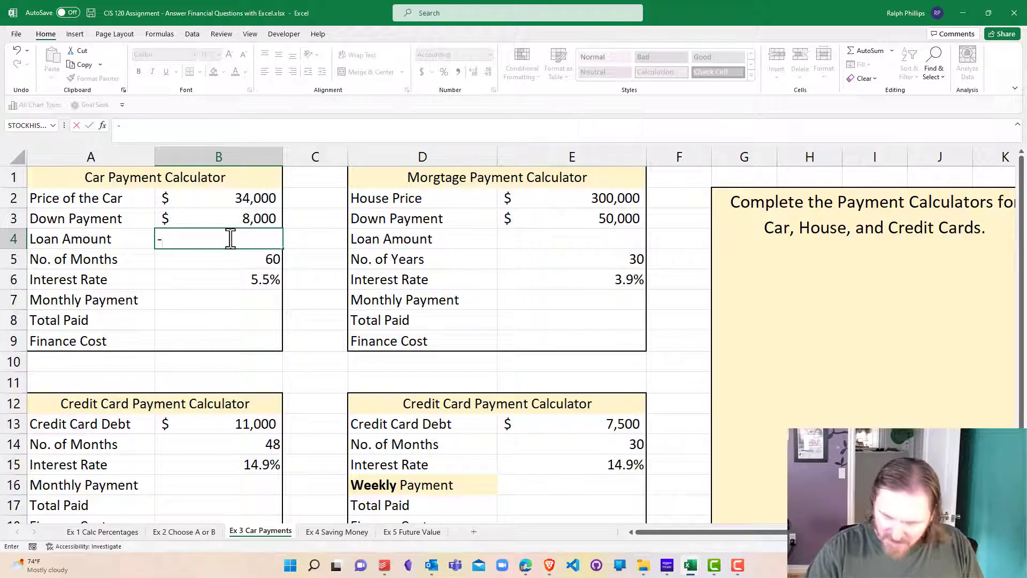
pyautogui.press('BackSpace')
# Enter =B2-B3 as the car's Loan Amount, giving $26,000.00.
pyautogui.write('=')
pyautogui.click(247, 201)
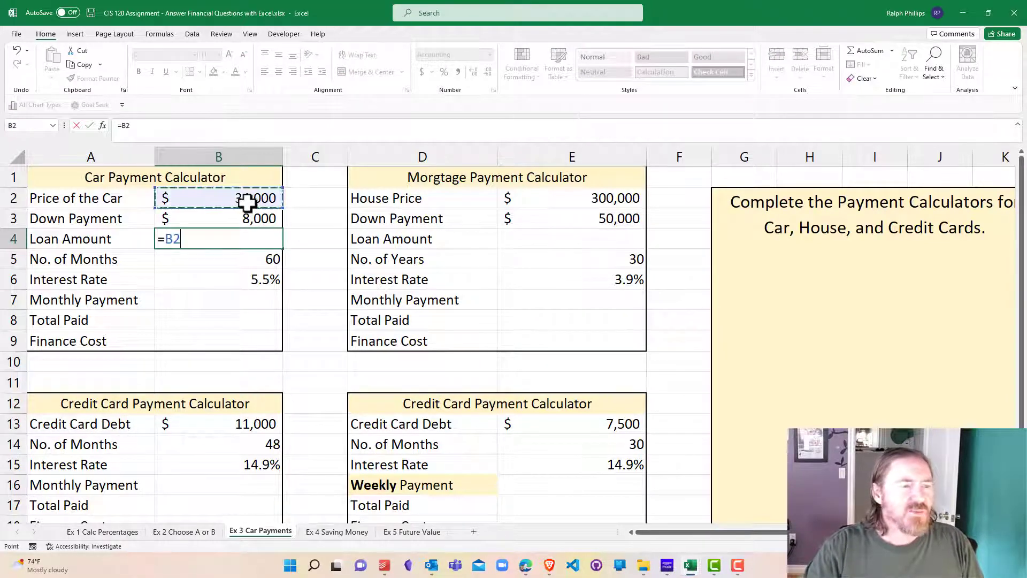
pyautogui.write('-')
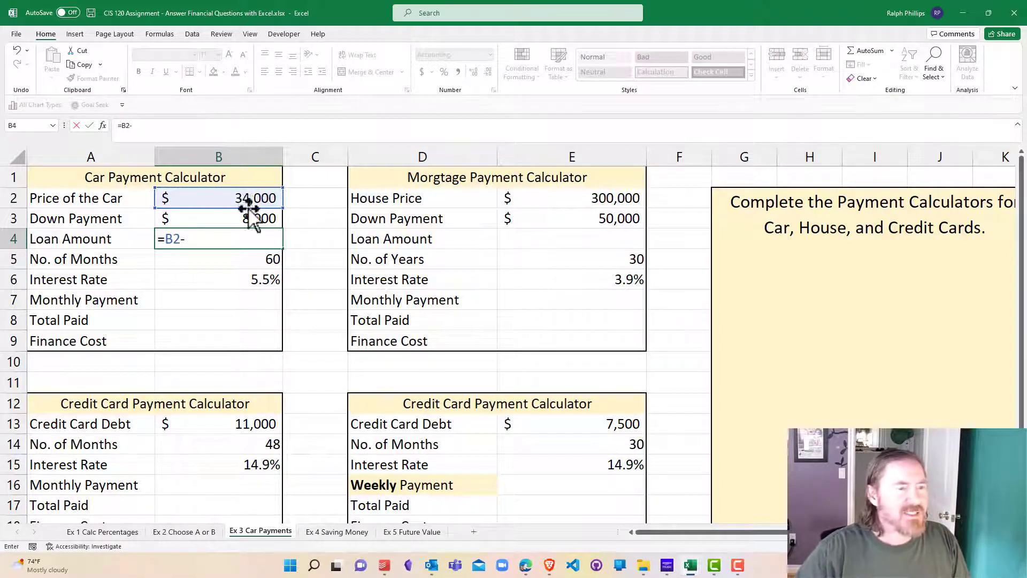
pyautogui.click(250, 220)
pyautogui.press('Return')
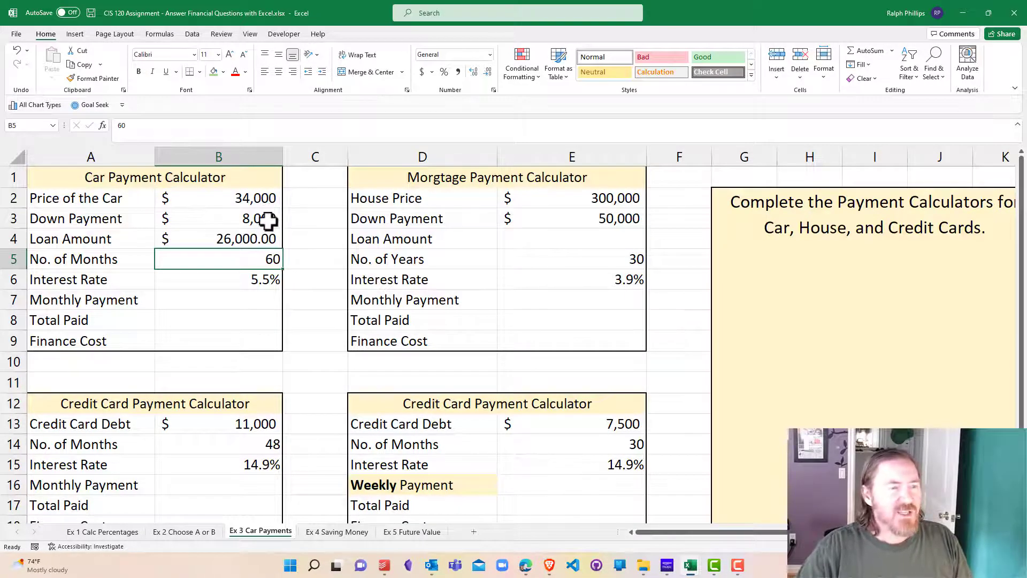
pyautogui.click(248, 238)
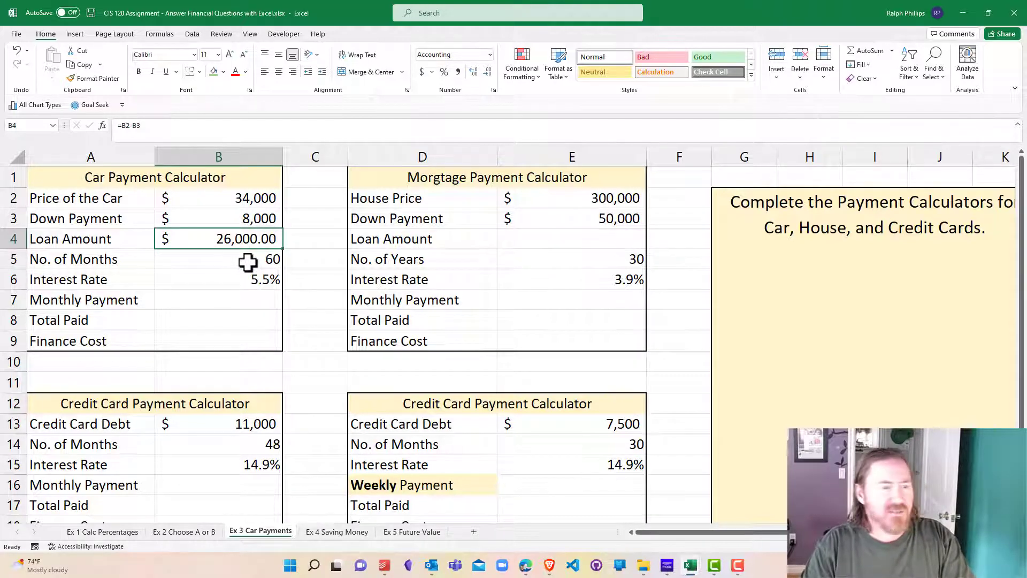
pyautogui.click(188, 259)
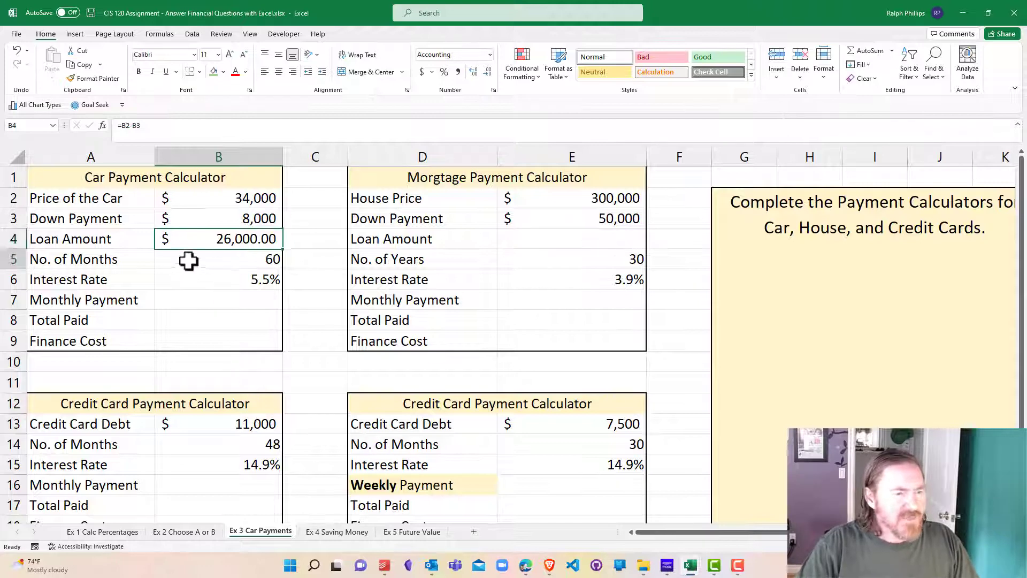
pyautogui.click(206, 278)
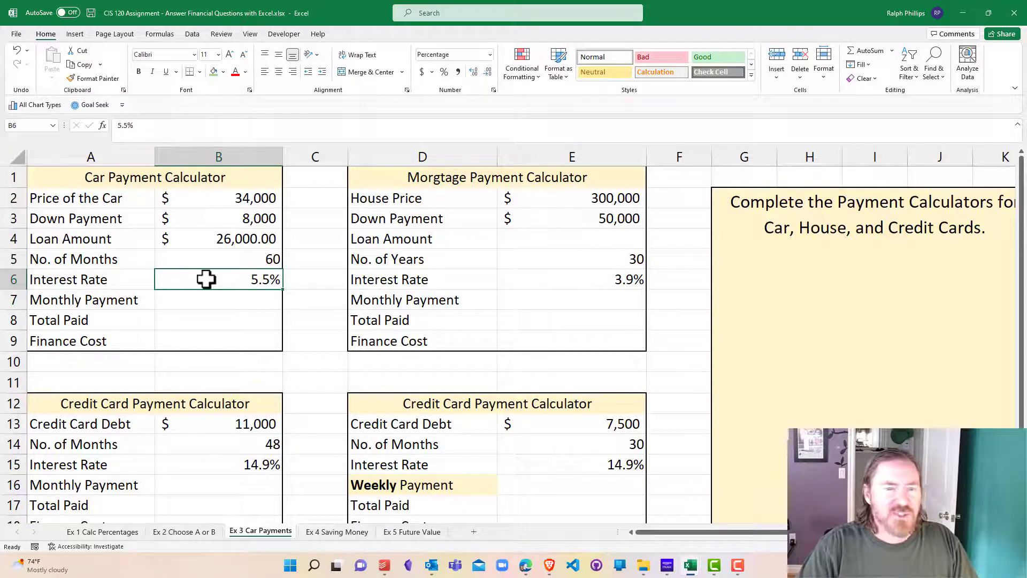
# Change the mortgage house price to 550,000 and the down payment to 110,000.
pyautogui.click(559, 240)
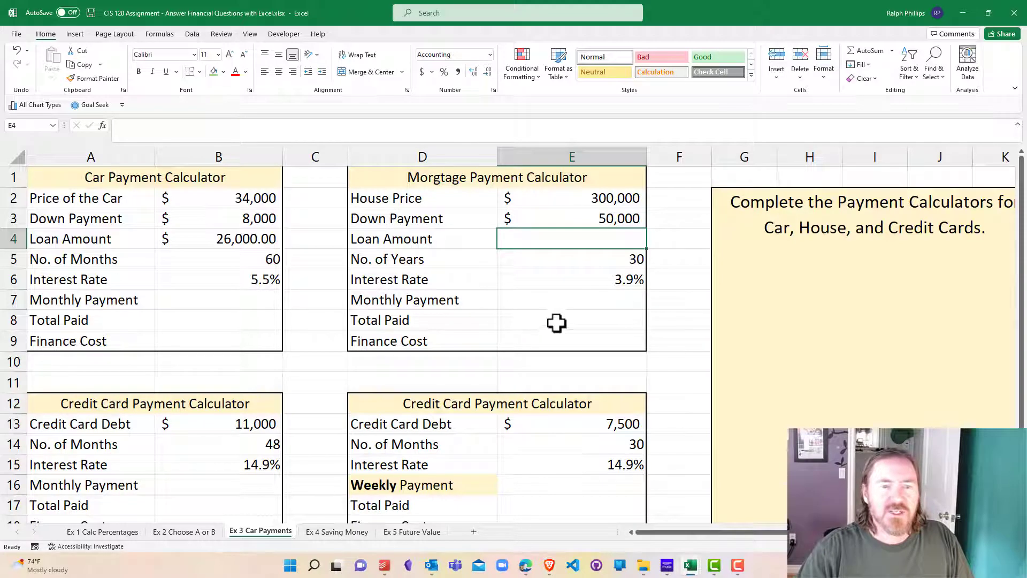
pyautogui.click(583, 199)
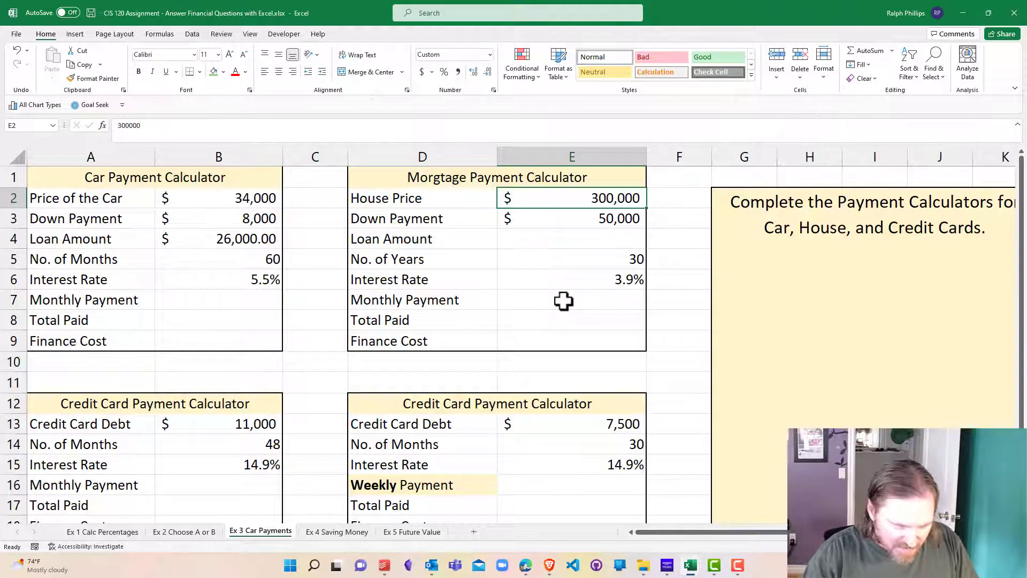
pyautogui.write('550000')
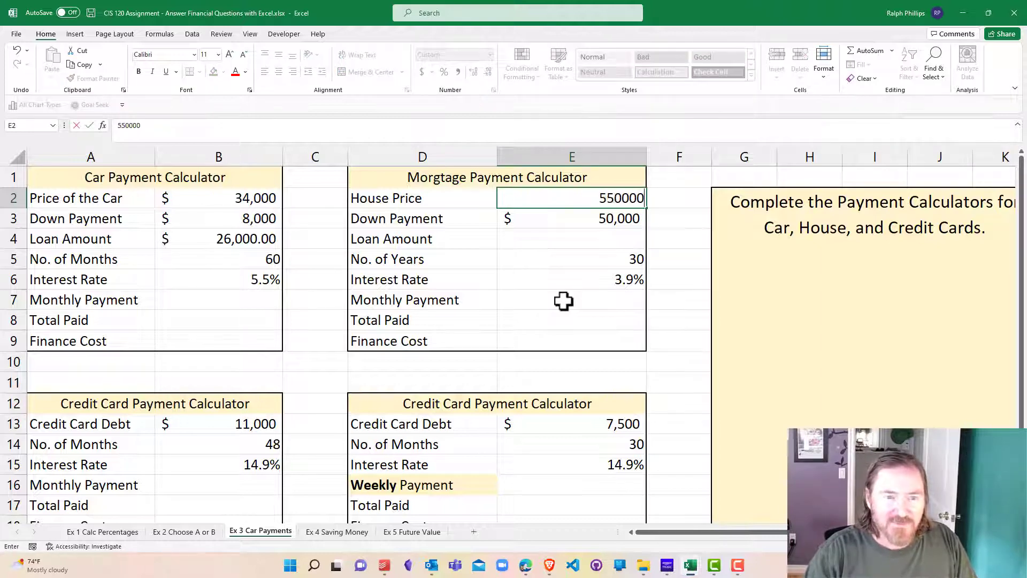
pyautogui.press('Return')
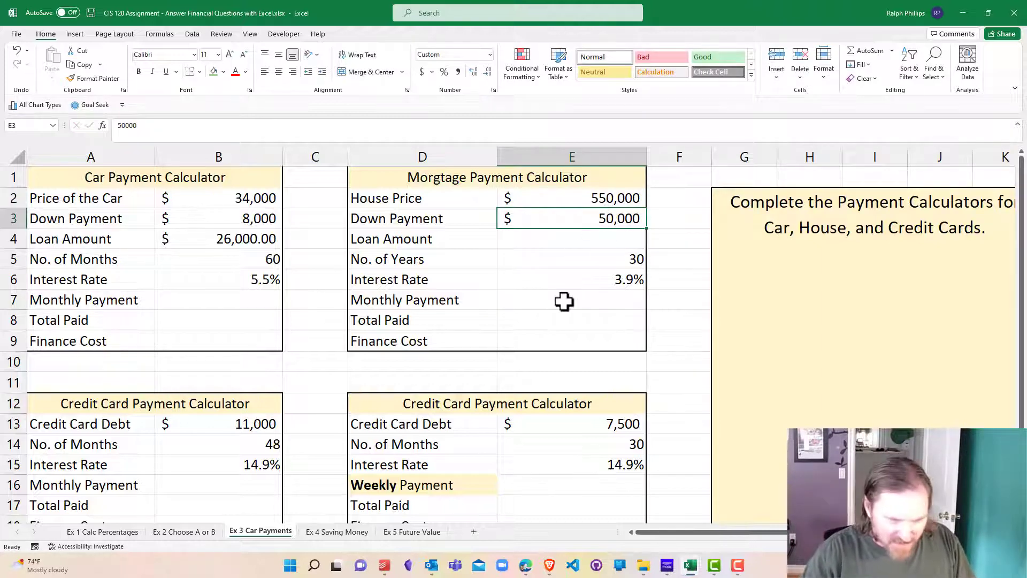
pyautogui.write('110000')
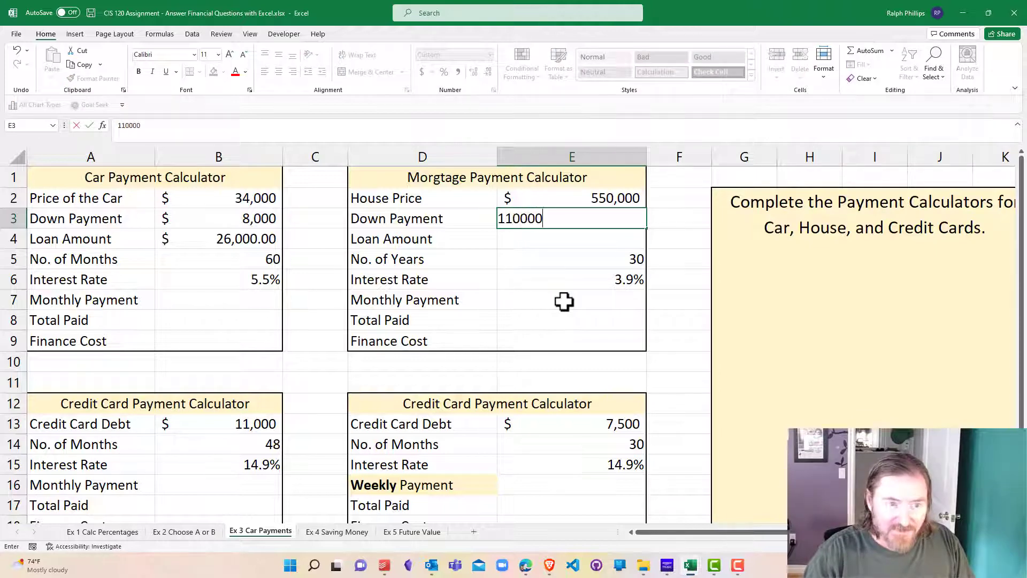
pyautogui.press('Return')
# Enter =E2-E3 in the Loan Amount cell E4, giving $440,000.00.
pyautogui.click(570, 294)
pyautogui.click(575, 236)
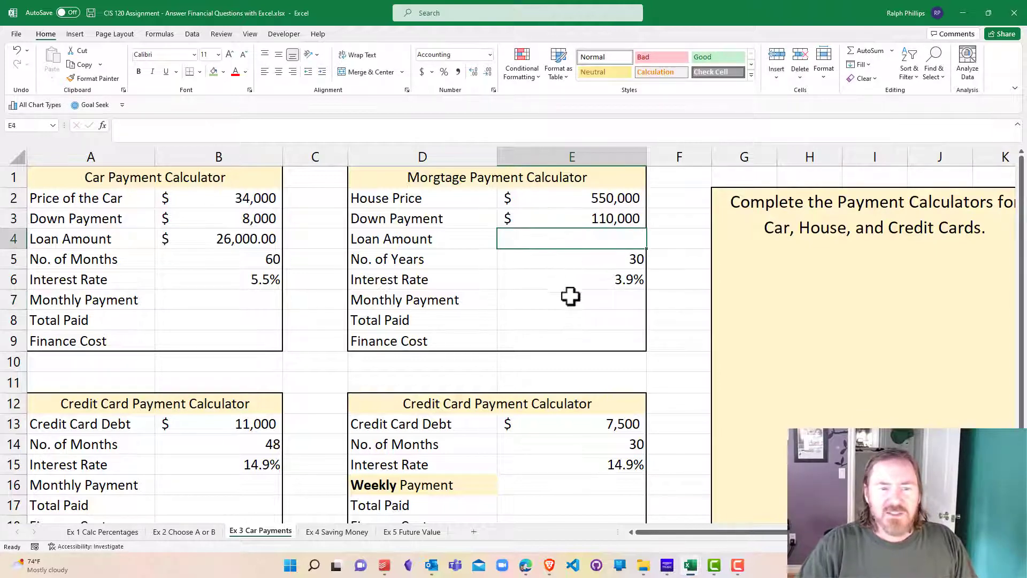
pyautogui.write('=')
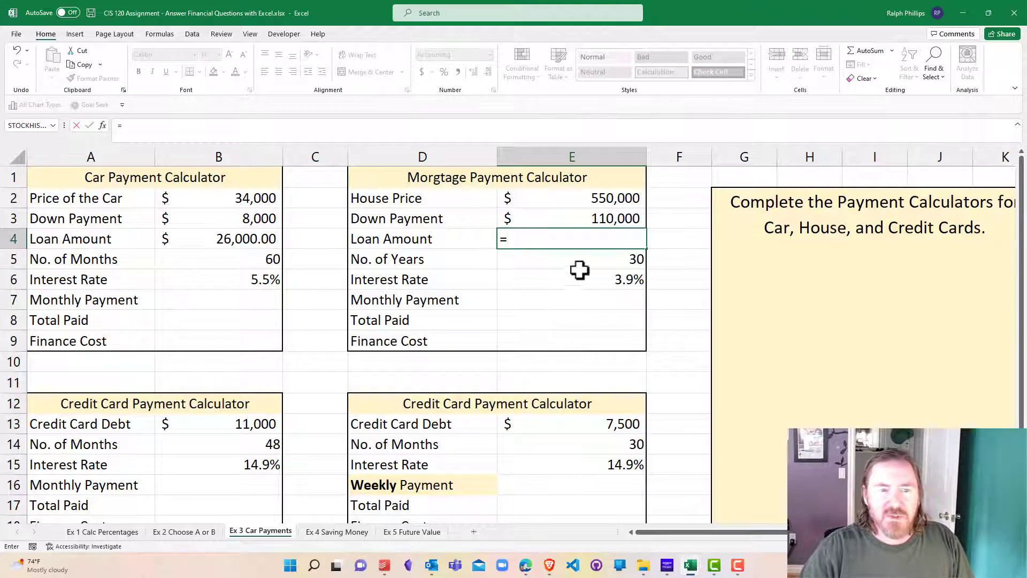
pyautogui.click(595, 199)
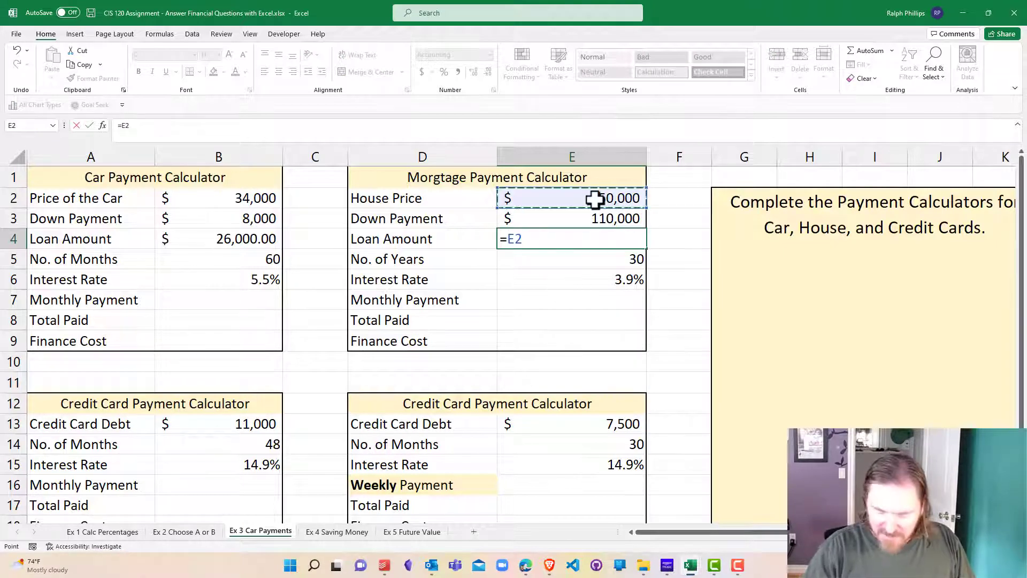
pyautogui.write('-')
pyautogui.click(600, 218)
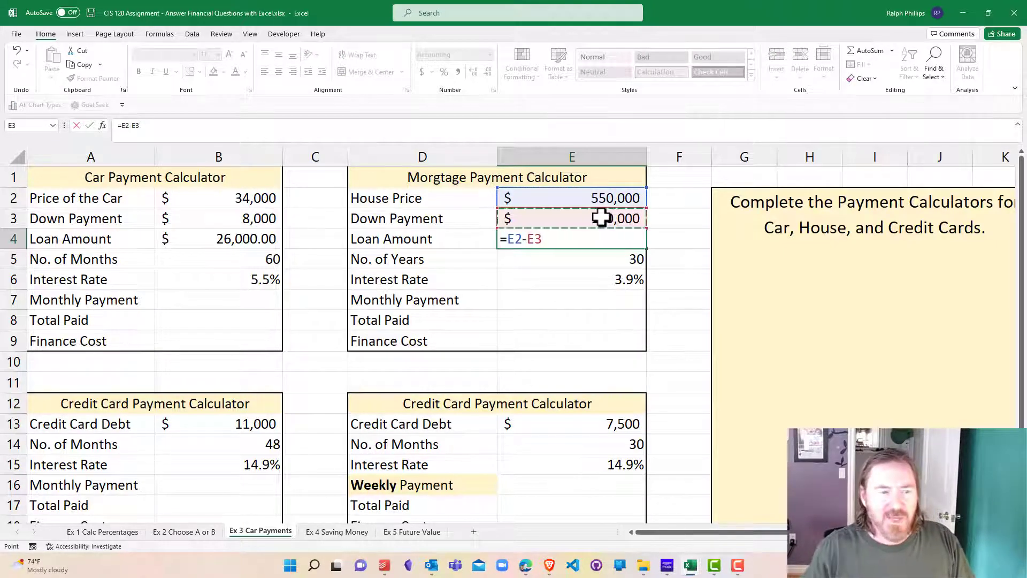
pyautogui.press('Return')
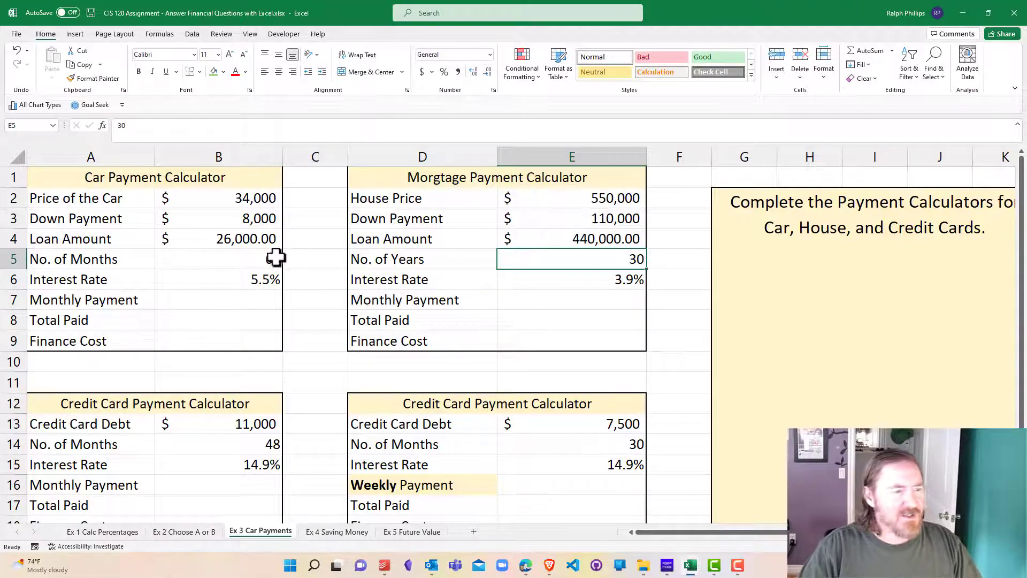
pyautogui.click(245, 261)
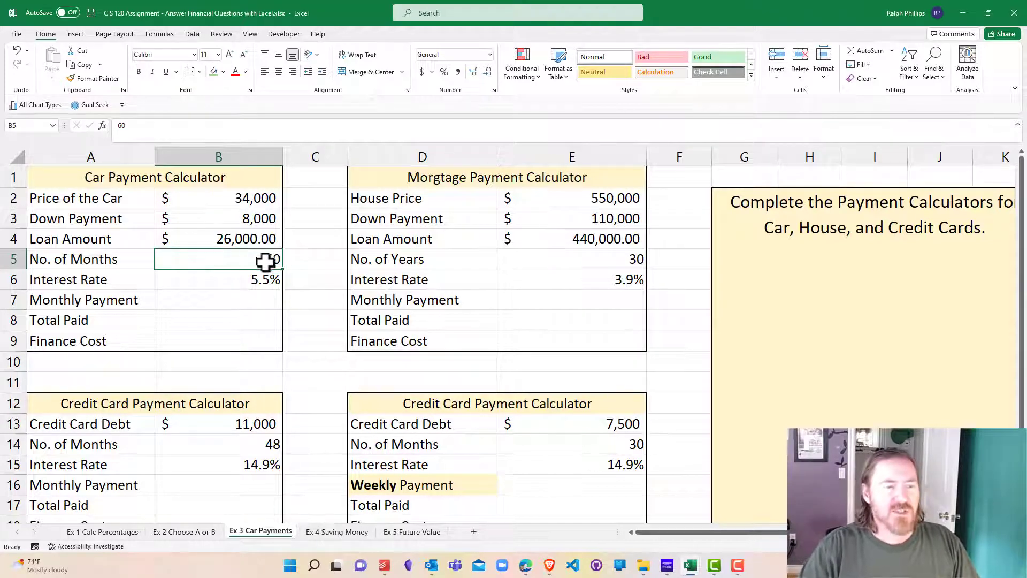
pyautogui.click(568, 288)
pyautogui.click(570, 261)
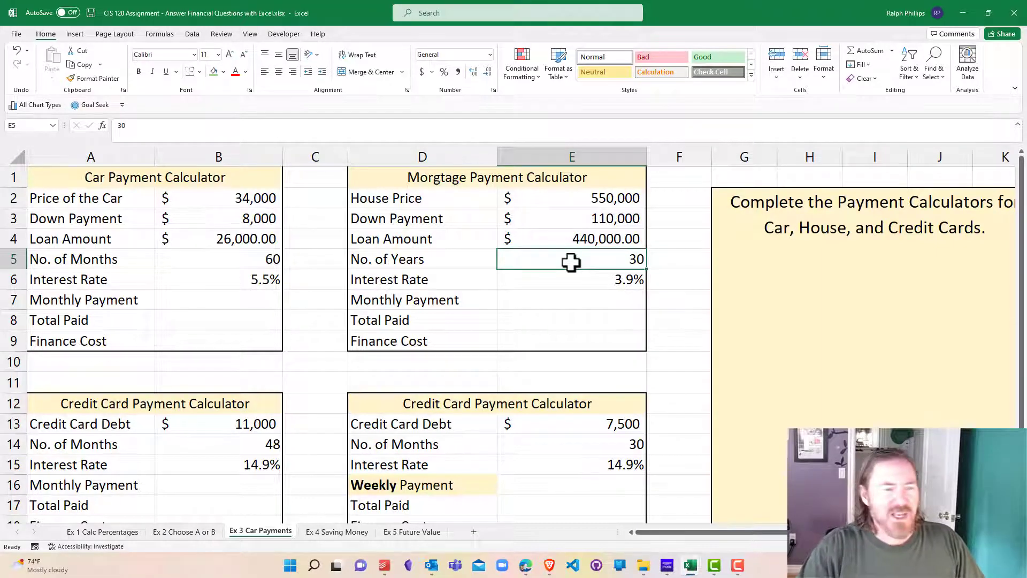
pyautogui.click(548, 300)
pyautogui.click(270, 280)
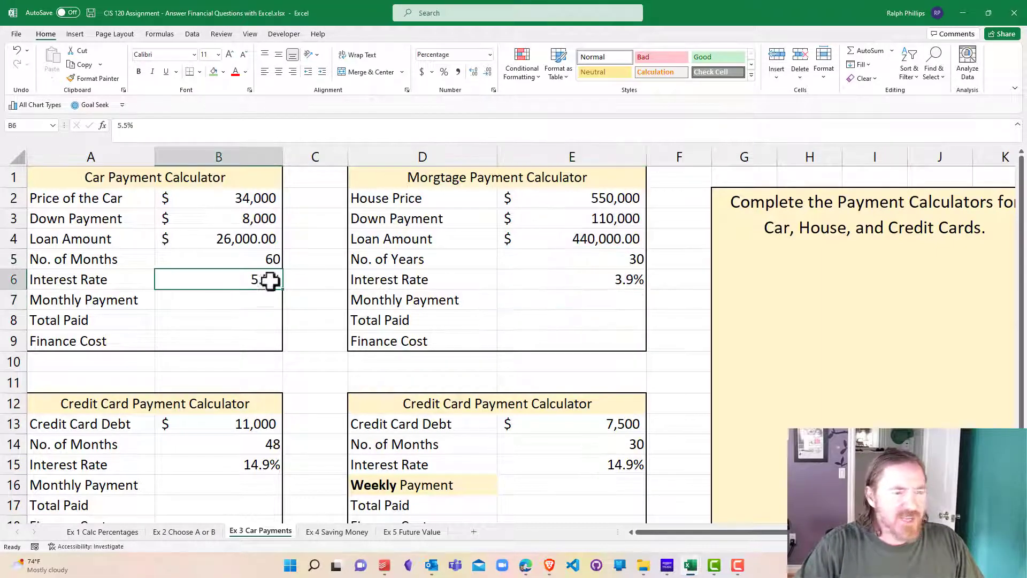
pyautogui.click(548, 277)
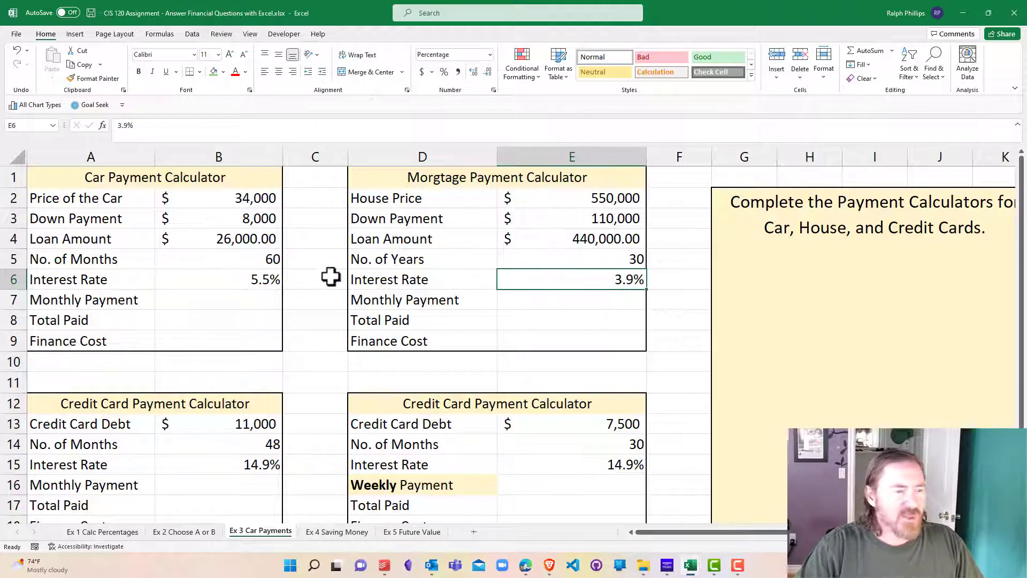
pyautogui.click(241, 306)
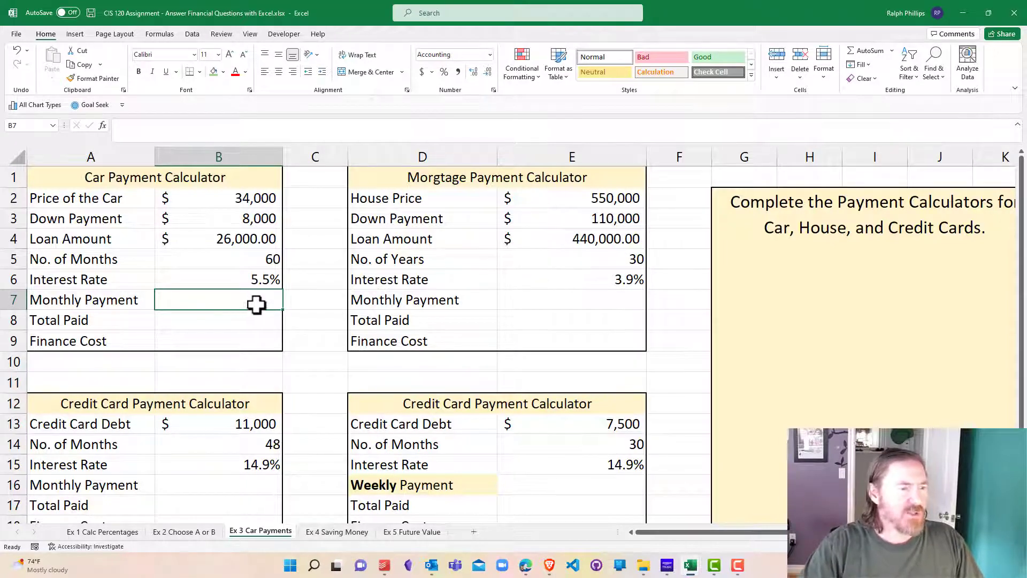
pyautogui.moveTo(256, 306)
pyautogui.mouseDown()
pyautogui.moveTo(245, 293)
pyautogui.moveTo(250, 301)
pyautogui.mouseUp()
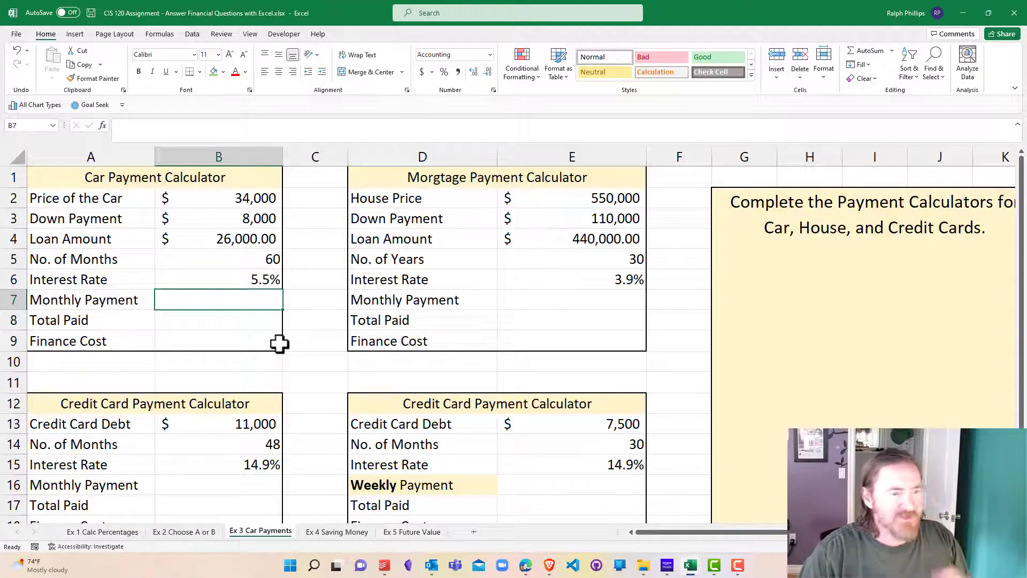
# Enter =PMT(B6/12,B5,-B4) in B7 for a car monthly payment of $496.63.
pyautogui.write('=')
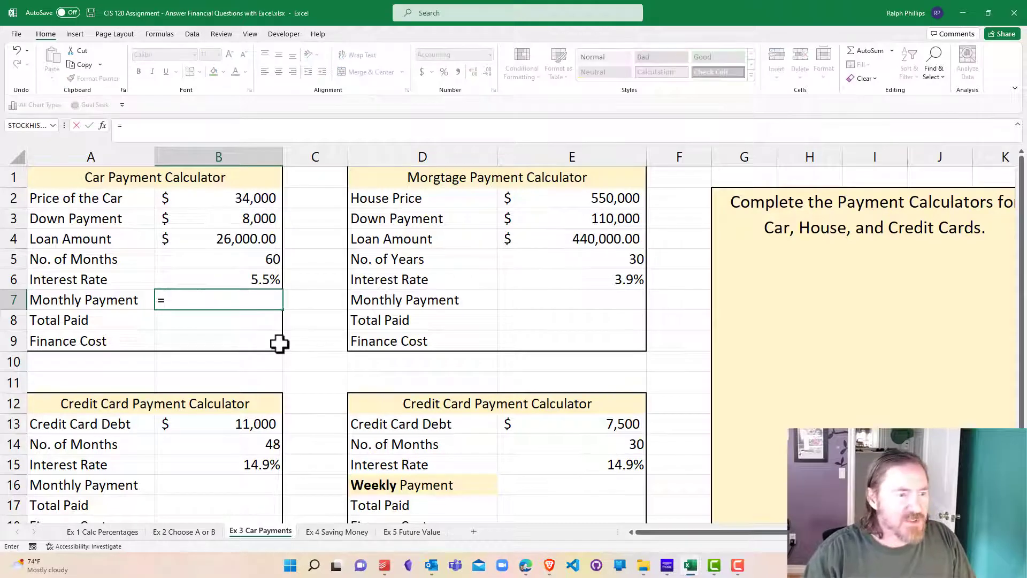
pyautogui.write('pmt(')
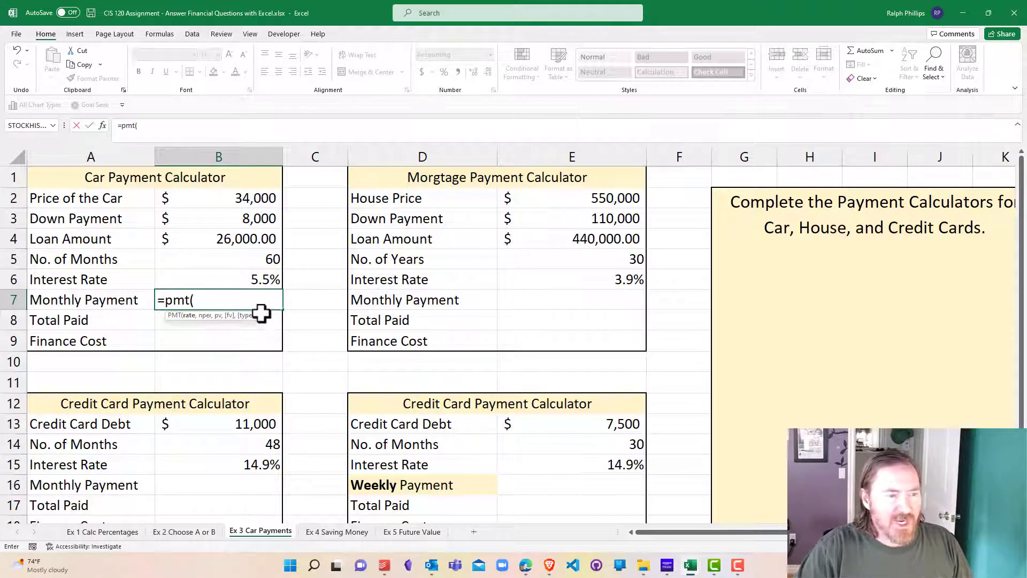
pyautogui.click(259, 278)
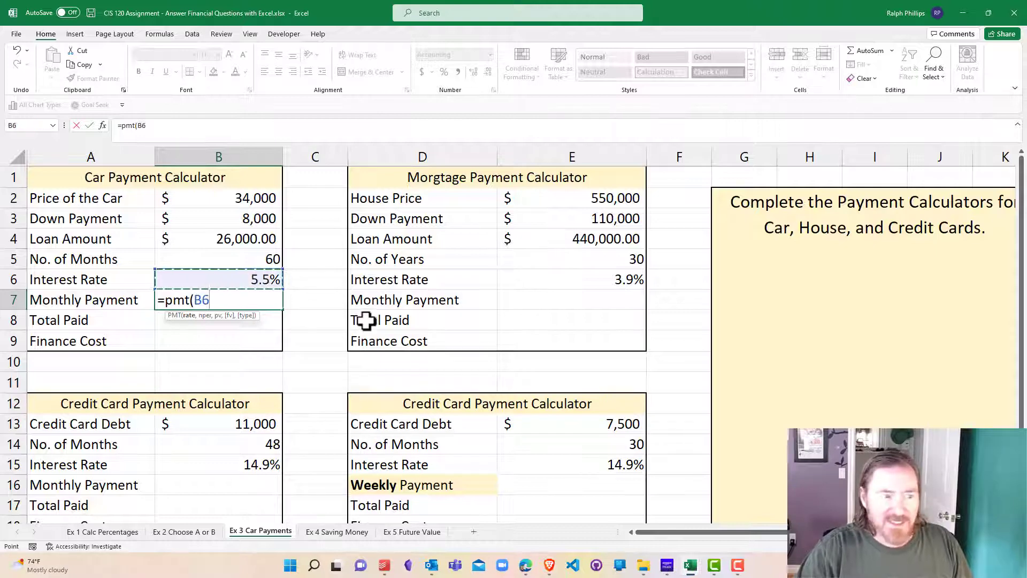
pyautogui.write('/12')
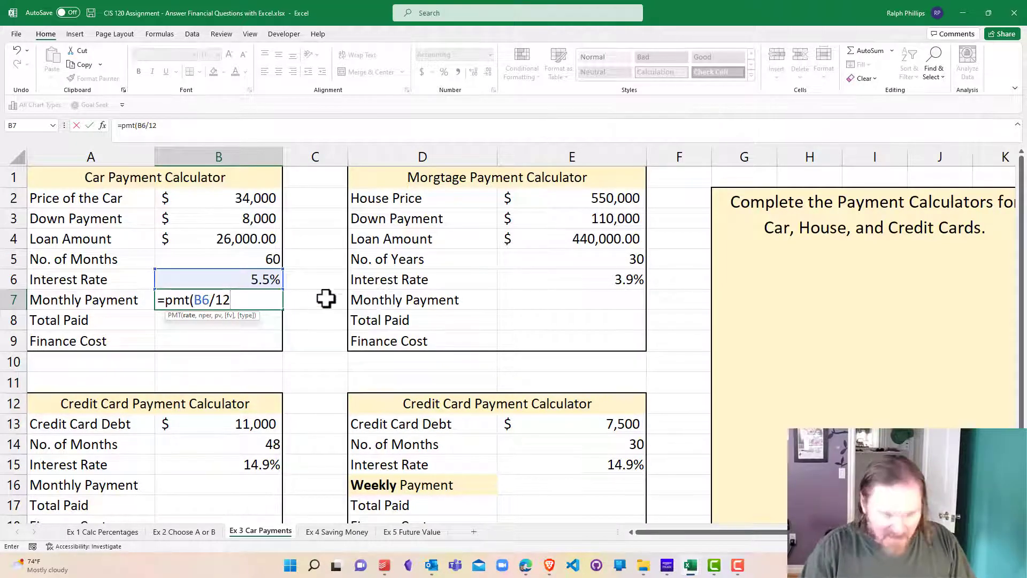
pyautogui.write(',')
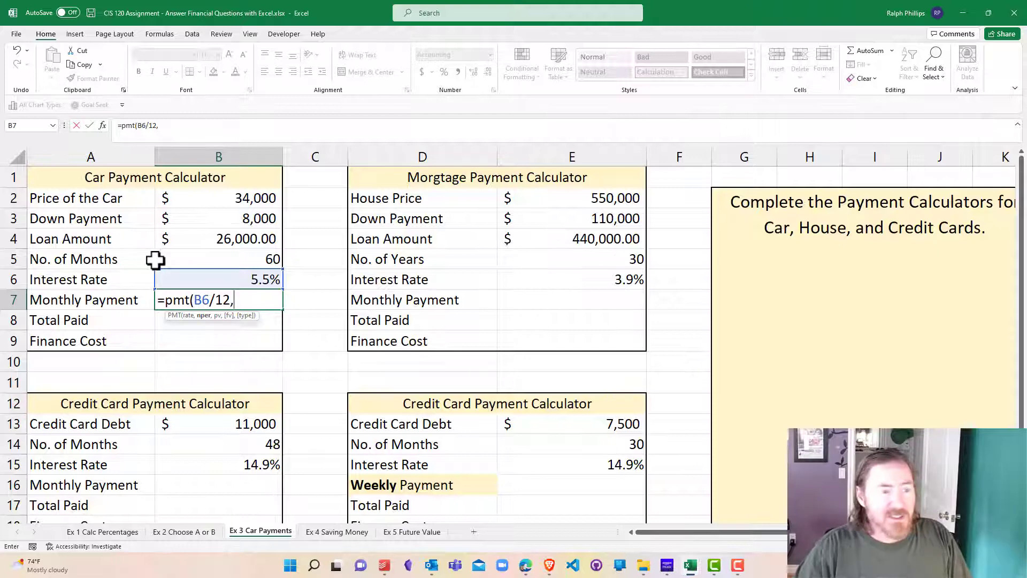
pyautogui.click(206, 260)
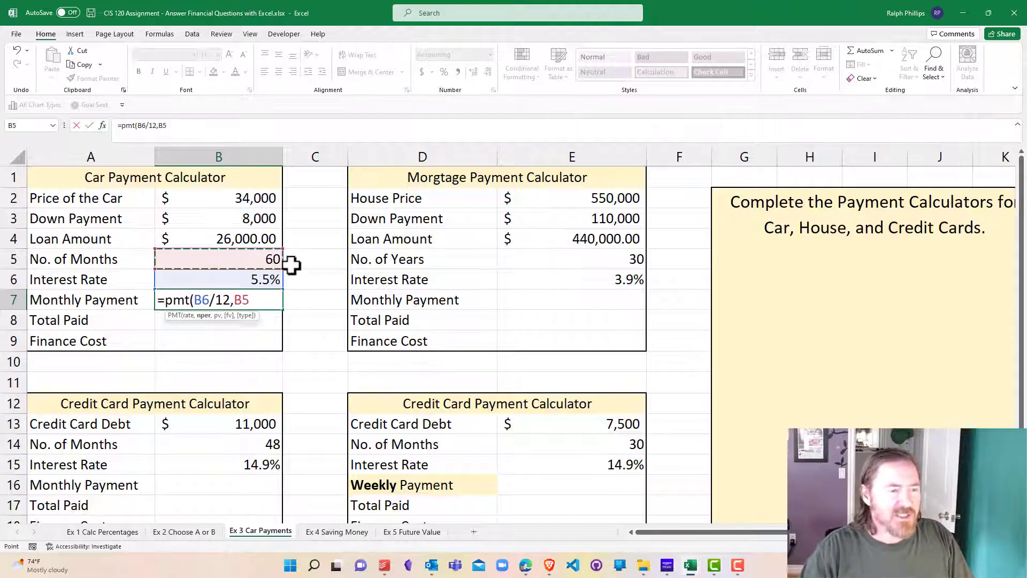
pyautogui.write(',')
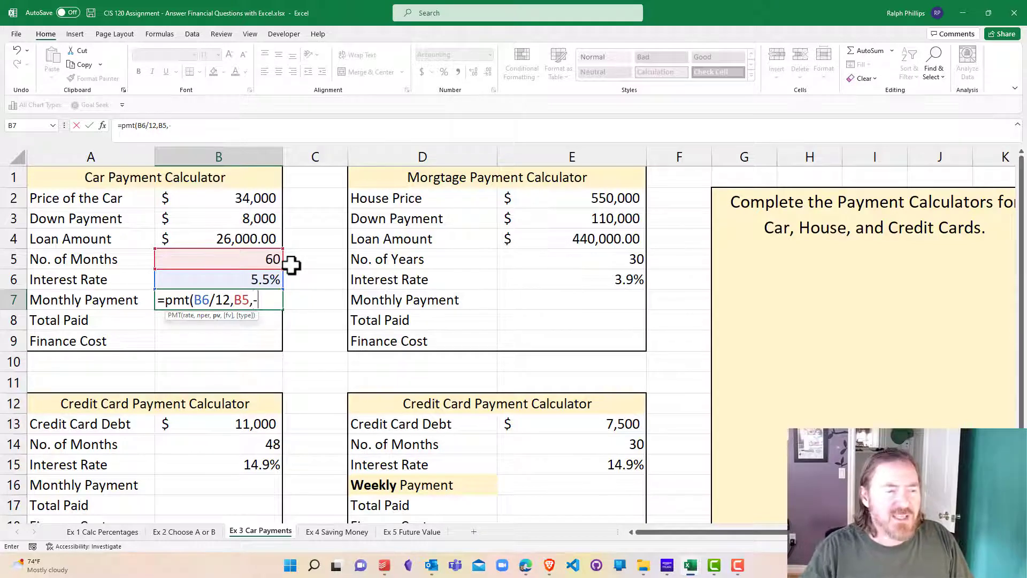
pyautogui.write('-')
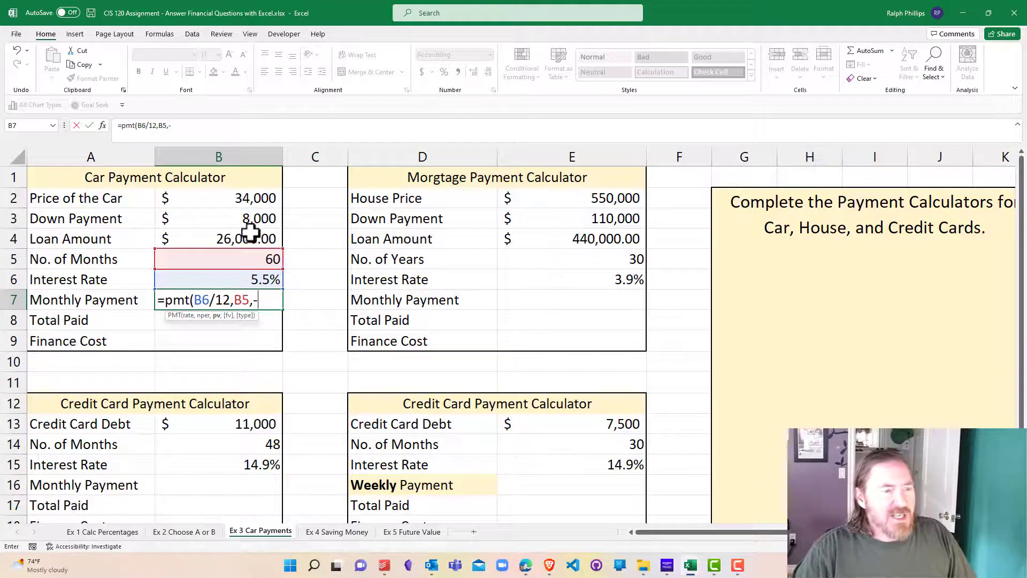
pyautogui.click(252, 238)
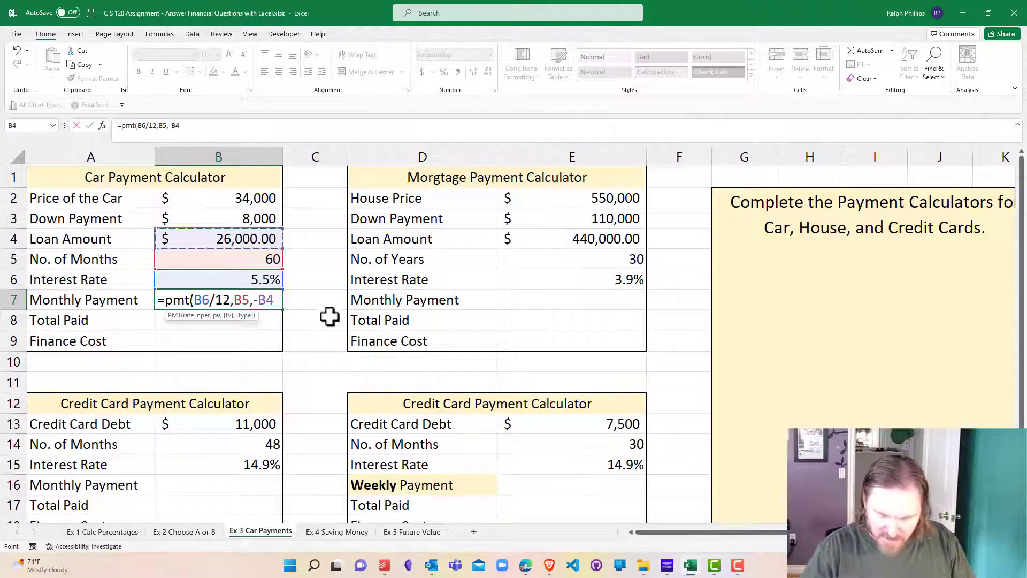
pyautogui.write(')')
pyautogui.press('Return')
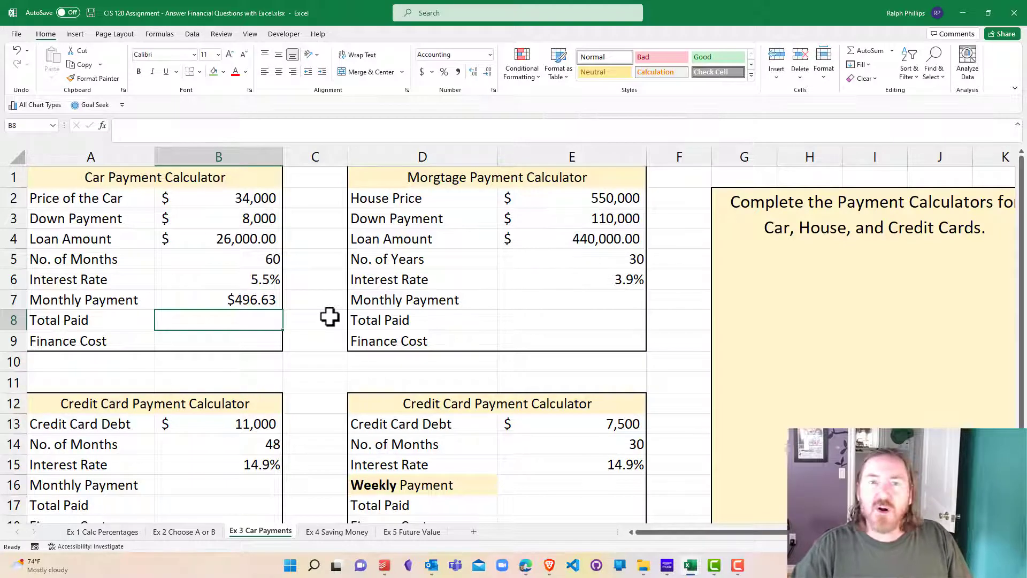
pyautogui.click(253, 298)
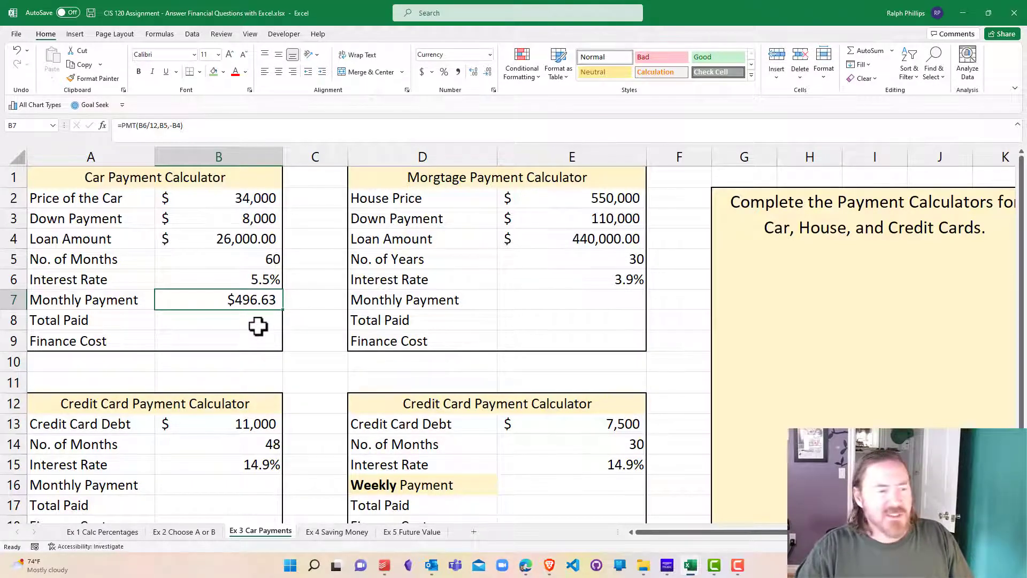
pyautogui.click(607, 301)
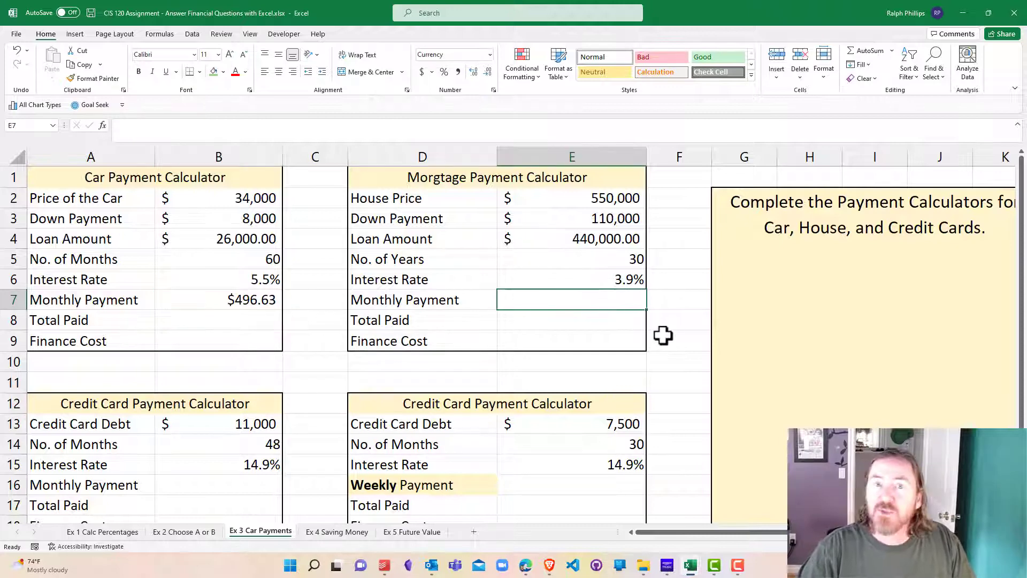
# Enter =PMT(E6/12,E5*12,-E4) in E7, giving $2,075.34, and compare it with B7's formula.
pyautogui.write('=')
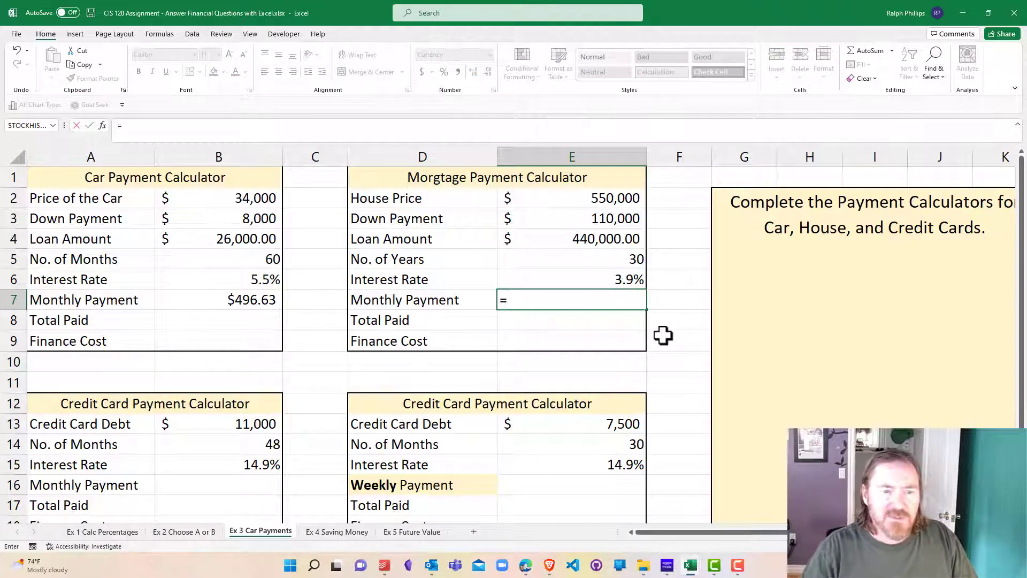
pyautogui.write('pmt(')
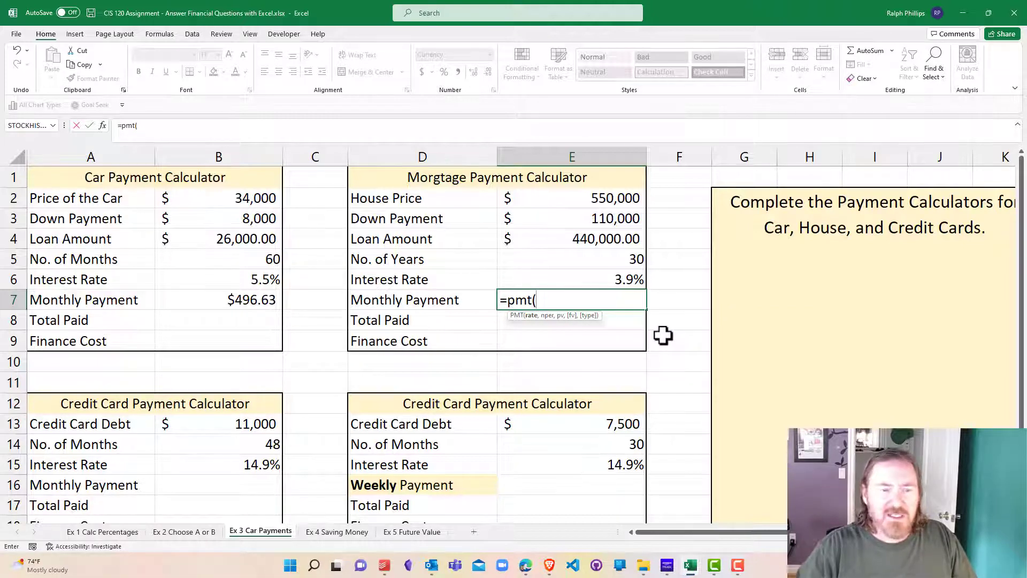
pyautogui.click(631, 280)
pyautogui.write('/')
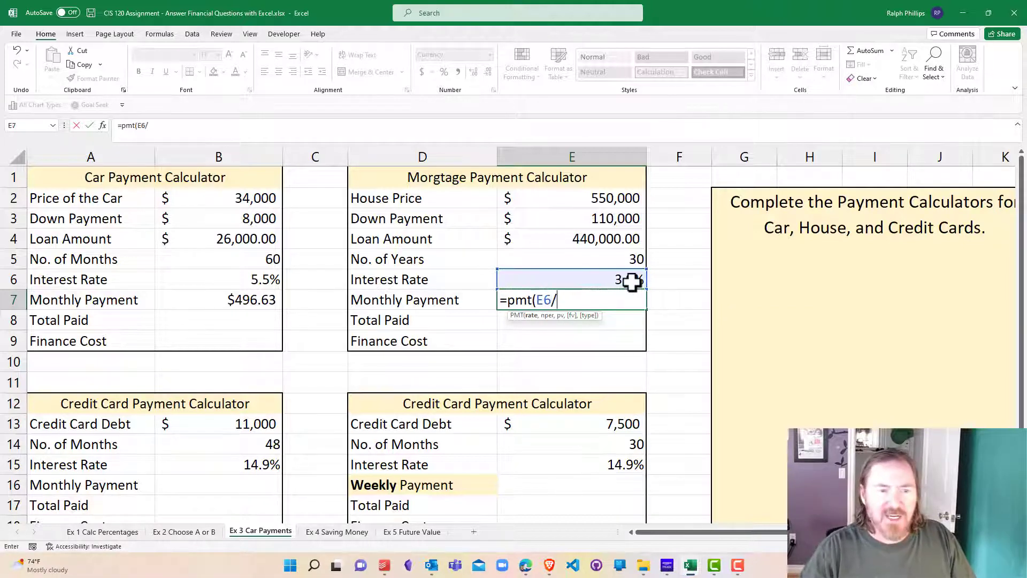
pyautogui.write('12,')
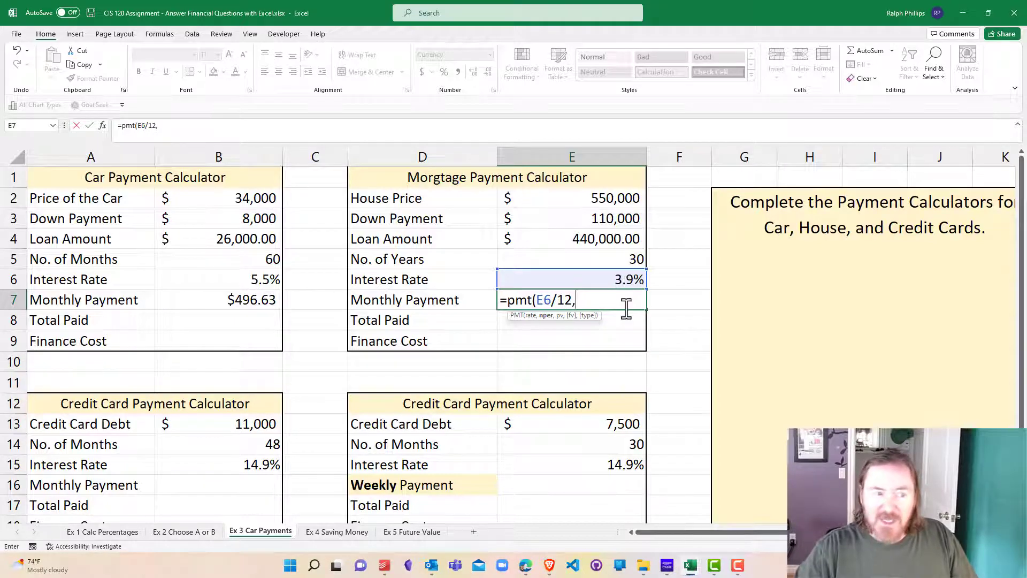
pyautogui.click(627, 260)
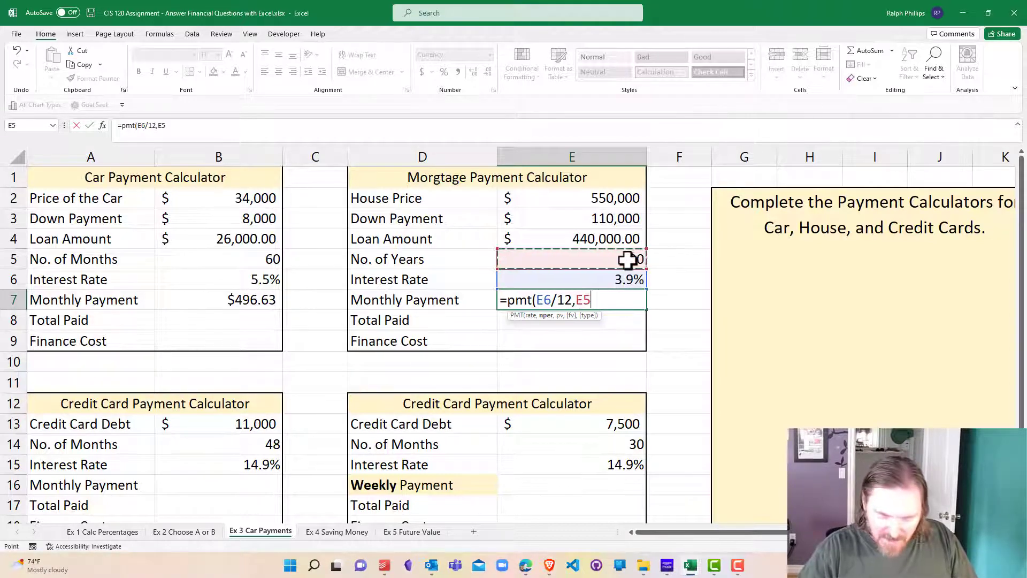
pyautogui.write('*12,')
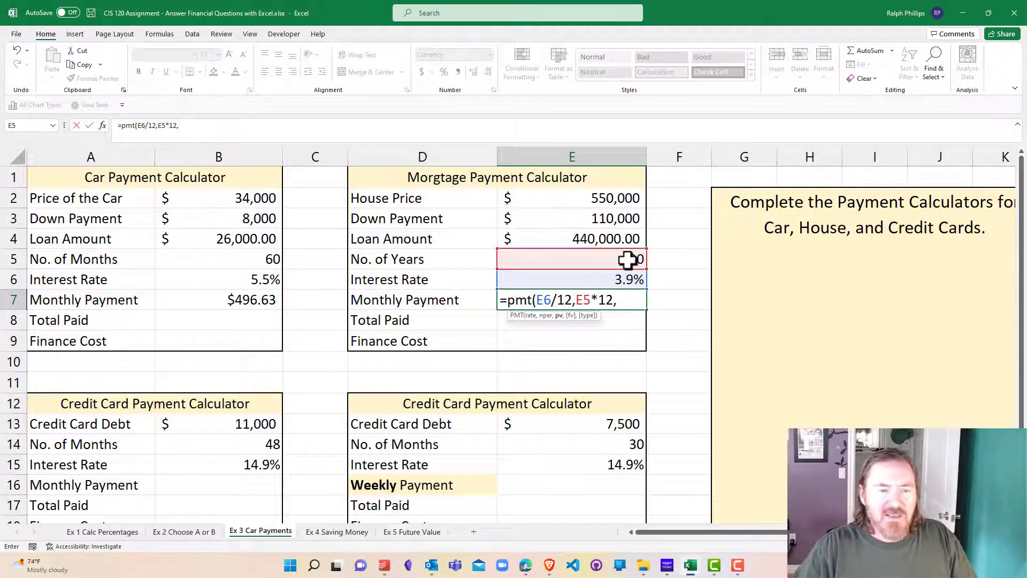
pyautogui.write('-')
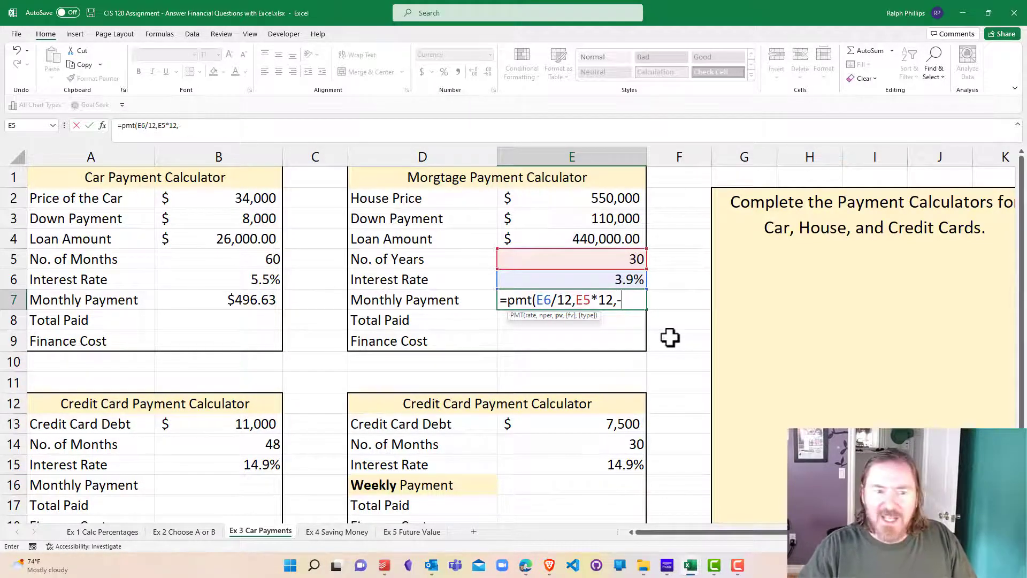
pyautogui.click(590, 239)
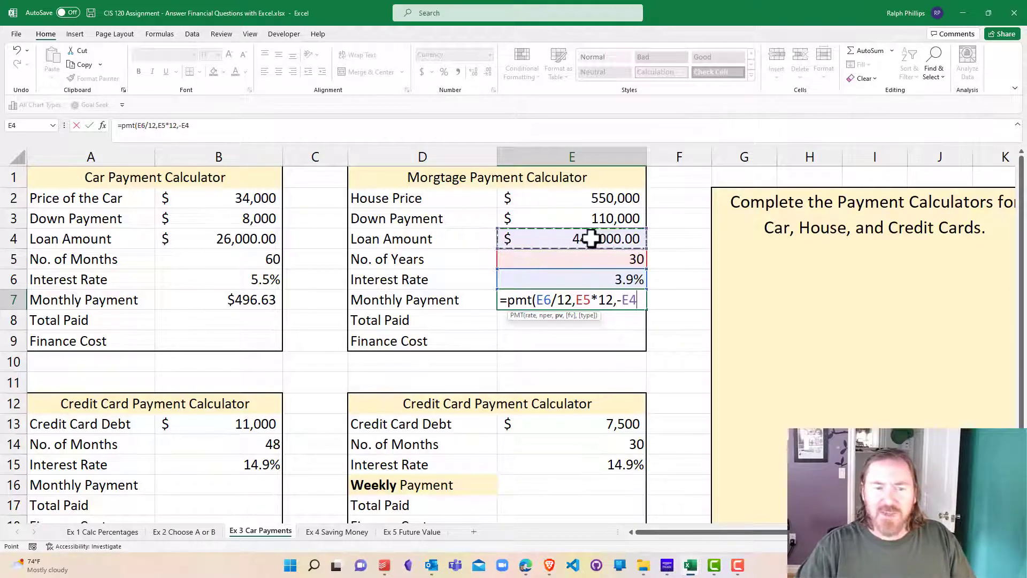
pyautogui.write(')')
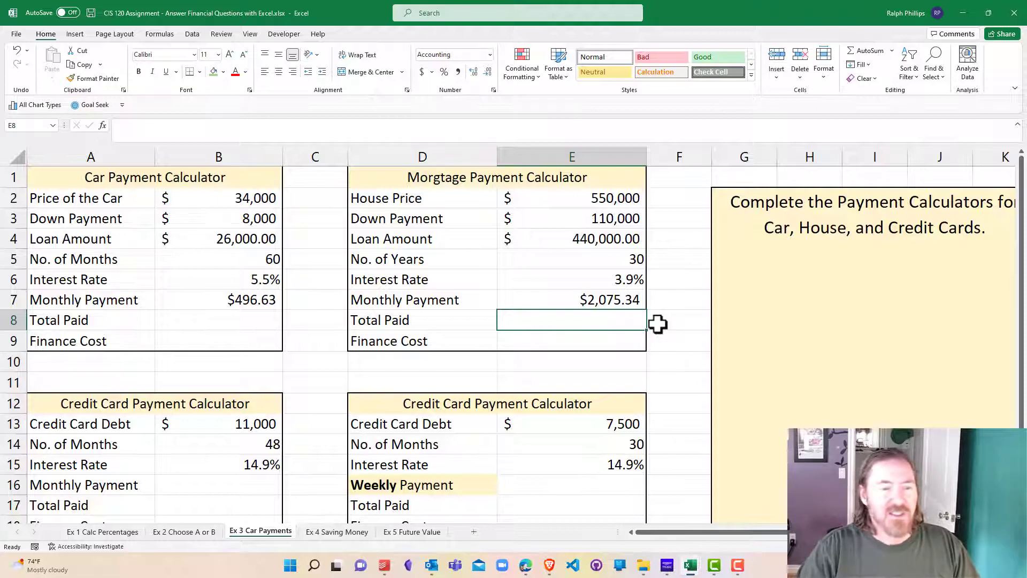
pyautogui.click(616, 301)
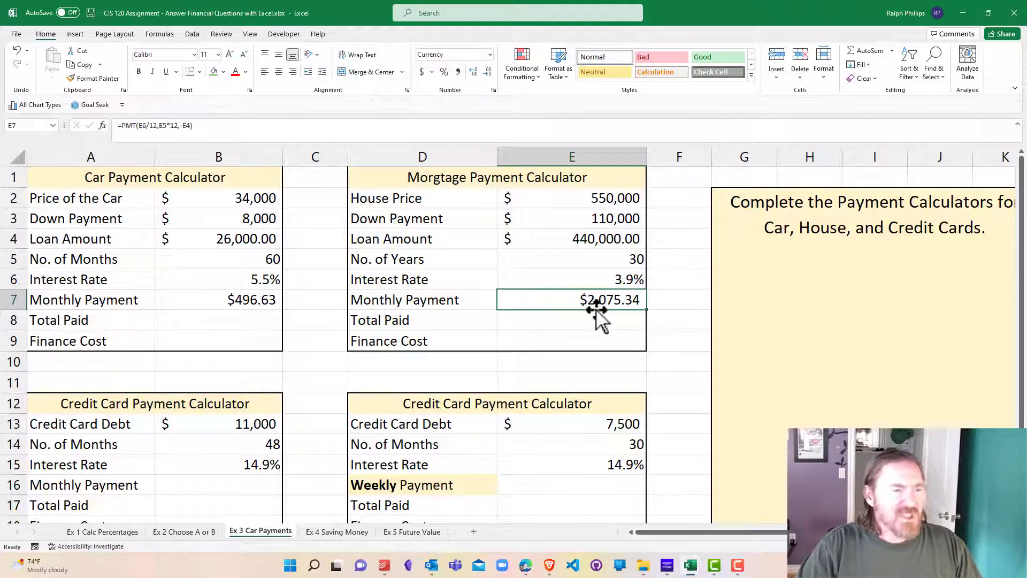
pyautogui.click(265, 301)
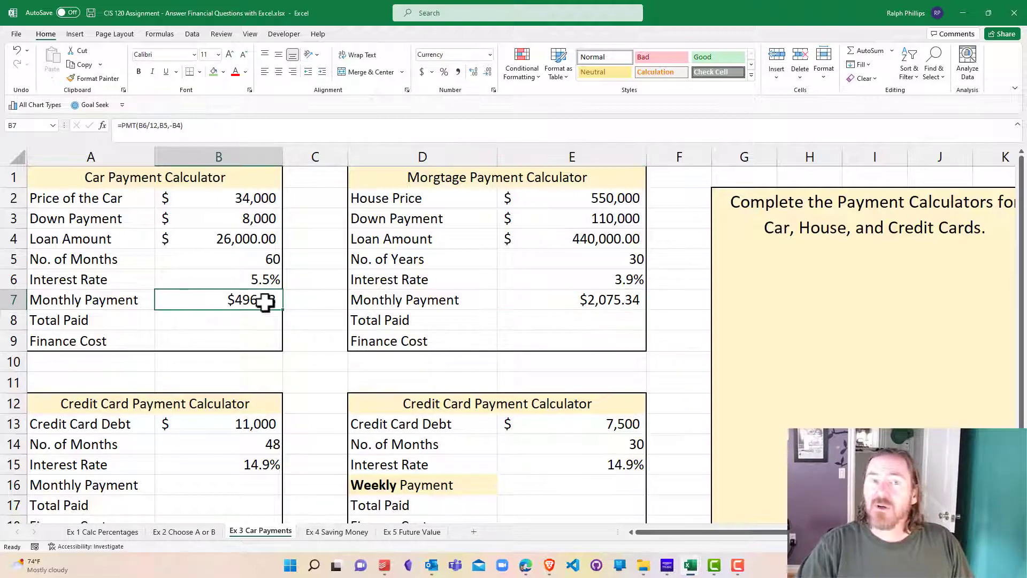
pyautogui.click(587, 299)
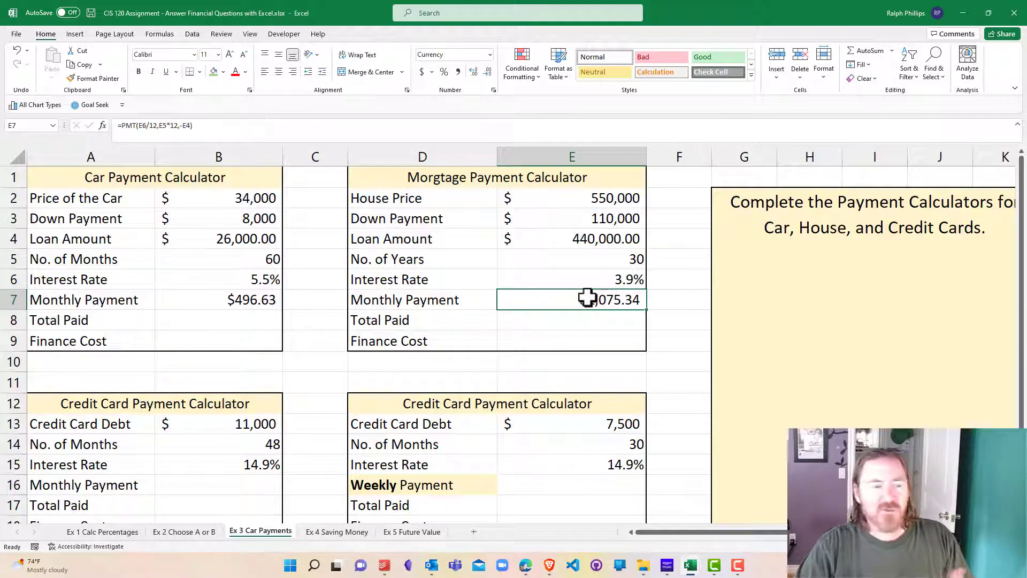
# Start the car Total Paid formula in B8 as =(B7*B5).
pyautogui.click(184, 321)
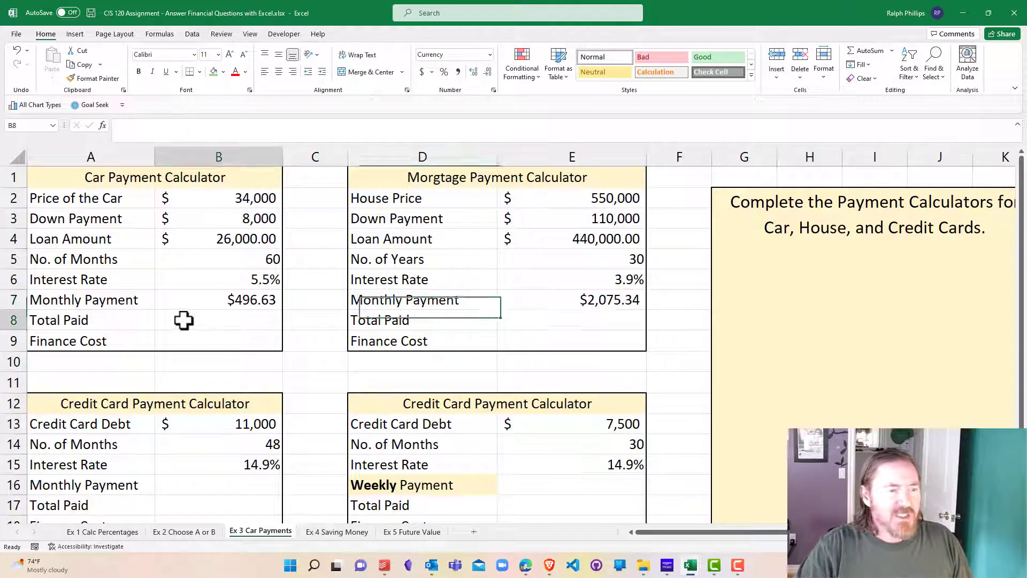
pyautogui.click(547, 323)
pyautogui.moveTo(220, 337); pyautogui.dragTo(326, 337)
pyautogui.click(537, 341)
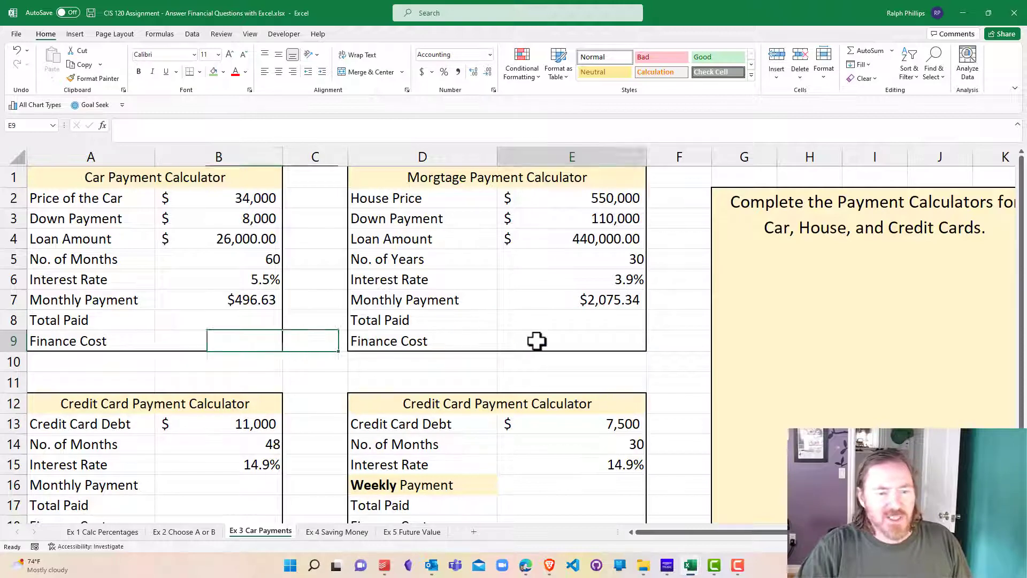
pyautogui.click(260, 318)
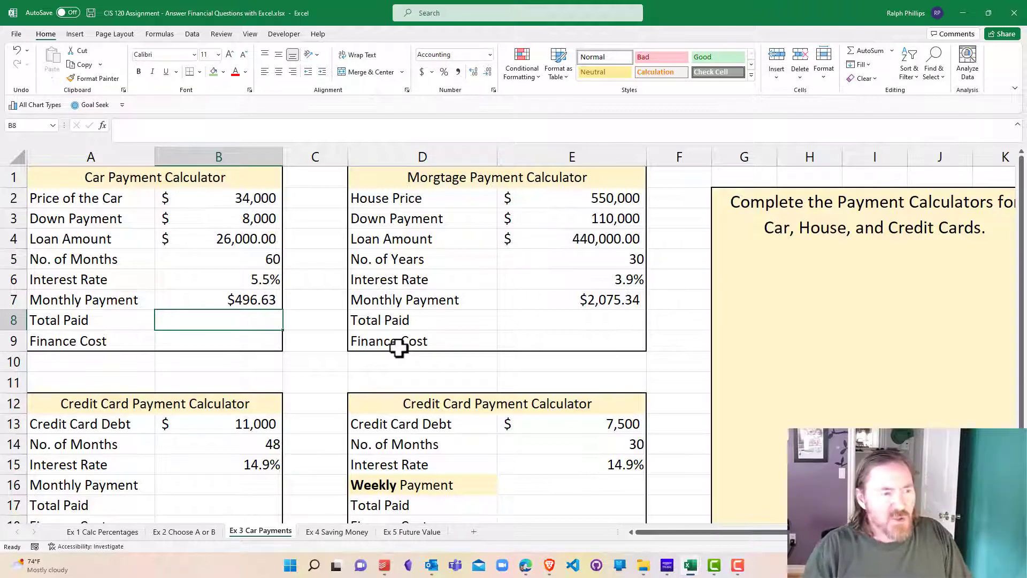
pyautogui.write('=(')
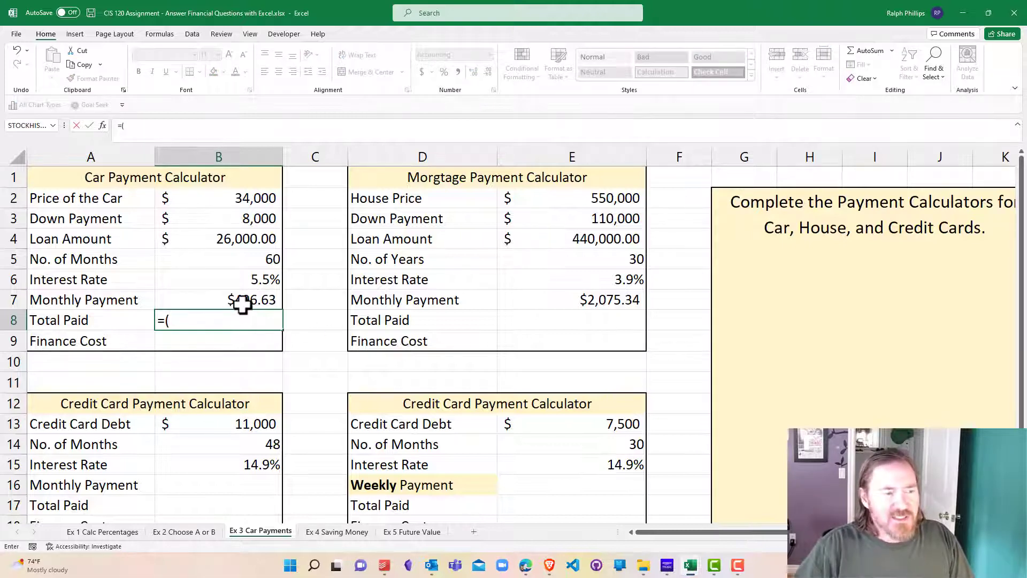
pyautogui.click(271, 298)
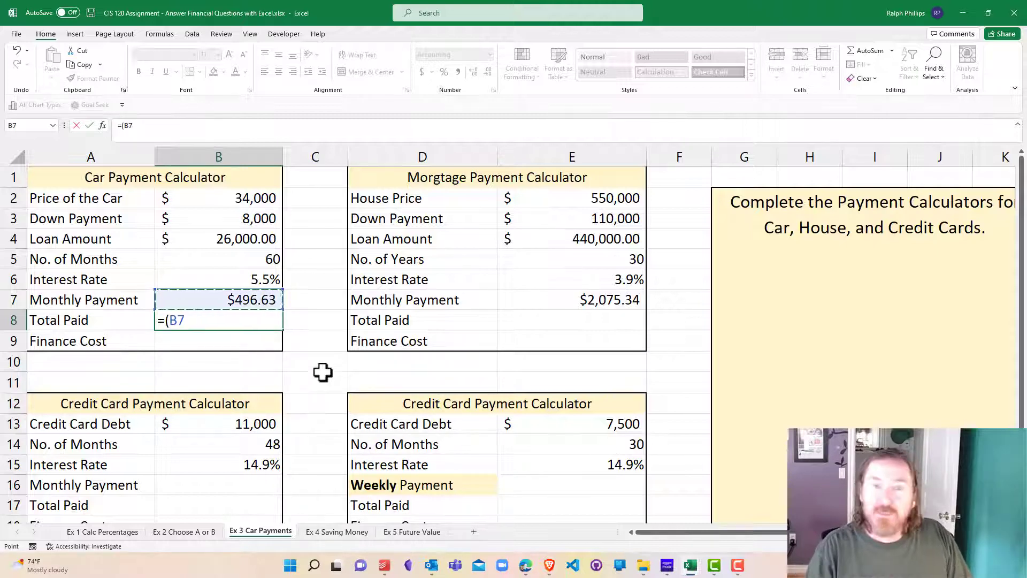
pyautogui.write('*')
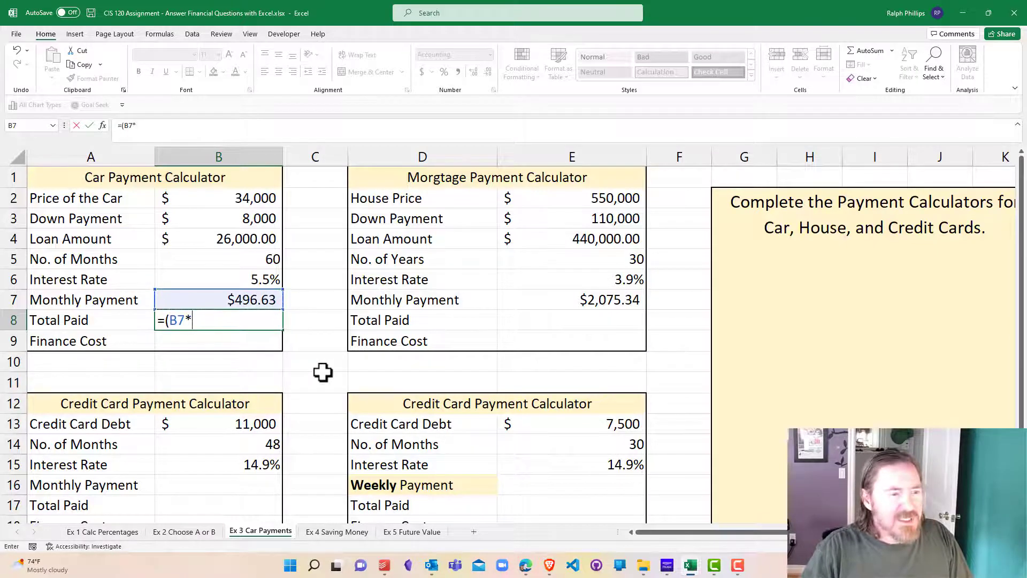
pyautogui.click(267, 260)
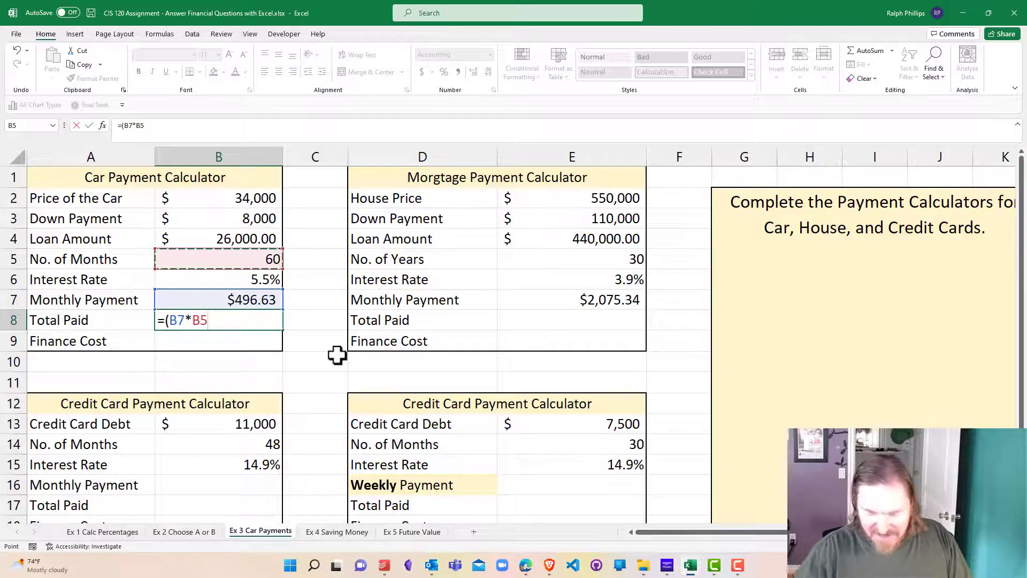
pyautogui.write(')')
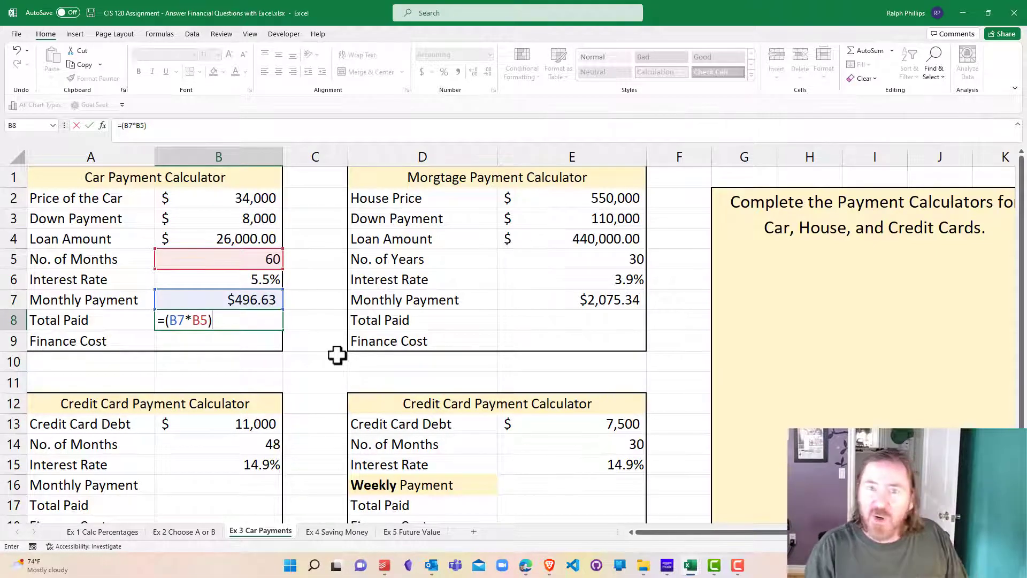
# Add the B3 down payment to complete =(B7*B5)+B3, showing $37,797.81.
pyautogui.click(176, 320)
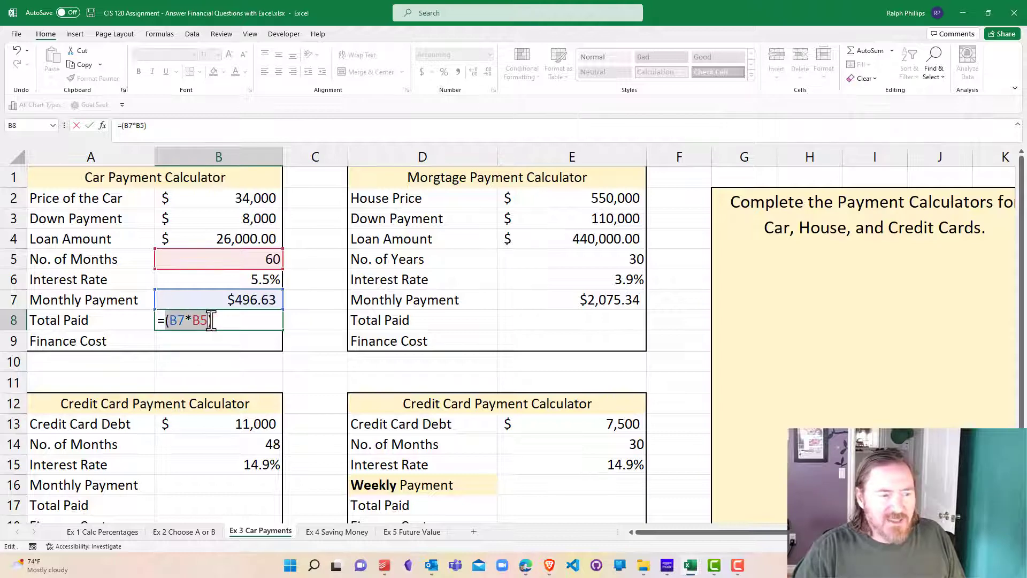
pyautogui.doubleClick(181, 320)
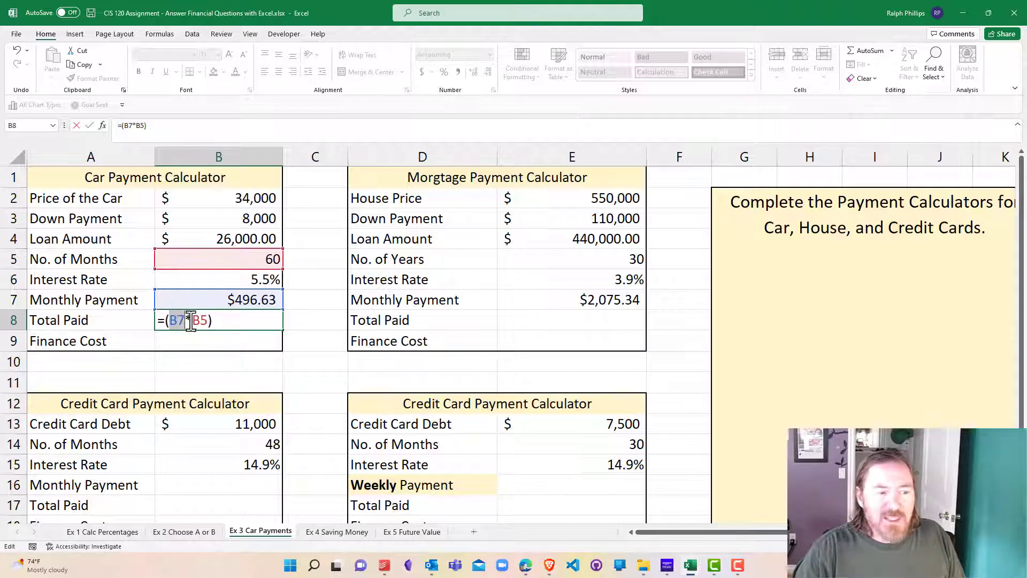
pyautogui.doubleClick(200, 320)
pyautogui.click(225, 324)
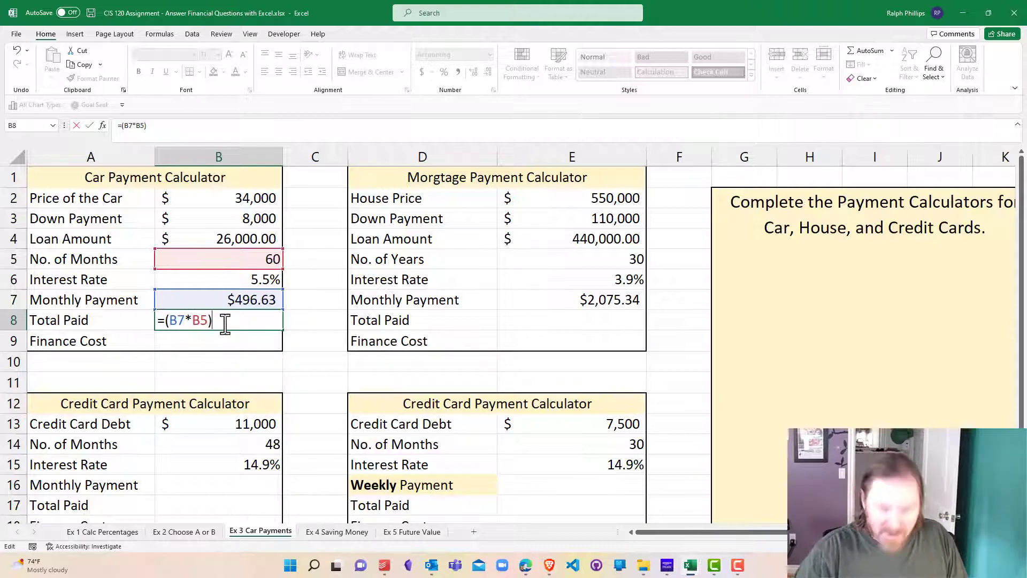
pyautogui.write('+')
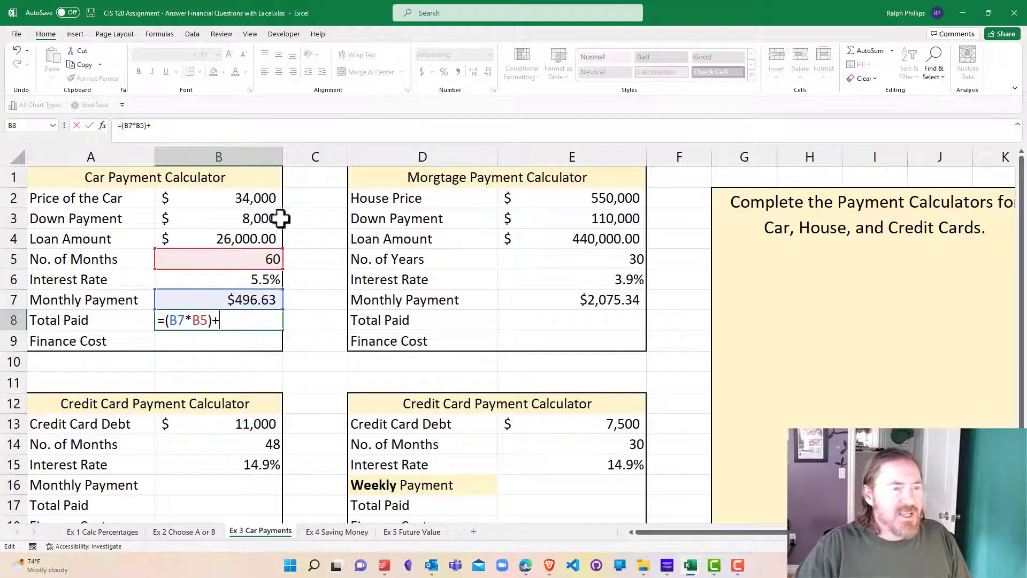
pyautogui.click(254, 219)
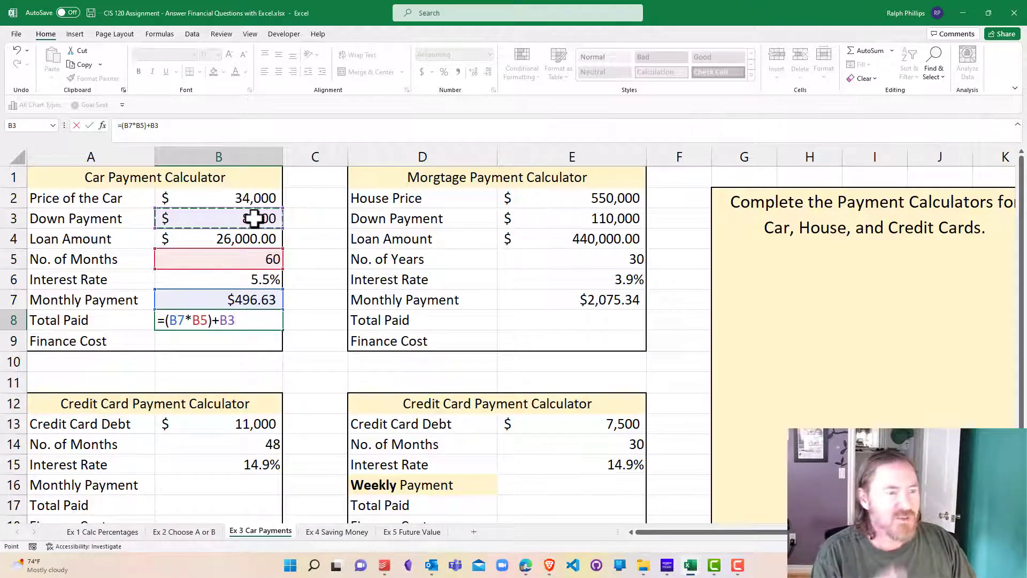
pyautogui.click(280, 324)
pyautogui.press('Return')
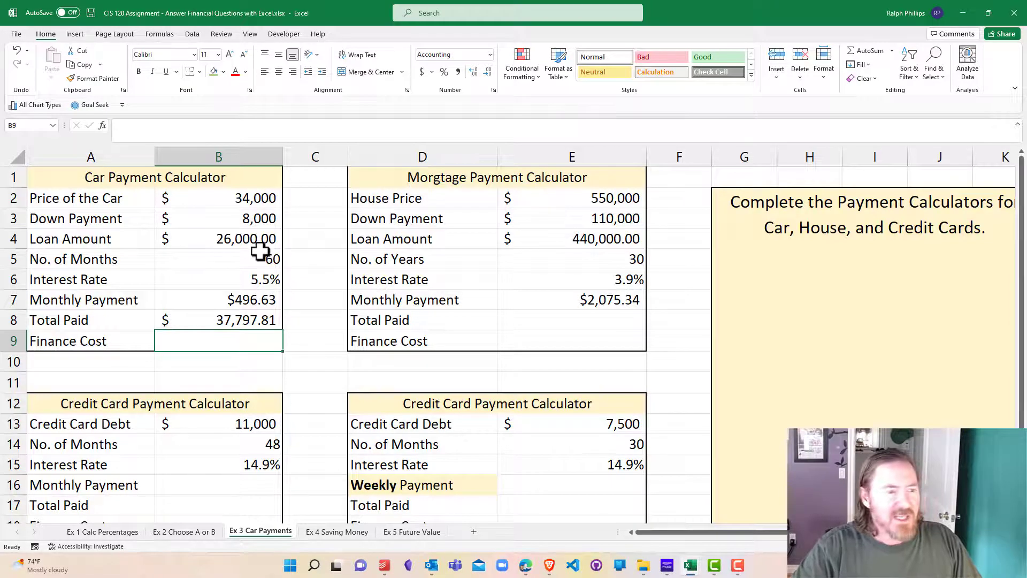
pyautogui.click(245, 278)
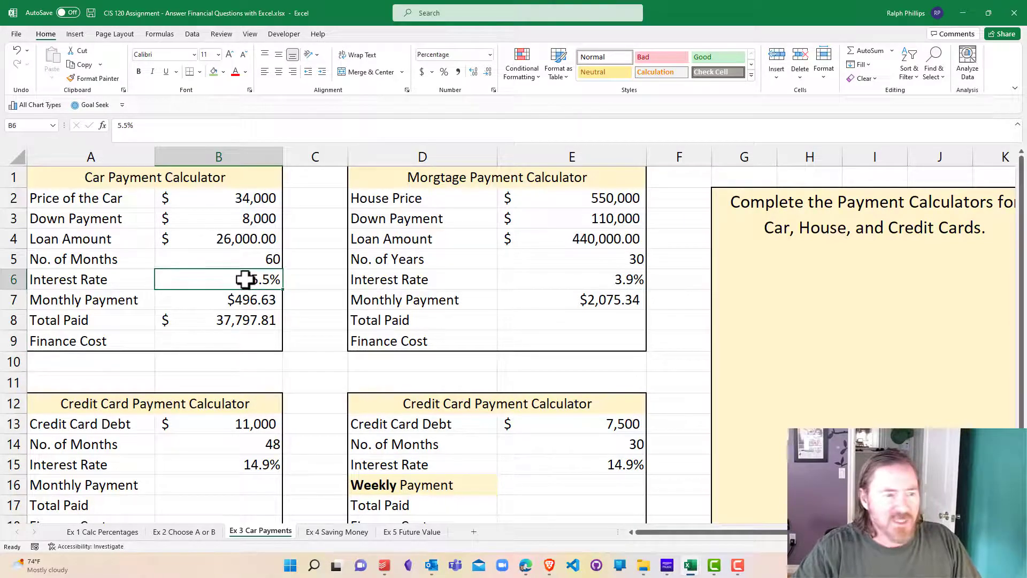
pyautogui.click(241, 325)
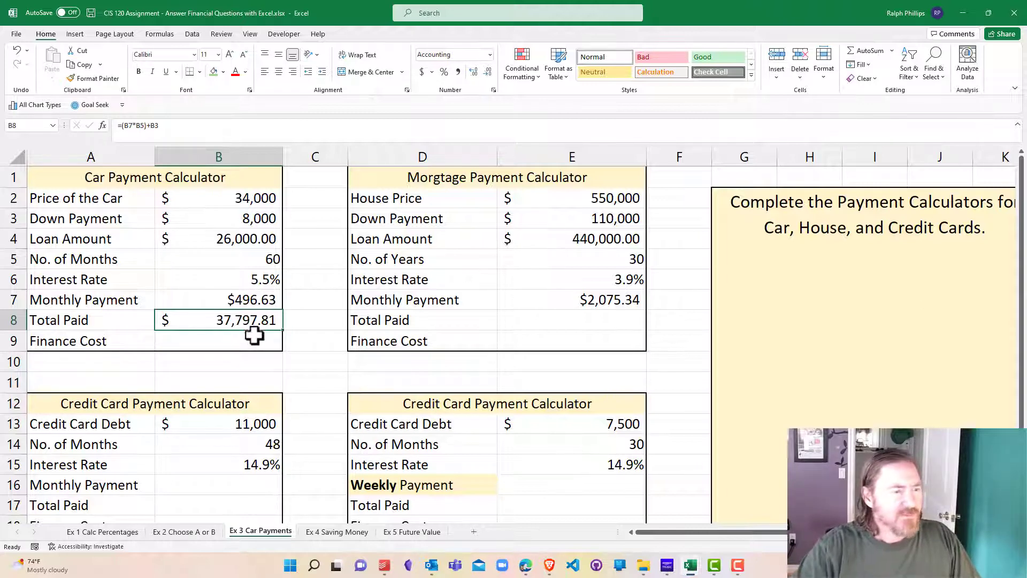
# Enter =B8-B2 in the car Finance Cost cell B9, showing $3,797.81.
pyautogui.click(257, 337)
pyautogui.write('=')
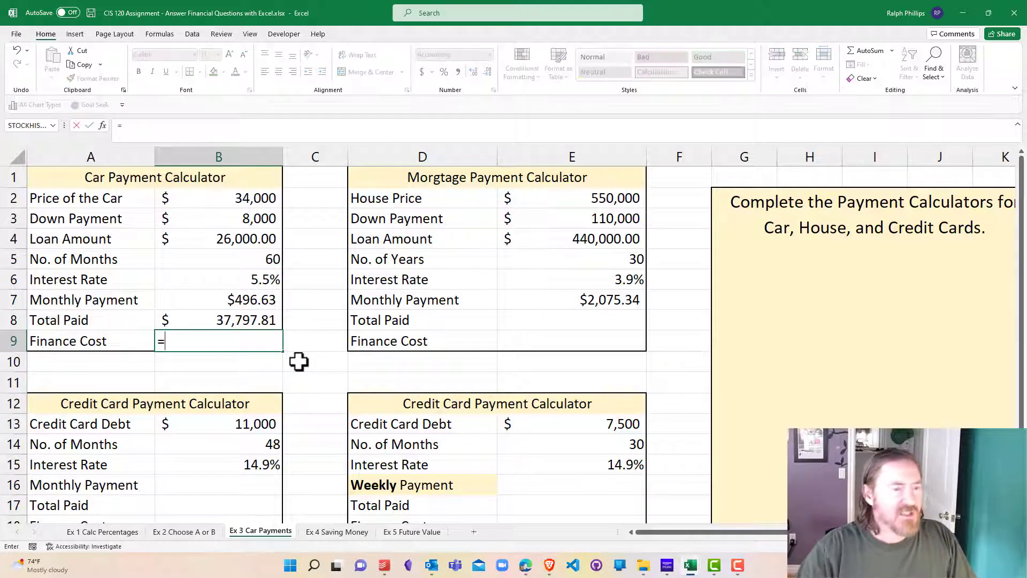
pyautogui.click(258, 322)
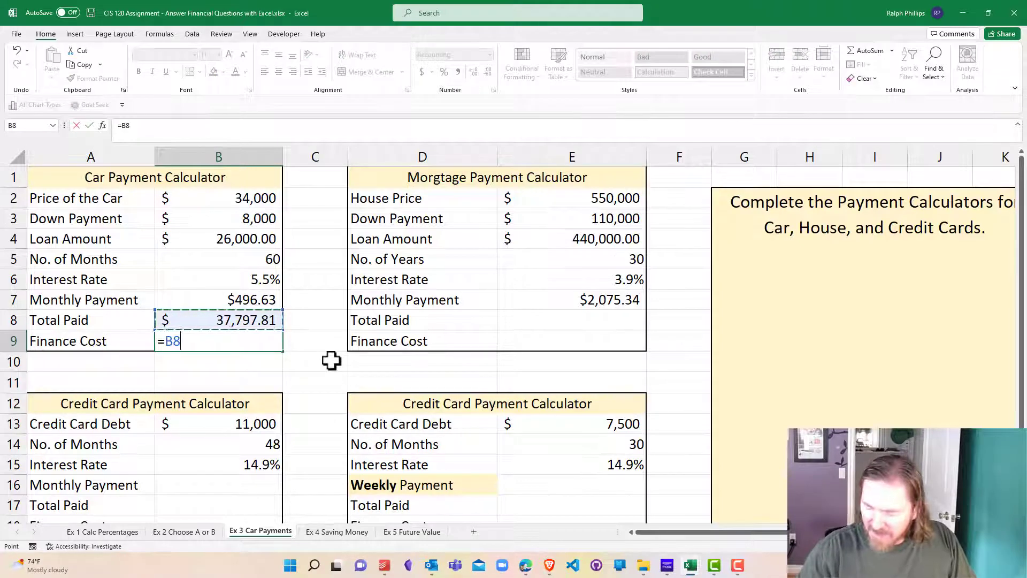
pyautogui.write('-')
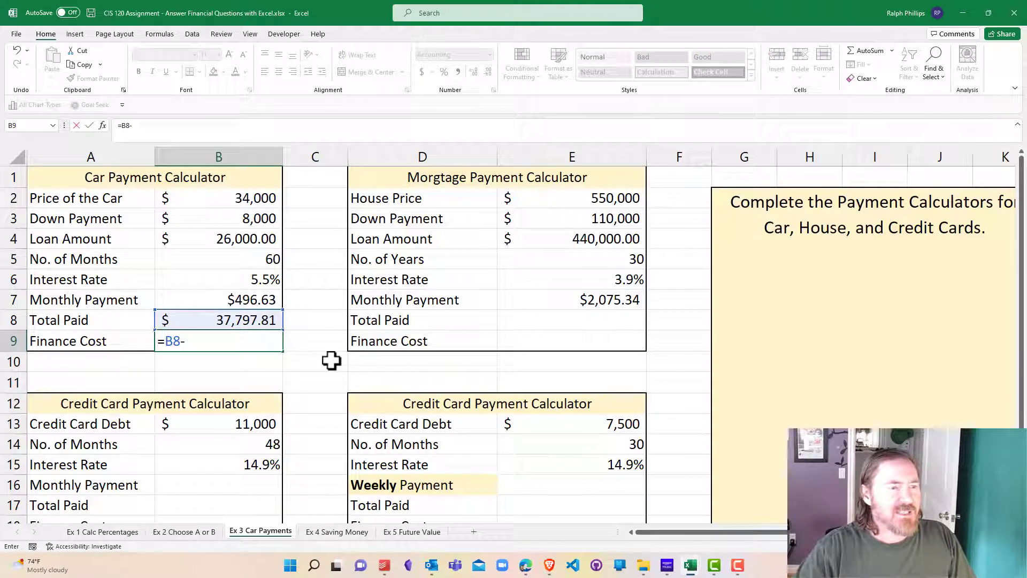
pyautogui.click(263, 199)
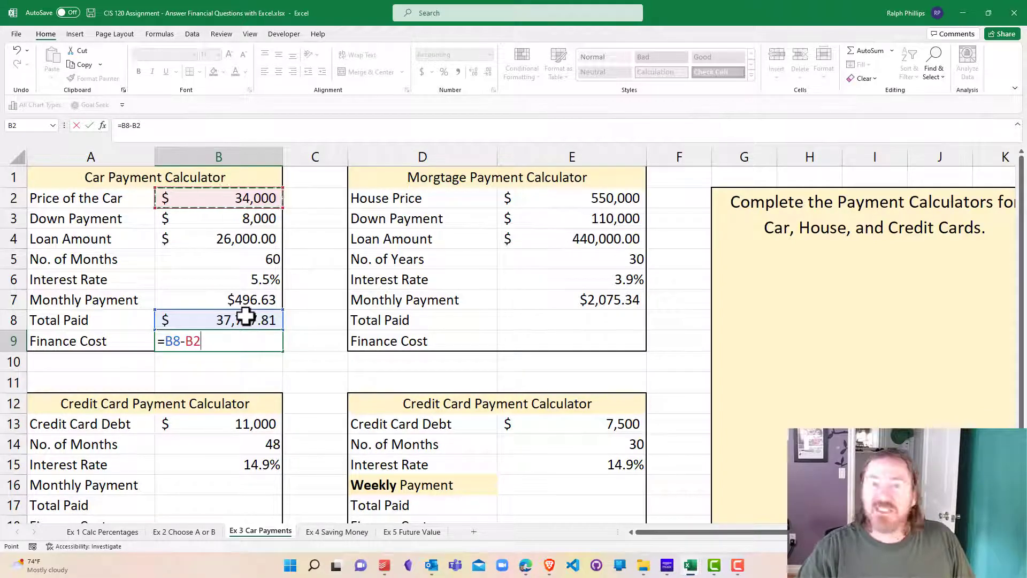
pyautogui.press('Return')
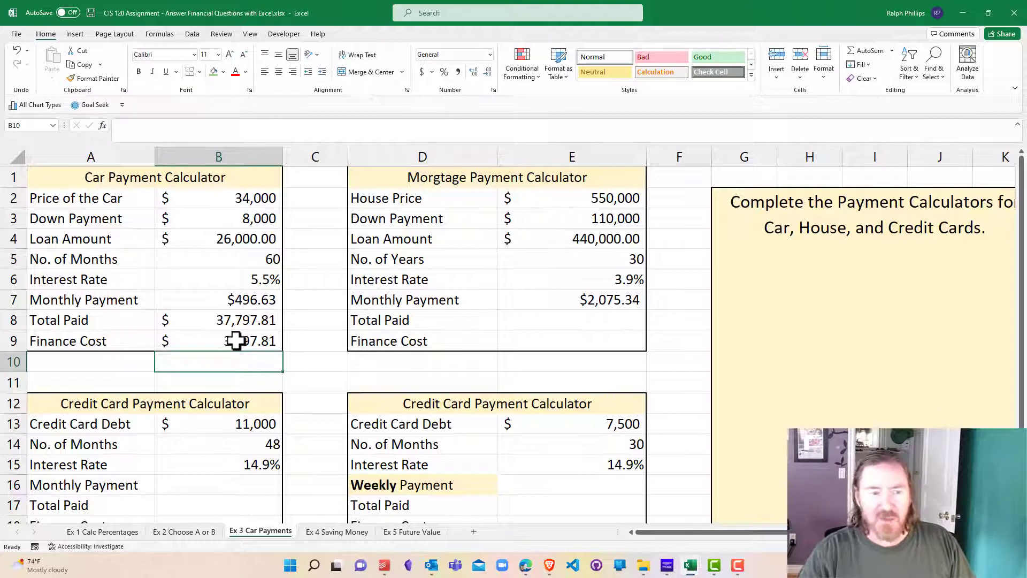
pyautogui.click(620, 326)
pyautogui.write('=')
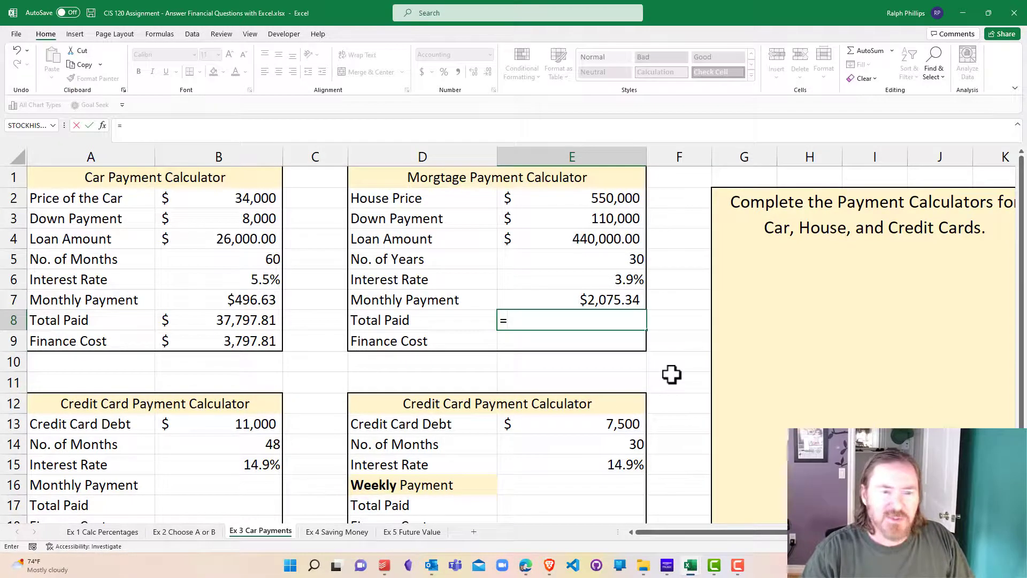
# Complete E8 as =E7*E5*12+E3, giving a mortgage total paid of $857,122.44.
pyautogui.click(612, 302)
pyautogui.write('*')
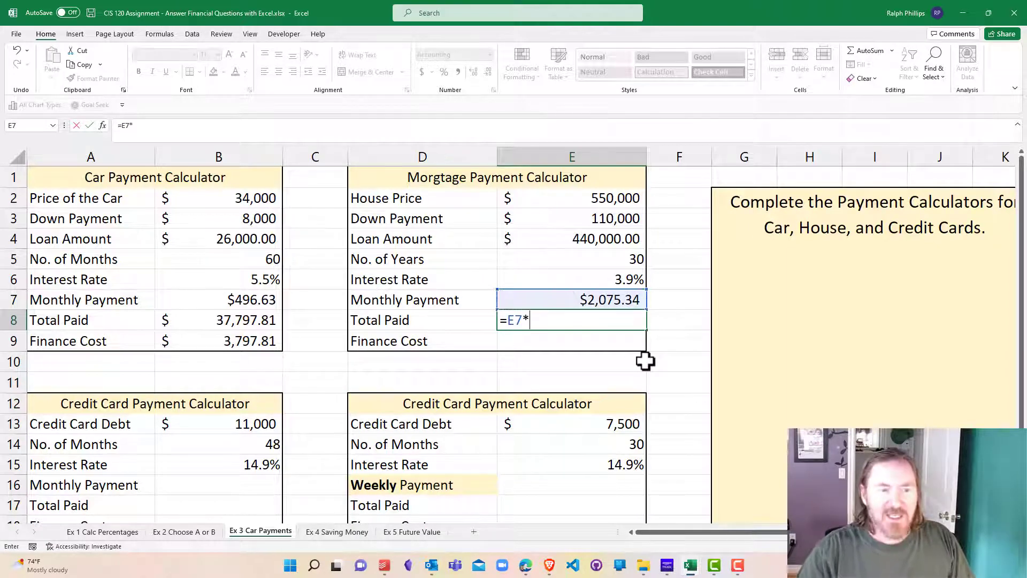
pyautogui.click(623, 263)
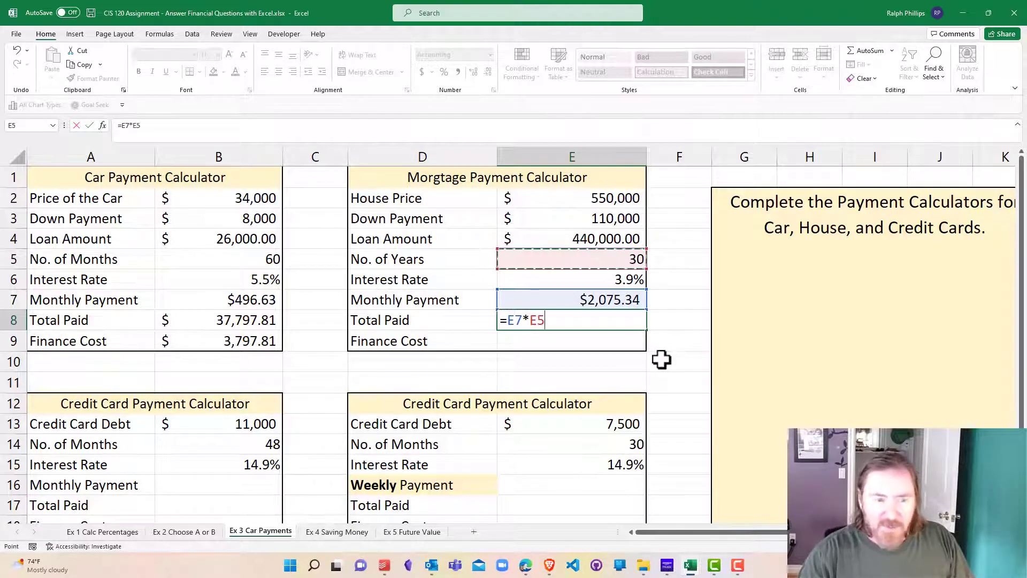
pyautogui.write('*12')
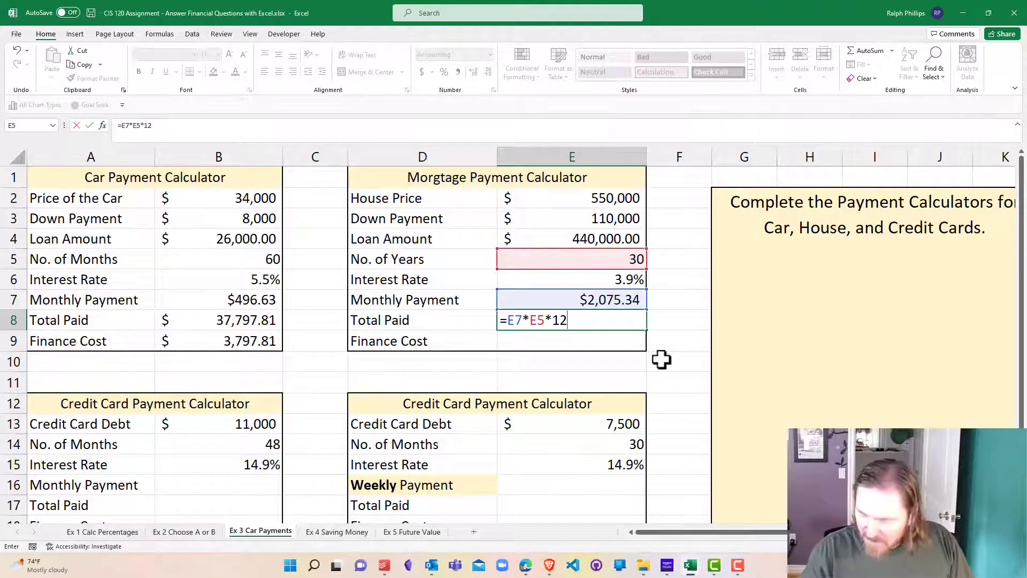
pyautogui.write('+')
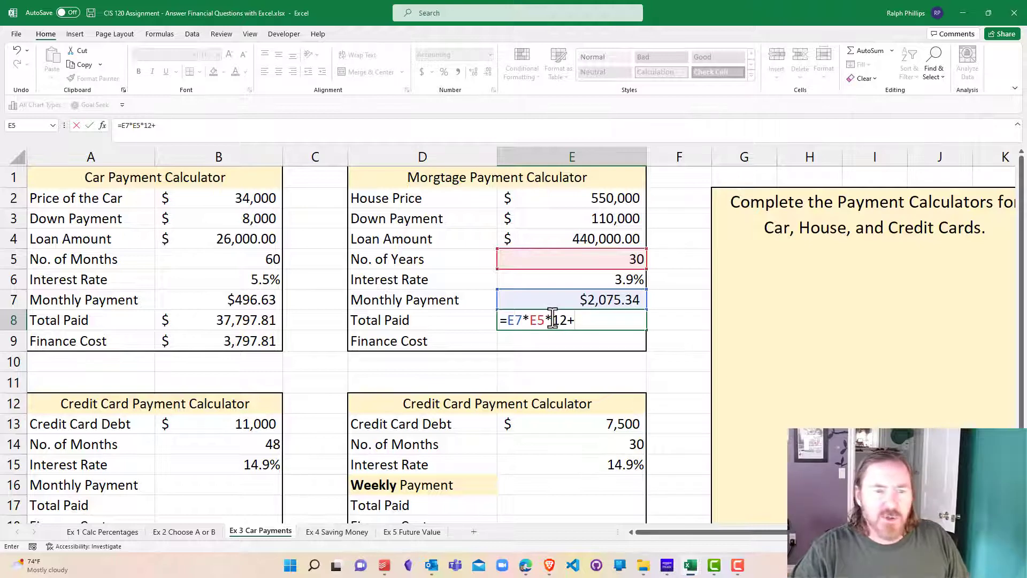
pyautogui.click(594, 215)
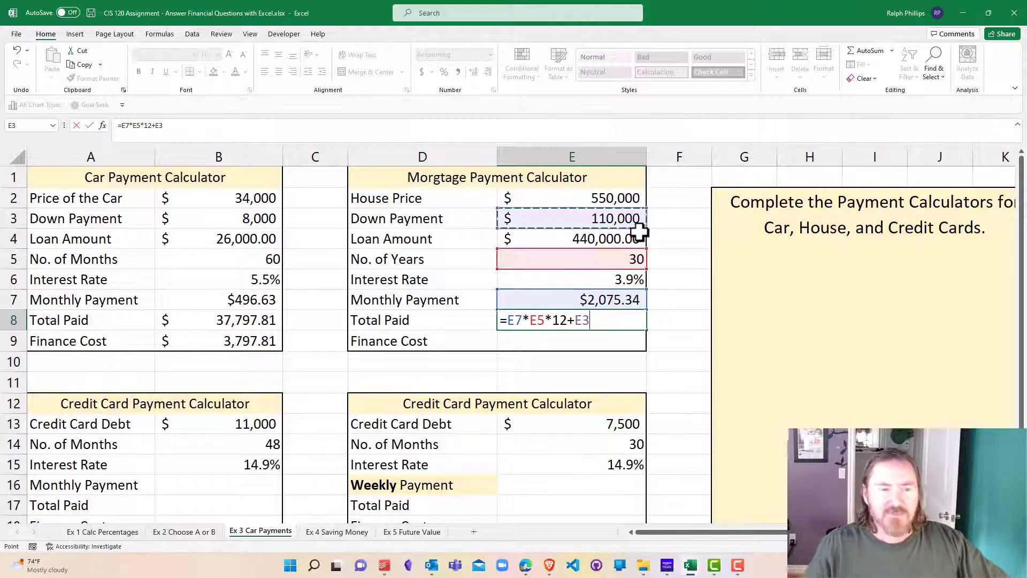
pyautogui.press('Return')
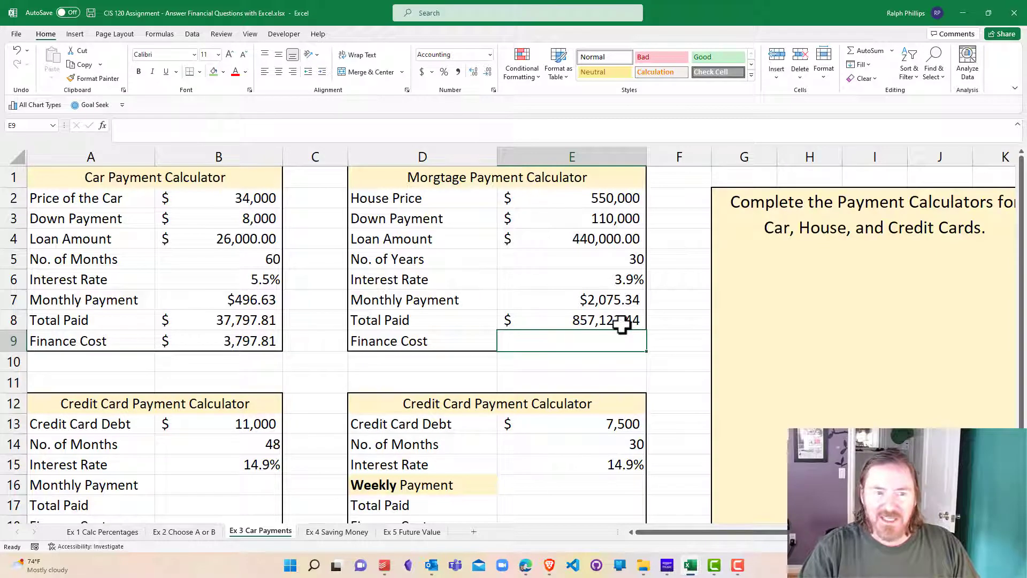
# Review the house price and the mortgage Total Paid and Finance Cost cells.
pyautogui.click(599, 198)
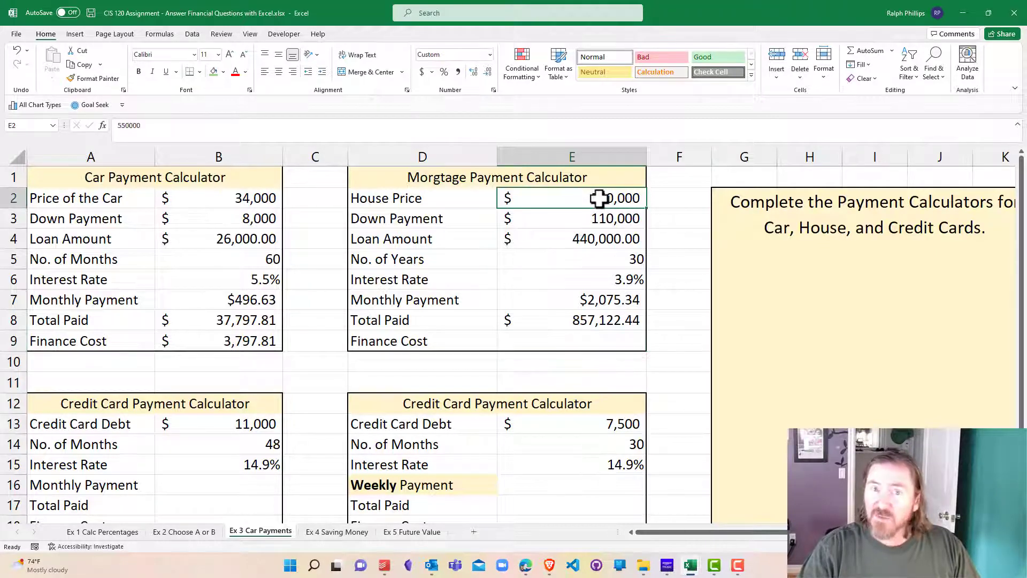
pyautogui.click(599, 323)
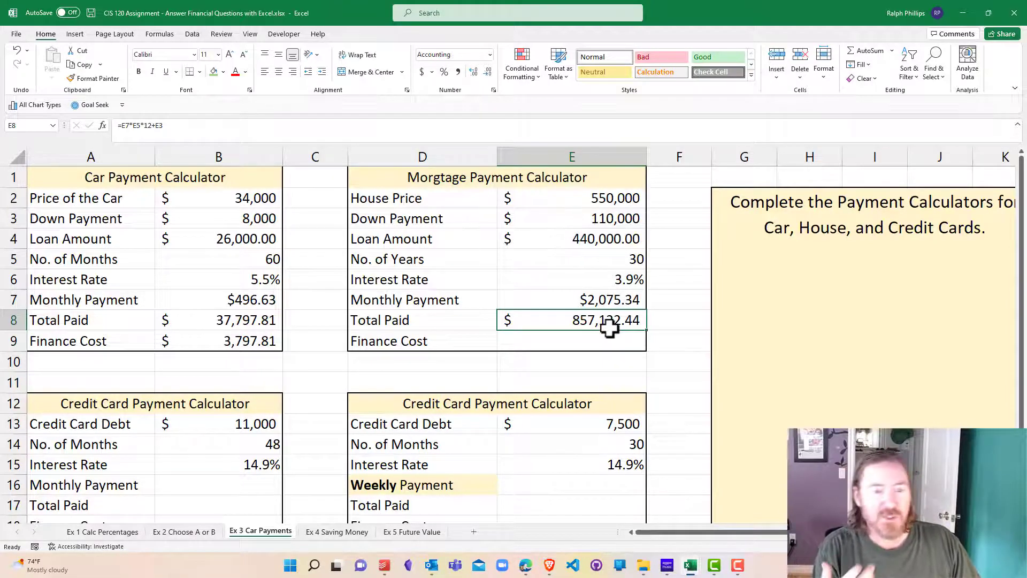
pyautogui.click(608, 196)
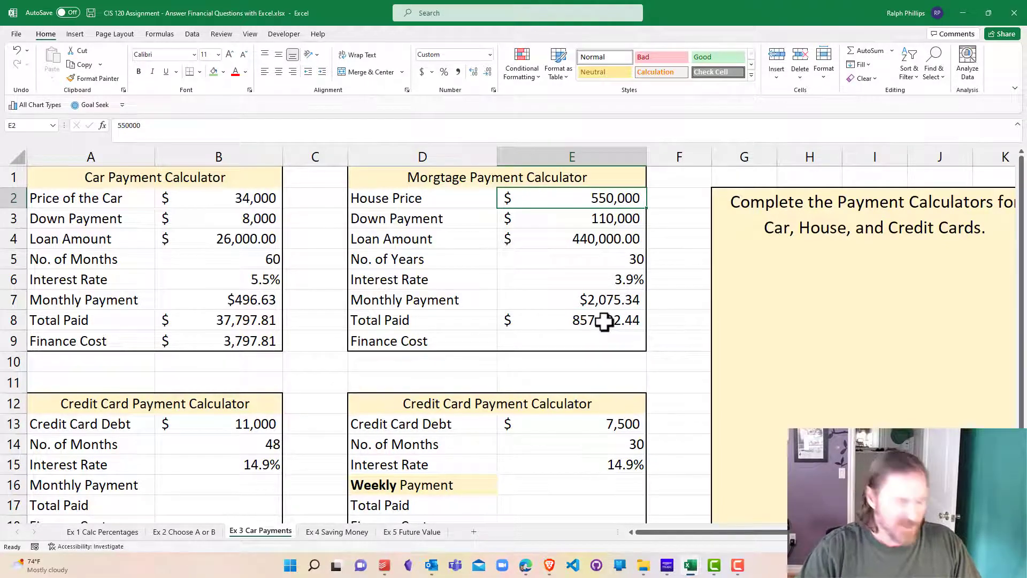
pyautogui.click(607, 339)
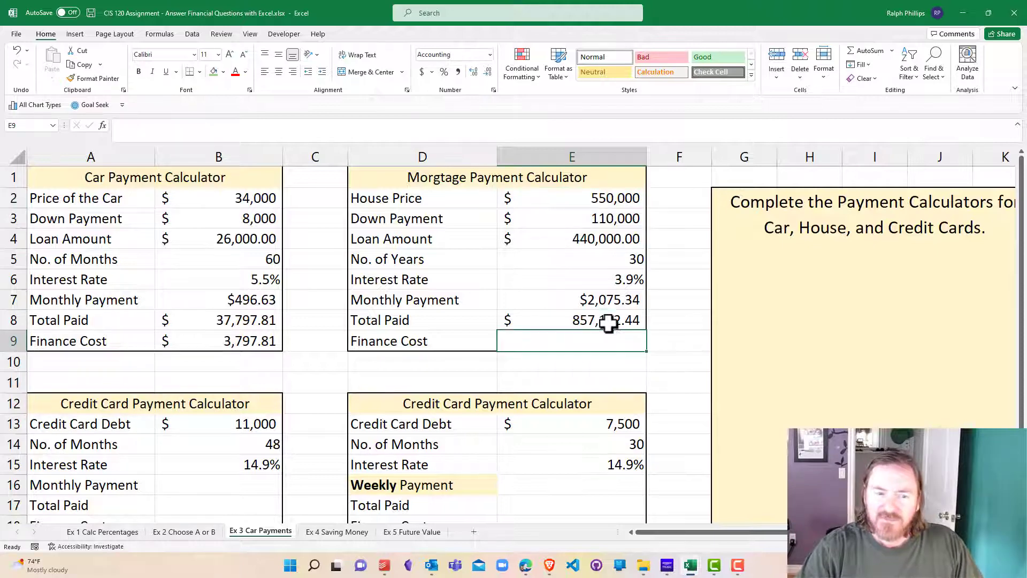
pyautogui.click(607, 322)
# Change the mortgage term to 15 years, giving $3,232.62 monthly and $691,871.87 total paid.
pyautogui.click(609, 258)
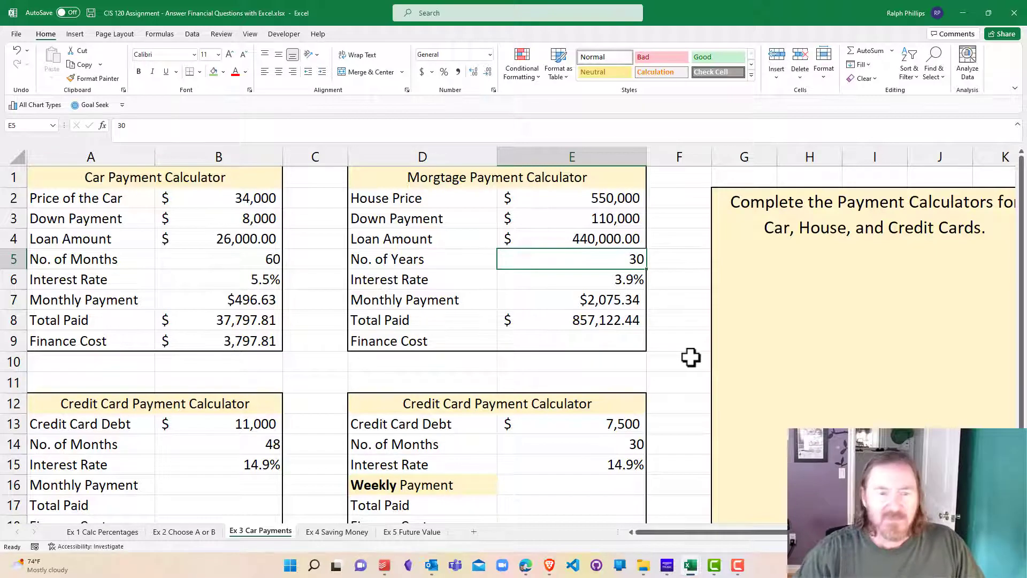
pyautogui.write('15')
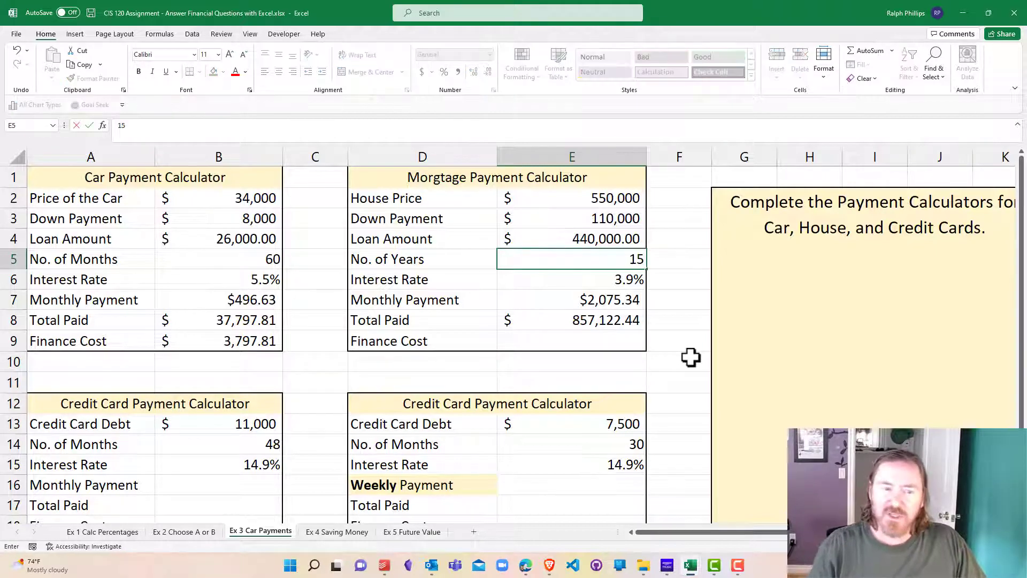
pyautogui.press('Return')
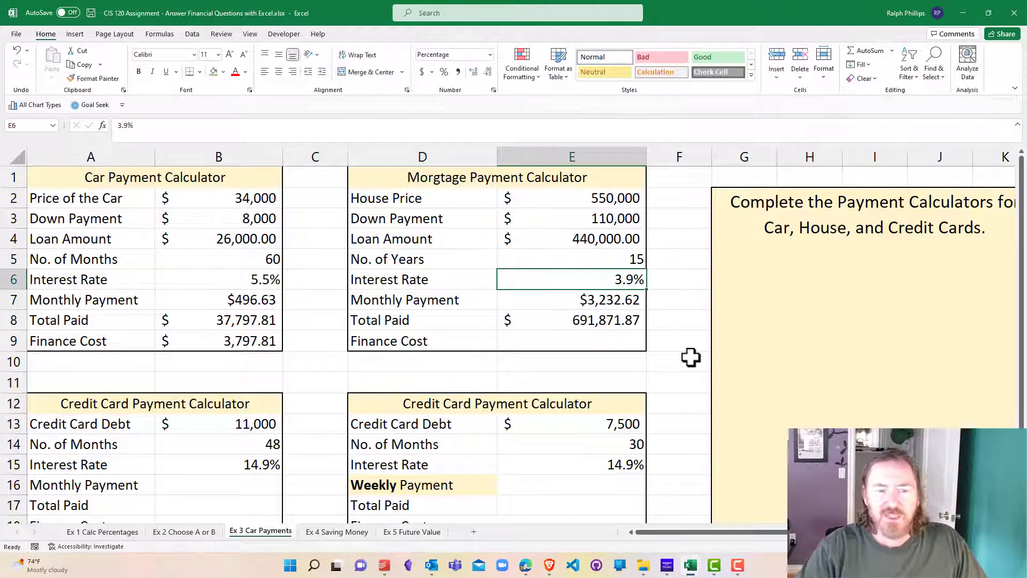
pyautogui.click(622, 302)
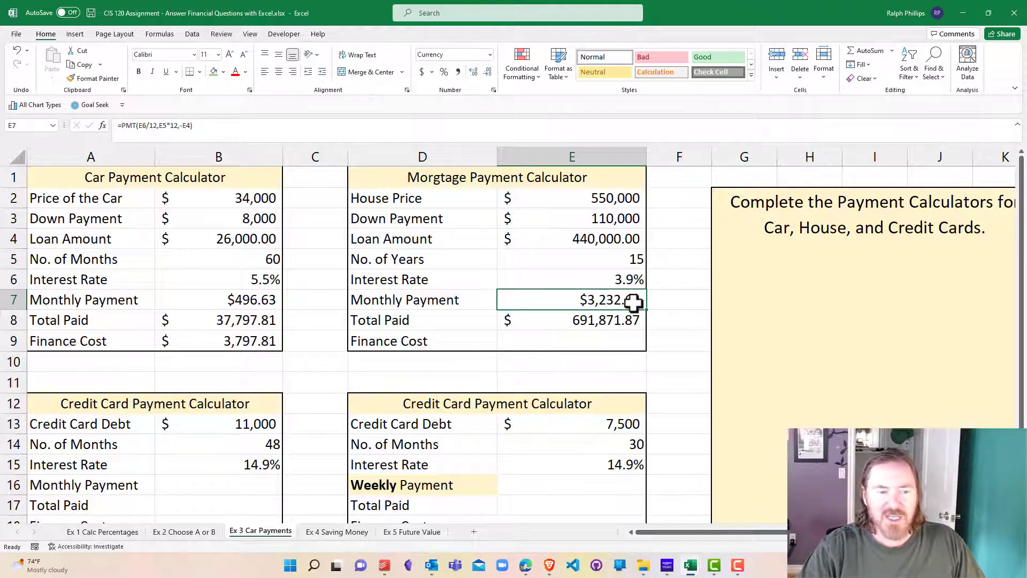
pyautogui.click(598, 321)
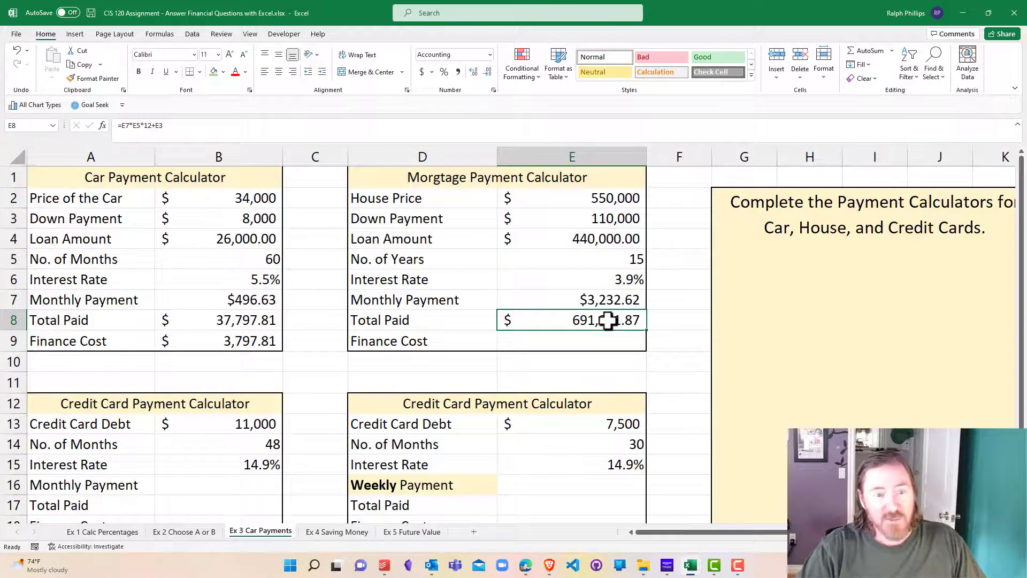
pyautogui.click(619, 258)
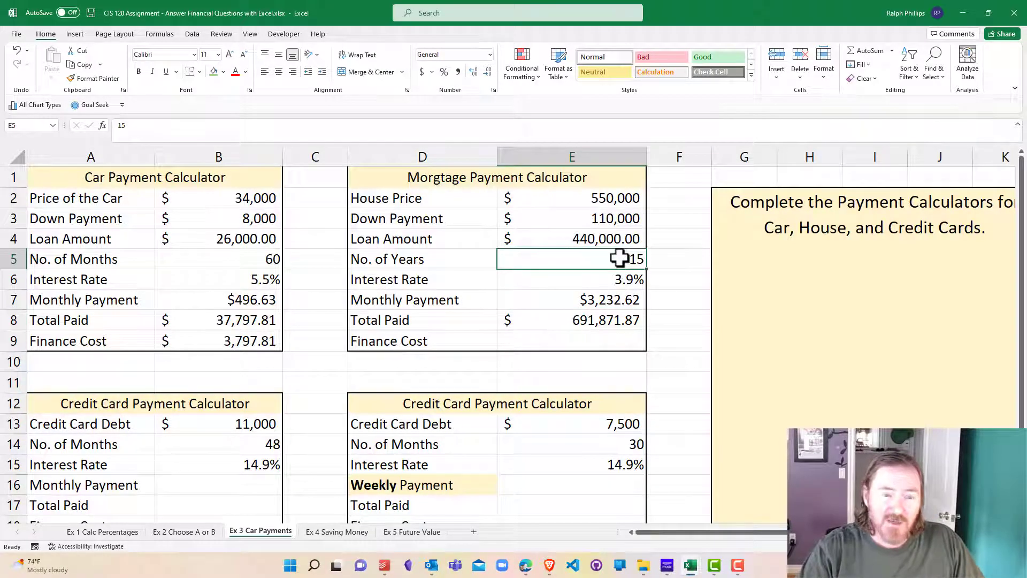
pyautogui.click(572, 296)
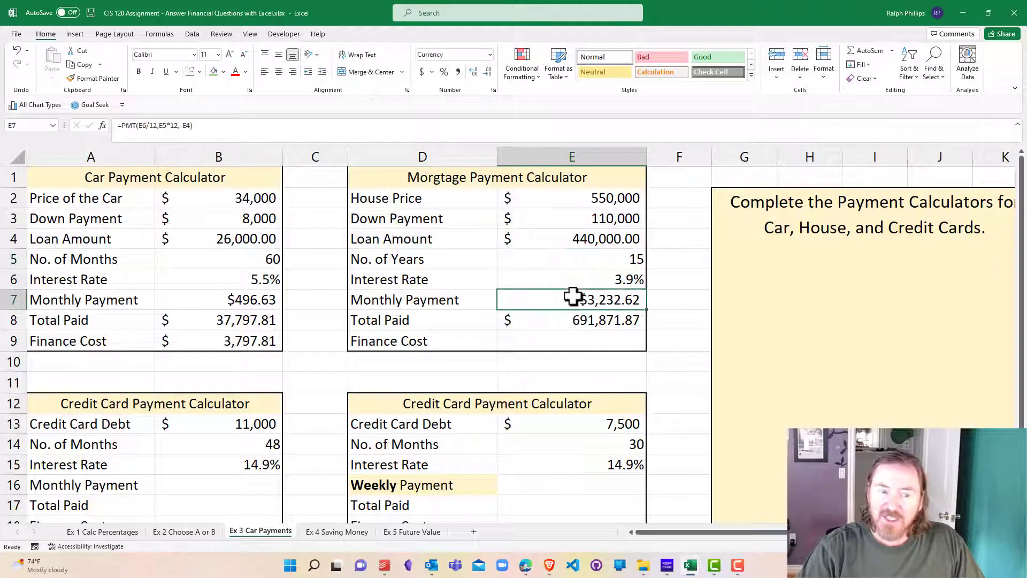
pyautogui.click(599, 318)
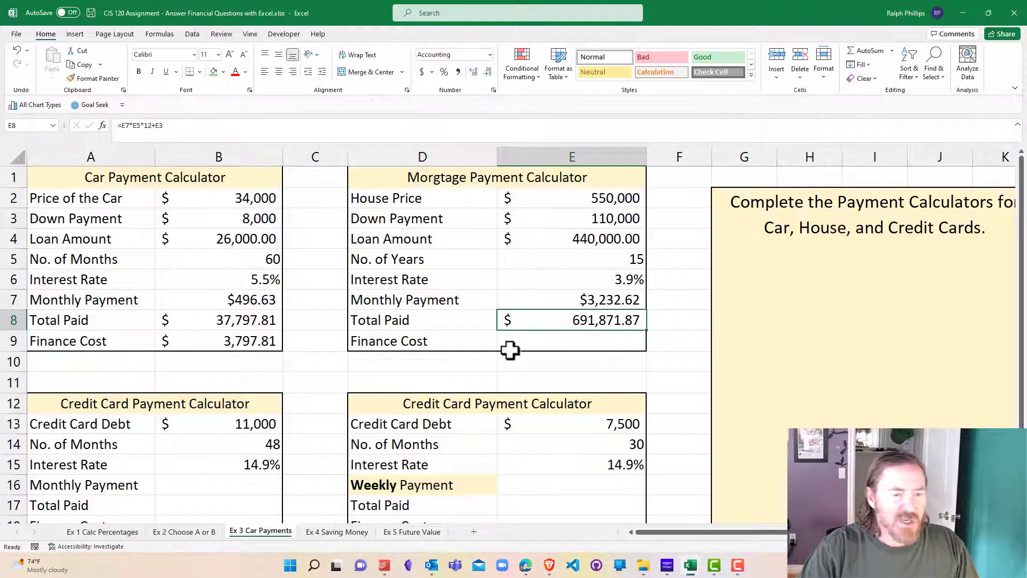
# Enter =E8-E2 in the mortgage Finance Cost cell E9, giving $141,871.87.
pyautogui.click(556, 341)
pyautogui.write('=')
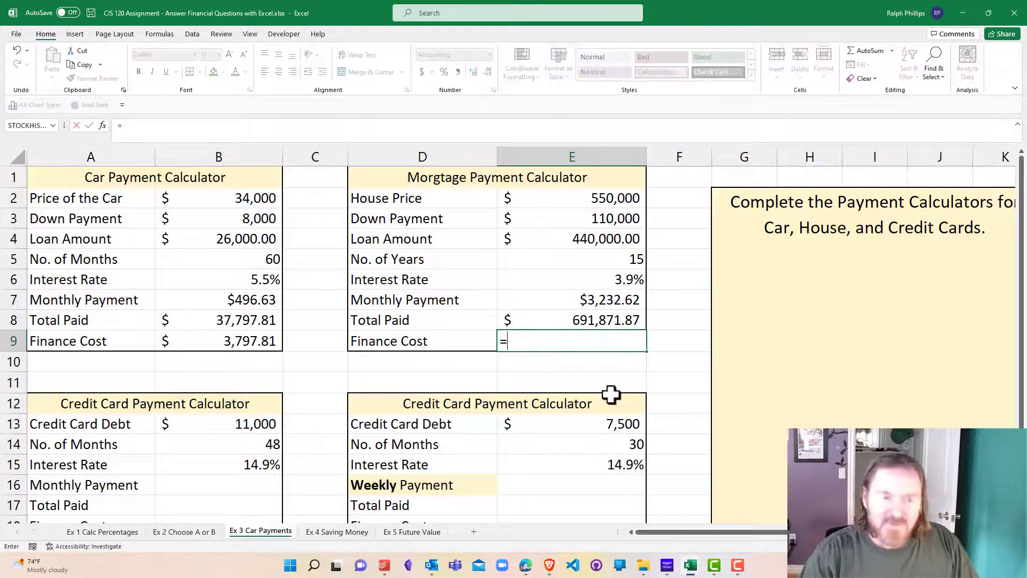
pyautogui.click(596, 322)
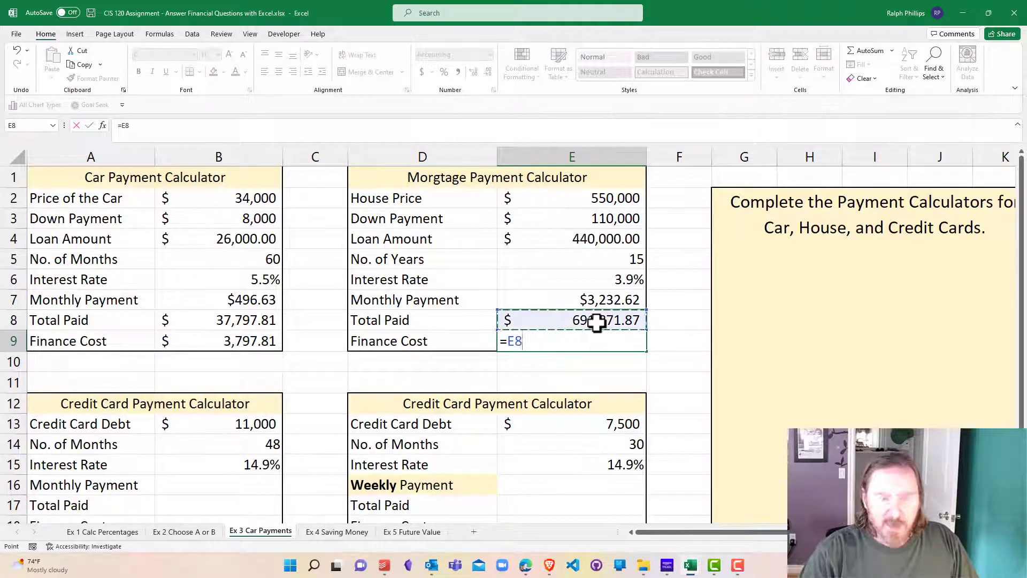
pyautogui.write('-')
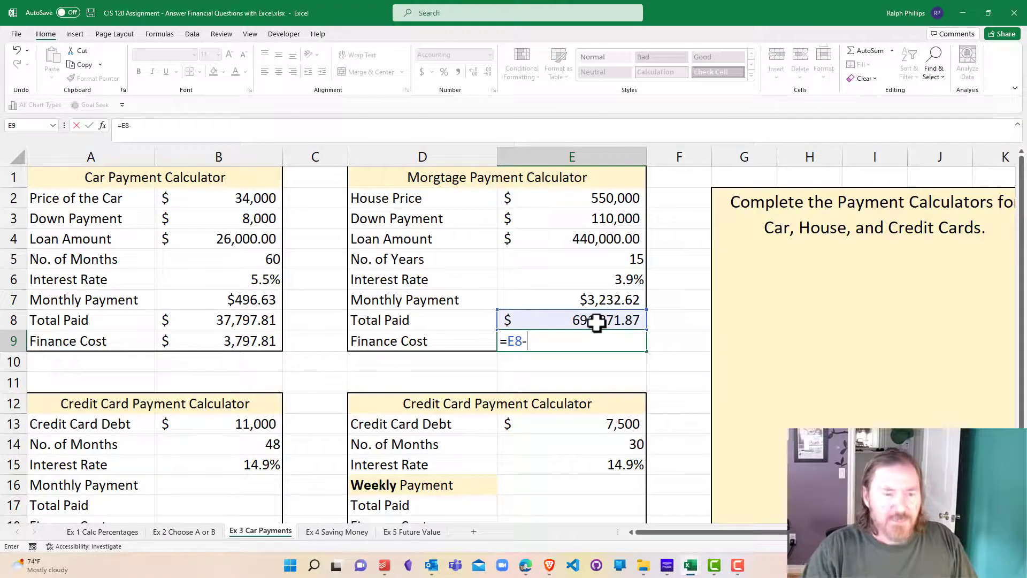
pyautogui.click(584, 201)
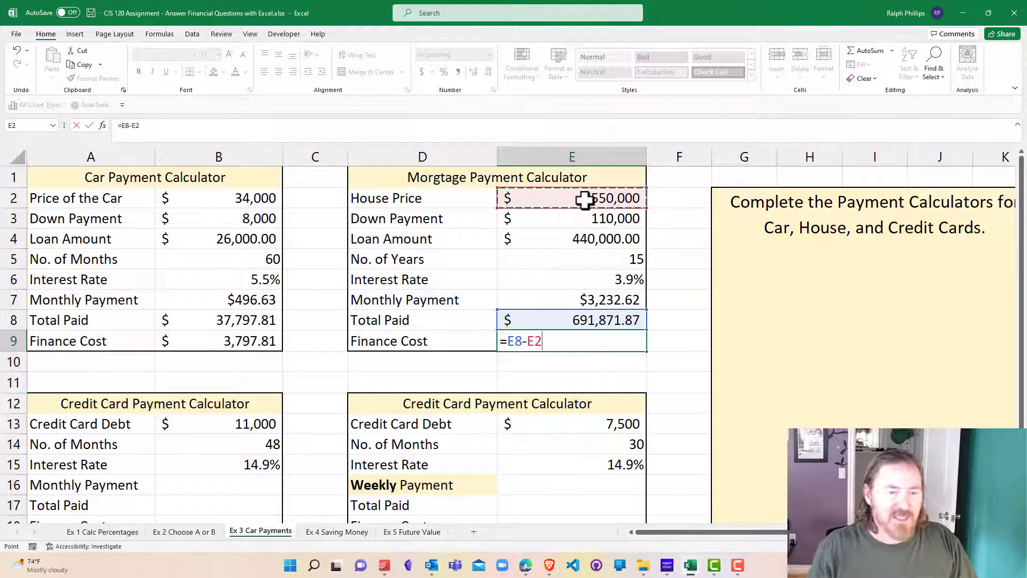
pyautogui.press('Return')
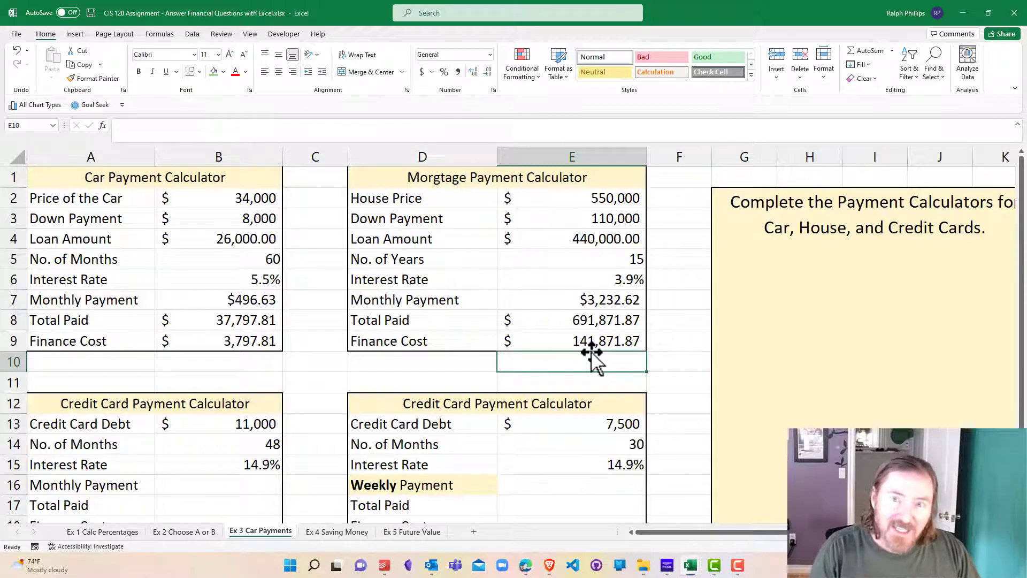
# Set E5 back to 30 years, giving $857,122.44 total paid and $307,122.44 finance cost.
pyautogui.click(614, 261)
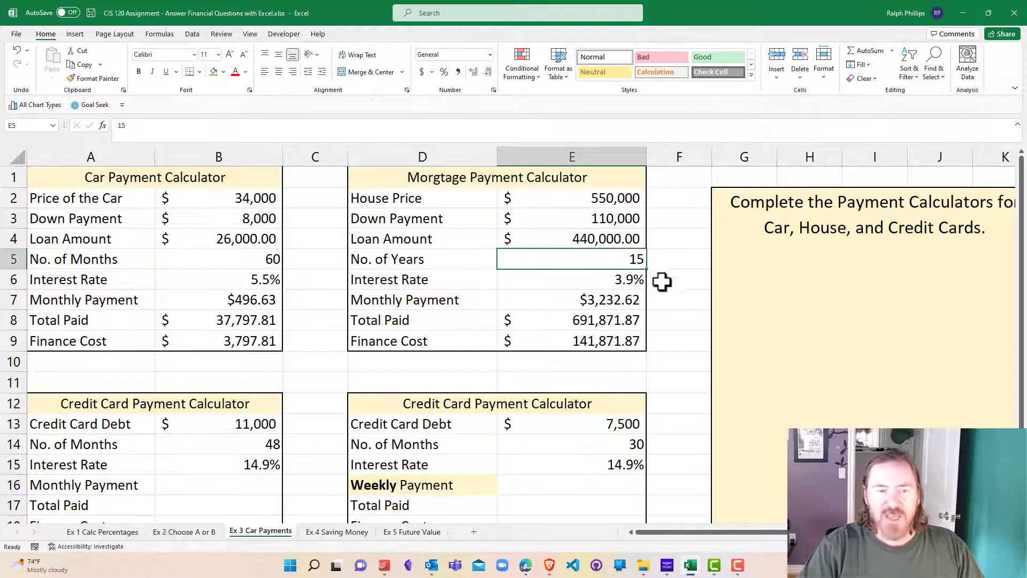
pyautogui.write('30')
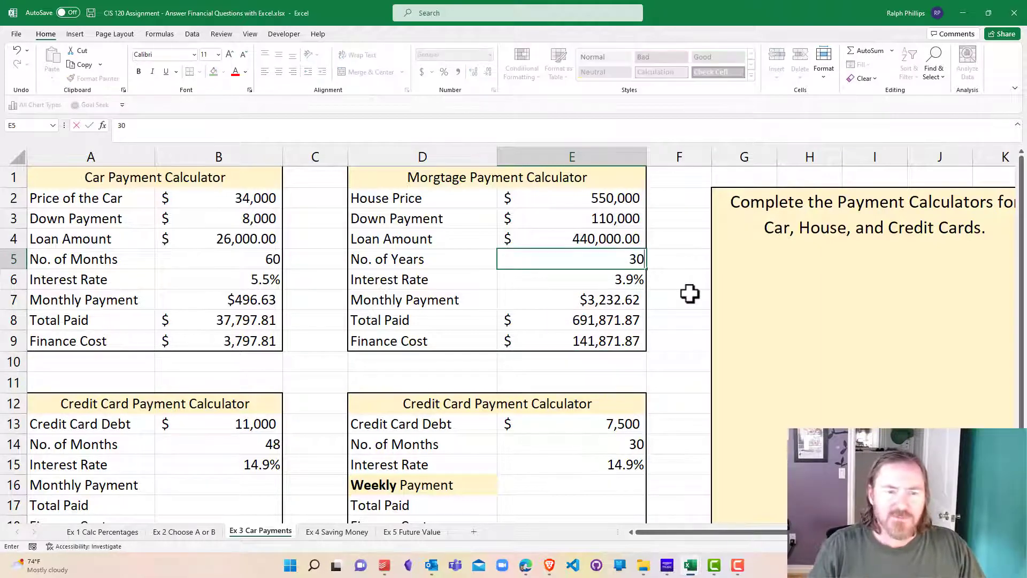
pyautogui.press('Return')
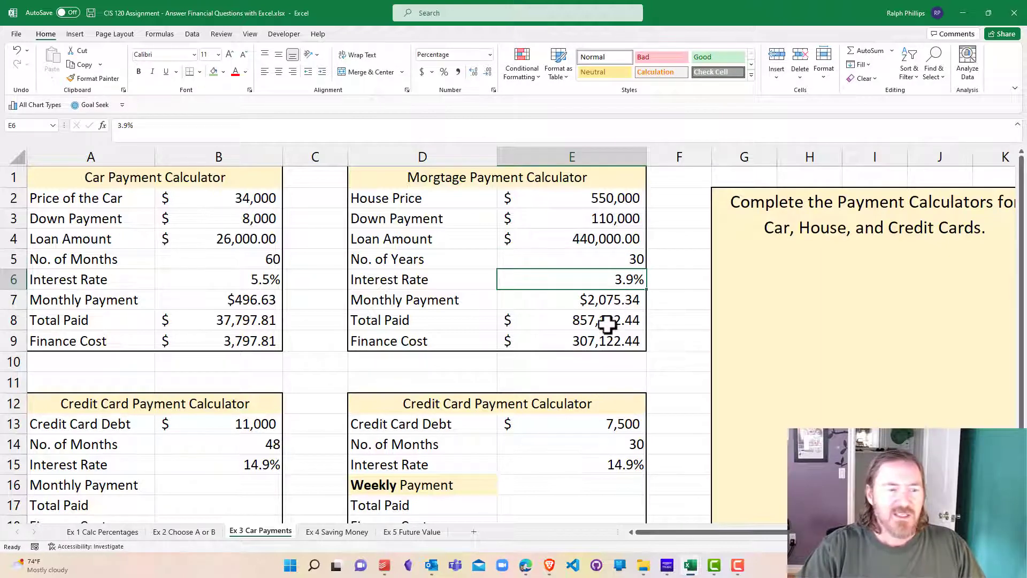
pyautogui.click(635, 322)
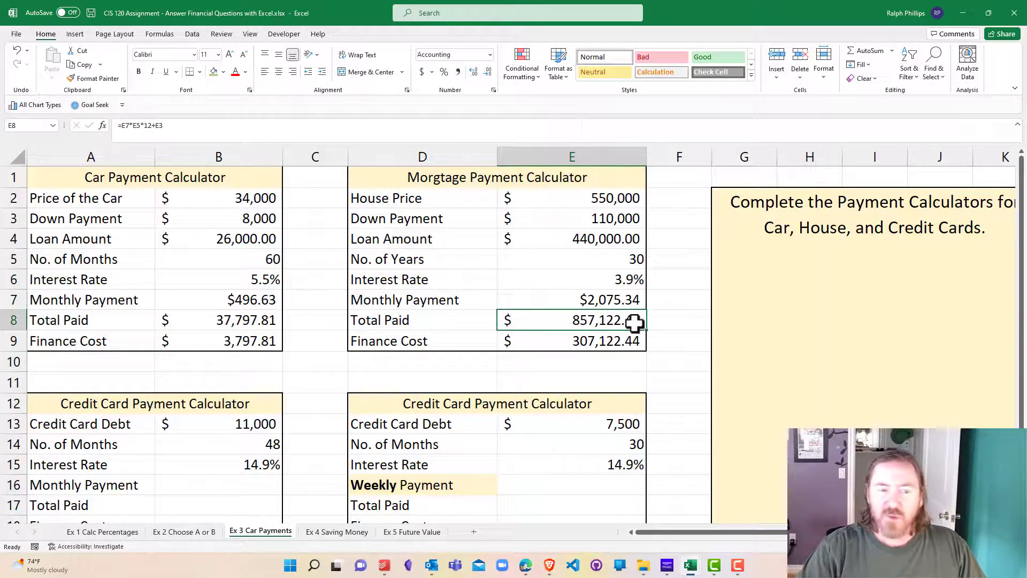
pyautogui.click(608, 340)
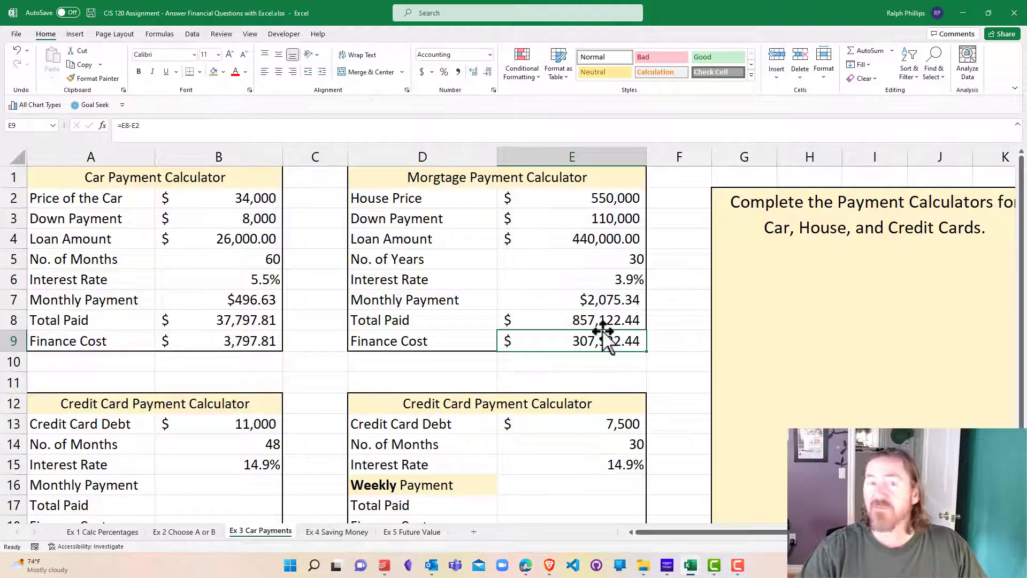
pyautogui.click(582, 365)
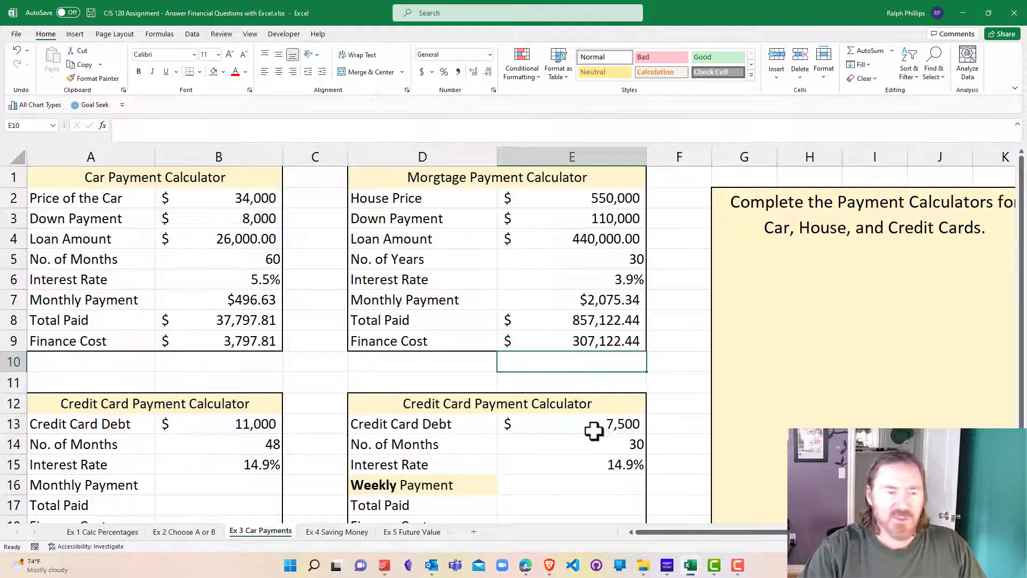
pyautogui.scroll(-4, 578, 422)
pyautogui.scroll(2, 578, 422)
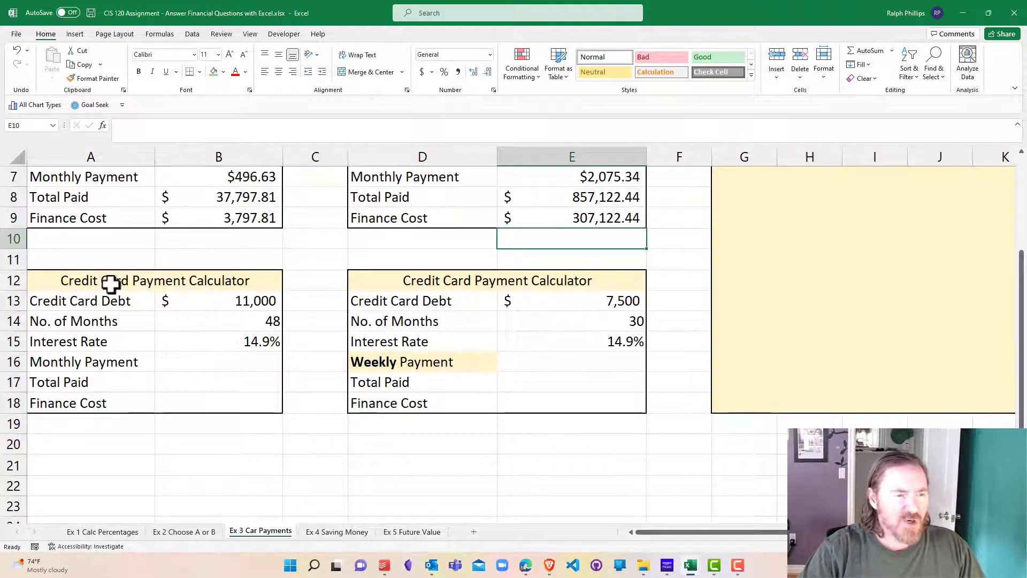
pyautogui.click(261, 381)
pyautogui.click(261, 300)
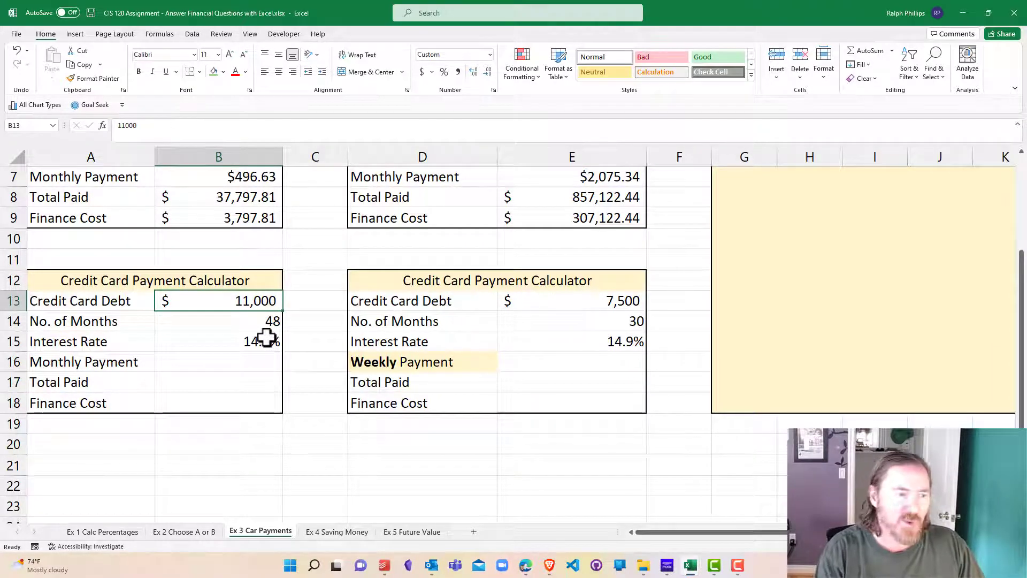
pyautogui.moveTo(266, 372)
pyautogui.mouseDown()
pyautogui.moveTo(266, 359)
pyautogui.moveTo(268, 381)
pyautogui.mouseUp()
pyautogui.click(264, 339)
pyautogui.click(252, 319)
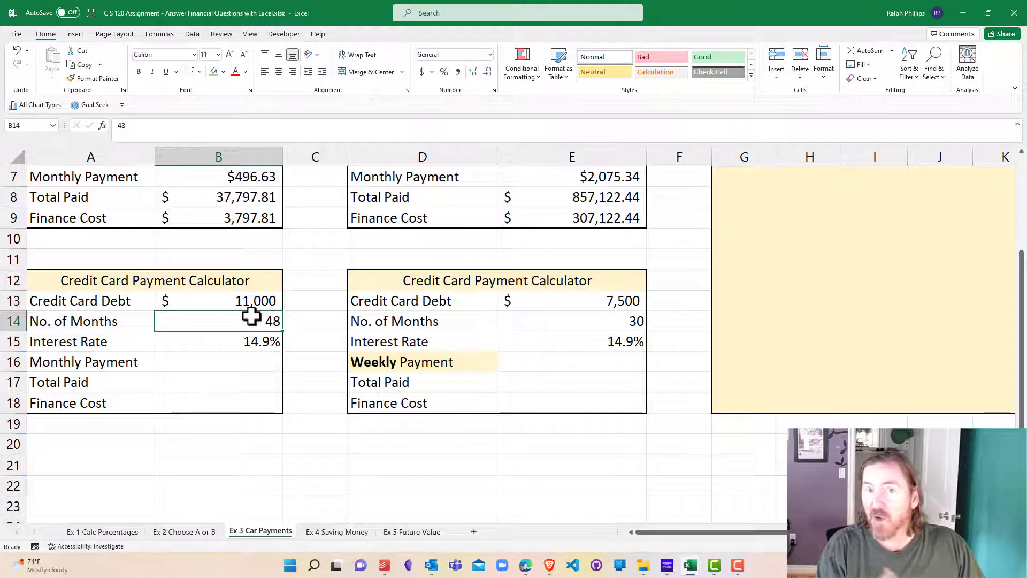
# Type =pmt(B15/12,B14, into the credit card Monthly Payment cell B16.
pyautogui.click(206, 365)
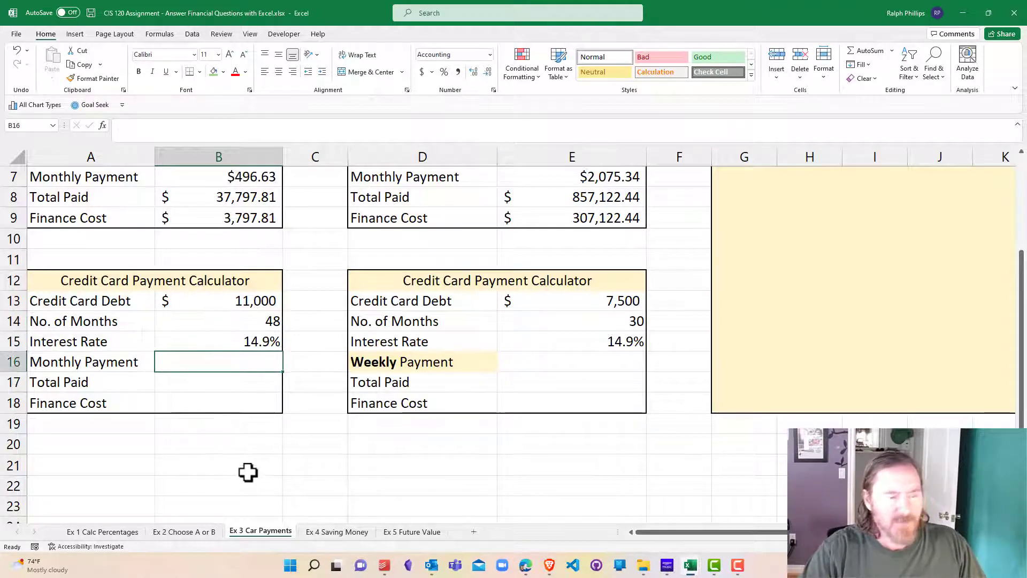
pyautogui.write('=pmt(')
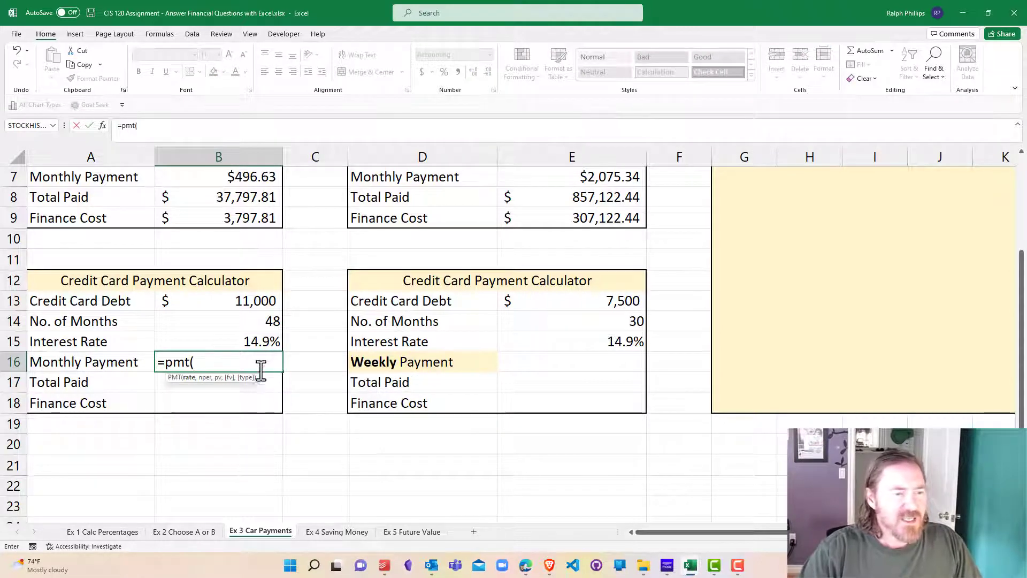
pyautogui.click(261, 338)
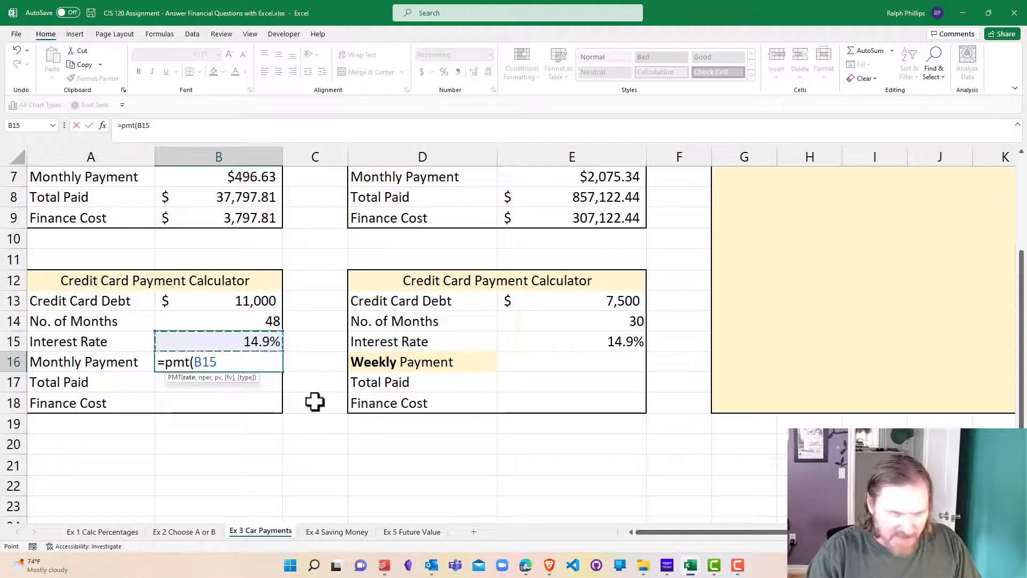
pyautogui.write('/12,')
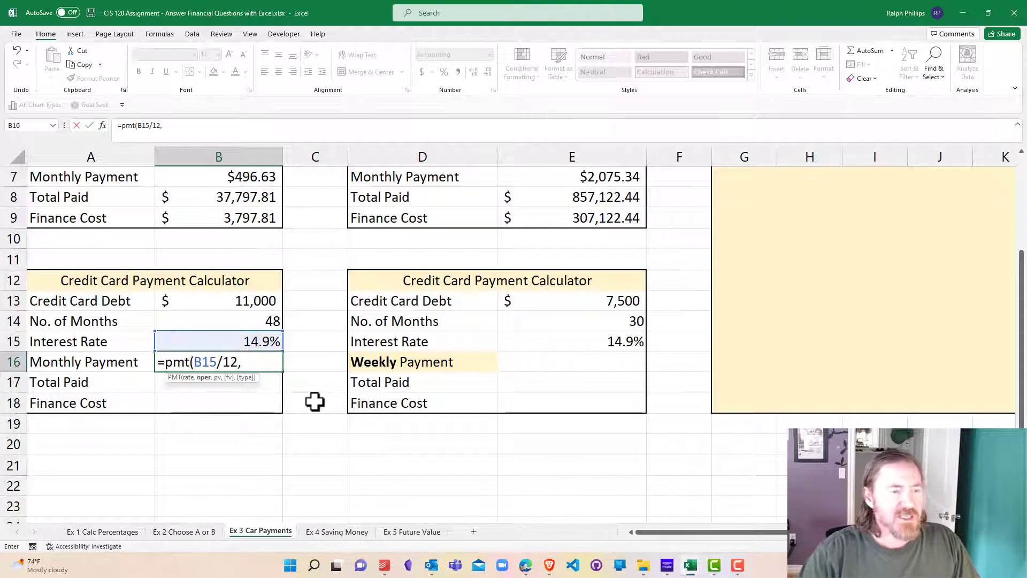
pyautogui.click(269, 322)
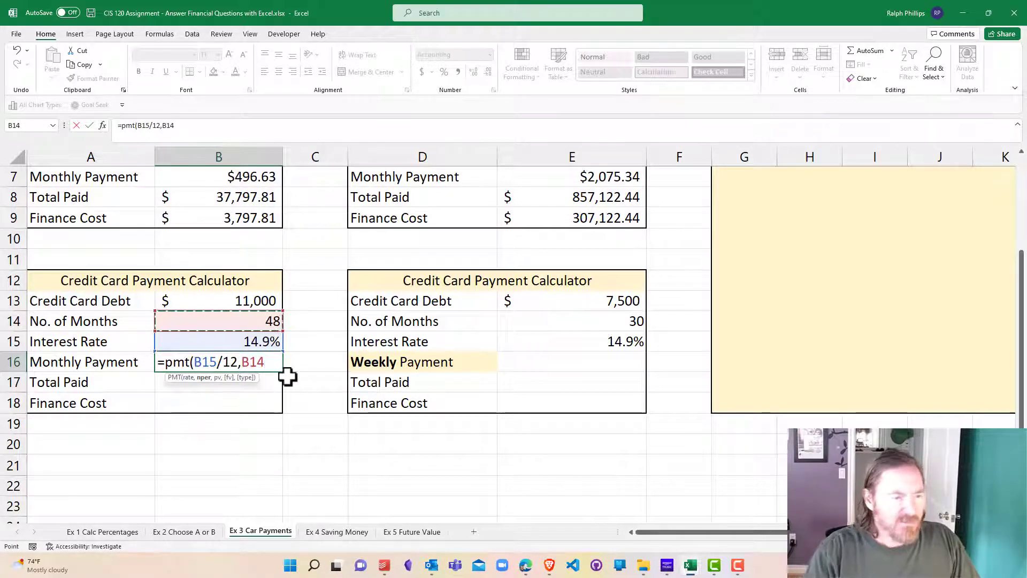
pyautogui.write(',-')
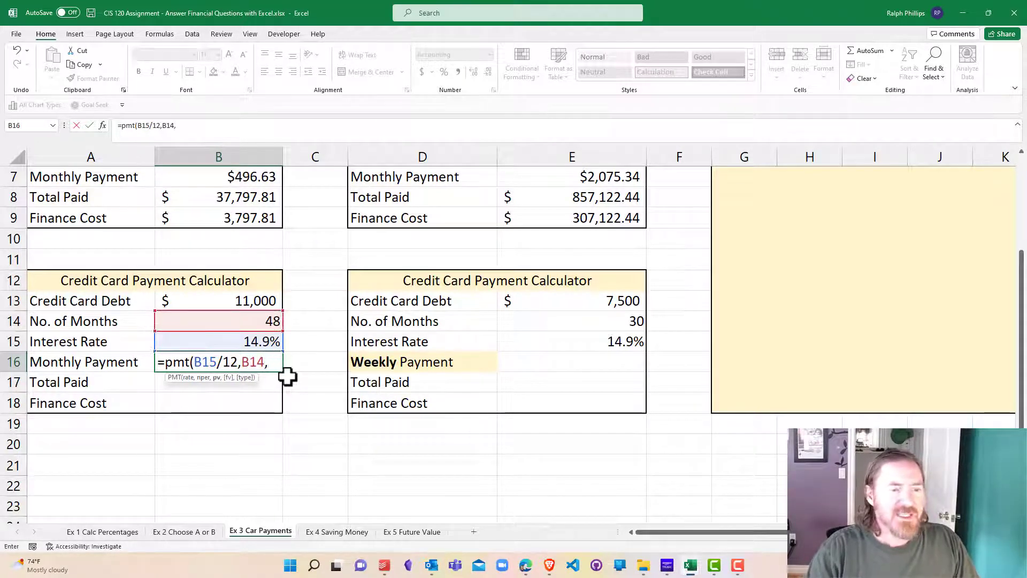
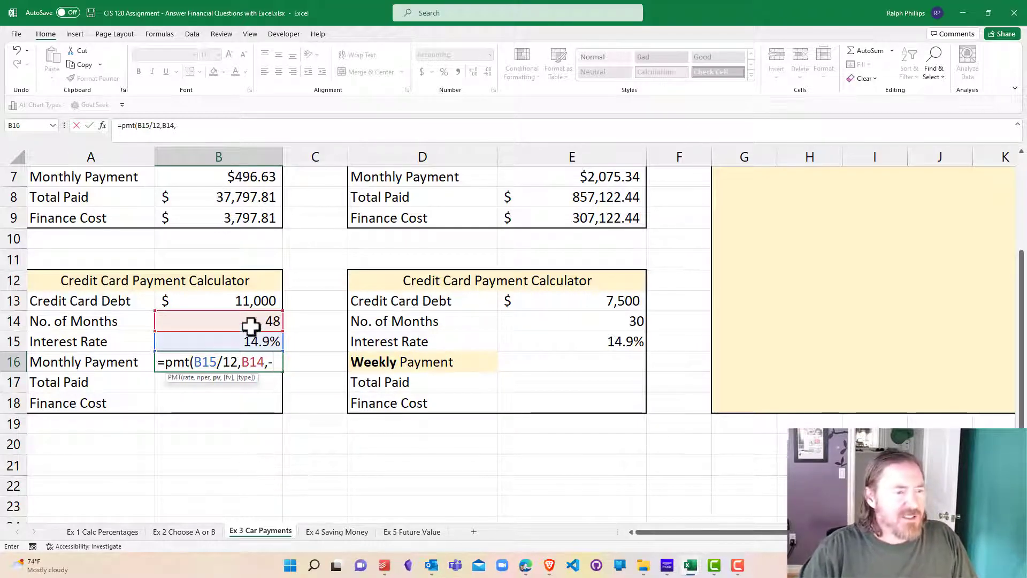
# Finish the B16 PMT formula with -B13, giving a $305.58 monthly payment.
pyautogui.click(255, 301)
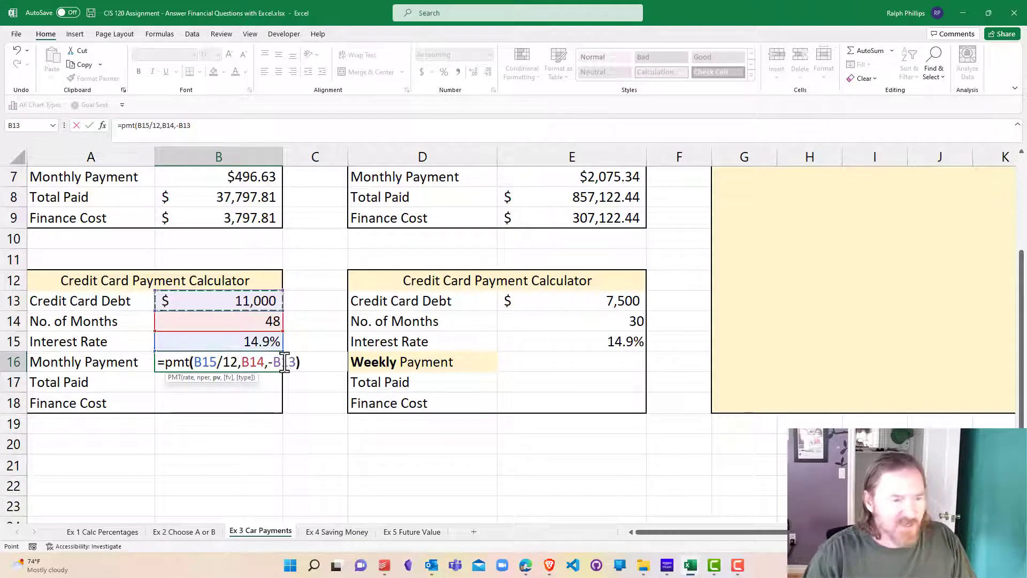
pyautogui.write(')')
pyautogui.press('Return')
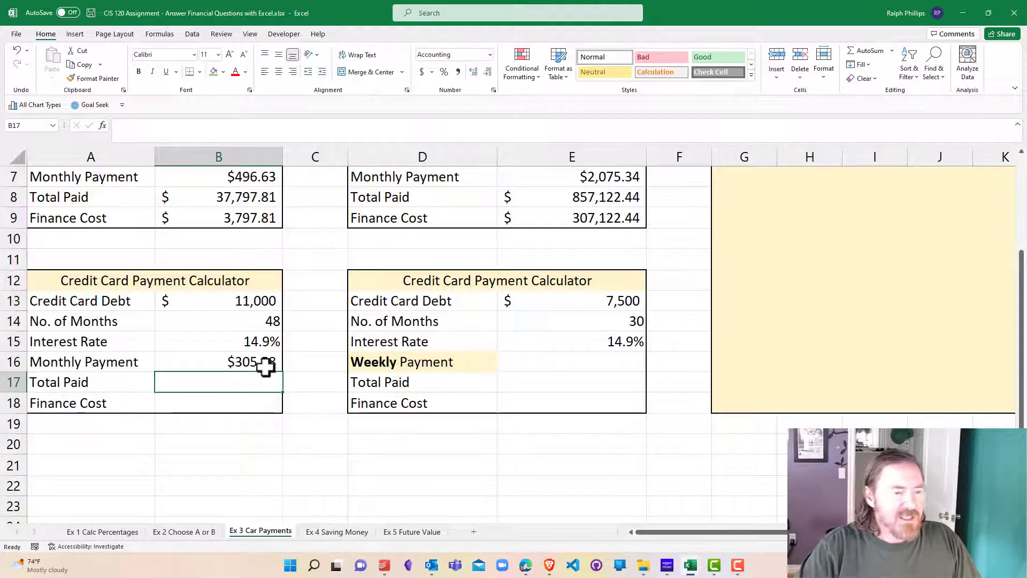
# Enter =B16*B14 in B17 so Total Paid shows $14,667.88.
pyautogui.write('=')
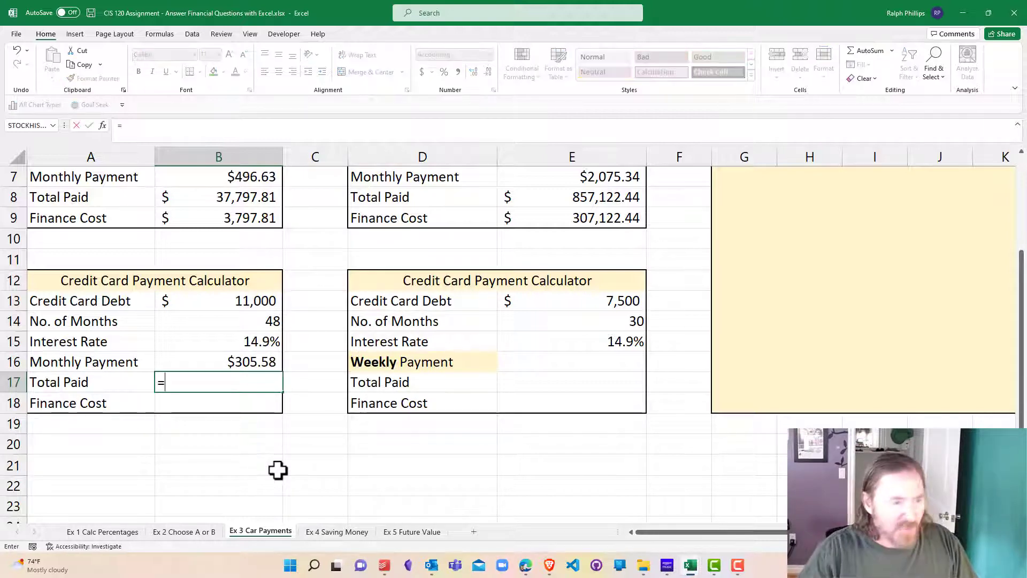
pyautogui.click(247, 362)
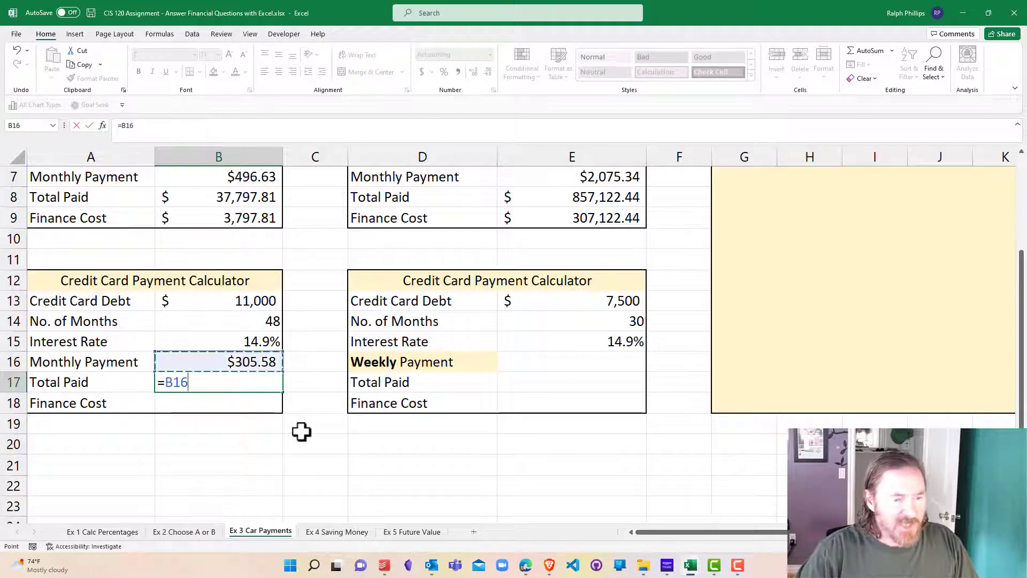
pyautogui.write('*')
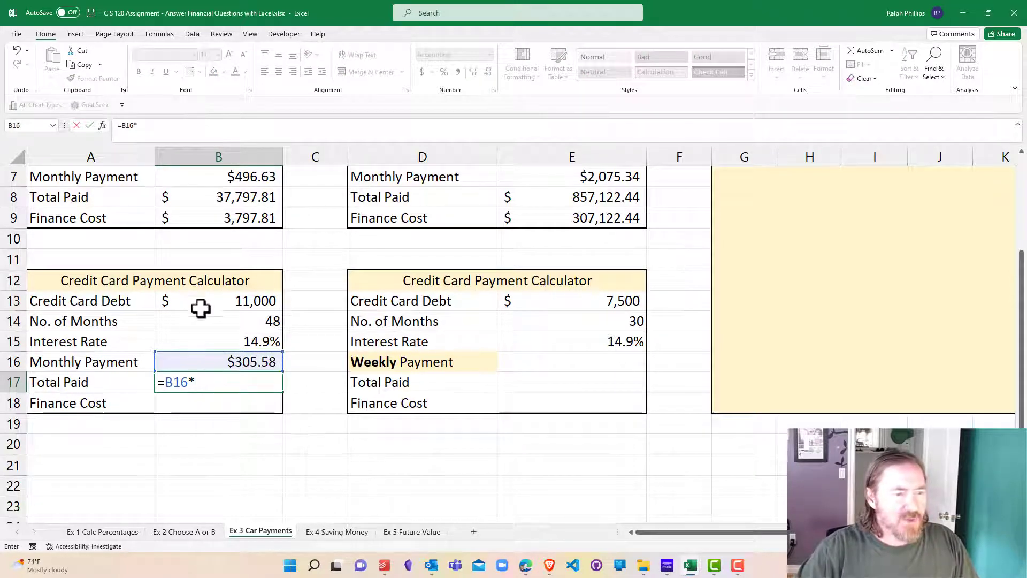
pyautogui.click(216, 322)
pyautogui.press('Return')
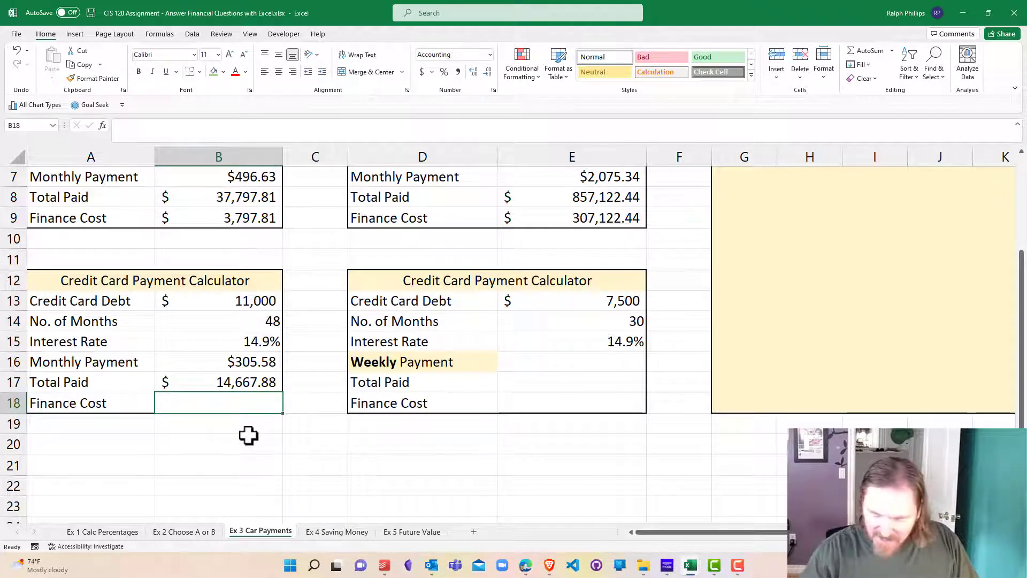
# Enter =B17-B13 in B18 so Finance Cost shows $3,667.88.
pyautogui.write('=')
pyautogui.click(263, 383)
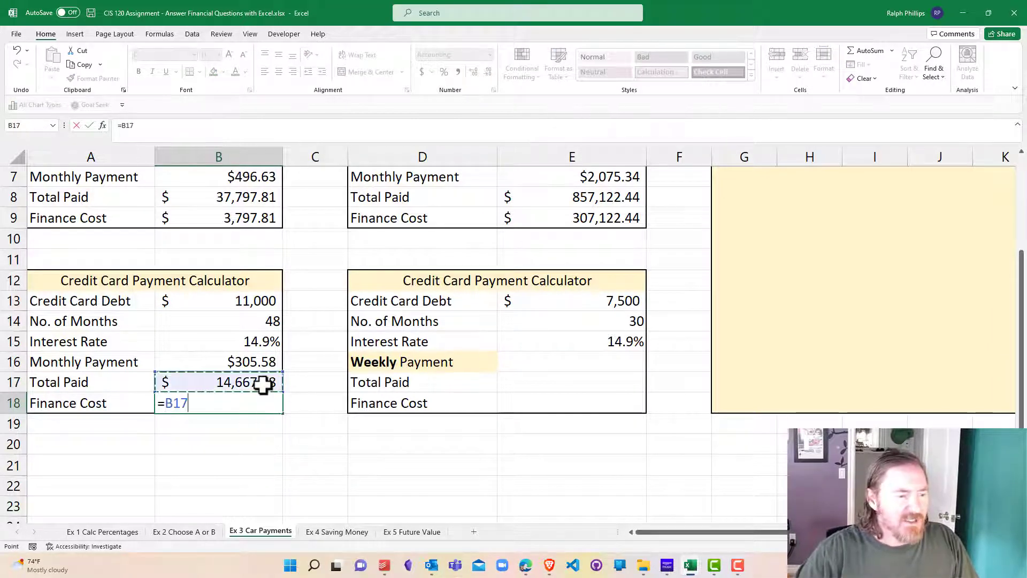
pyautogui.write('-')
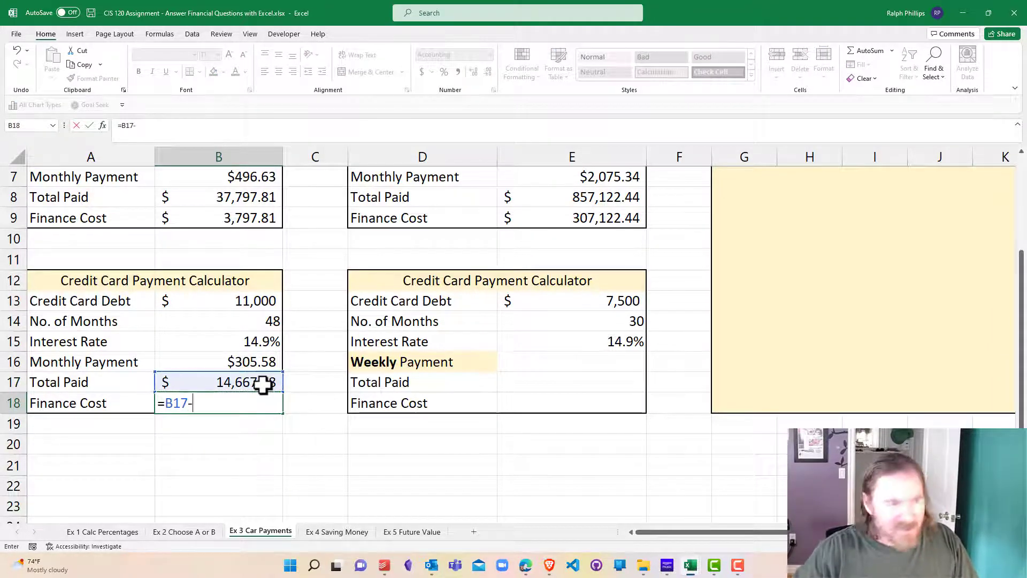
pyautogui.click(268, 299)
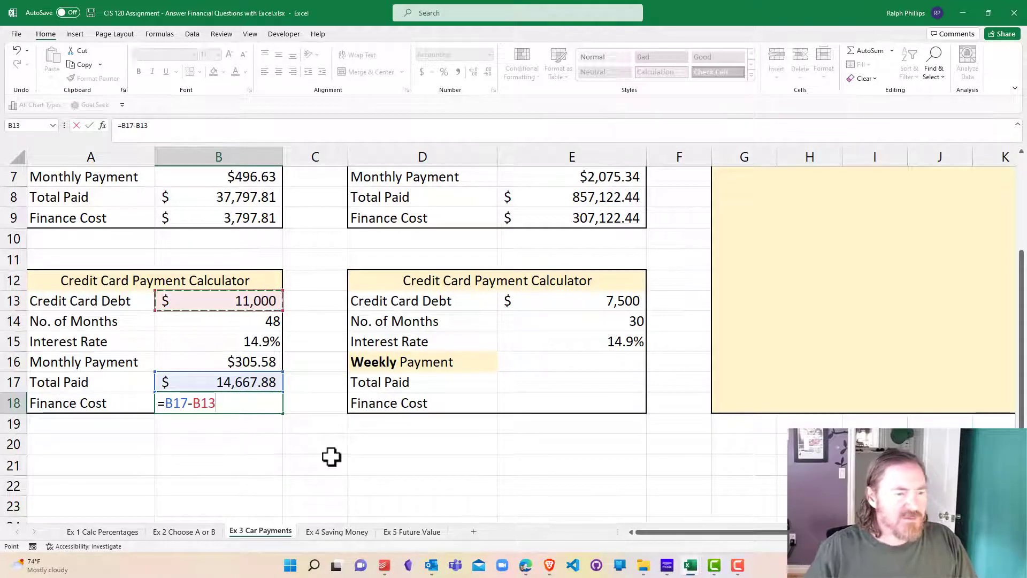
pyautogui.press('Return')
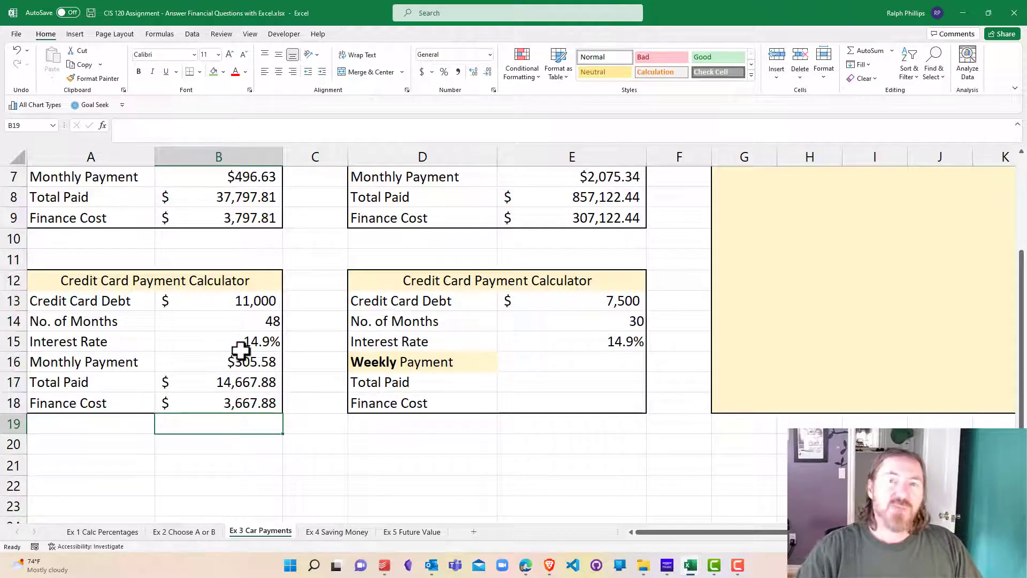
pyautogui.click(259, 447)
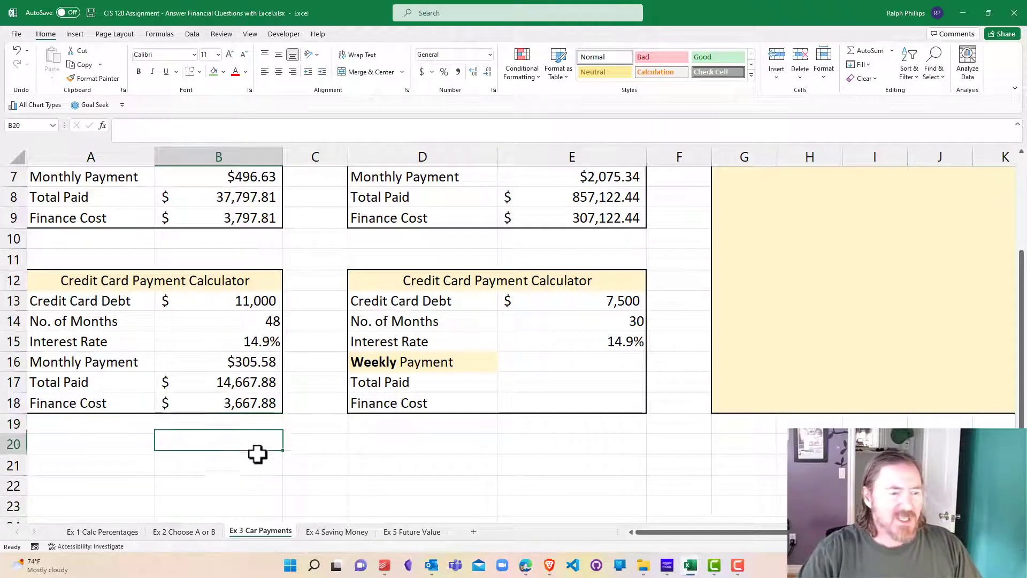
pyautogui.click(254, 425)
pyautogui.click(252, 406)
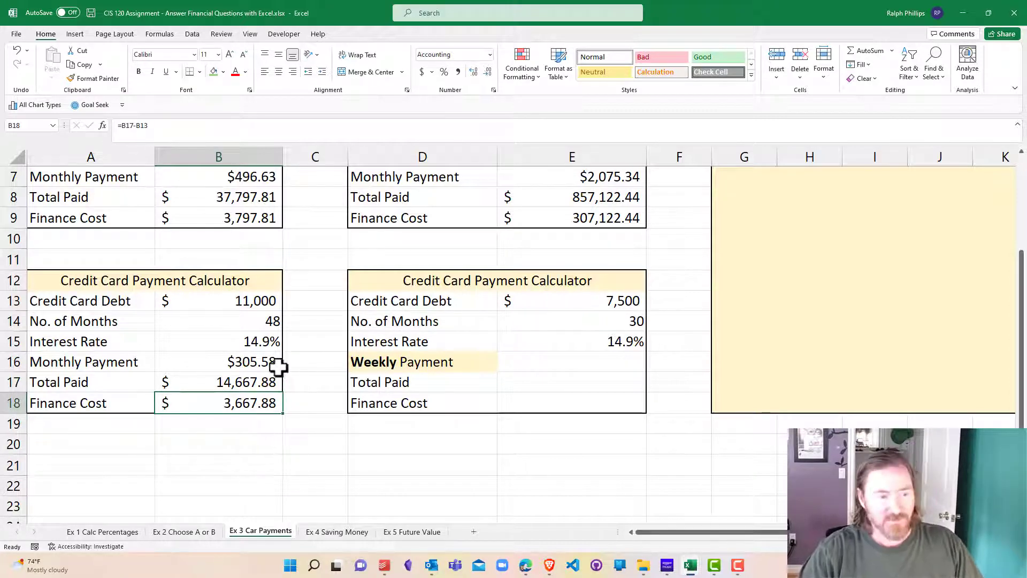
pyautogui.click(255, 359)
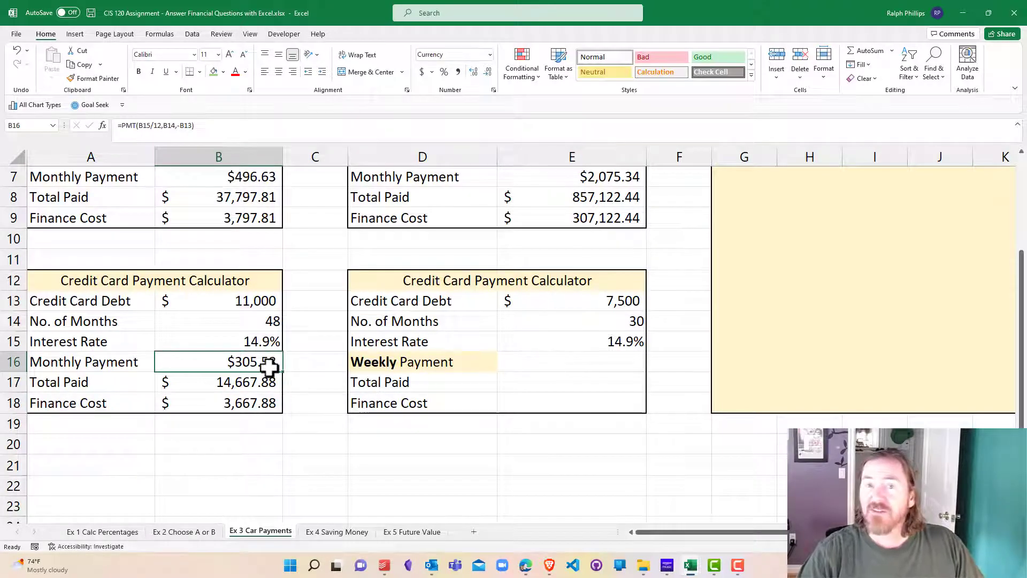
pyautogui.click(392, 484)
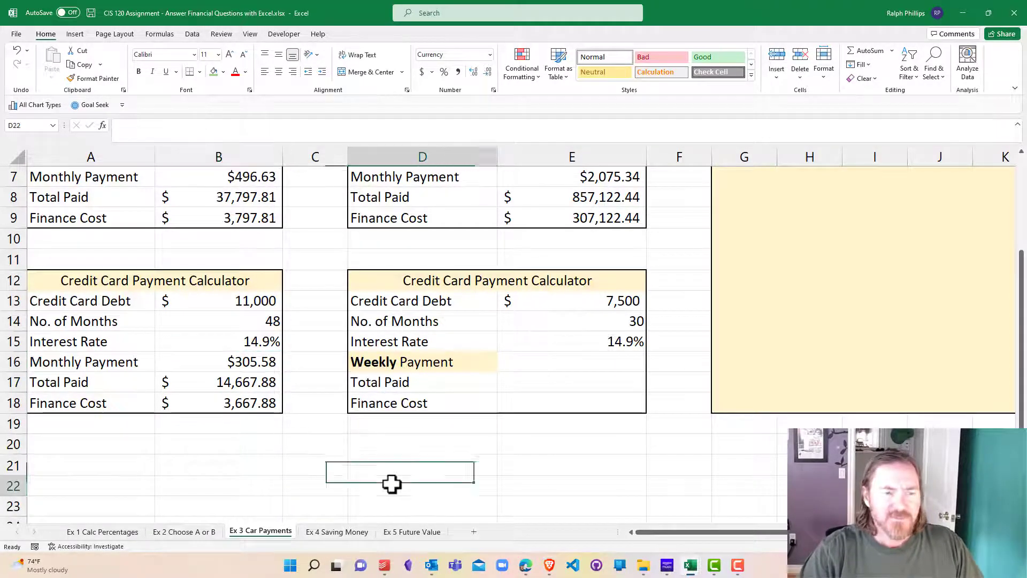
pyautogui.click(530, 361)
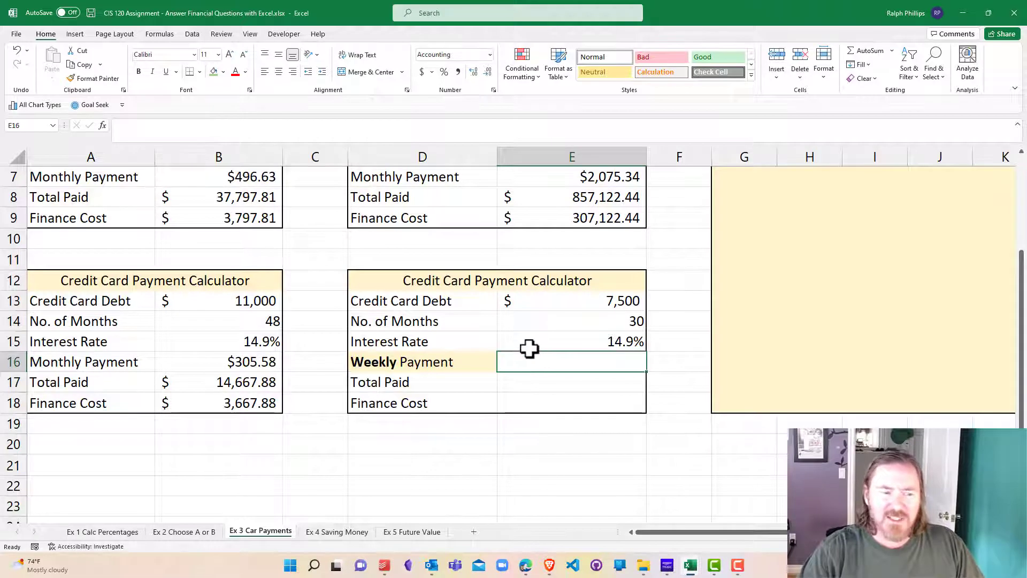
pyautogui.click(369, 367)
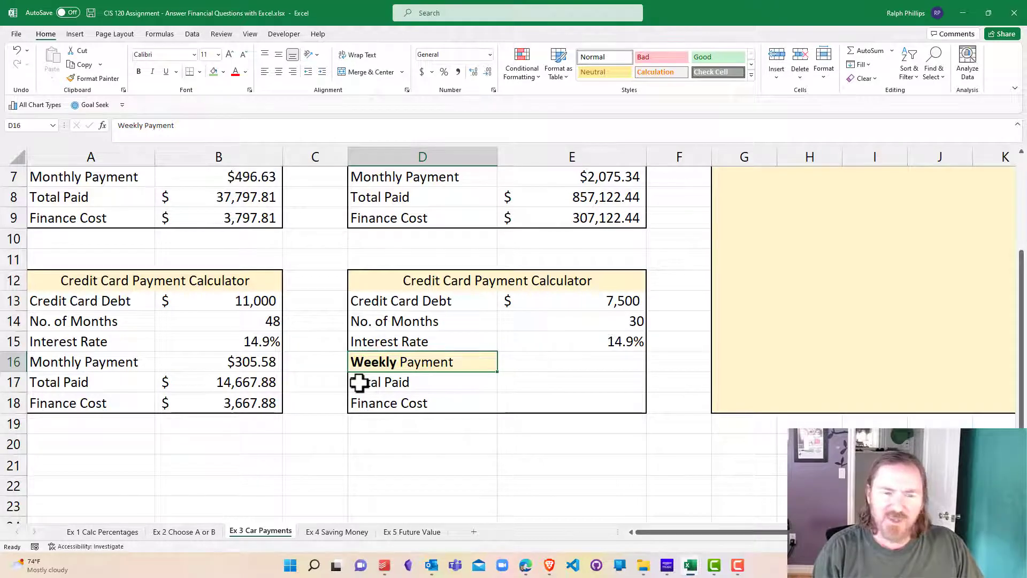
pyautogui.click(595, 448)
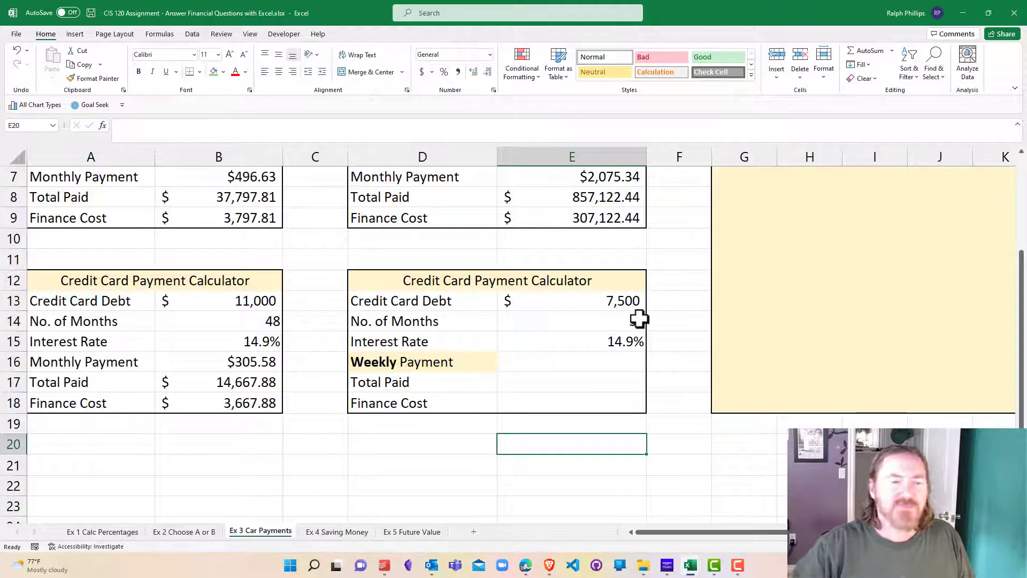
# Enter =30/7 in helper cell E20 to get 4.285714286 weeks per month.
pyautogui.press('Down')
pyautogui.press('Down')
pyautogui.click(599, 451)
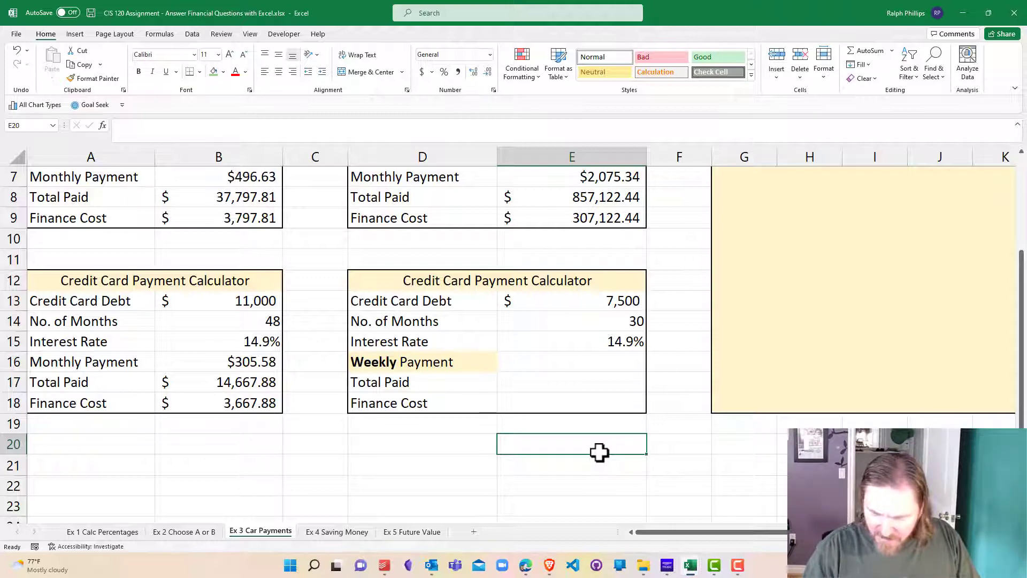
pyautogui.write('=')
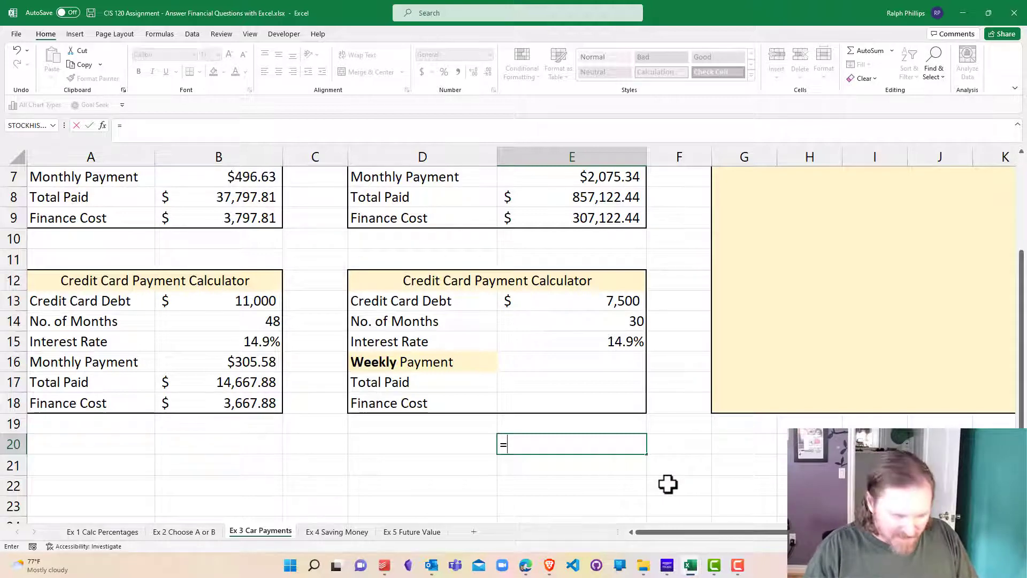
pyautogui.write('30')
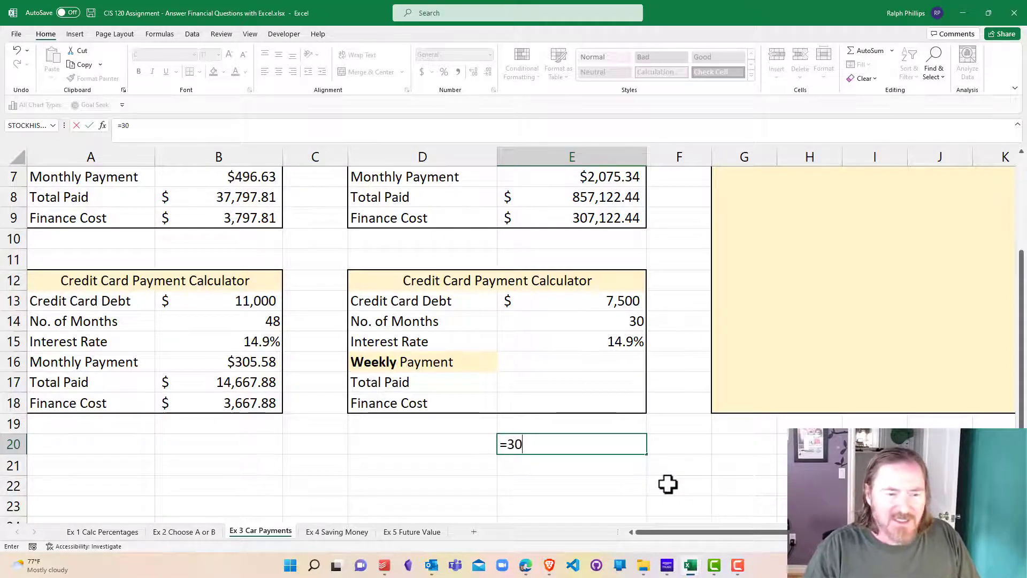
pyautogui.write('/7')
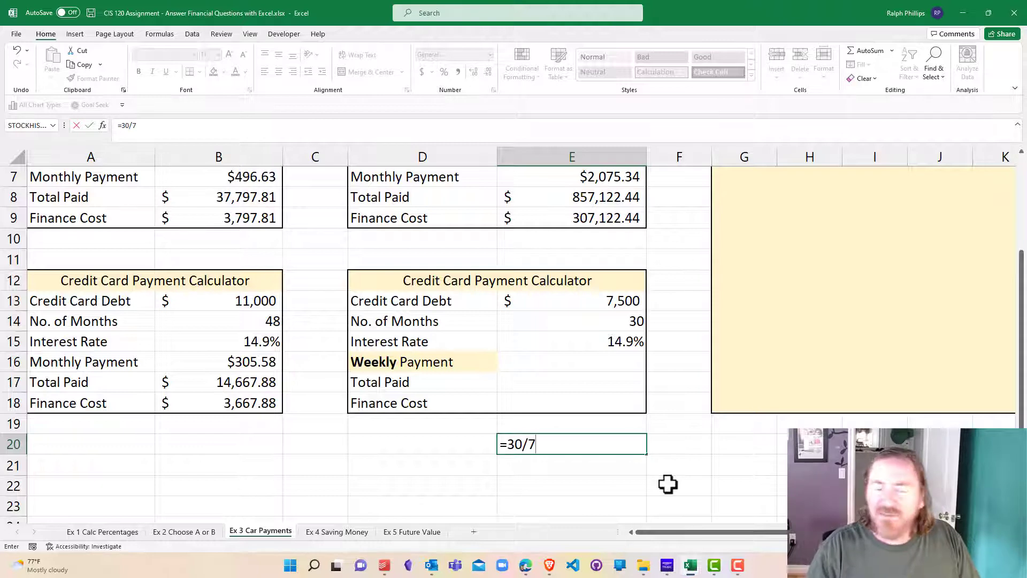
pyautogui.press('Return')
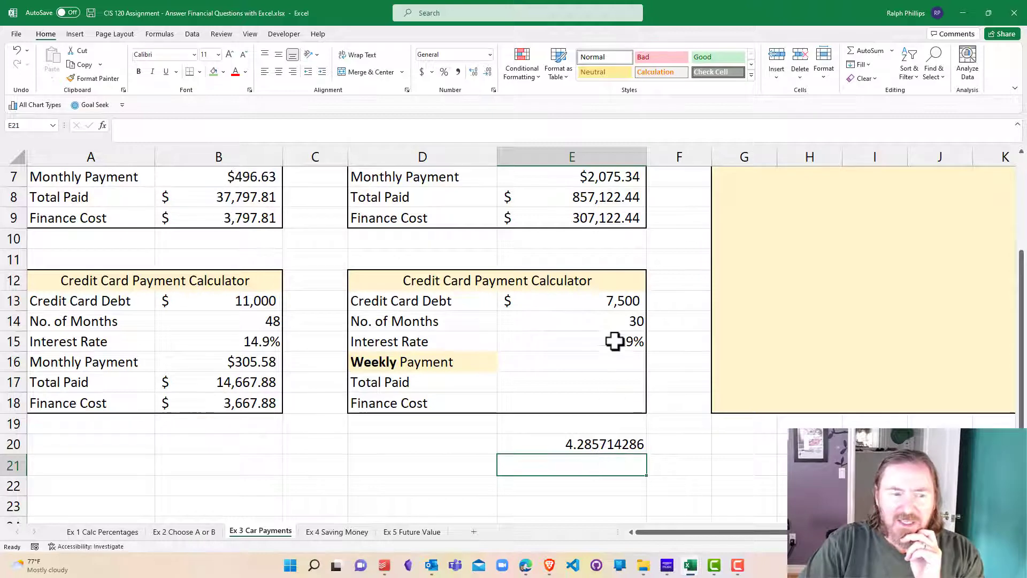
# Multiply E20 by the months in E14 in E21, giving 128.5714286 total weeks.
pyautogui.click(602, 321)
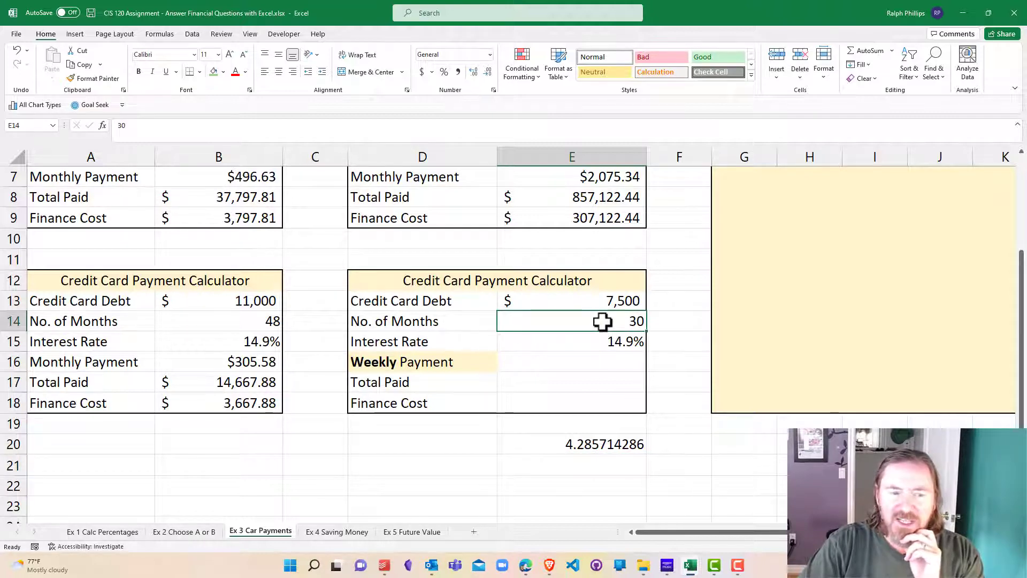
pyautogui.click(591, 417)
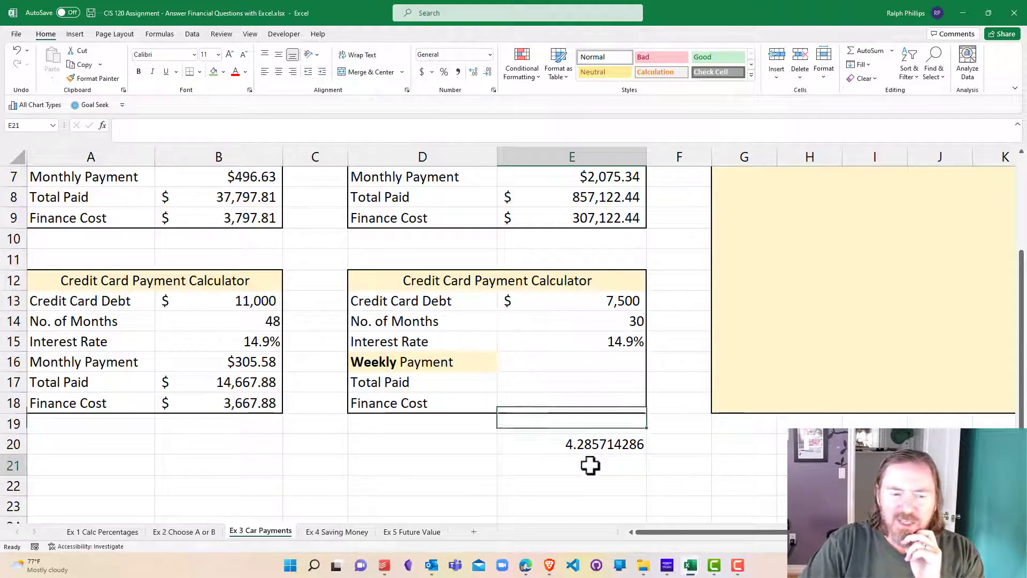
pyautogui.click(590, 464)
pyautogui.write('=')
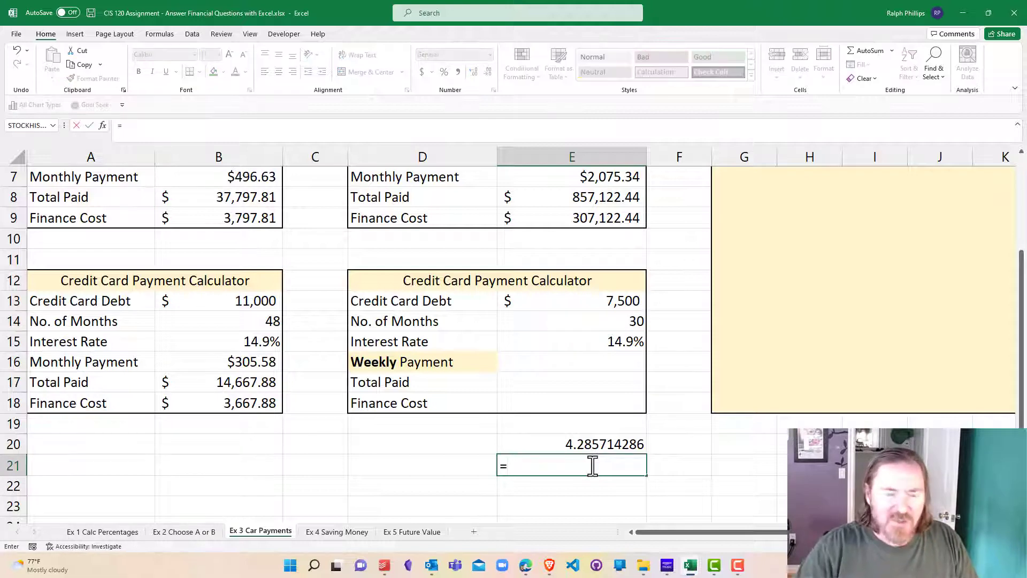
pyautogui.click(611, 447)
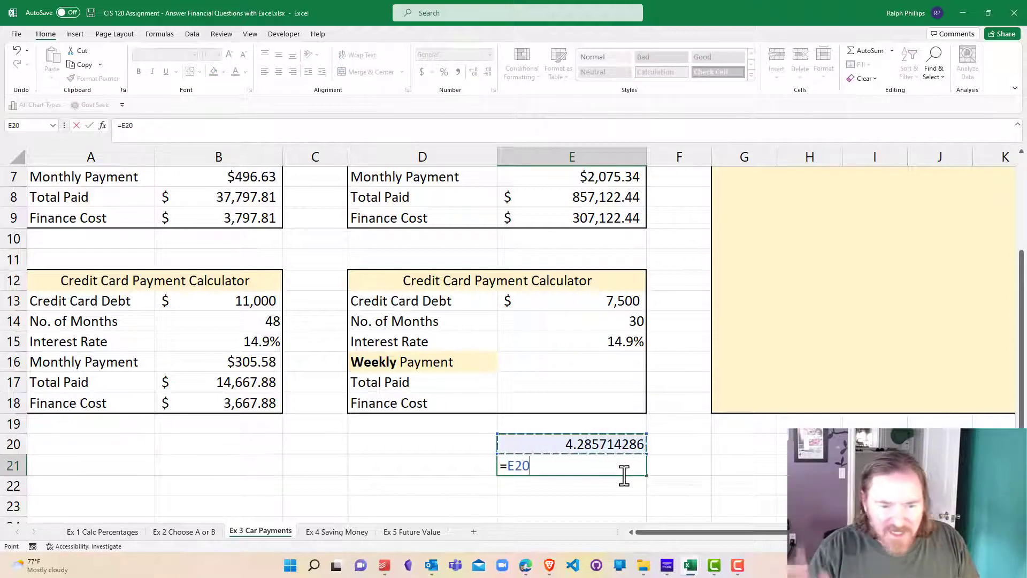
pyautogui.write('*')
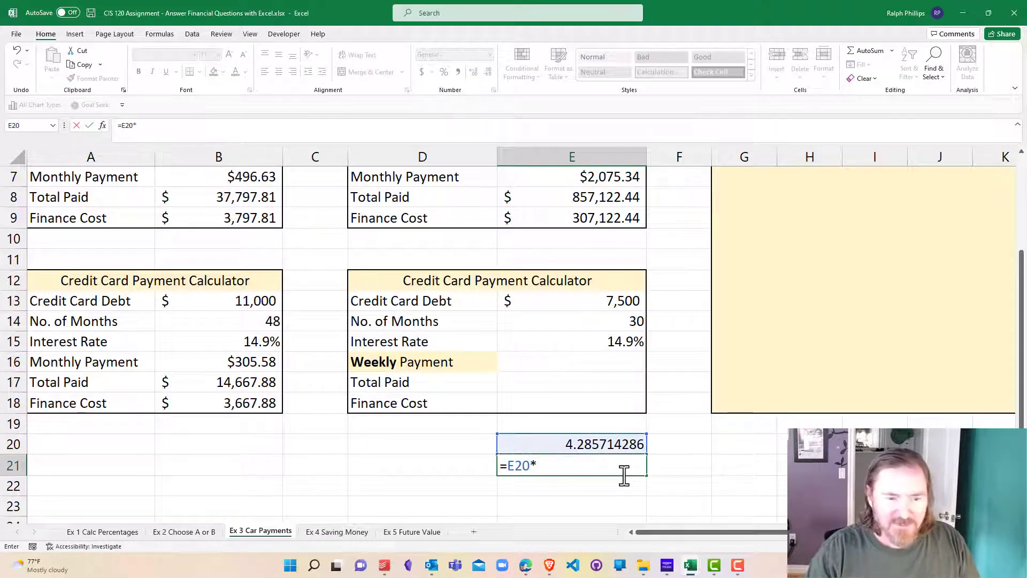
pyautogui.click(605, 324)
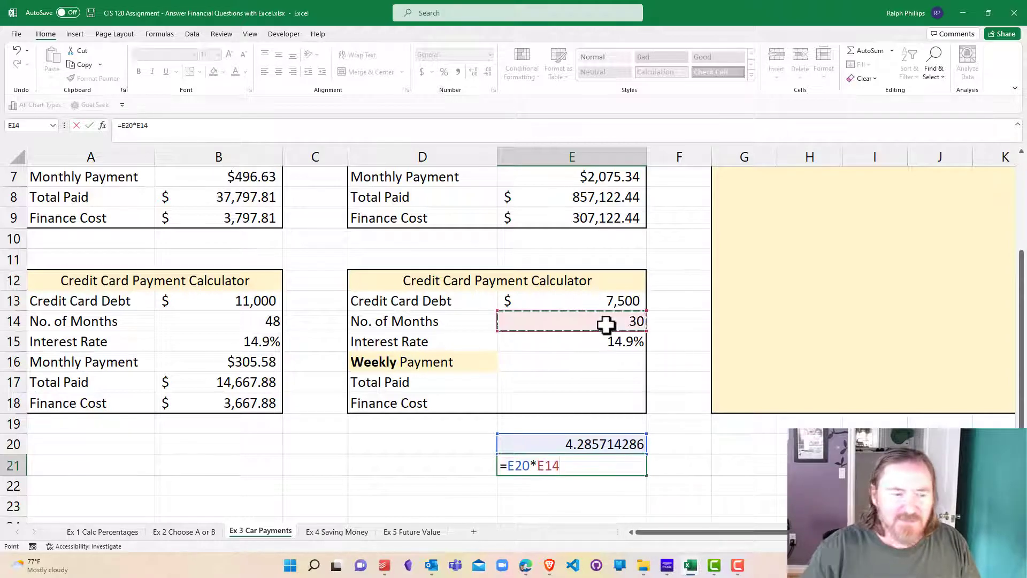
pyautogui.press('Return')
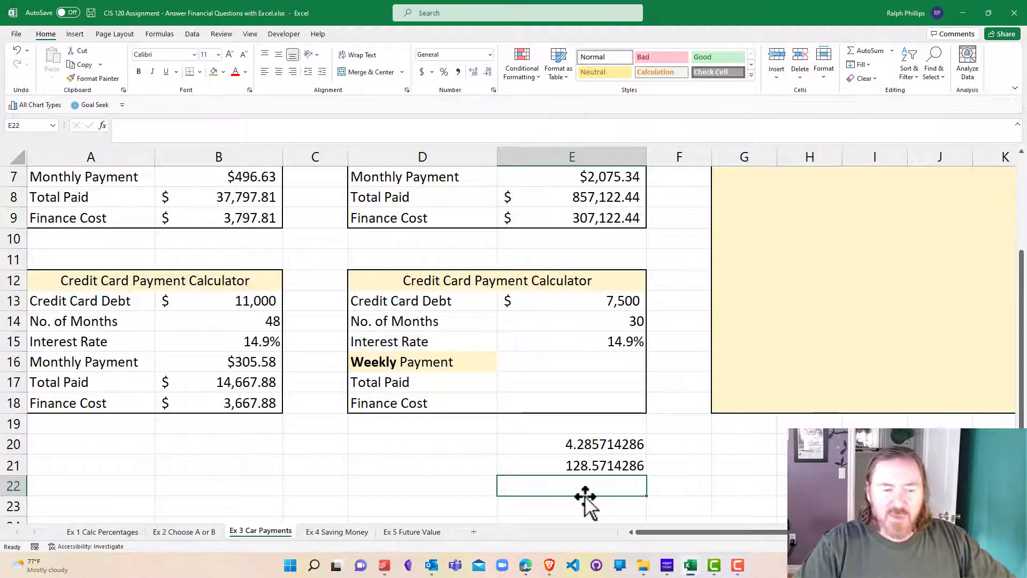
# Review the E21 and E20 helper formulas before moving to Weekly Payment cell E16.
pyautogui.click(587, 469)
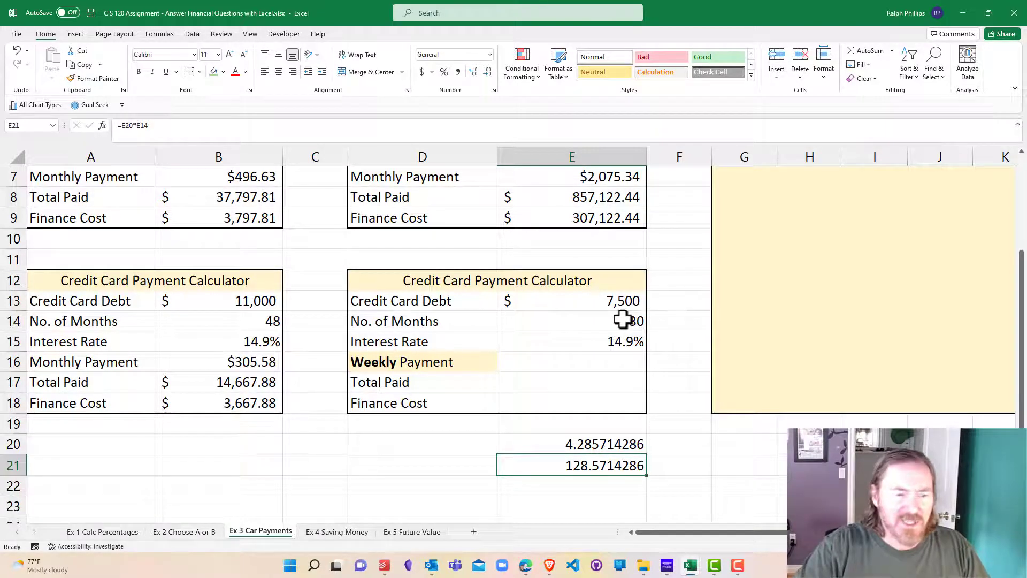
pyautogui.click(606, 444)
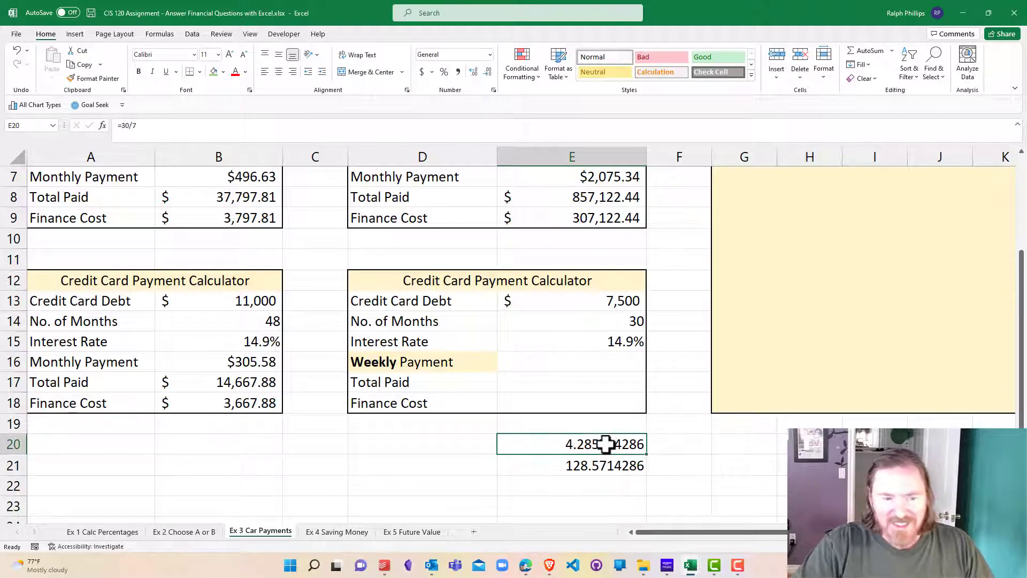
pyautogui.click(570, 386)
pyautogui.click(569, 361)
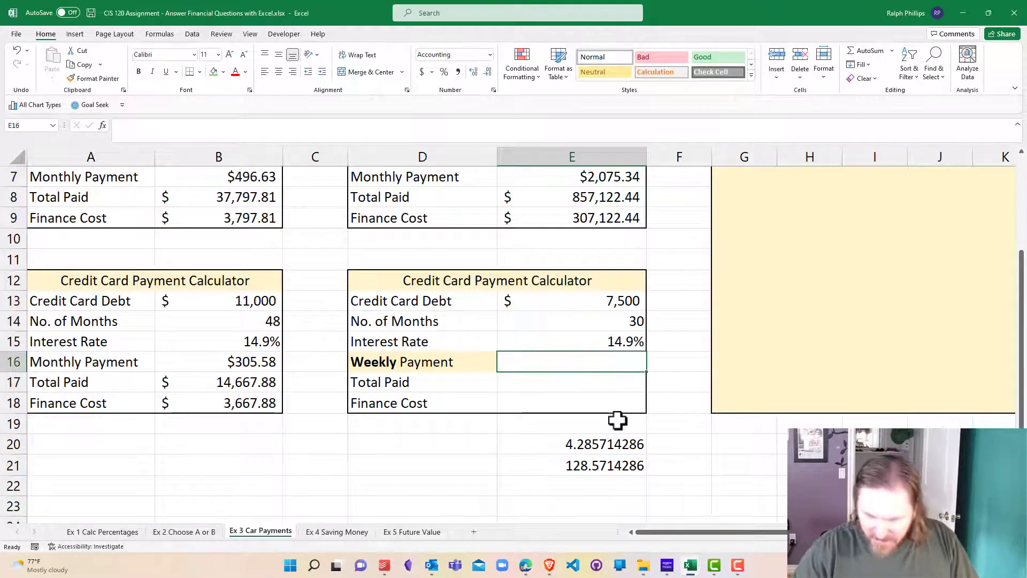
# Enter =PMT(E15/52,E14*4.29,-E13) in E16 for a $69.76 weekly payment.
pyautogui.write('=pmt(')
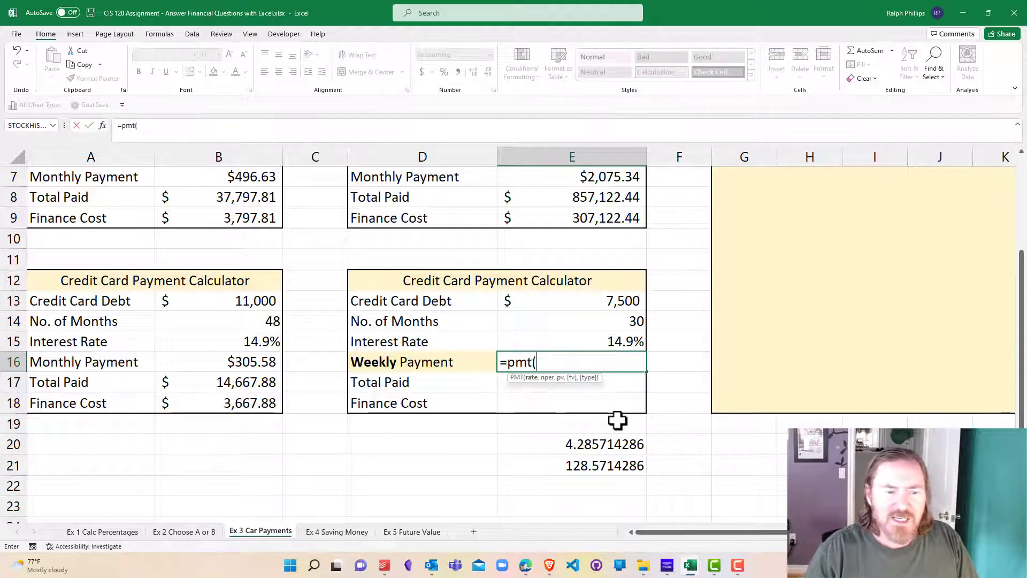
pyautogui.click(627, 341)
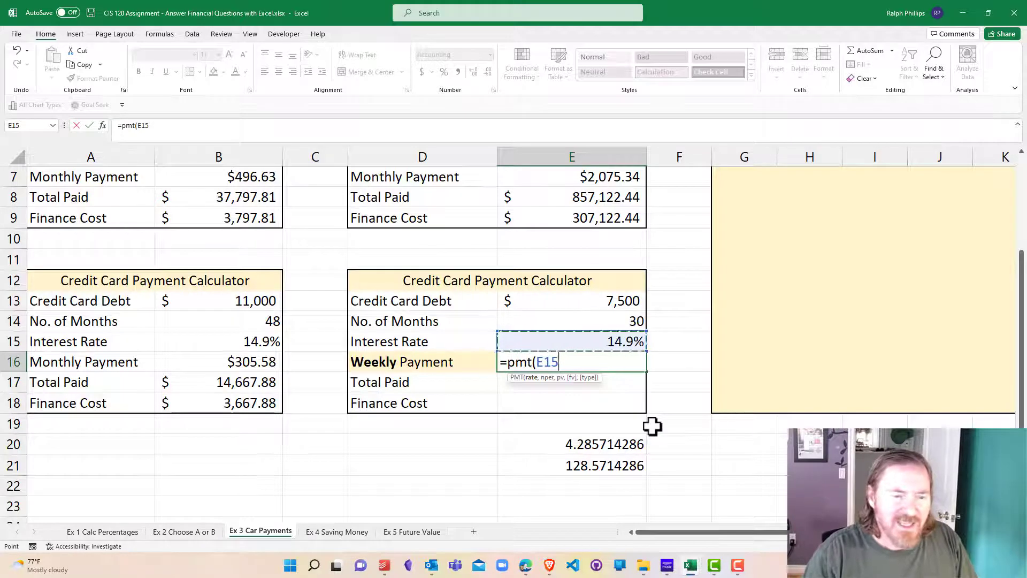
pyautogui.write('/52')
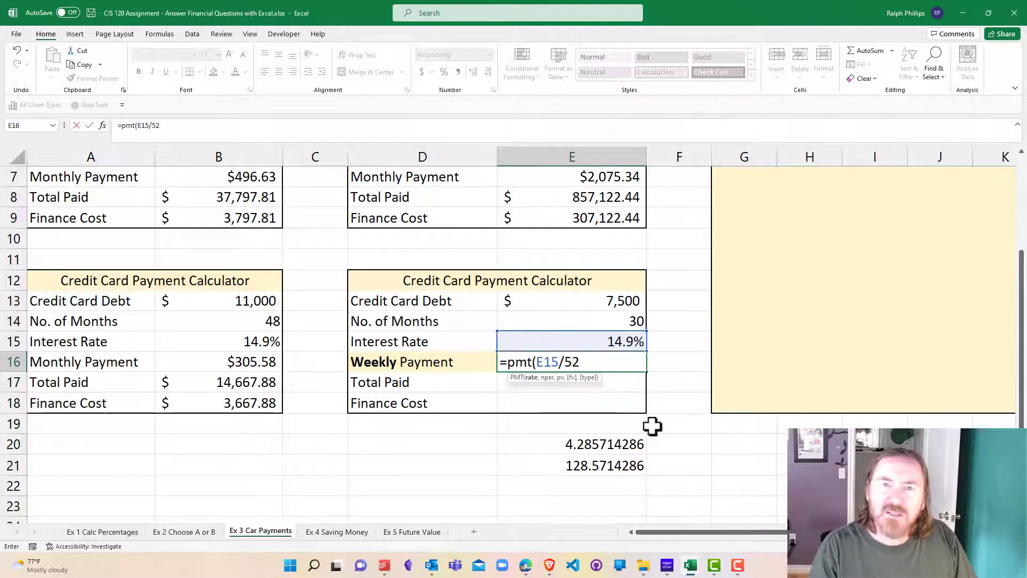
pyautogui.write(',')
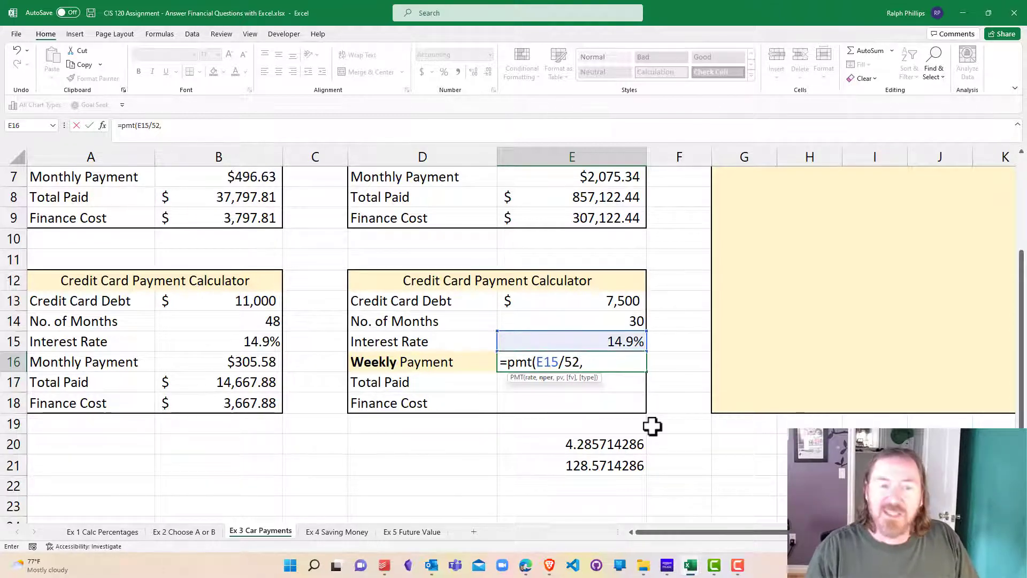
pyautogui.click(608, 320)
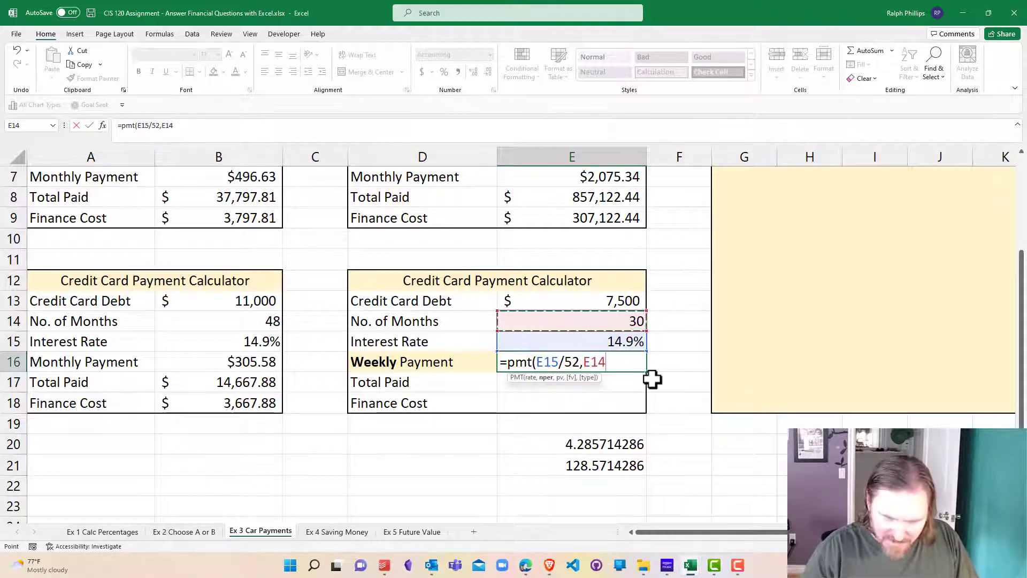
pyautogui.write('*')
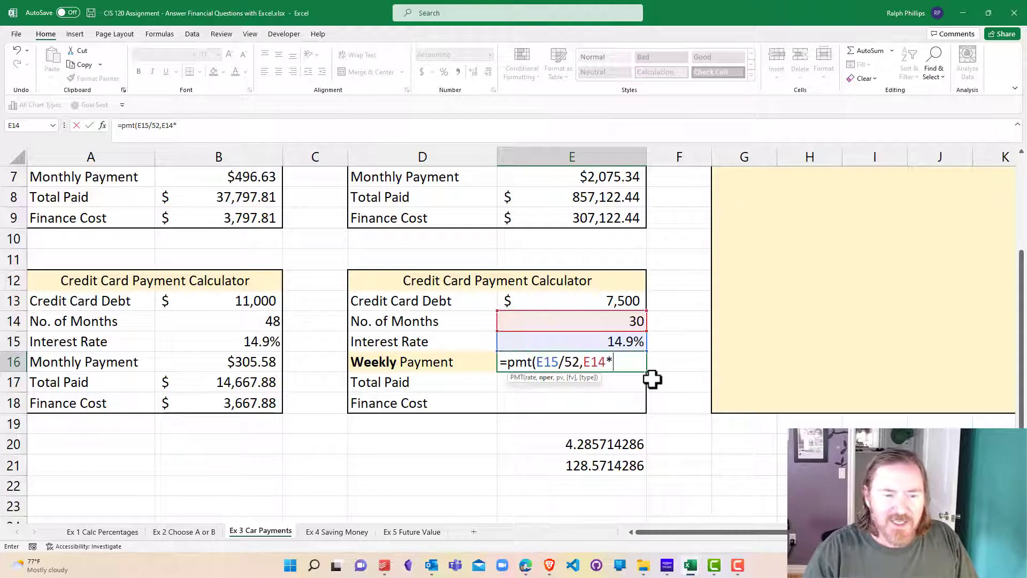
pyautogui.write('3')
pyautogui.press('BackSpace')
pyautogui.write('4.2')
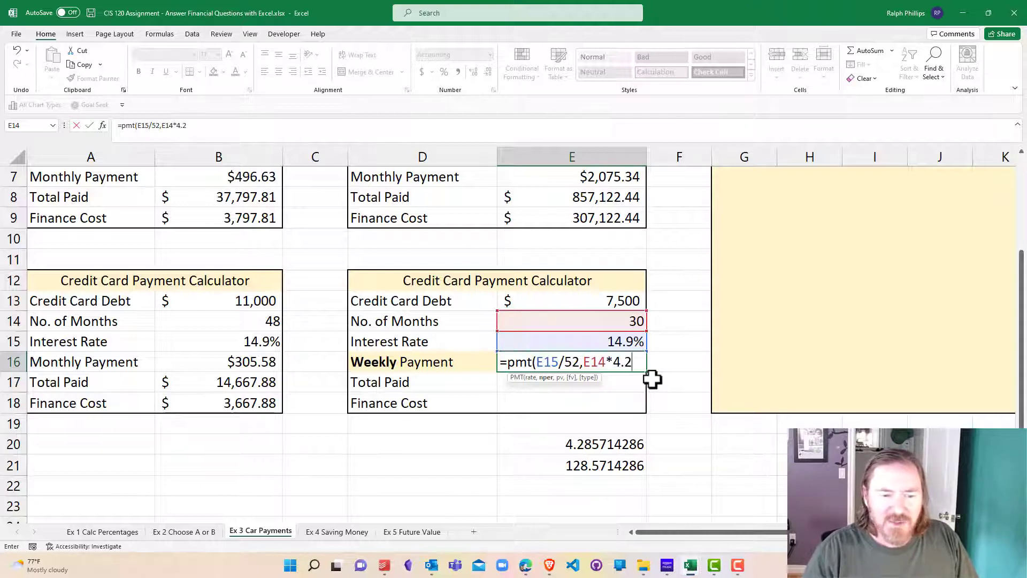
pyautogui.write('9')
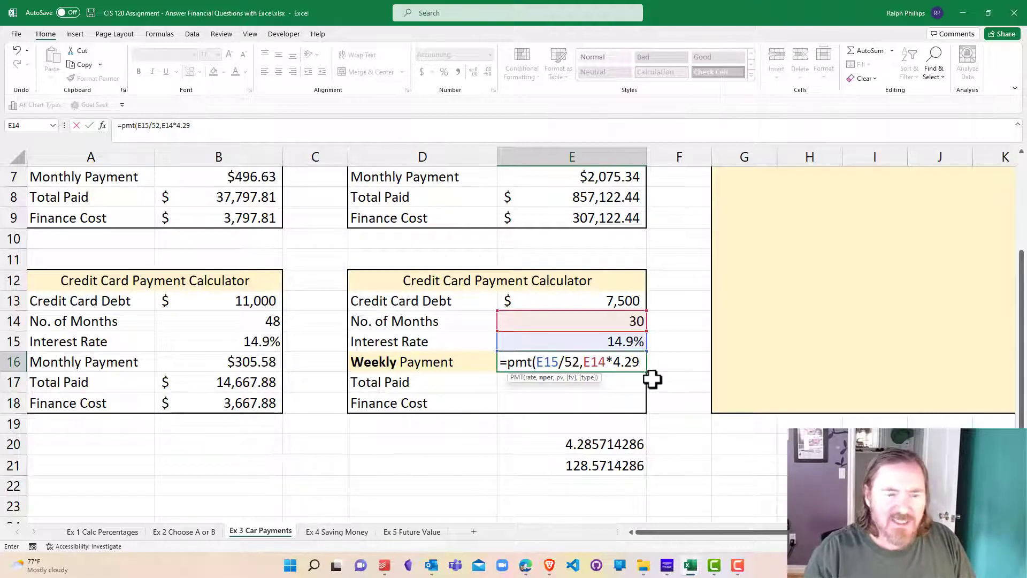
pyautogui.write(',')
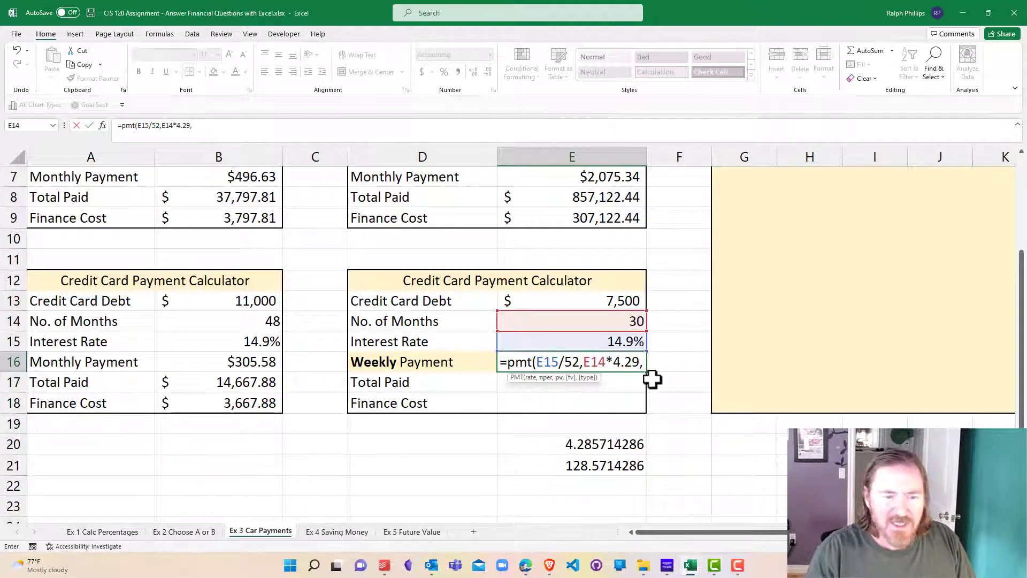
pyautogui.write('-')
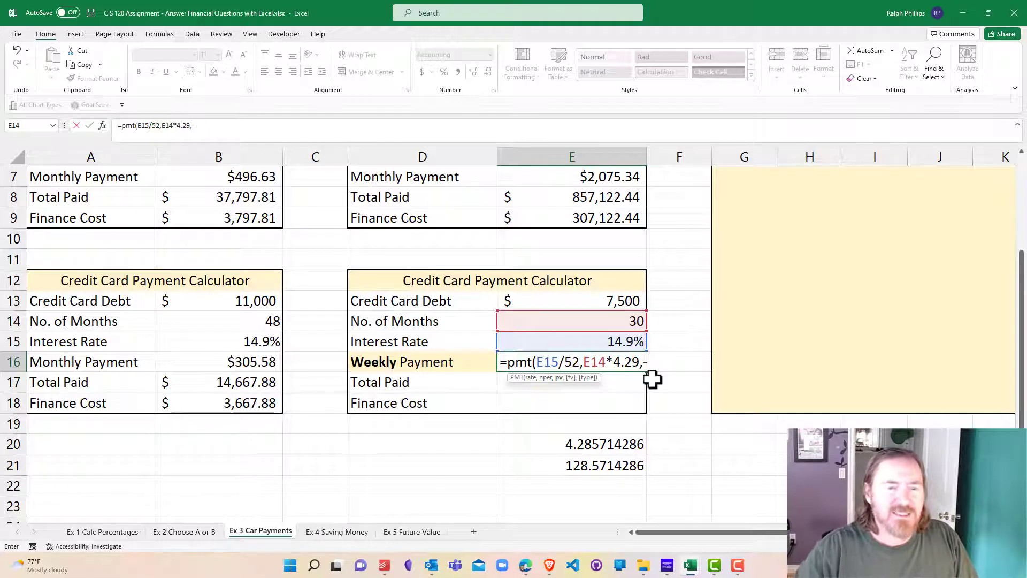
pyautogui.click(608, 301)
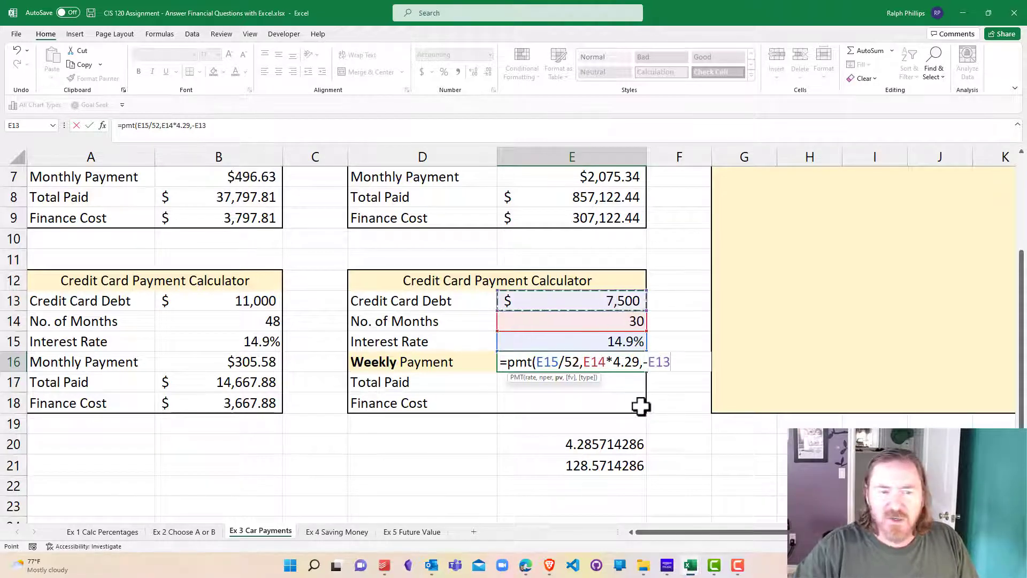
pyautogui.write(')')
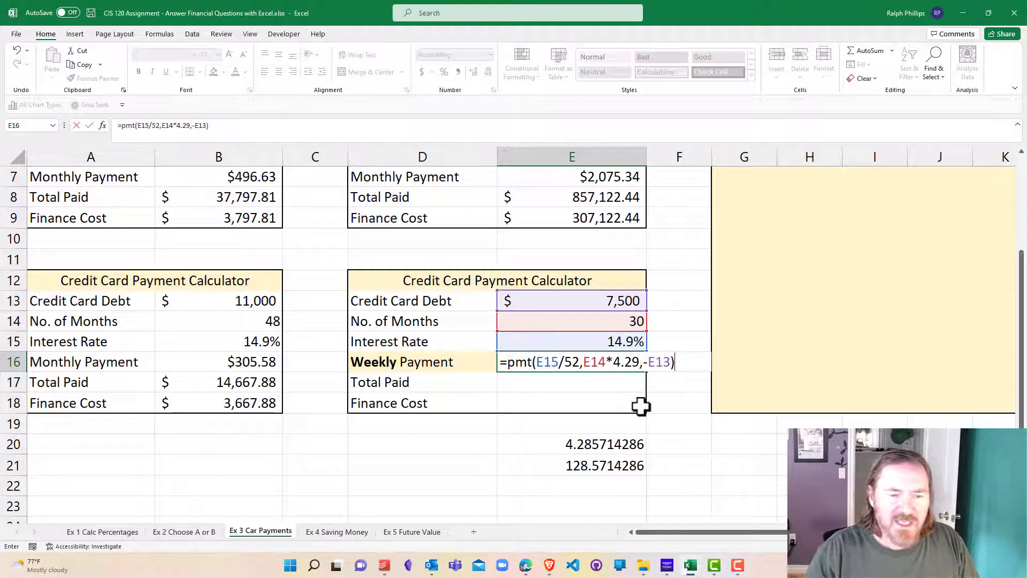
pyautogui.press('Return')
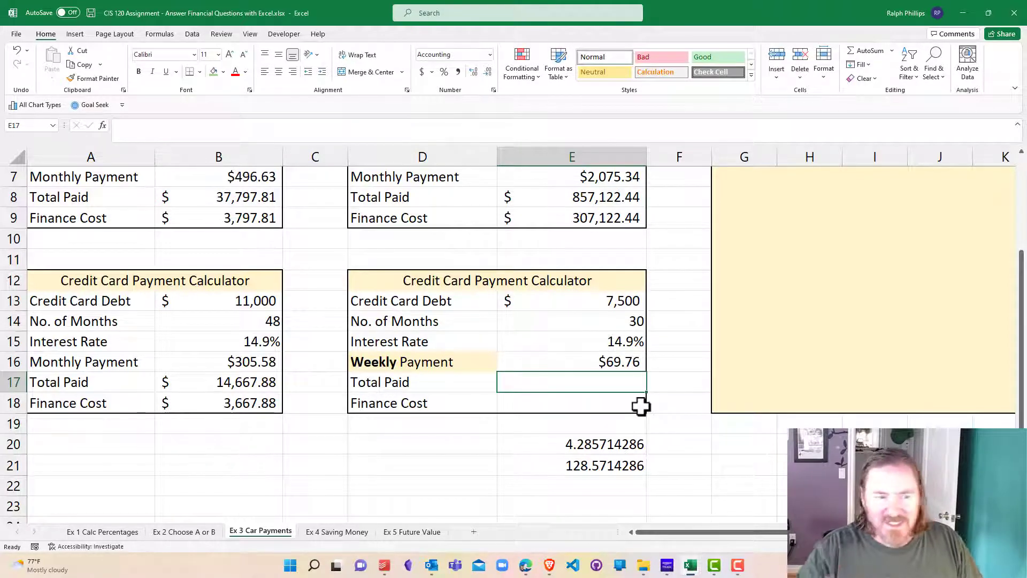
# Enter =E16*E14*4.29 in E17 so Total Paid shows $8,978.33.
pyautogui.click(598, 401)
pyautogui.press('Up')
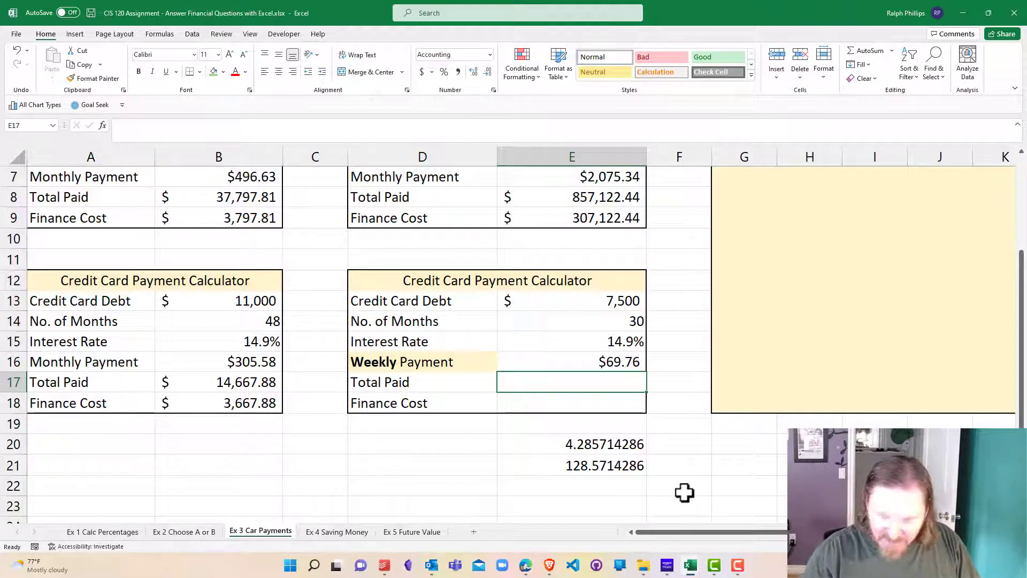
pyautogui.write('=')
pyautogui.click(623, 361)
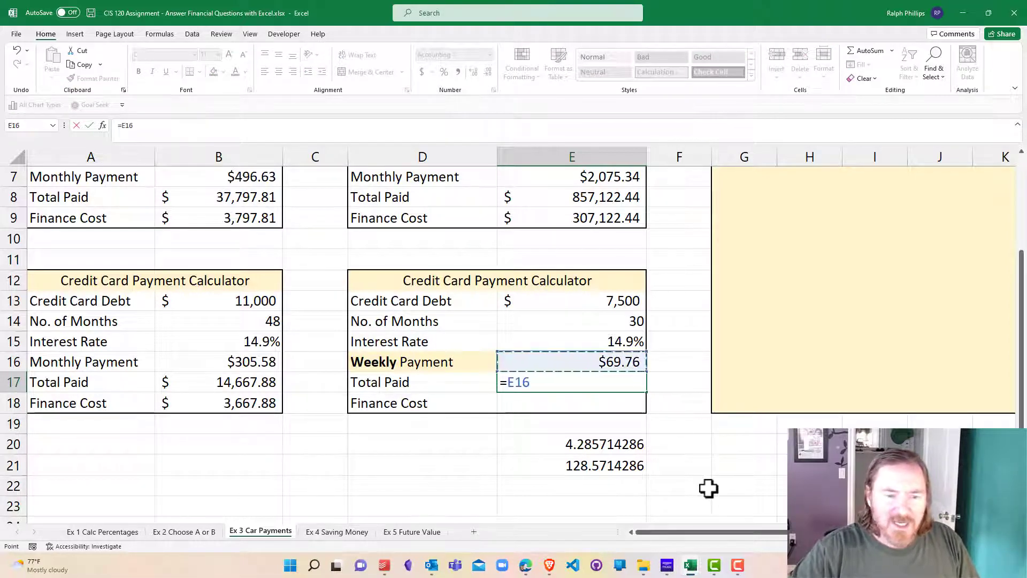
pyautogui.write('*')
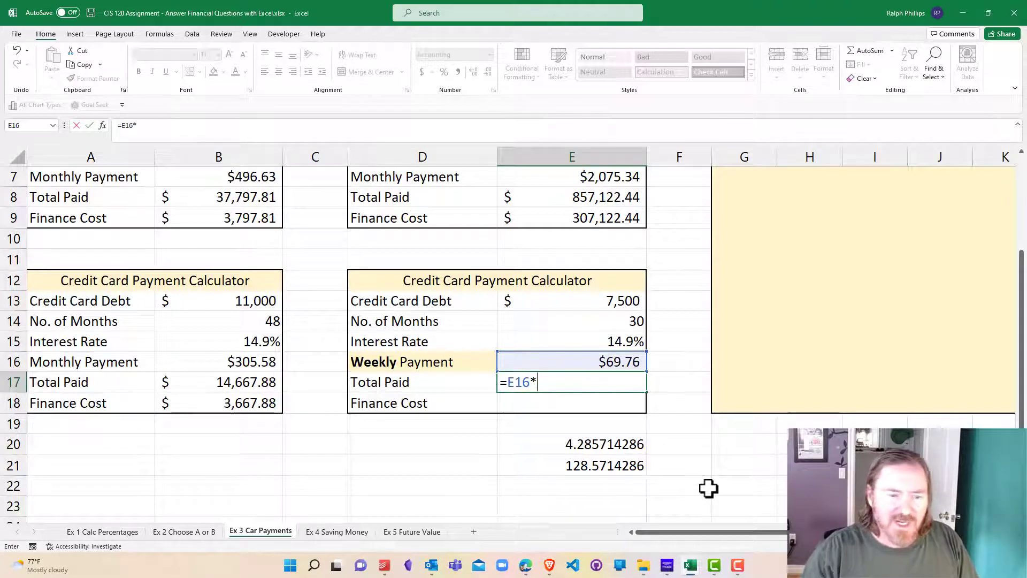
pyautogui.click(615, 322)
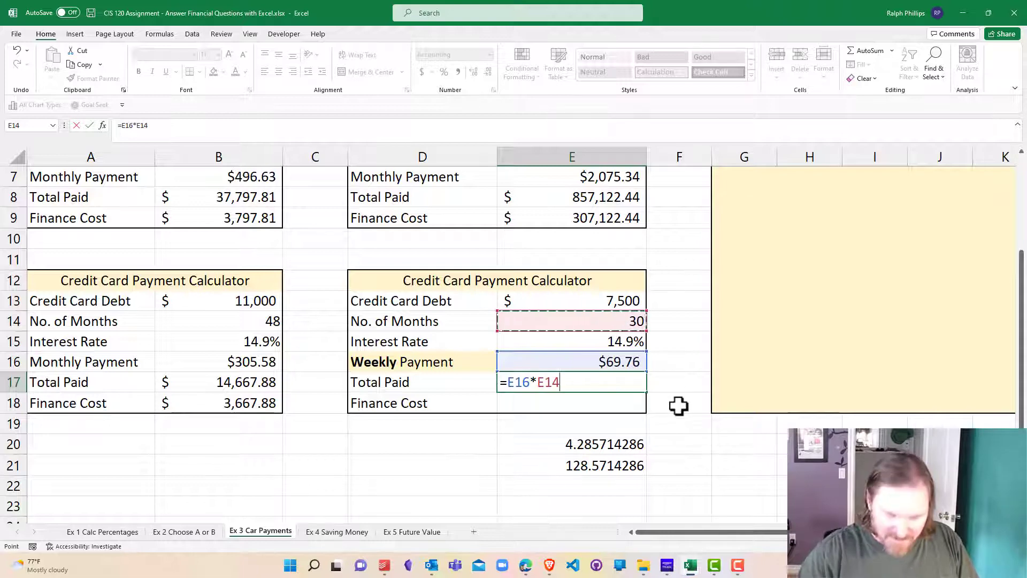
pyautogui.write('*4.')
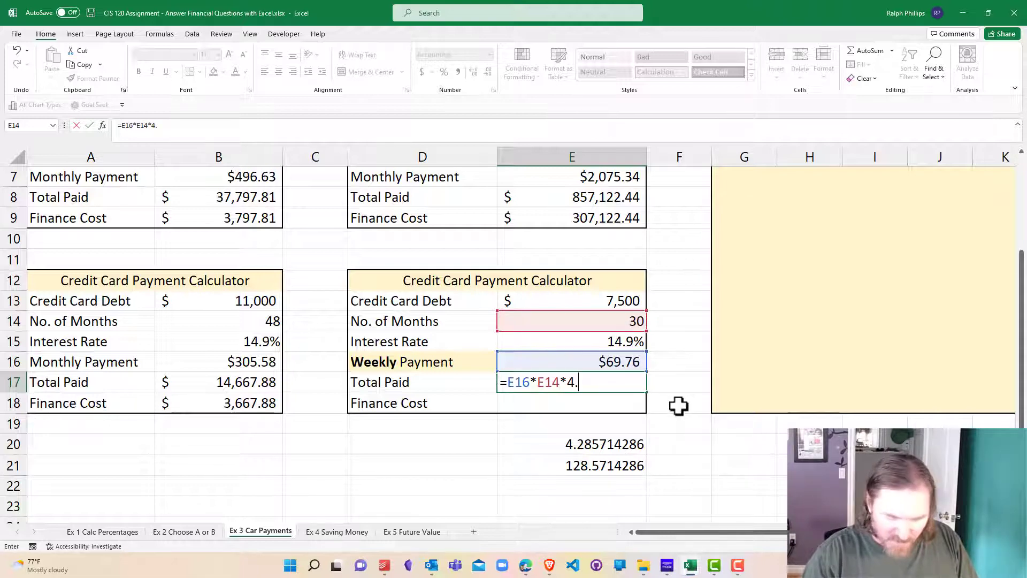
pyautogui.write('29')
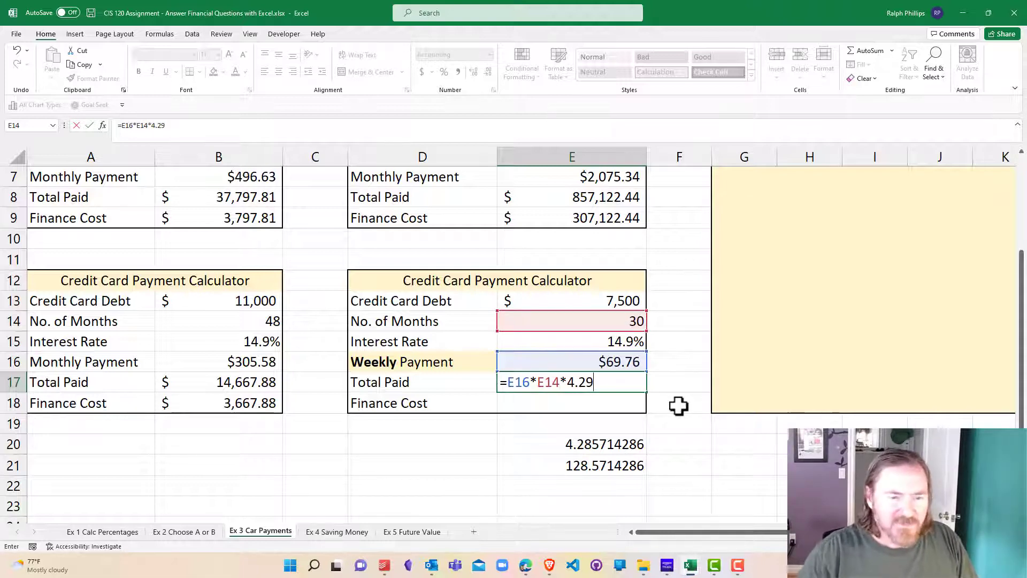
pyautogui.press('Return')
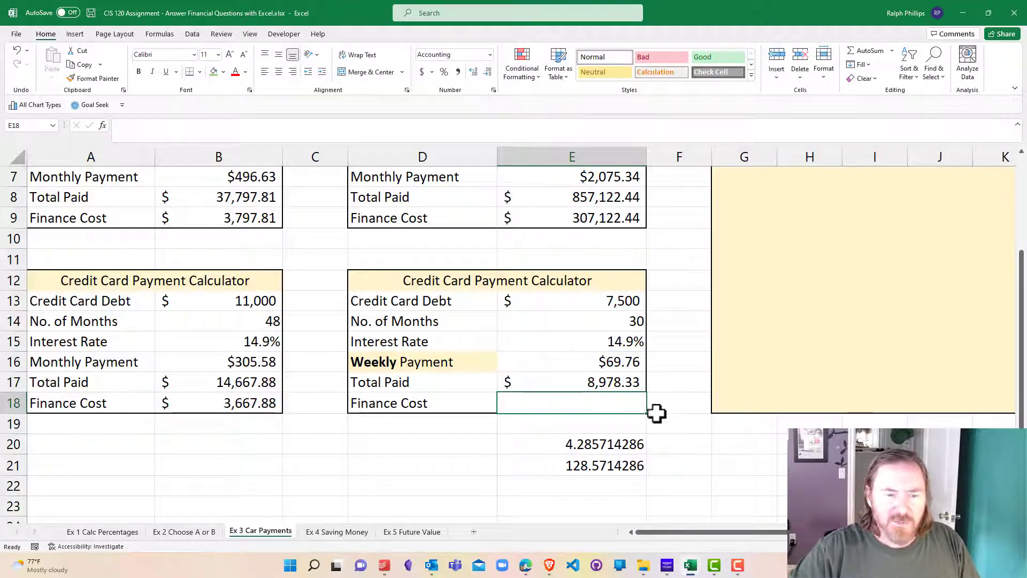
# Enter =E17-E13 in E18 so Finance Cost shows $1,478.33.
pyautogui.write('=')
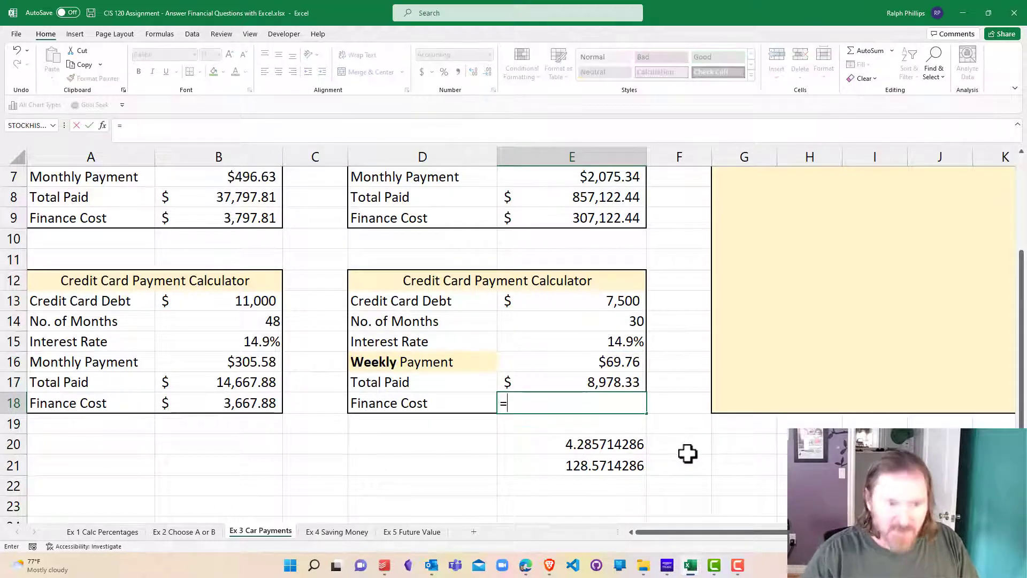
pyautogui.click(609, 377)
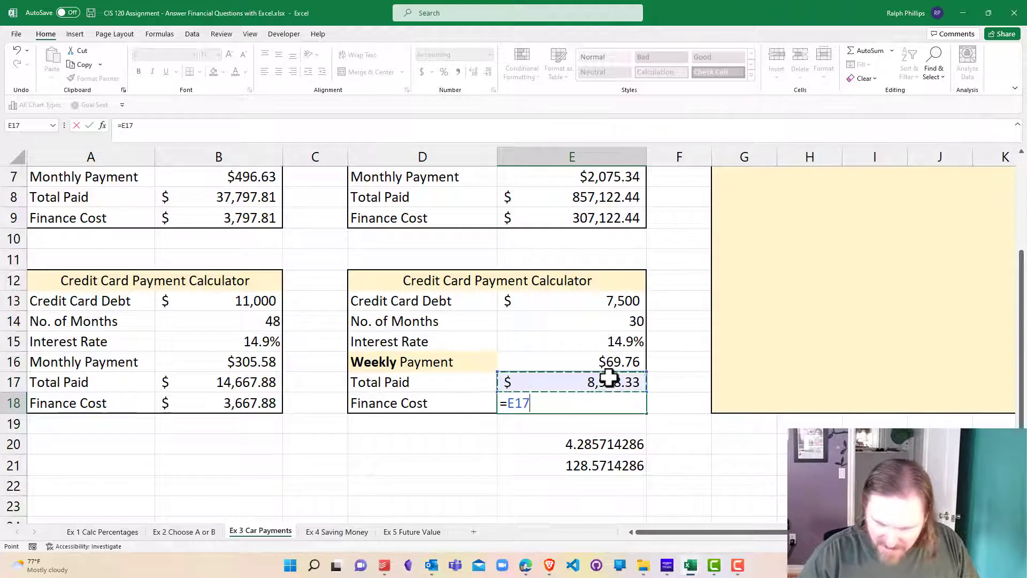
pyautogui.write('-')
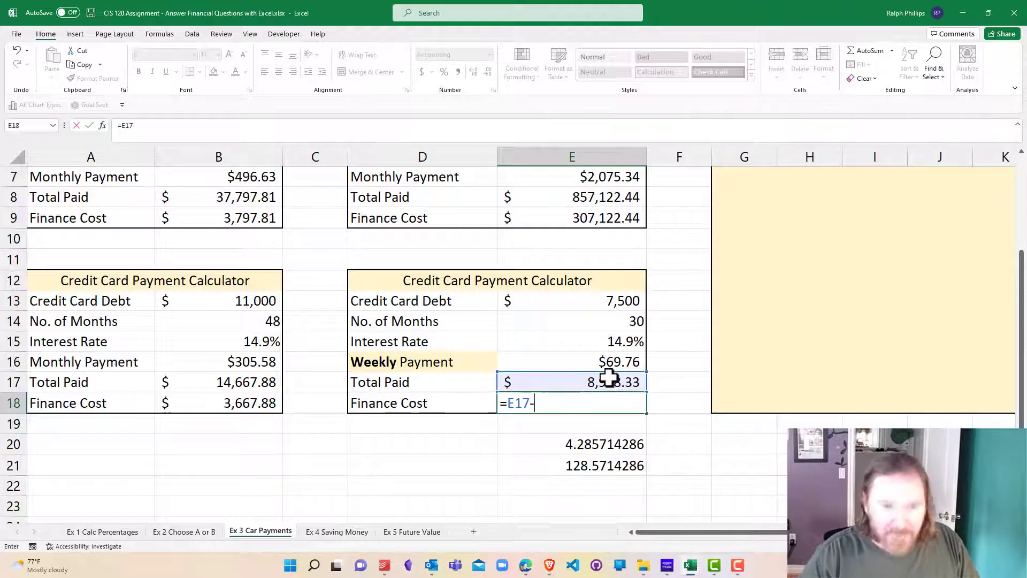
pyautogui.click(583, 301)
pyautogui.press('Return')
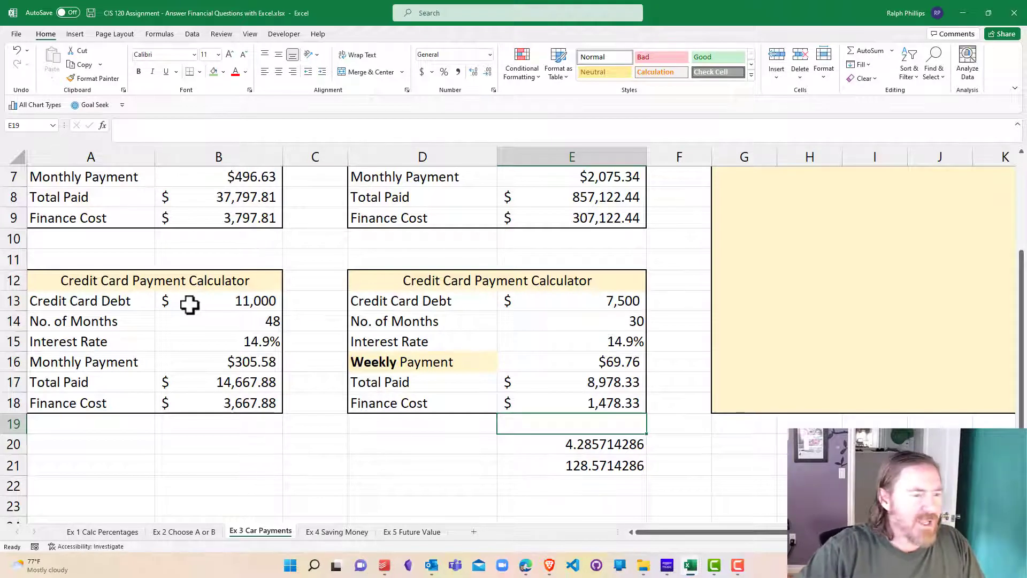
# Give the weekly calculator an 11,000 debt in E13 and 48 months in E14.
pyautogui.click(217, 344)
pyautogui.click(220, 301)
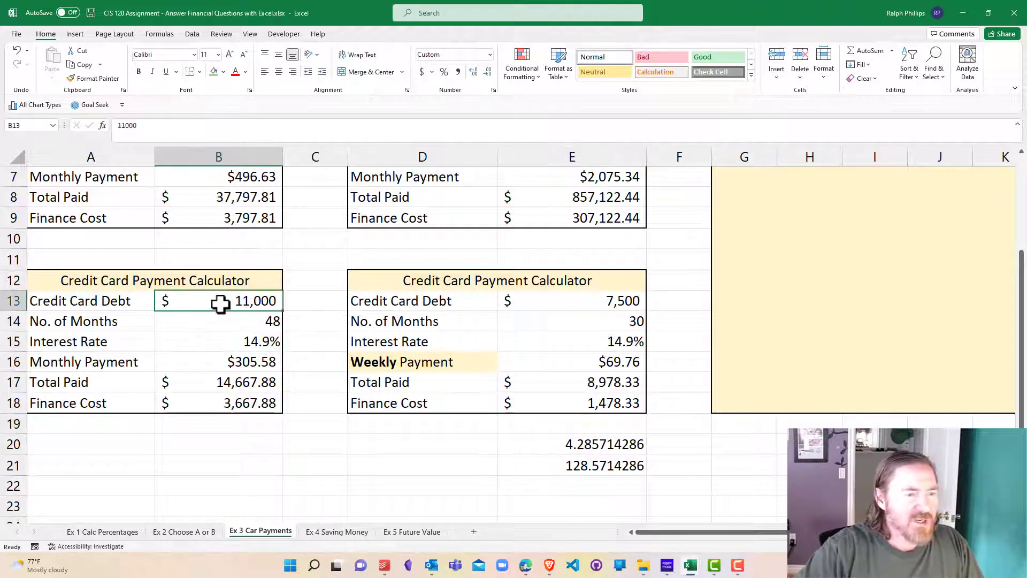
pyautogui.click(623, 300)
pyautogui.write('11,000')
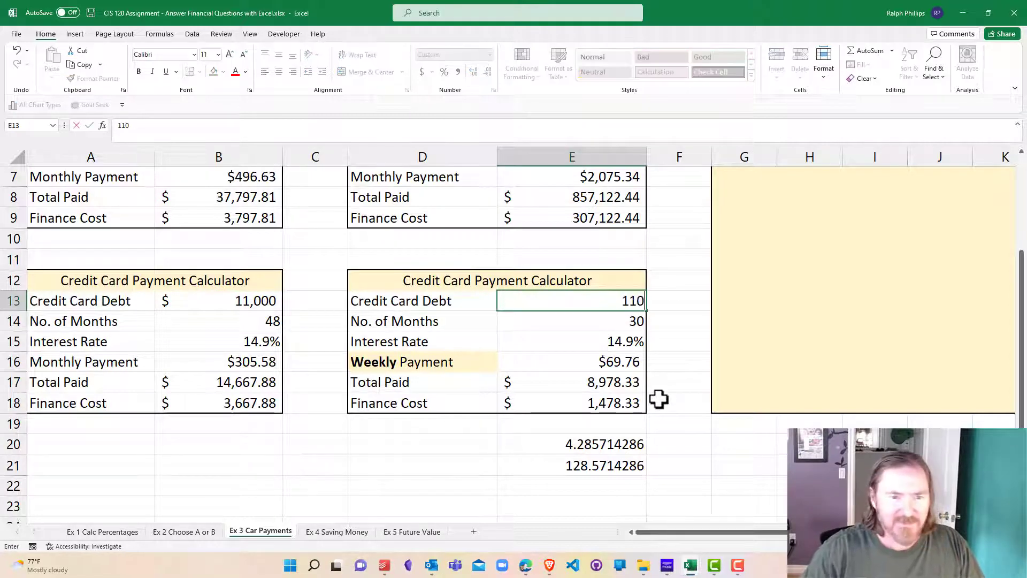
pyautogui.press('Return')
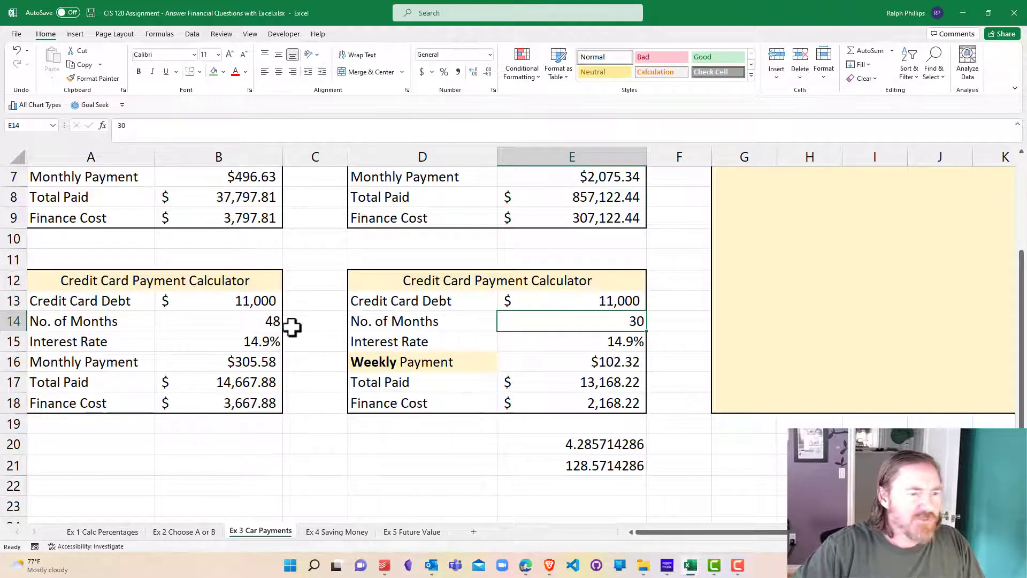
pyautogui.click(629, 342)
pyautogui.click(613, 306)
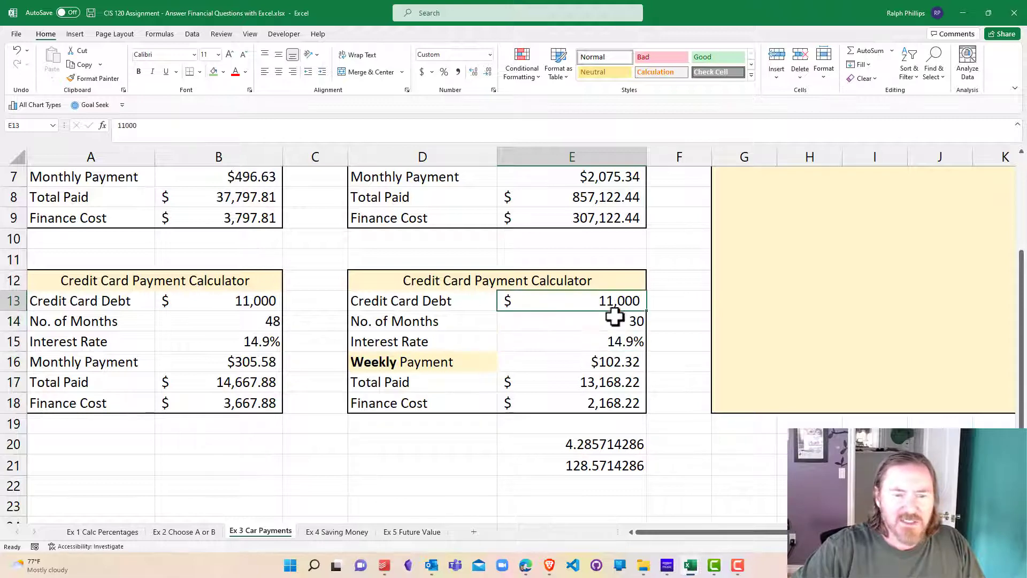
pyautogui.click(626, 324)
pyautogui.write('48')
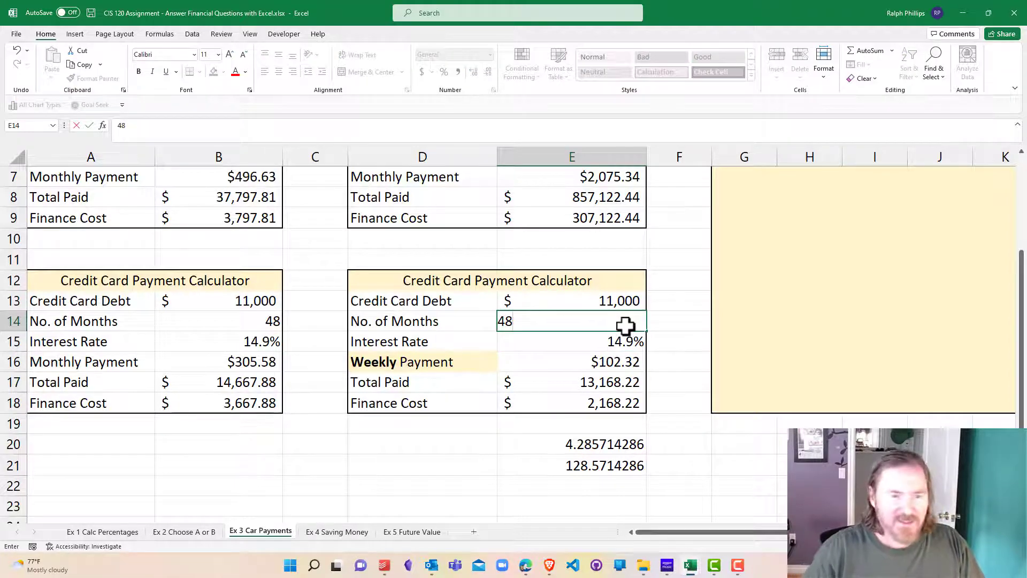
pyautogui.press('Return')
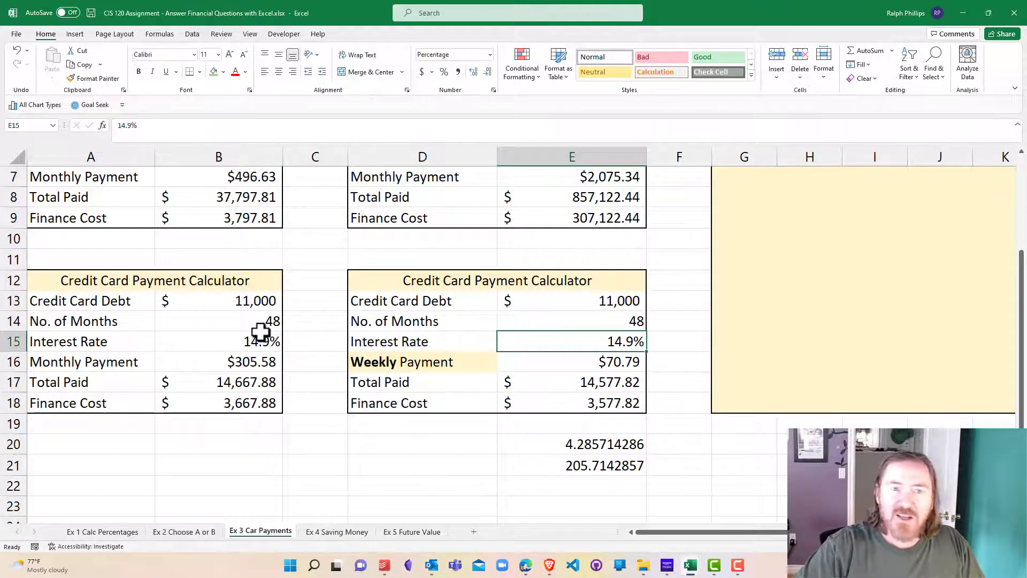
# Compare the monthly and weekly payment, total paid and finance cost formulas, plus E20.
pyautogui.click(245, 367)
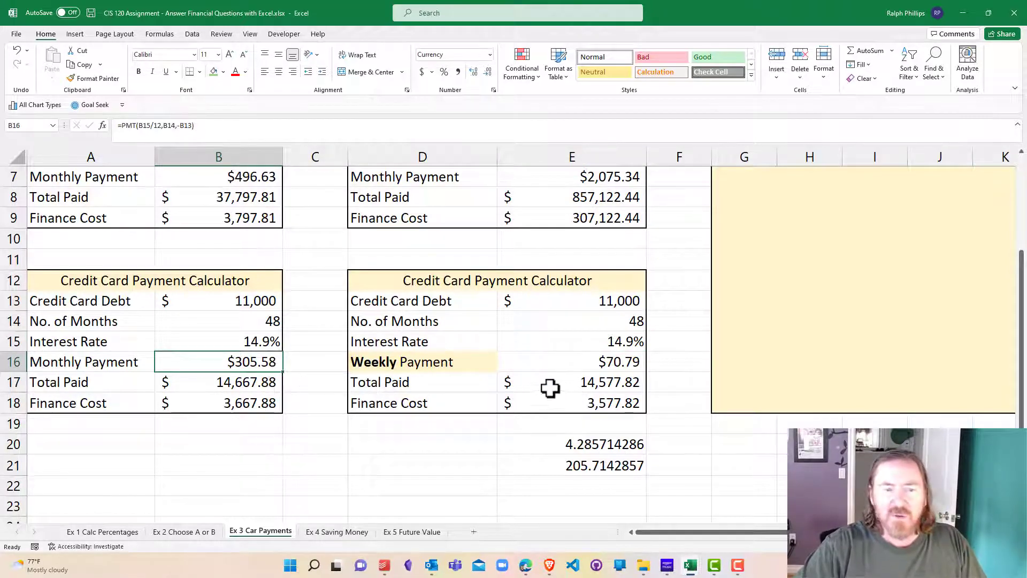
pyautogui.click(582, 365)
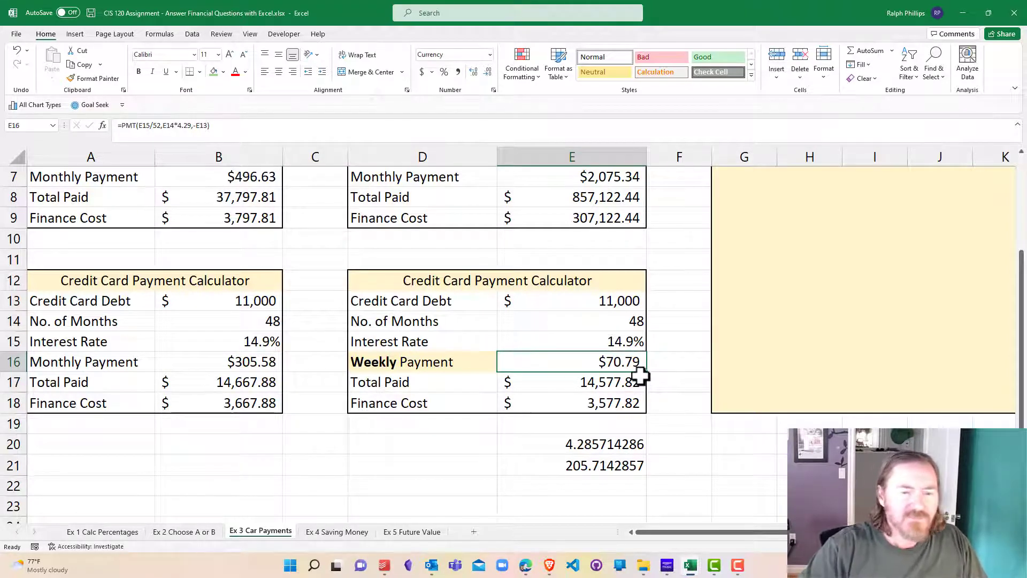
pyautogui.click(257, 383)
pyautogui.click(571, 385)
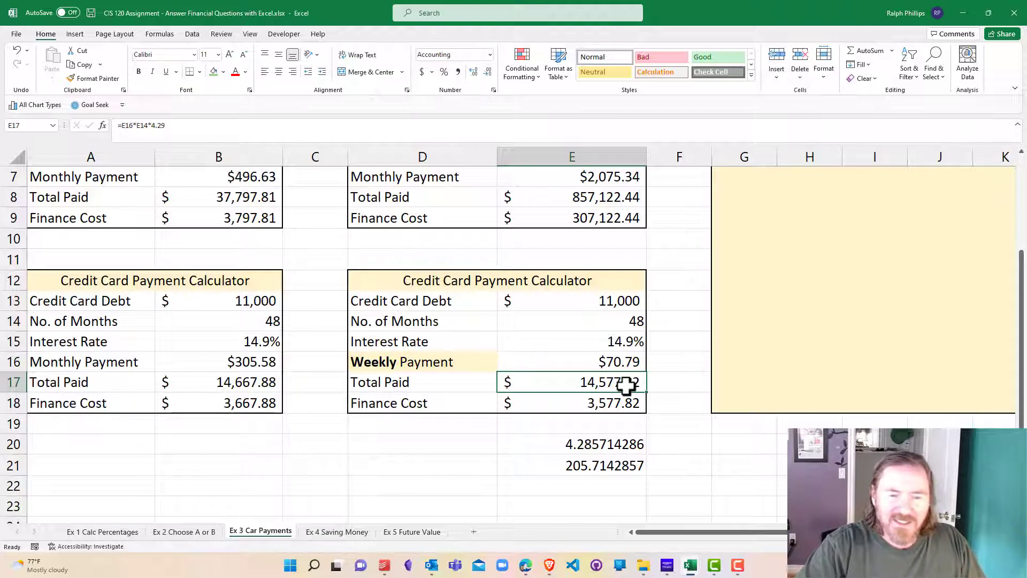
pyautogui.click(254, 405)
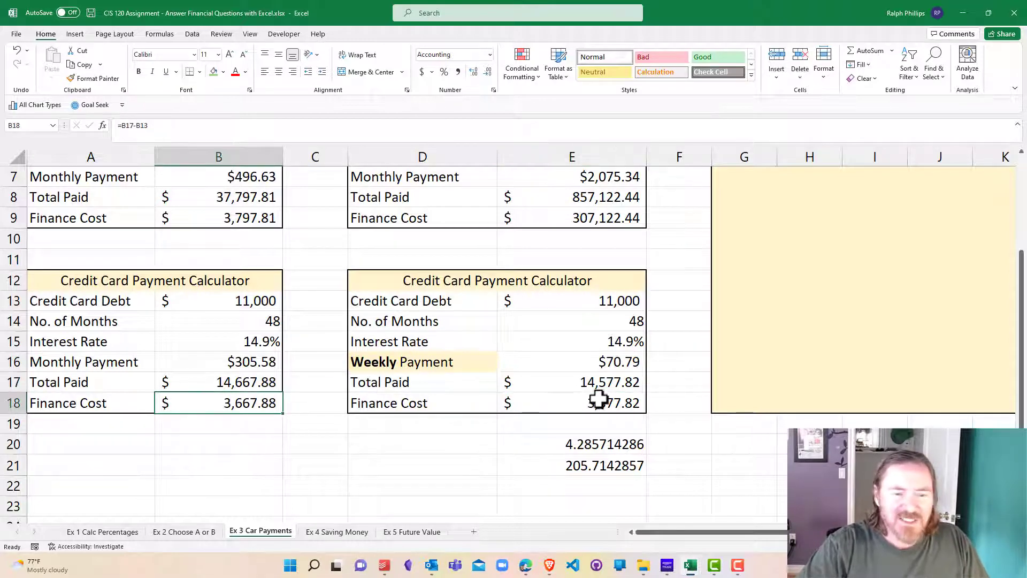
pyautogui.click(598, 399)
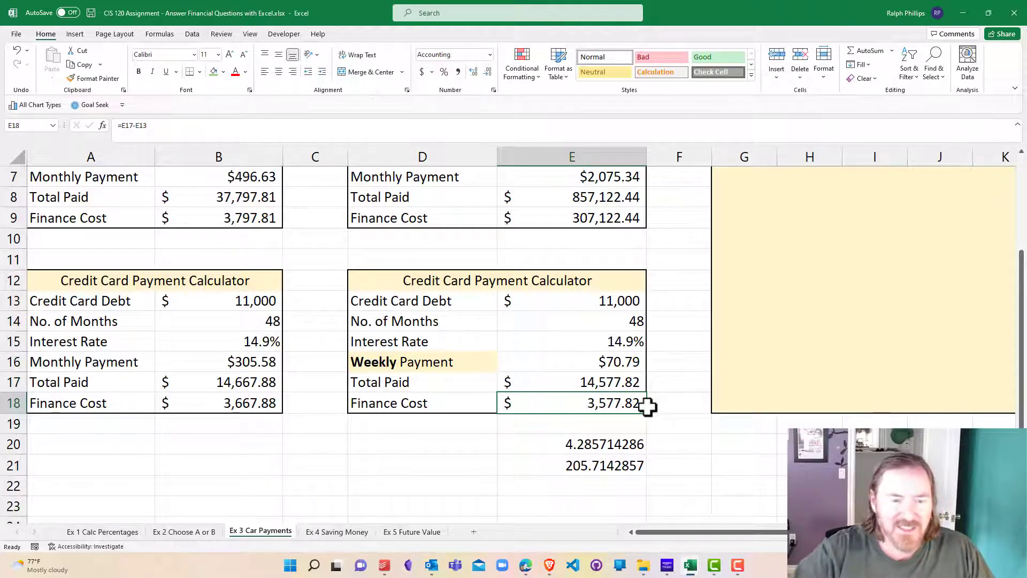
pyautogui.click(549, 443)
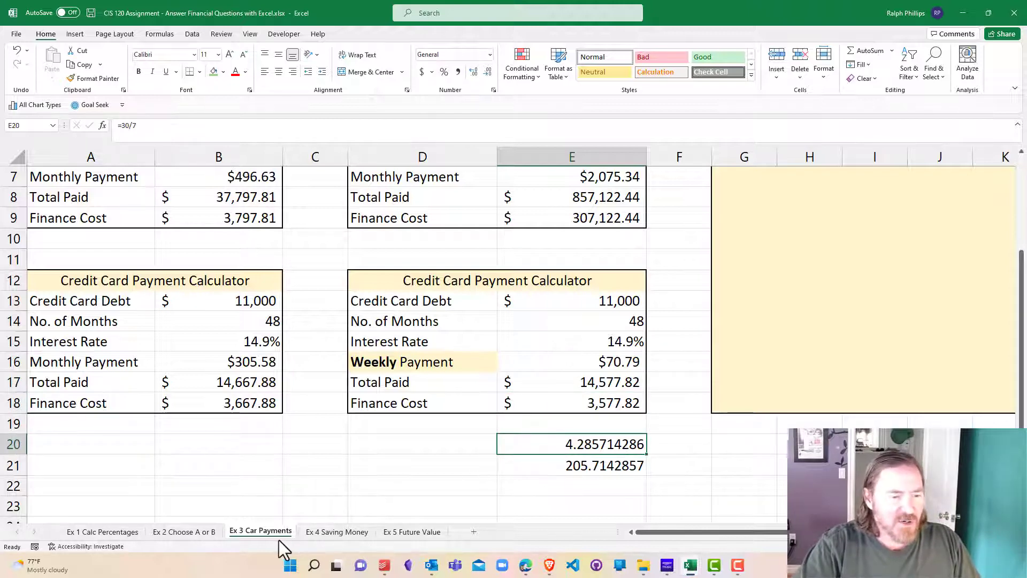
# Switch to the Ex 4 Saving Money sheet and scroll through both investors' Age/Year/Invest/Balance tables.
pyautogui.click(325, 532)
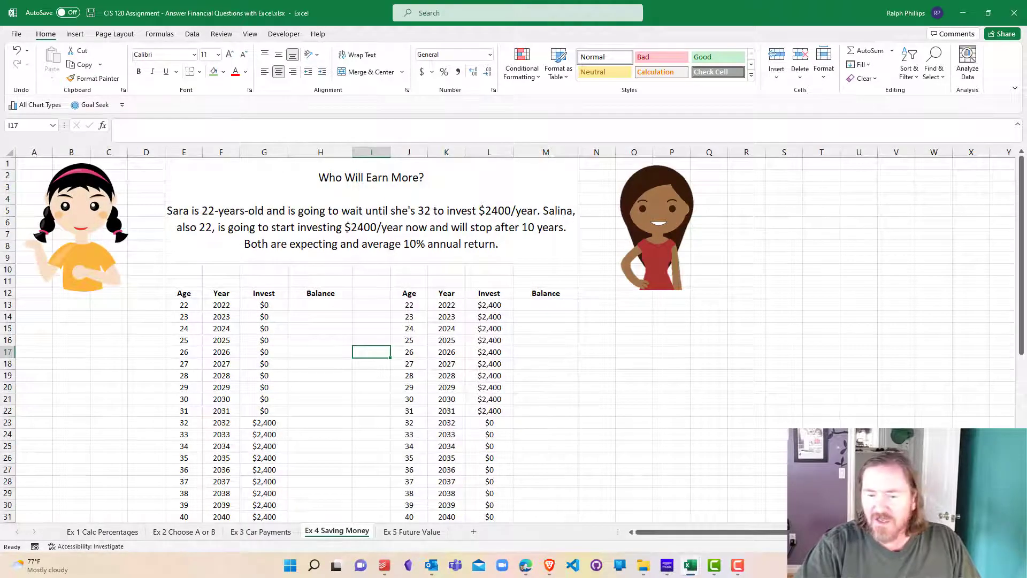
pyautogui.scroll(4, 534, 327)
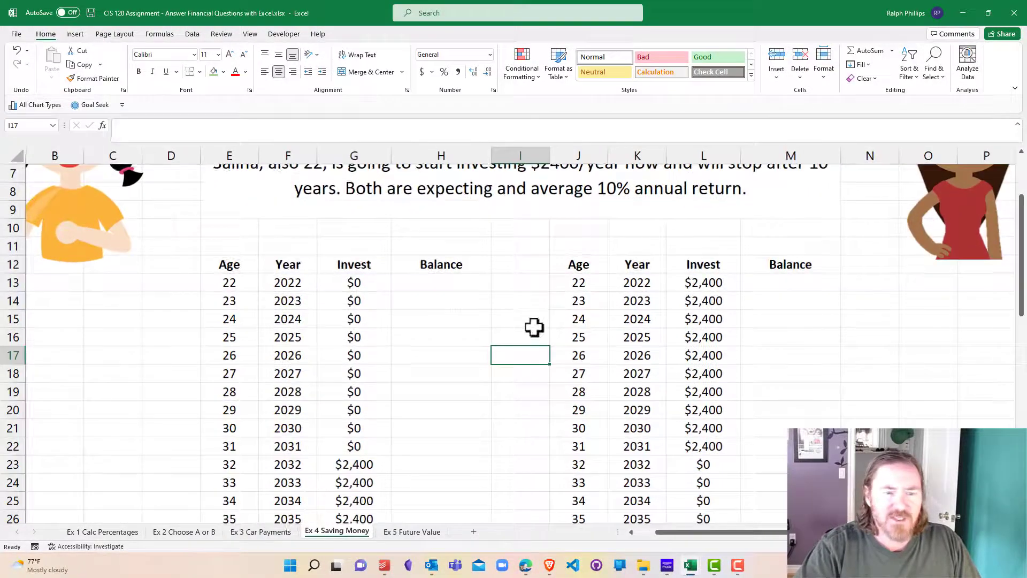
pyautogui.scroll(2, 534, 327)
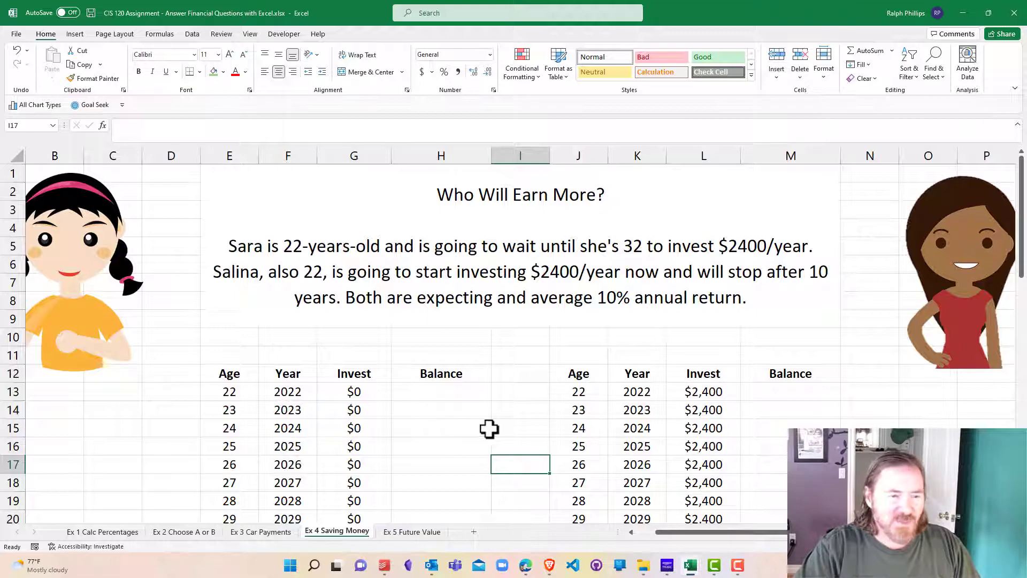
pyautogui.scroll(-2, 489, 428)
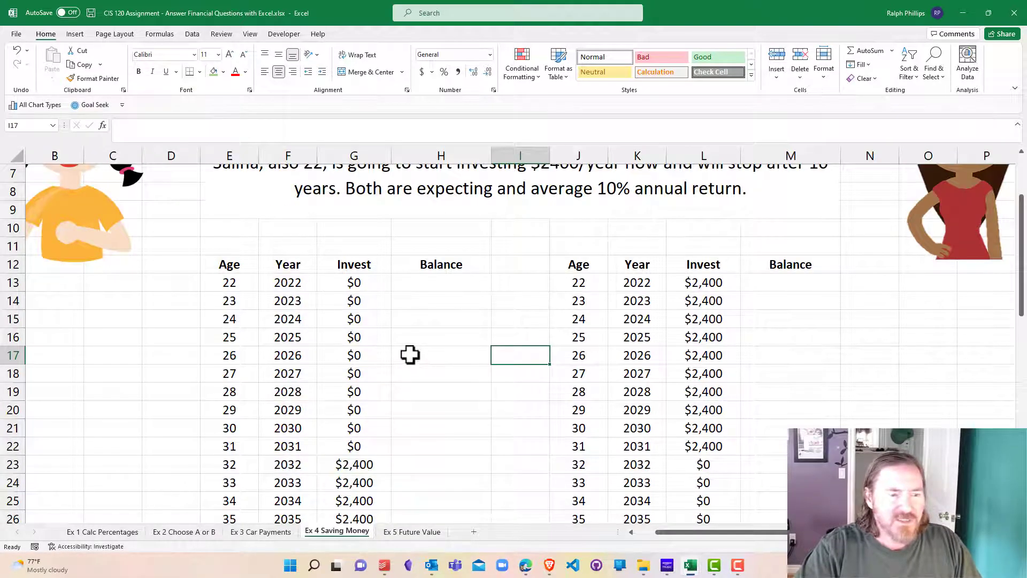
pyautogui.scroll(-4, 359, 374)
pyautogui.scroll(-8, 359, 374)
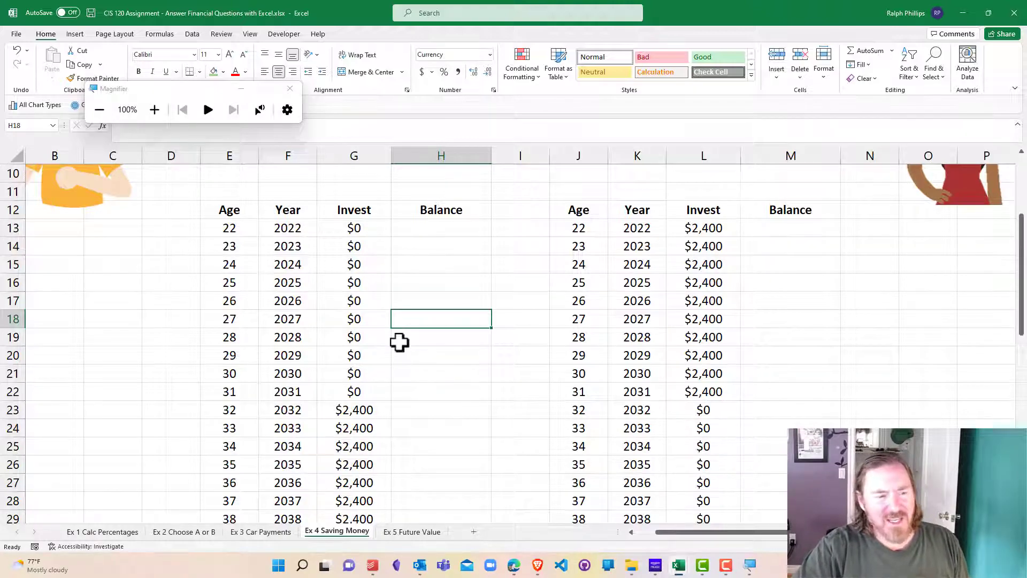
# AutoSum the left Invest amounts G13:G56 into G57.
pyautogui.moveTo(355, 228)
pyautogui.mouseDown()
pyautogui.moveTo(349, 572)
pyautogui.moveTo(385, 110)
pyautogui.moveTo(362, 209)
pyautogui.mouseUp()
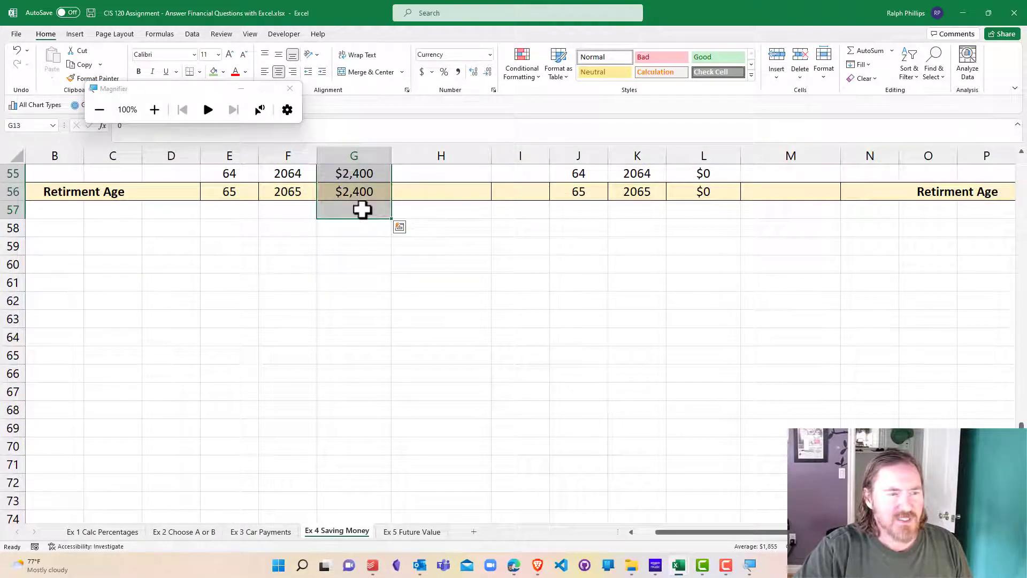
pyautogui.click(865, 49)
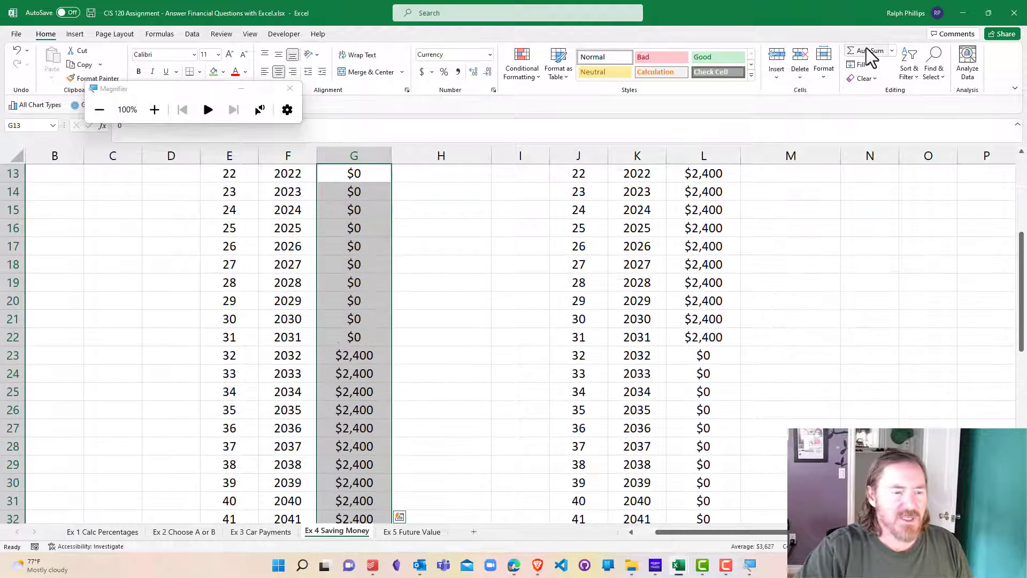
pyautogui.click(481, 323)
pyautogui.scroll(-1, 457, 355)
pyautogui.scroll(-12, 457, 354)
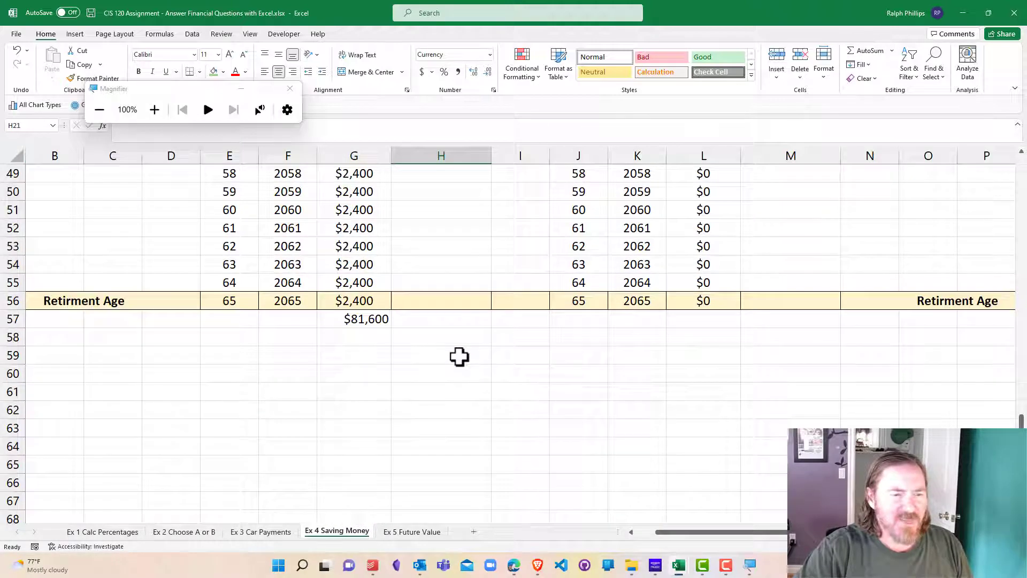
# Centre and bold the $81,600 total in G57.
pyautogui.click(344, 321)
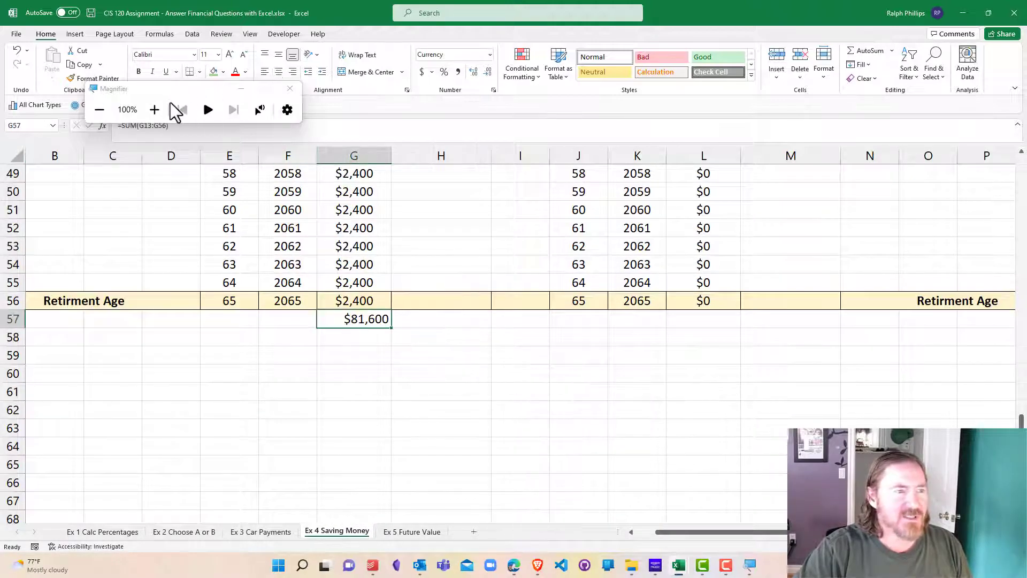
pyautogui.click(278, 71)
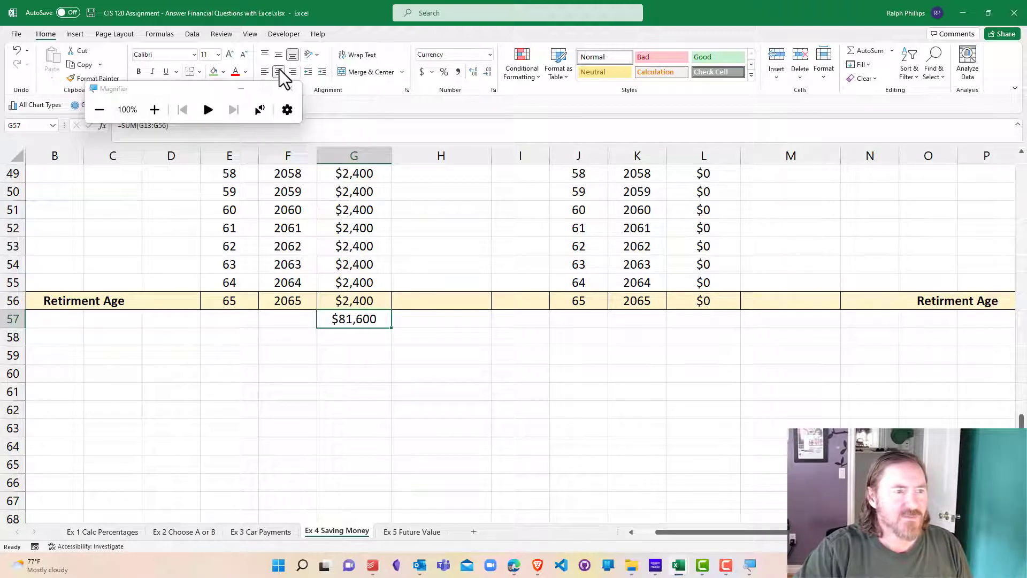
pyautogui.click(138, 72)
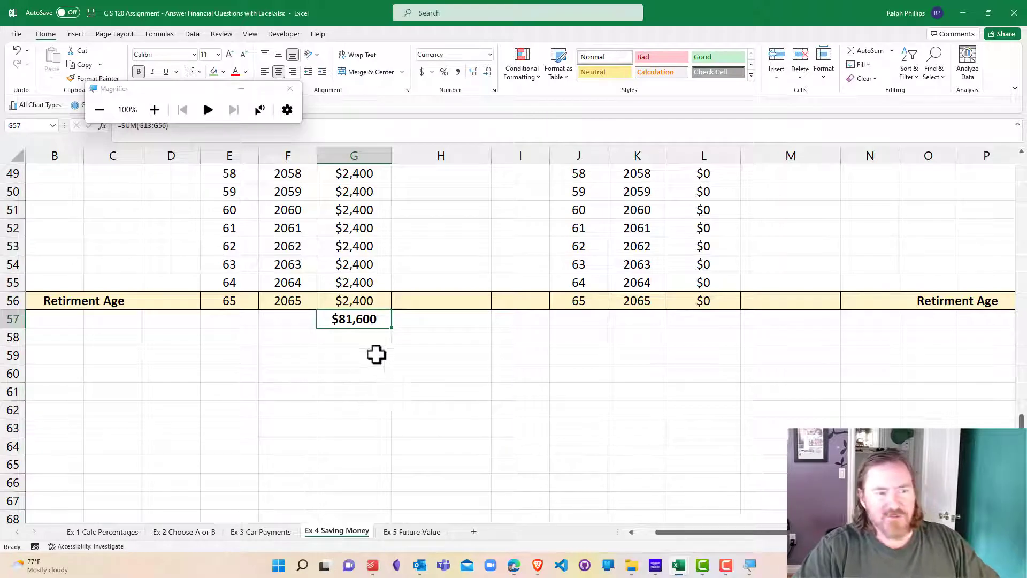
pyautogui.scroll(4, 404, 392)
pyautogui.scroll(-4, 405, 392)
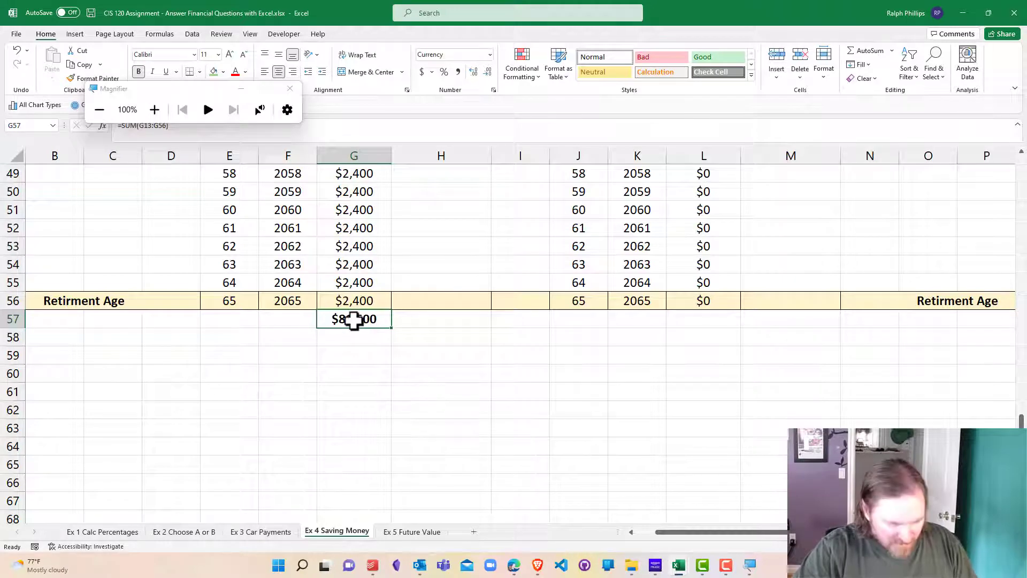
# Copy the G57 total into L57 so the right column totals $24,000.
pyautogui.hotkey('ctrl', 'c')
pyautogui.click(720, 322)
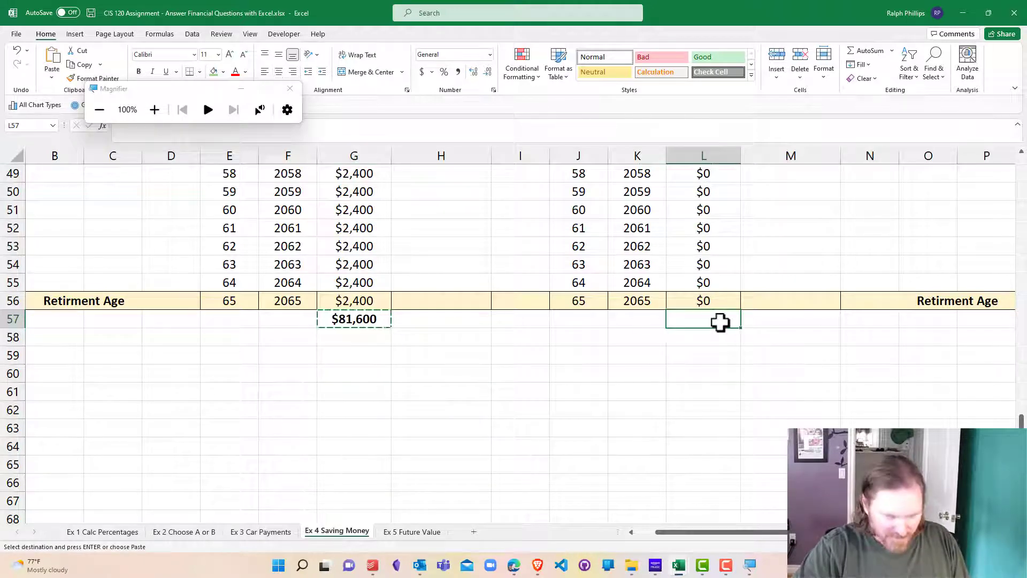
pyautogui.hotkey('ctrl', 'v')
pyautogui.press('Down')
pyautogui.press('Down')
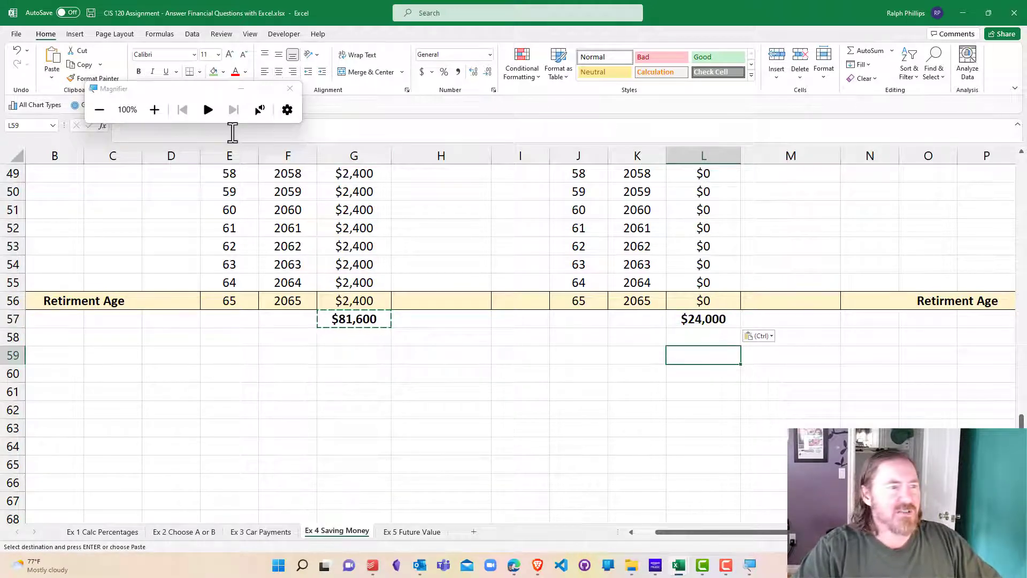
pyautogui.click(290, 88)
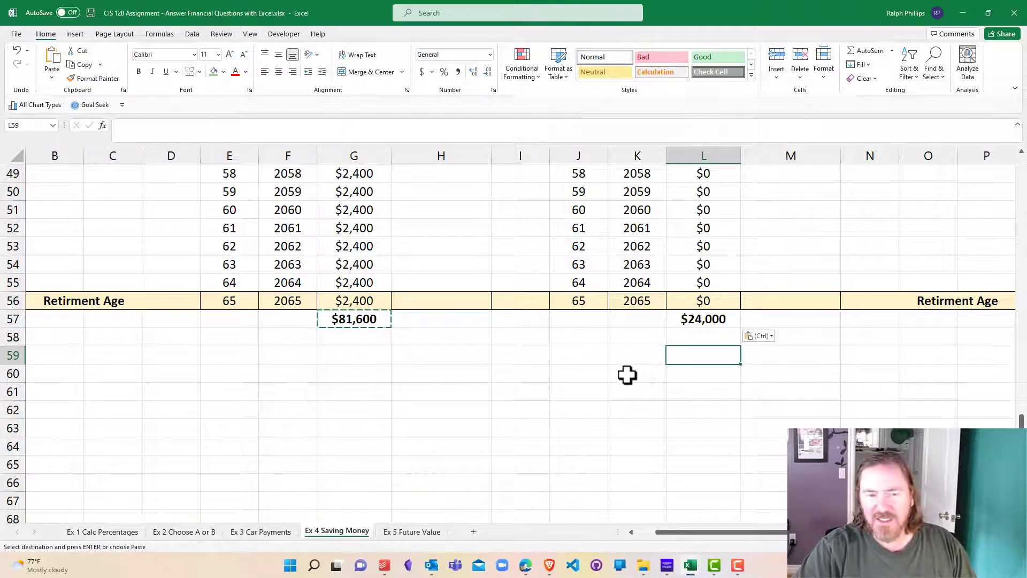
pyautogui.press('Escape')
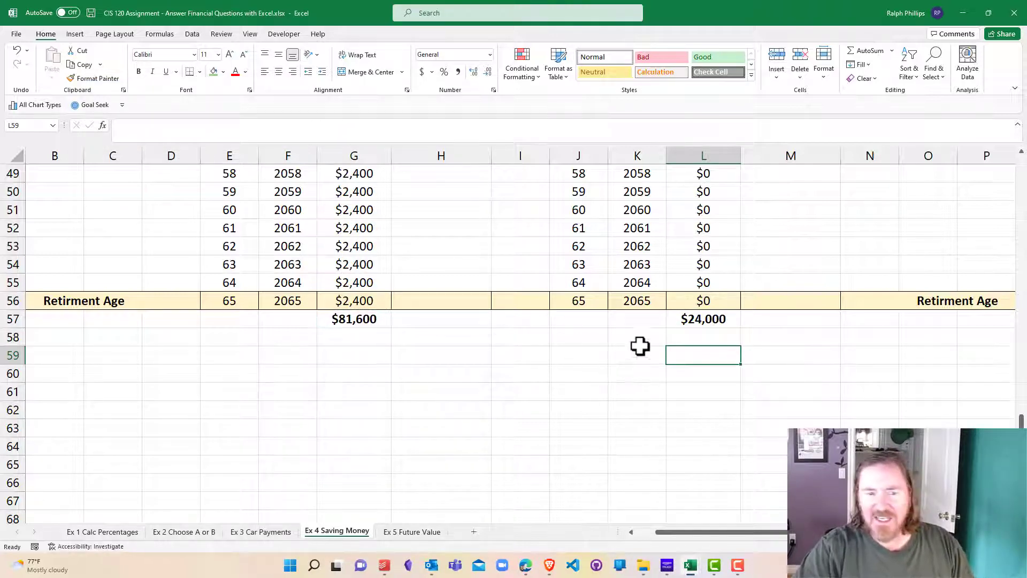
pyautogui.click(352, 321)
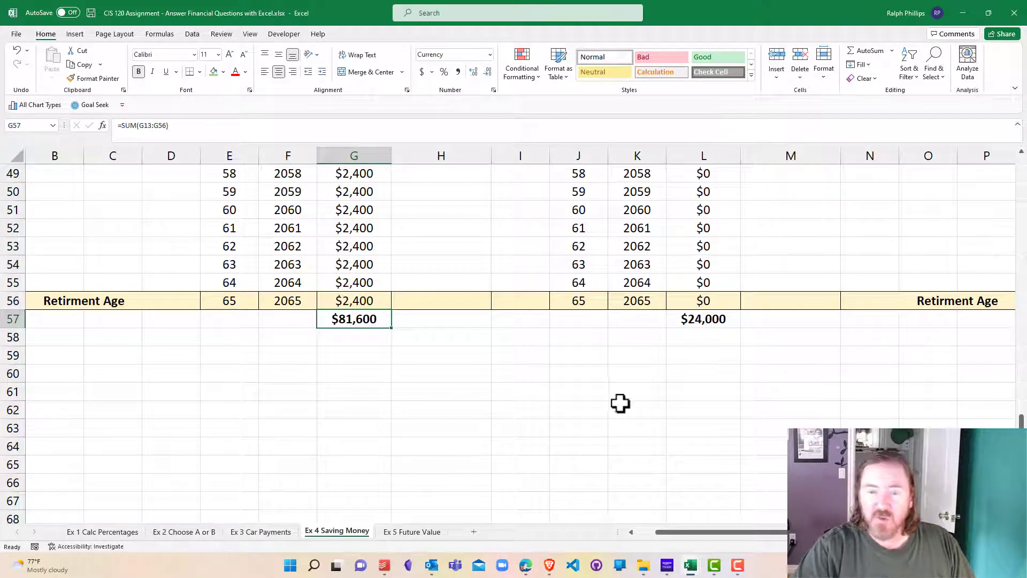
pyautogui.scroll(14, 621, 414)
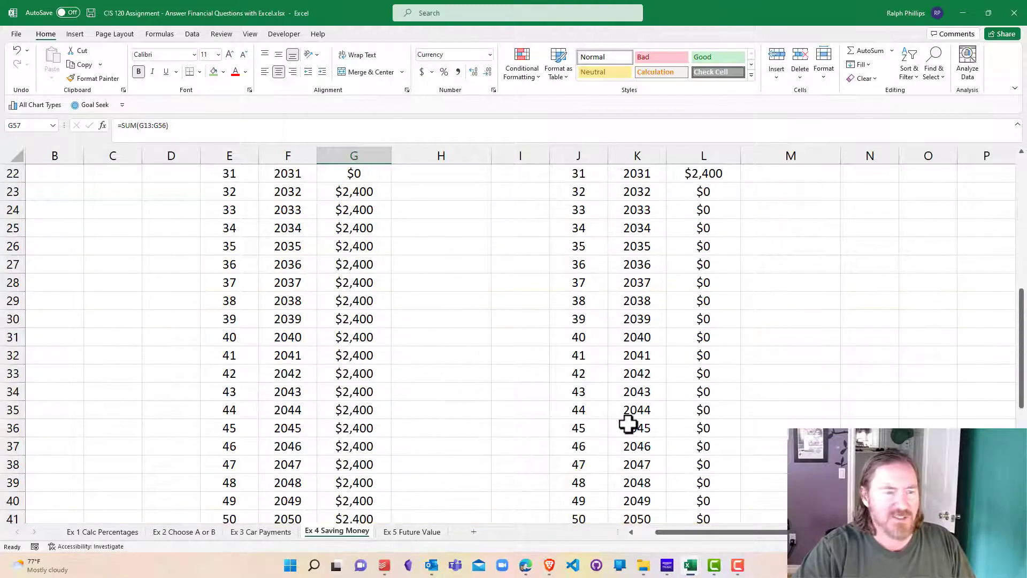
pyautogui.scroll(2, 628, 424)
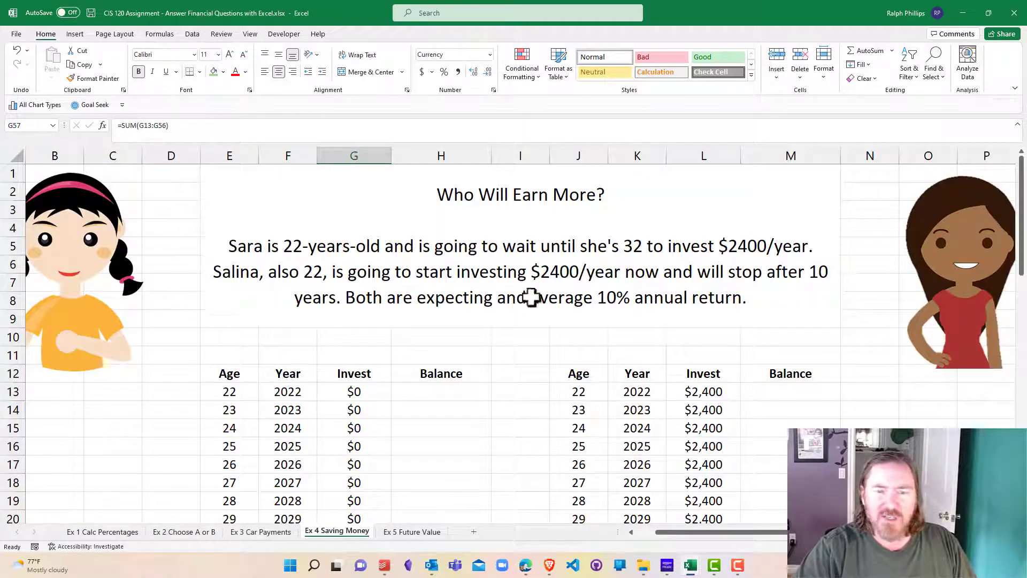
pyautogui.click(618, 301)
pyautogui.scroll(-1, 591, 330)
pyautogui.scroll(1, 562, 331)
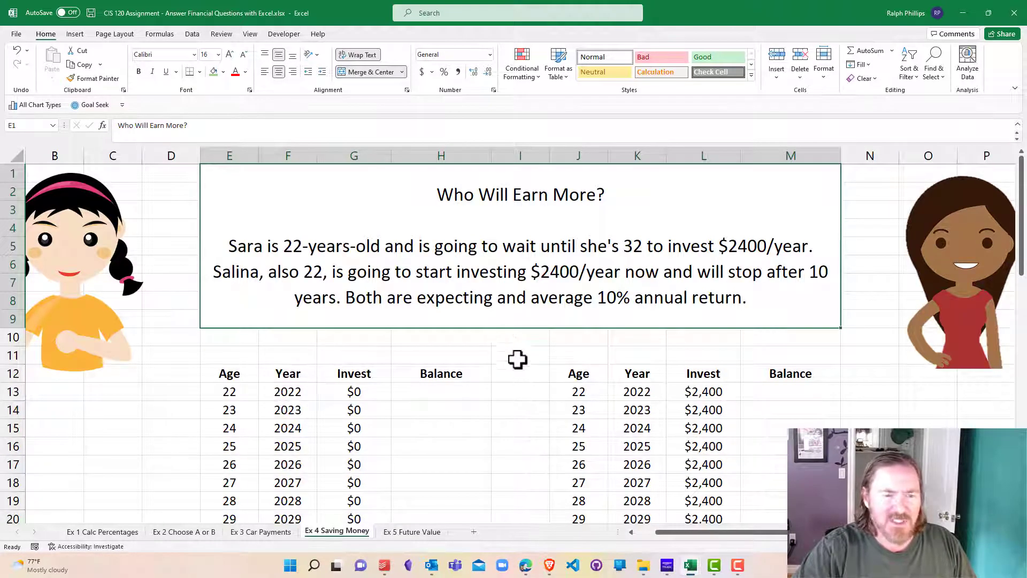
# Enter the 10% return rate in I10 and make it bold.
pyautogui.click(516, 353)
pyautogui.click(523, 337)
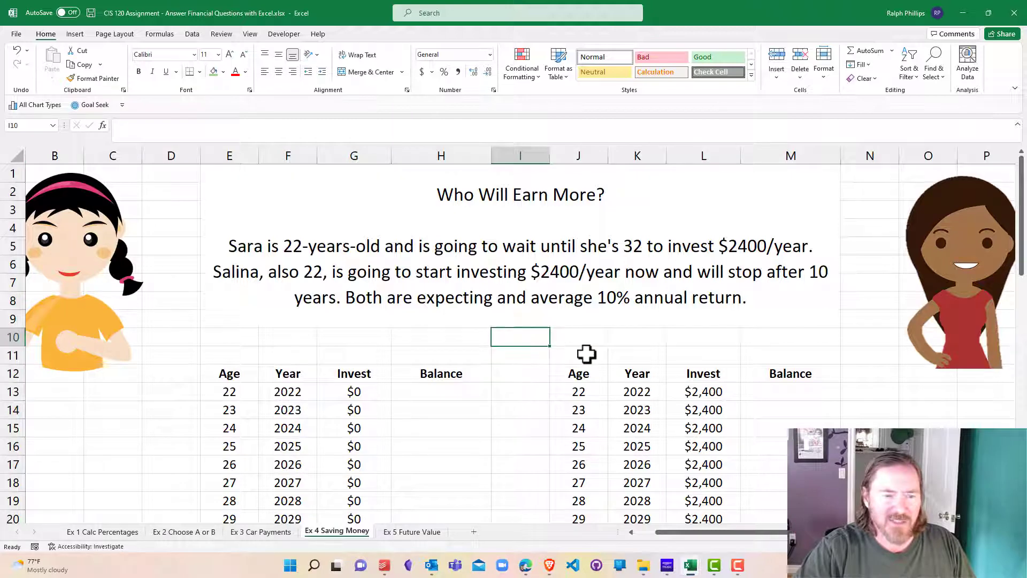
pyautogui.write('10%')
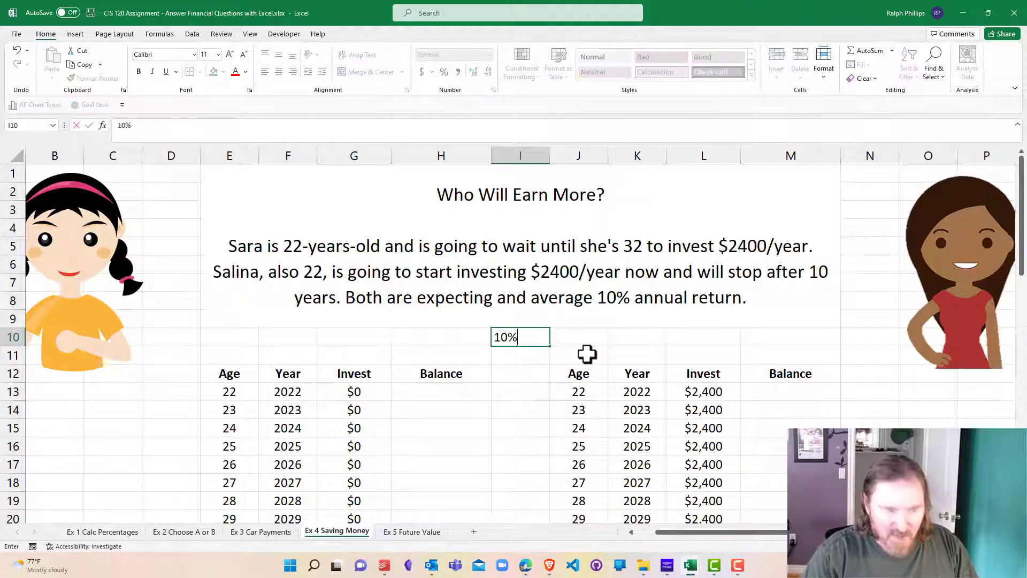
pyautogui.press('Return')
pyautogui.click(537, 339)
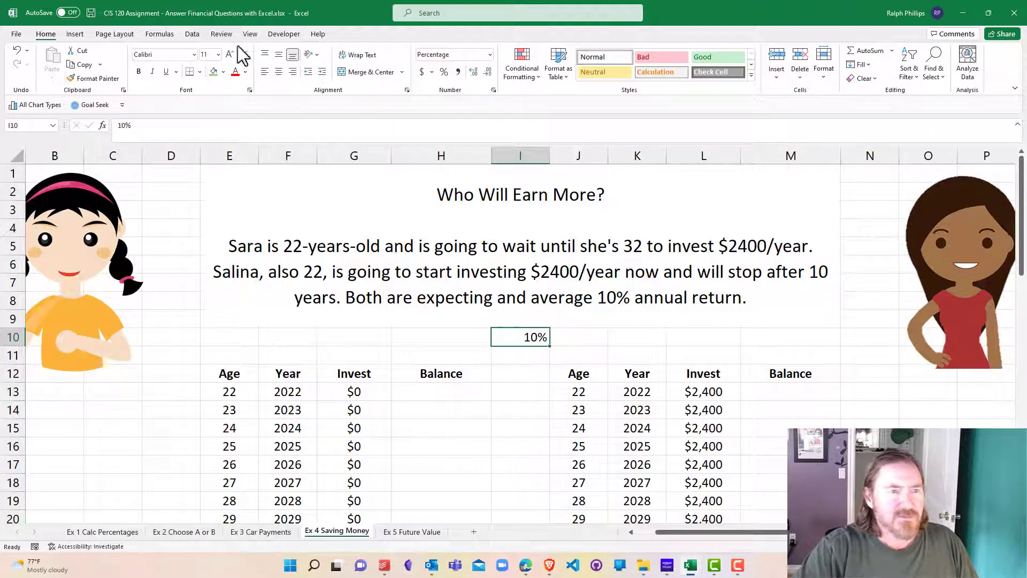
pyautogui.click(139, 72)
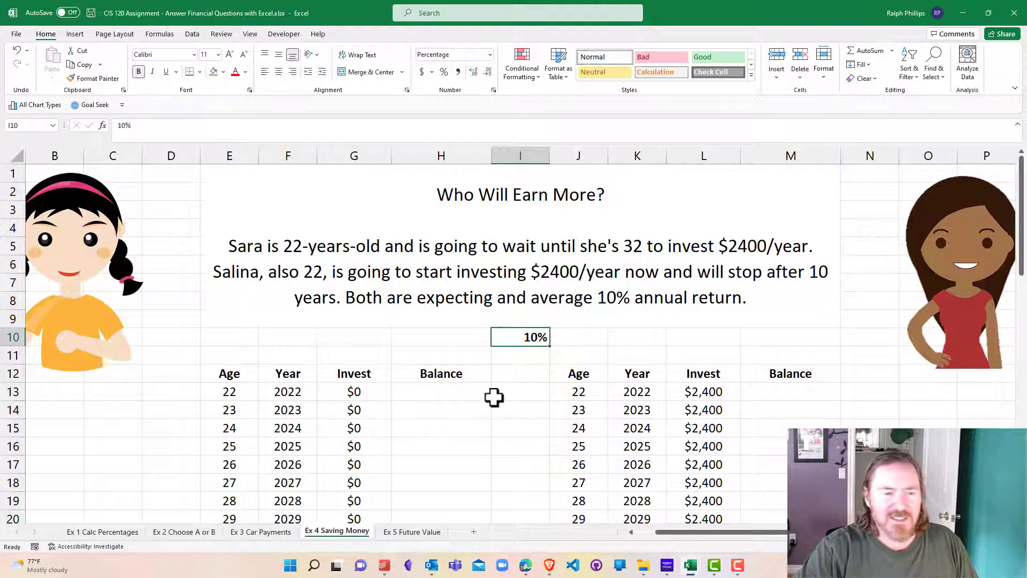
# Look over both Balance columns and select the second table's first balance cell M13.
pyautogui.scroll(-2, 492, 396)
pyautogui.click(417, 389)
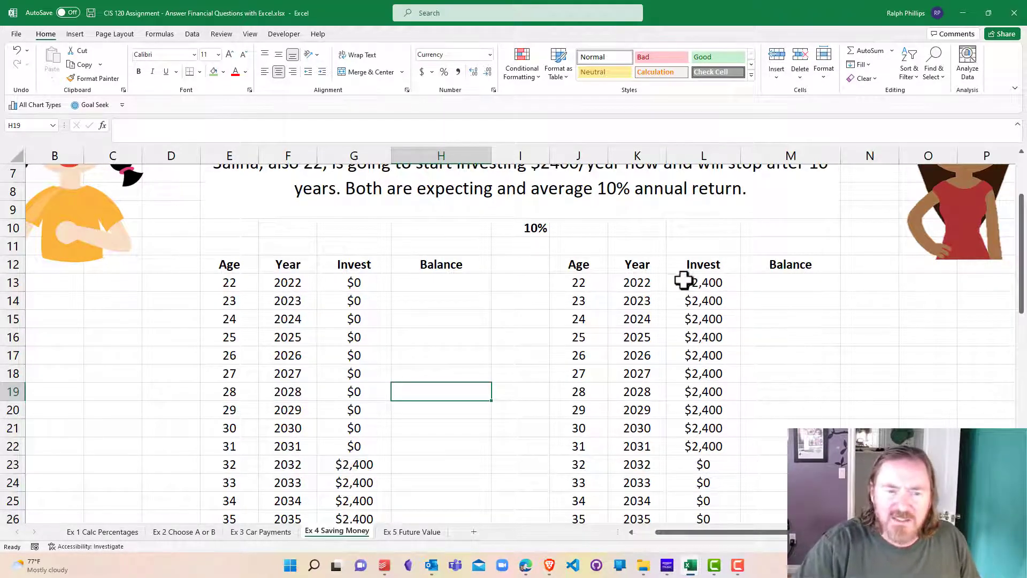
pyautogui.click(779, 324)
pyautogui.click(781, 282)
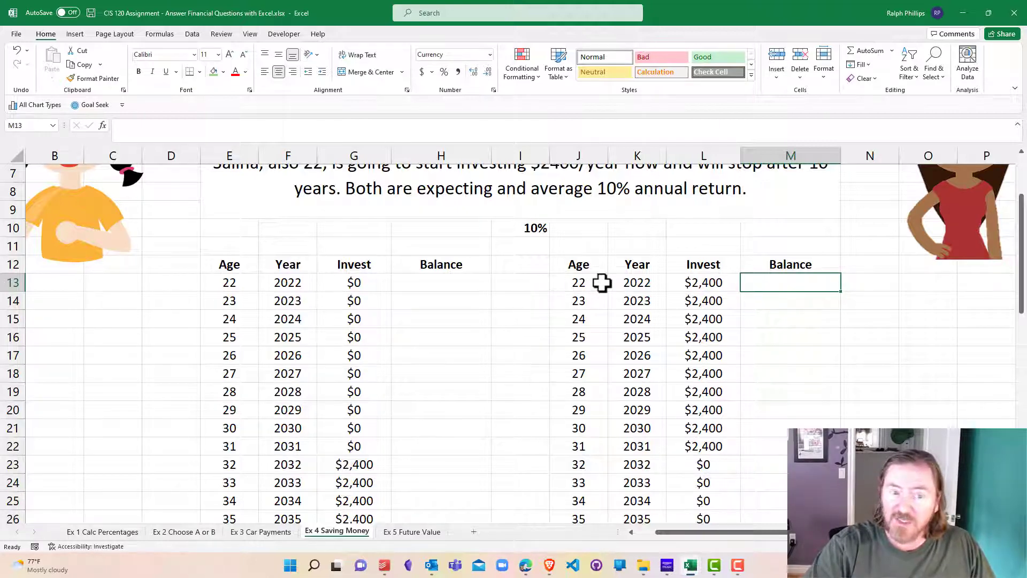
# Set M13 to =L13 so the starting balance shows $2,400.
pyautogui.click(720, 282)
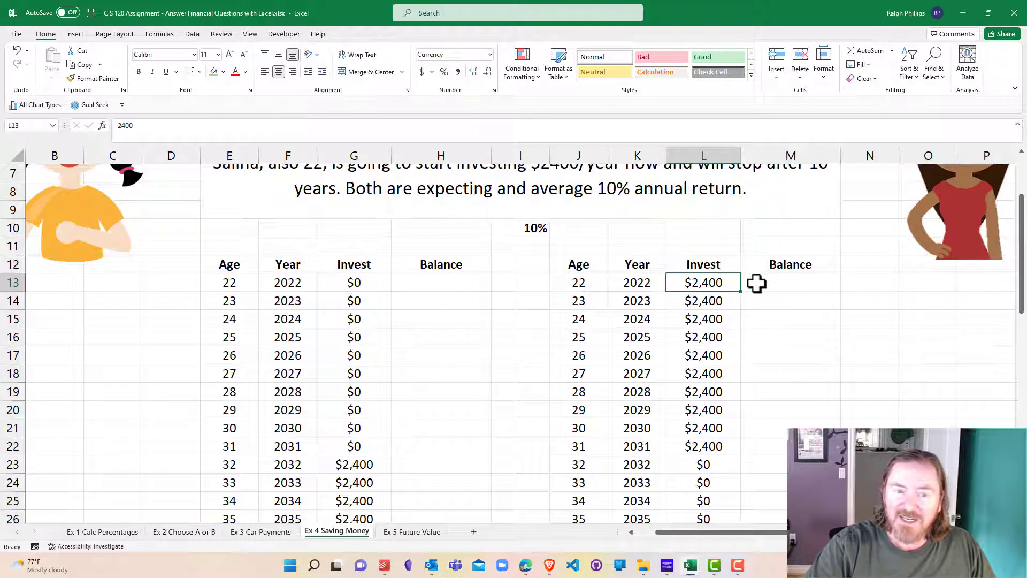
pyautogui.click(779, 302)
pyautogui.click(779, 283)
pyautogui.write('=')
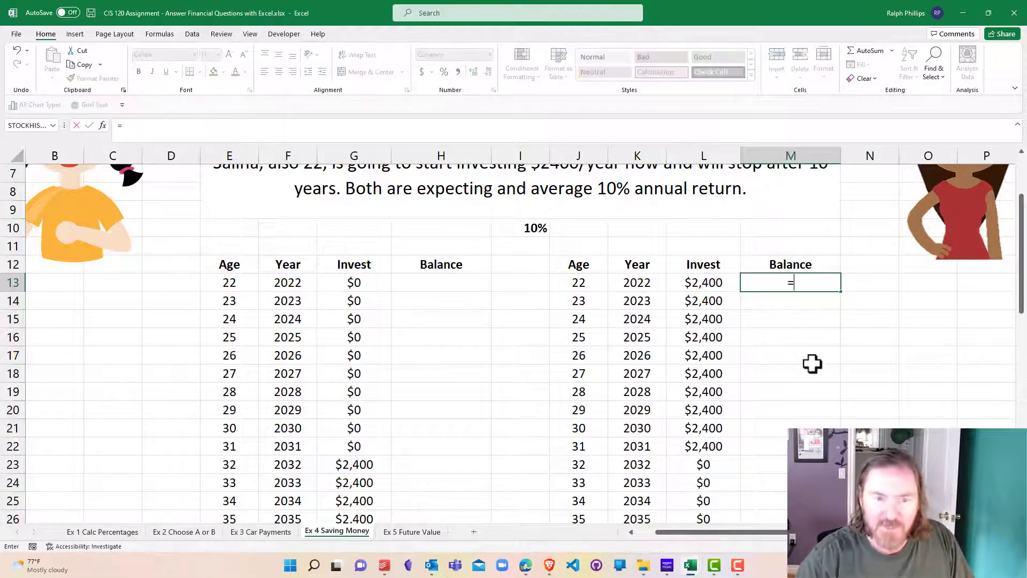
pyautogui.click(720, 282)
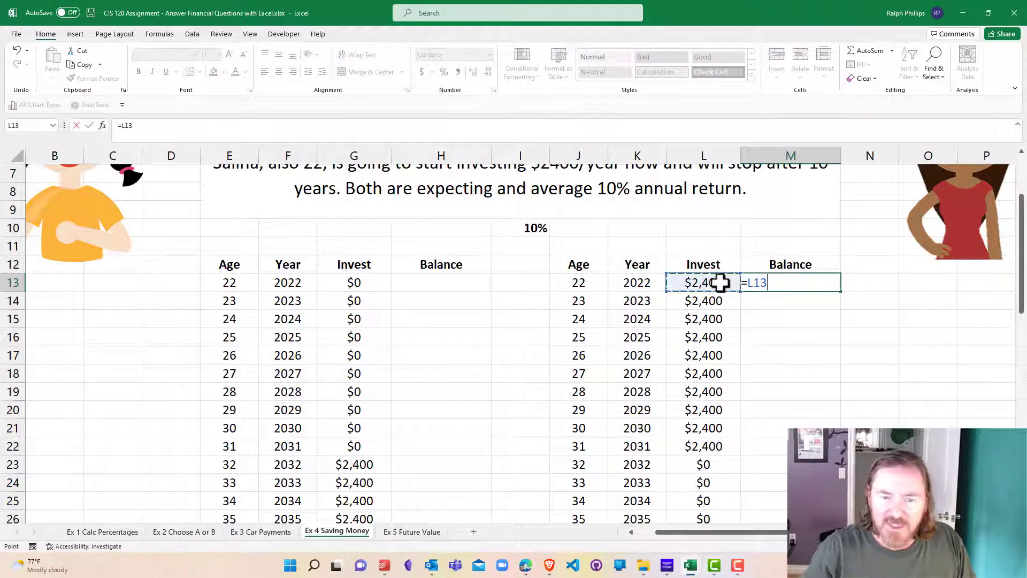
pyautogui.press('Return')
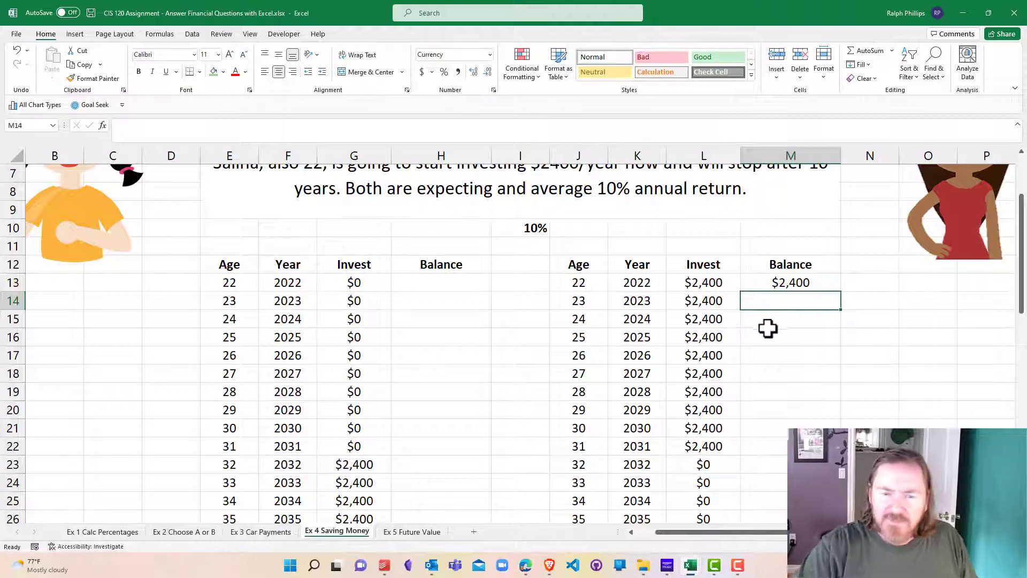
# Retype =L13 in M13 with Ctrl+Enter, then return to M13 to rework it.
pyautogui.press('Down')
pyautogui.press('Down')
pyautogui.press('Down')
pyautogui.click(782, 284)
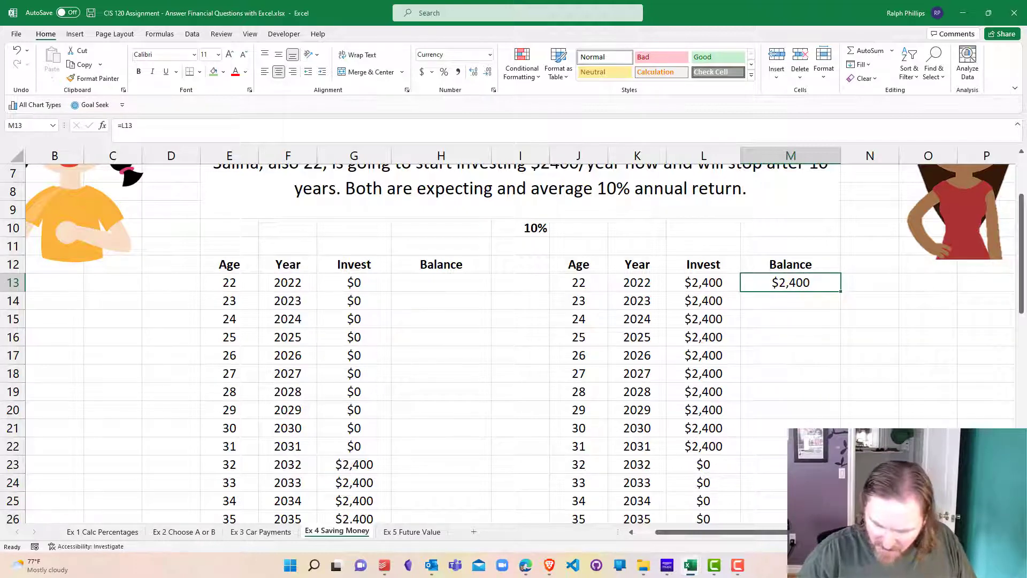
pyautogui.write('=L13')
pyautogui.hotkey('ctrl', 'Return')
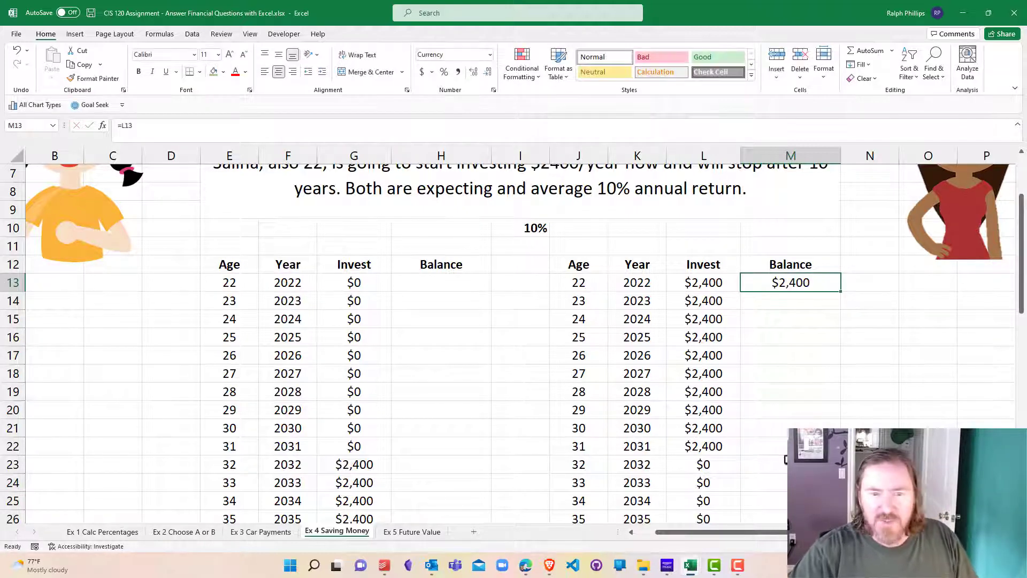
pyautogui.click(805, 408)
pyautogui.click(788, 299)
pyautogui.click(791, 284)
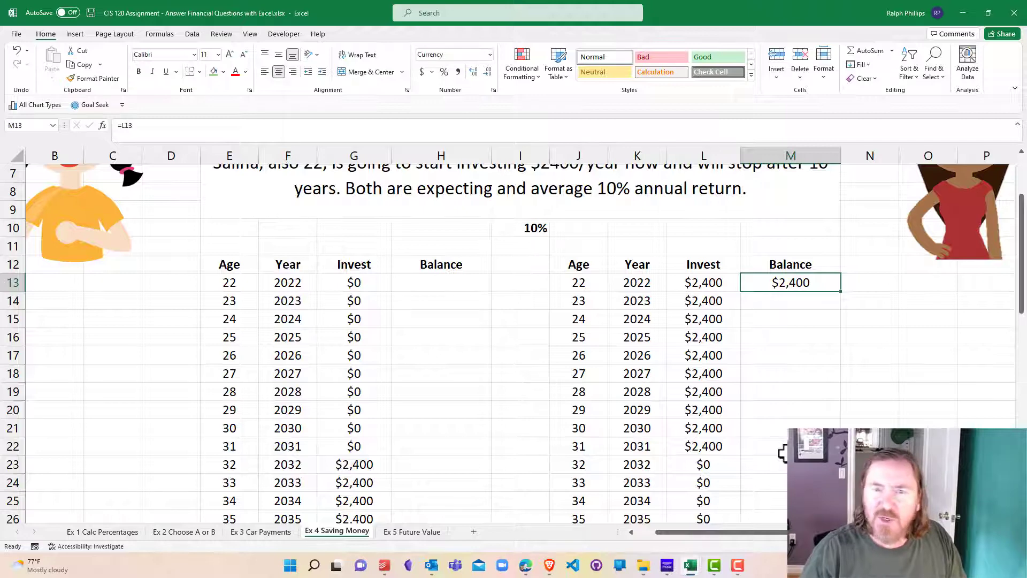
# Enter =L13*(1+$I$10) in M13 so the first balance grows to $2,640.
pyautogui.write('=')
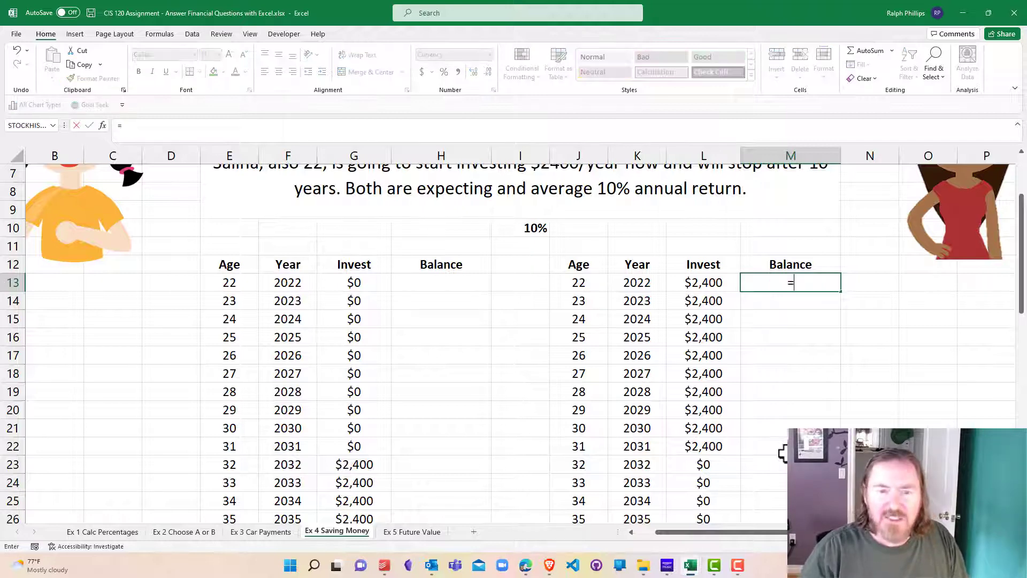
pyautogui.click(717, 280)
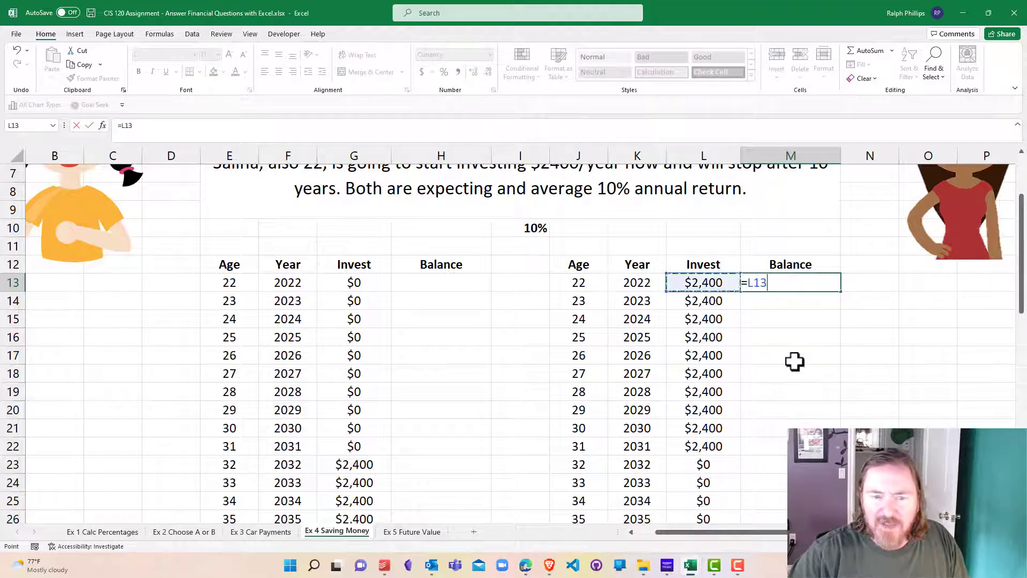
pyautogui.write('*')
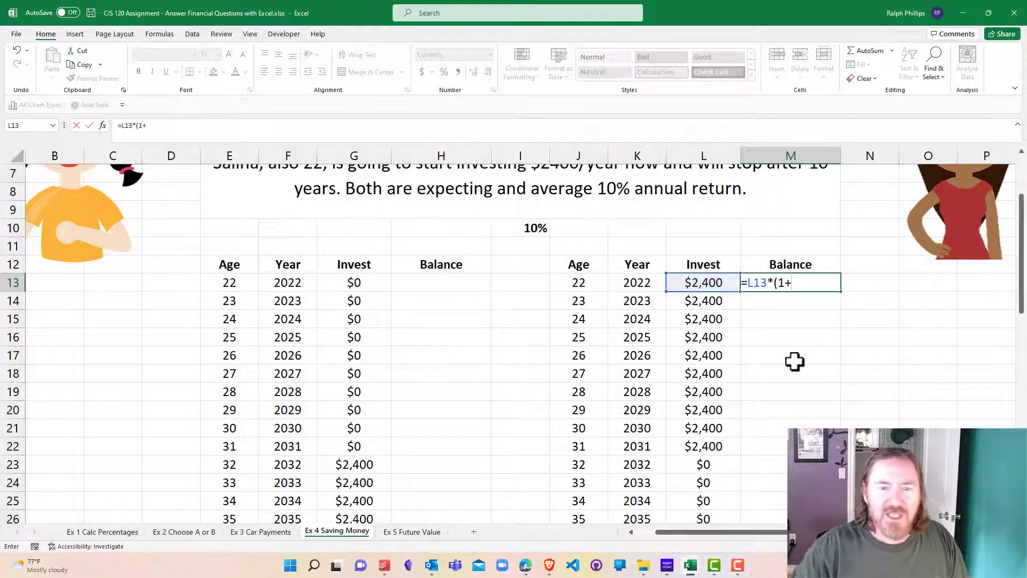
pyautogui.click(537, 227)
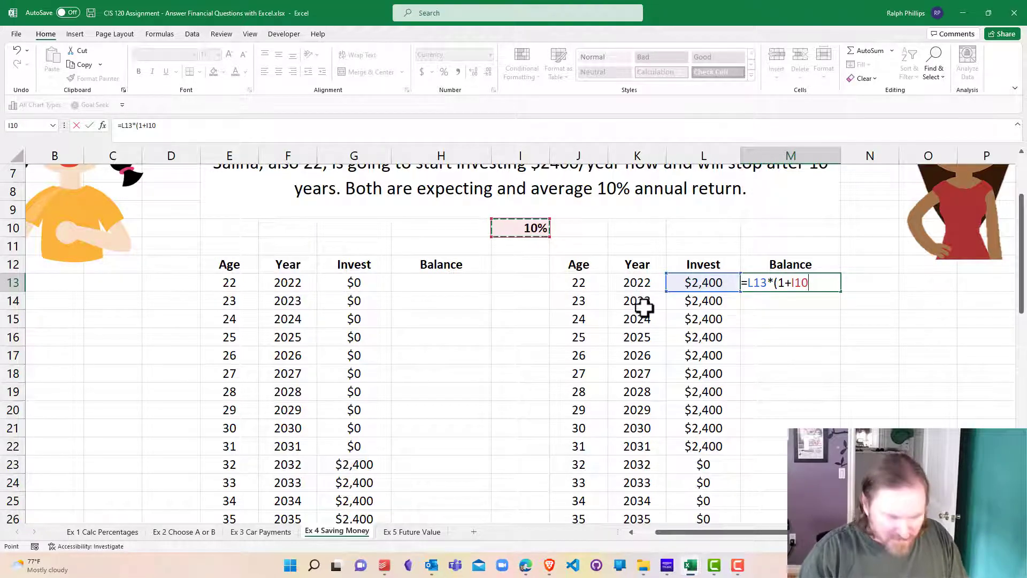
pyautogui.press('F4')
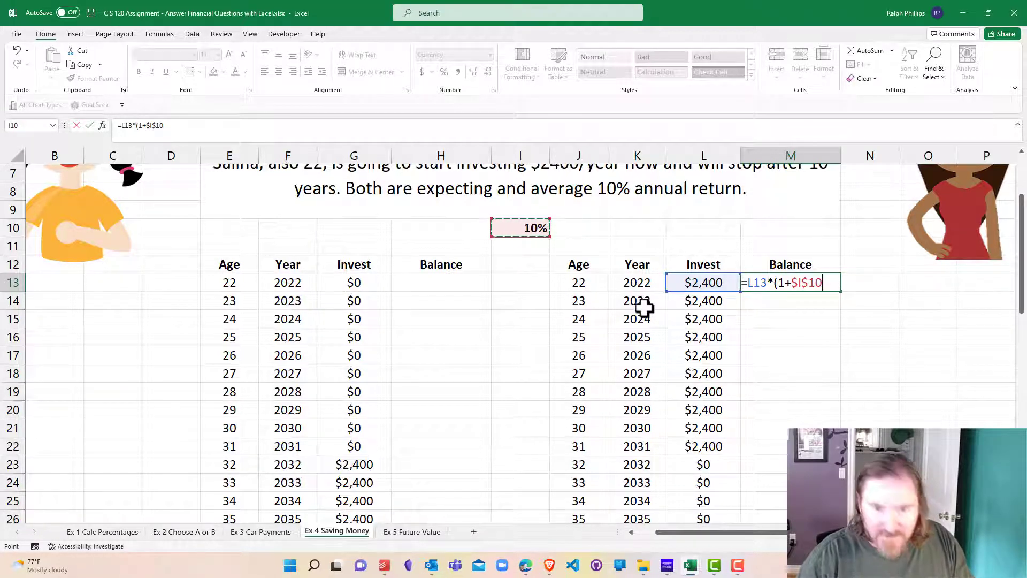
pyautogui.write(')')
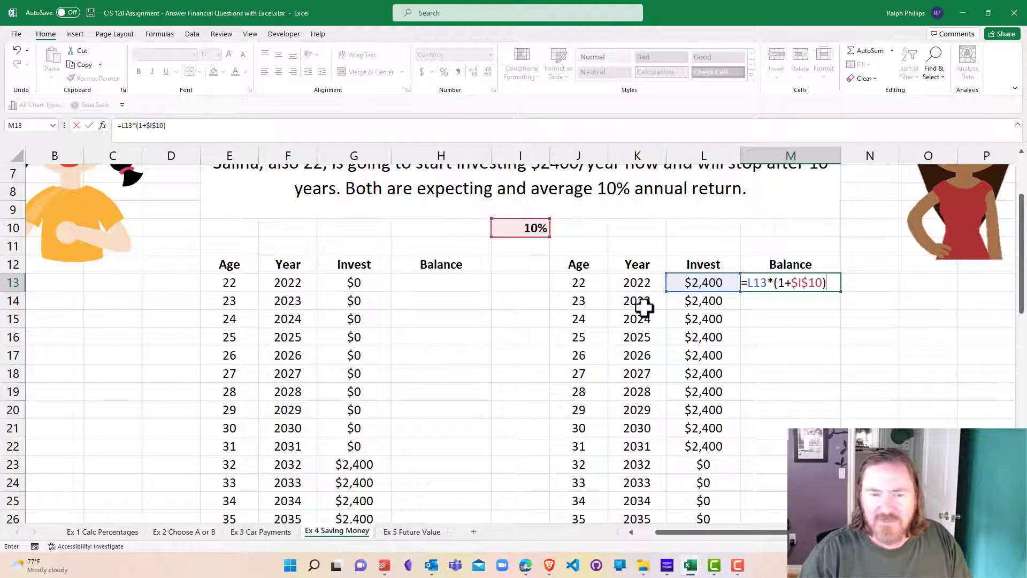
pyautogui.press('Return')
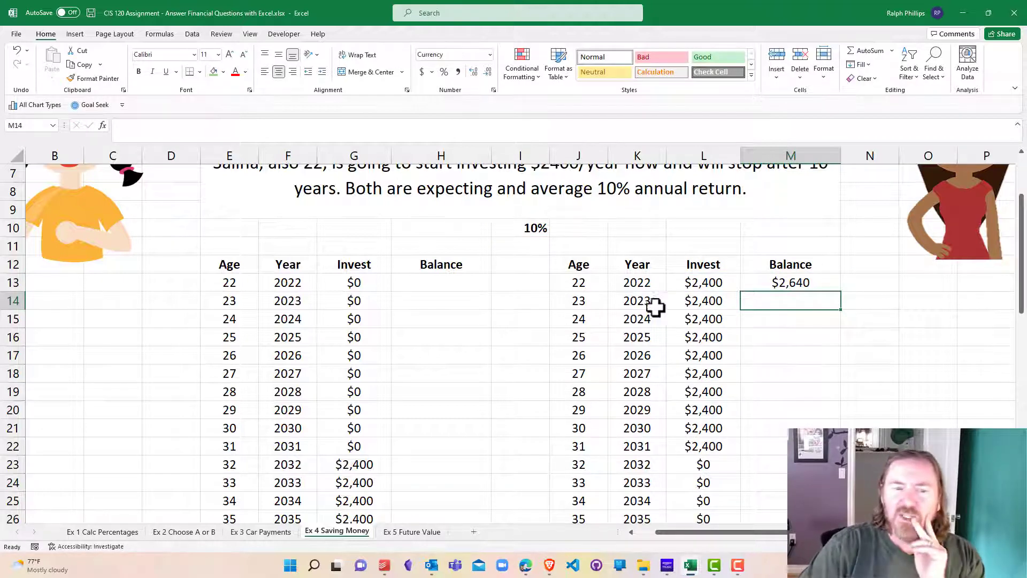
pyautogui.click(701, 282)
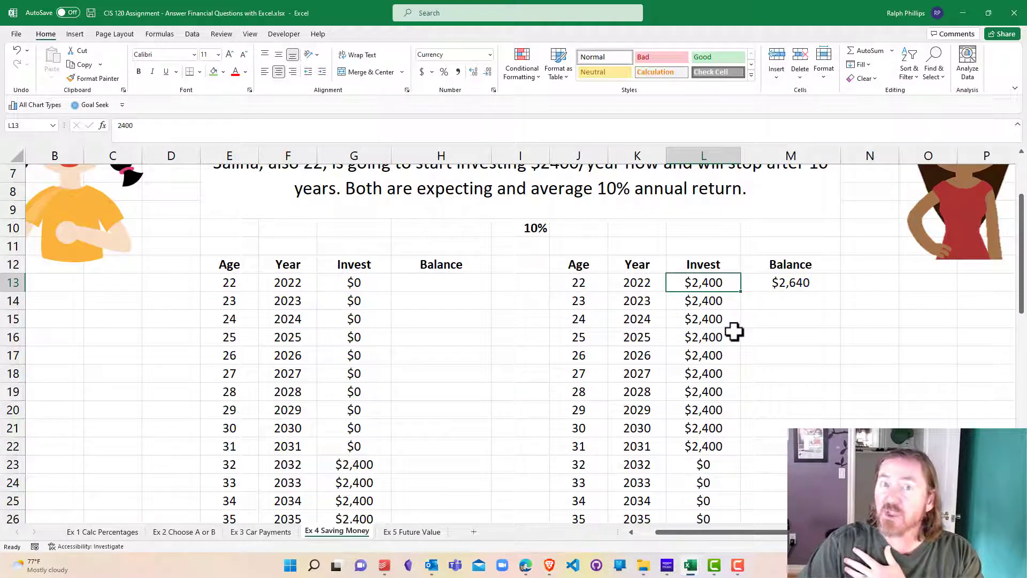
pyautogui.click(802, 299)
pyautogui.click(819, 283)
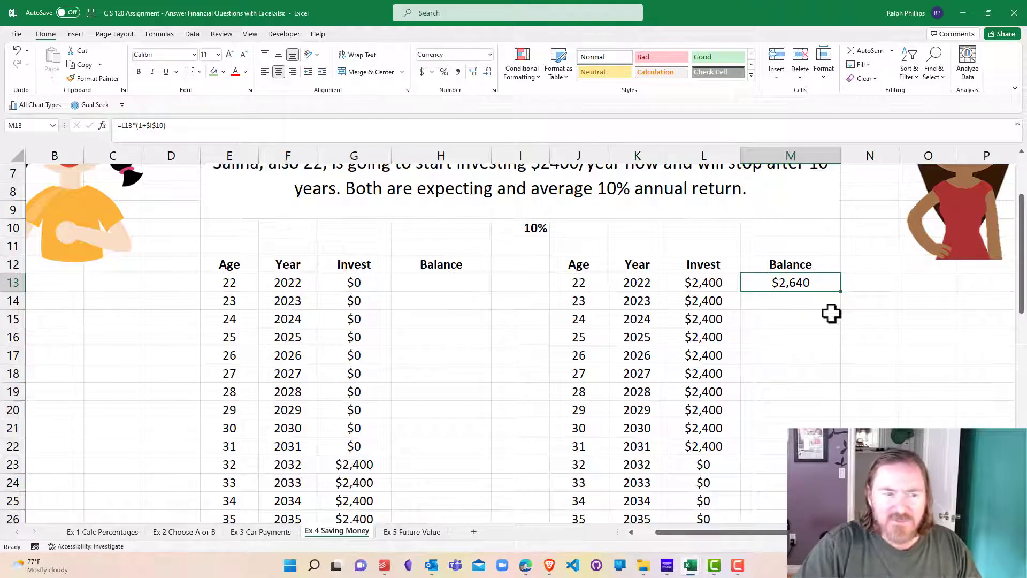
pyautogui.press('Return')
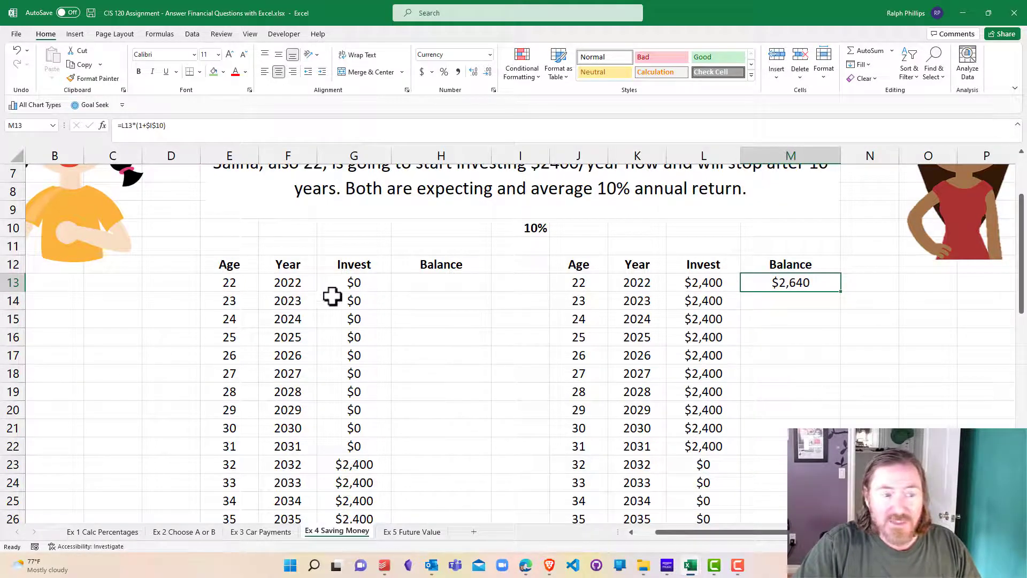
# Copy the balance formula from M13 into H13, the first table's starting balance.
pyautogui.press('Return')
pyautogui.click(784, 285)
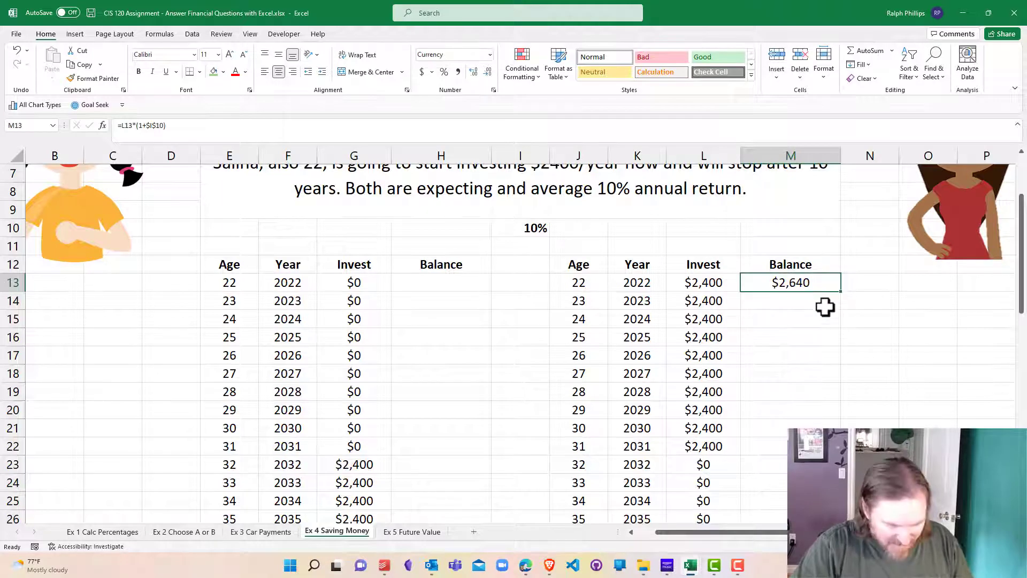
pyautogui.hotkey('ctrl', 'c')
pyautogui.click(429, 283)
pyautogui.hotkey('ctrl', 'v')
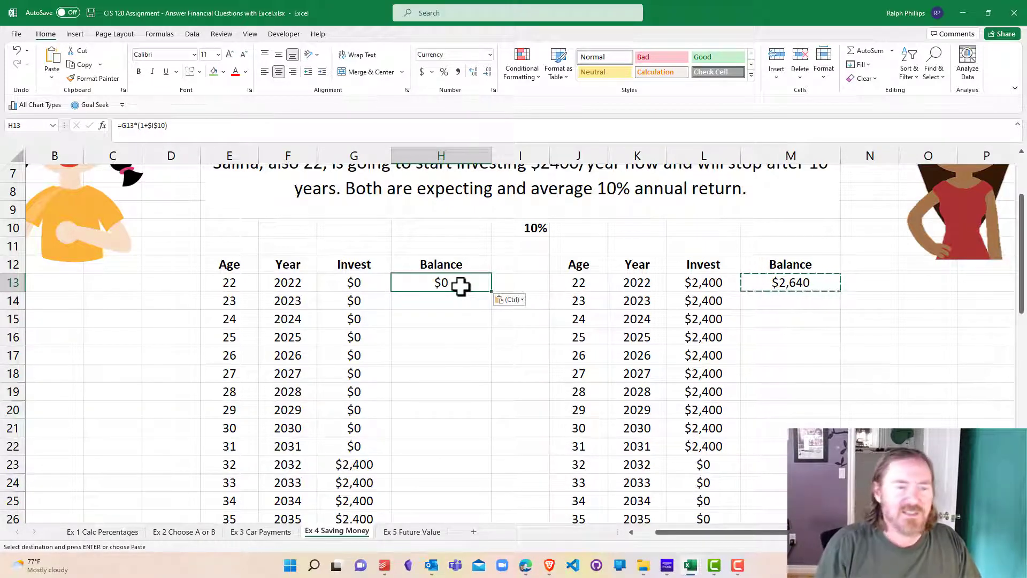
pyautogui.press('Escape')
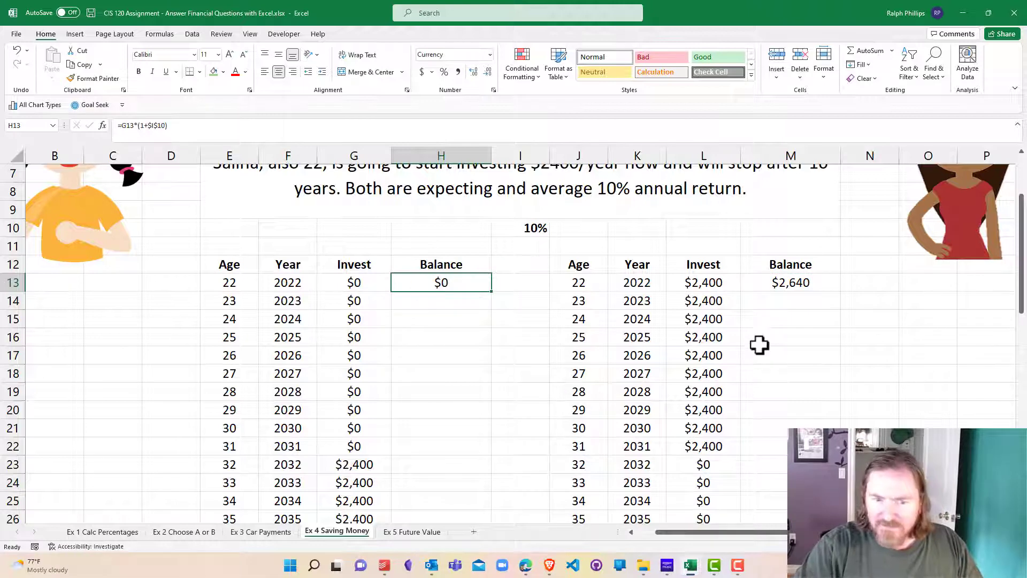
# Check the L14 investment formula and select M14 for the next year's balance.
pyautogui.click(770, 320)
pyautogui.click(792, 300)
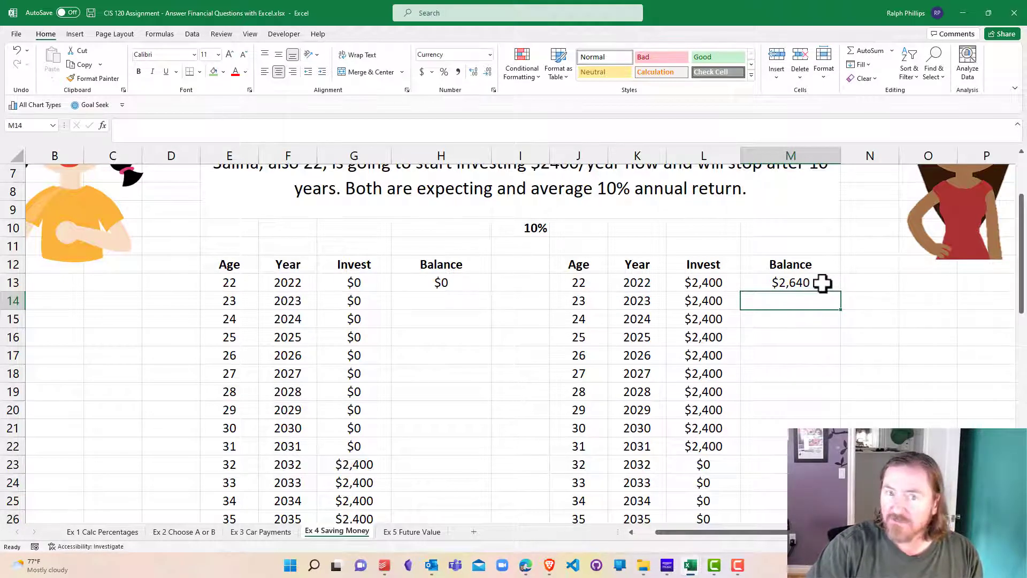
pyautogui.click(716, 304)
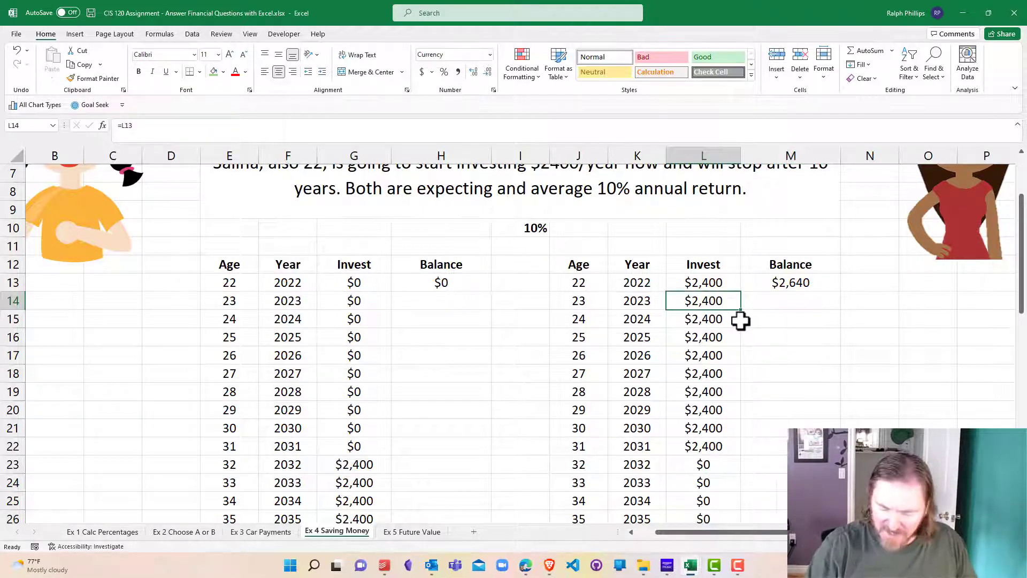
pyautogui.click(794, 302)
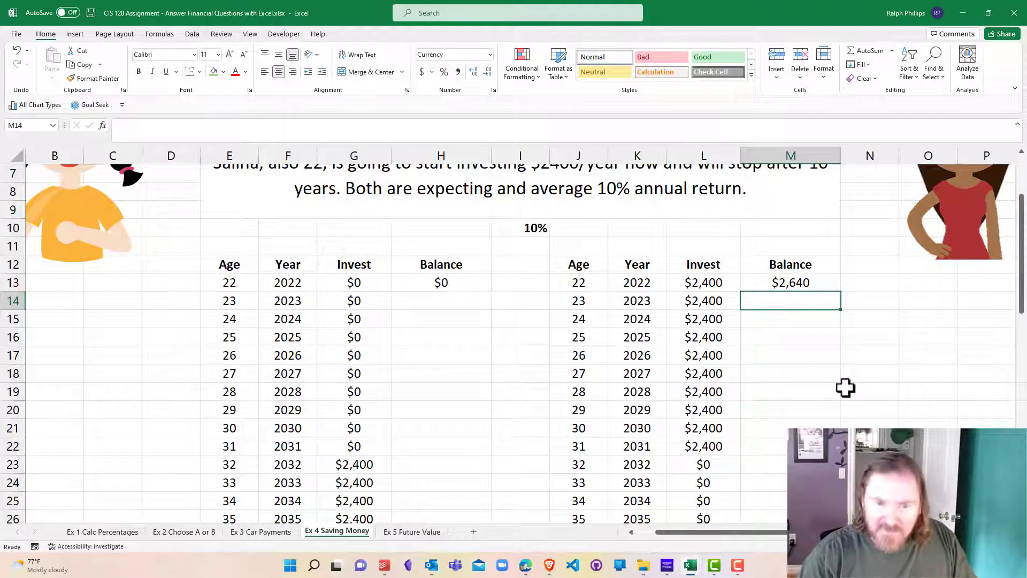
# Enter =(M13+L14)*(1+$I$10) in M14, giving a $5,544 balance for 2023.
pyautogui.write('=(')
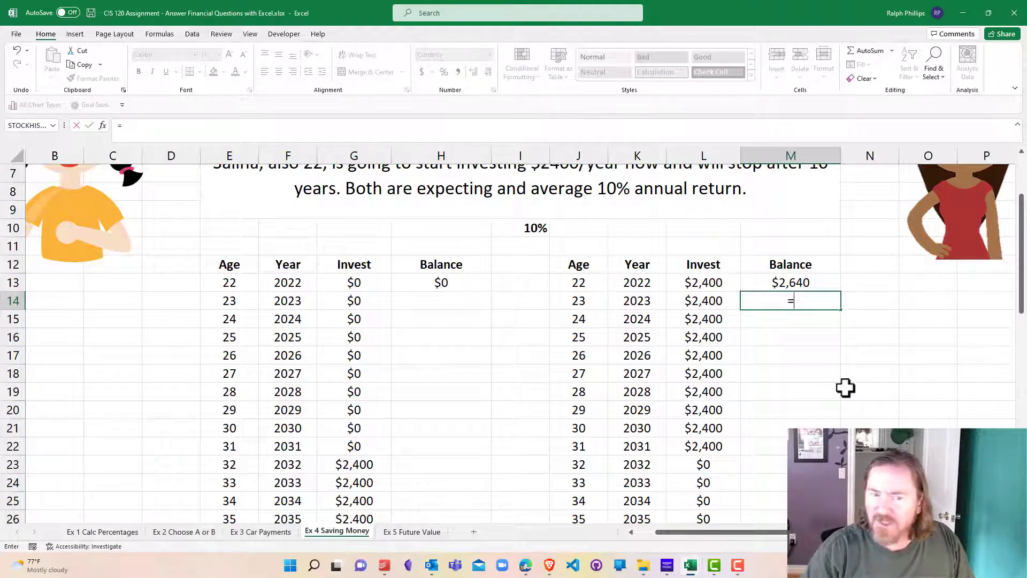
pyautogui.click(802, 281)
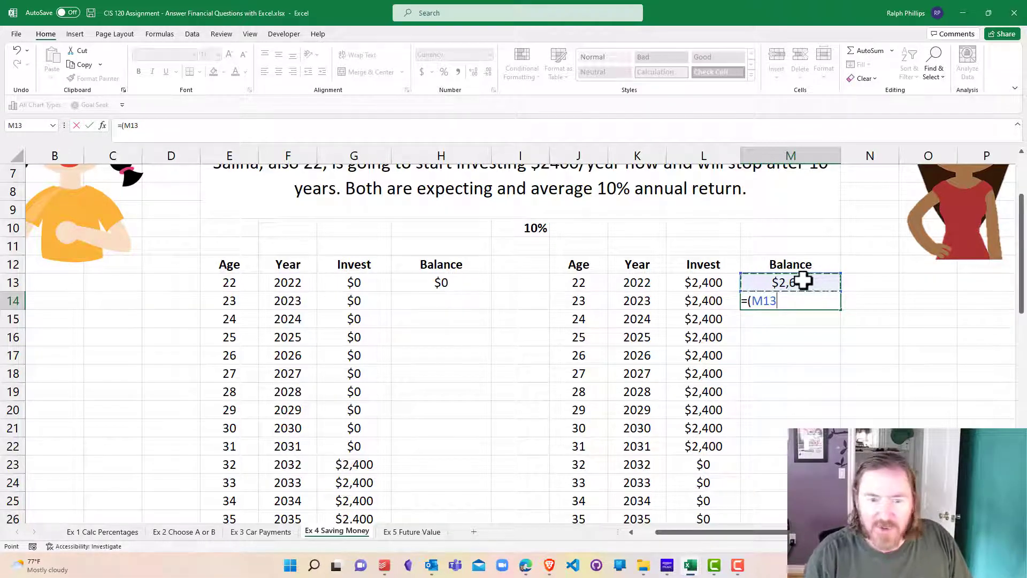
pyautogui.write('+')
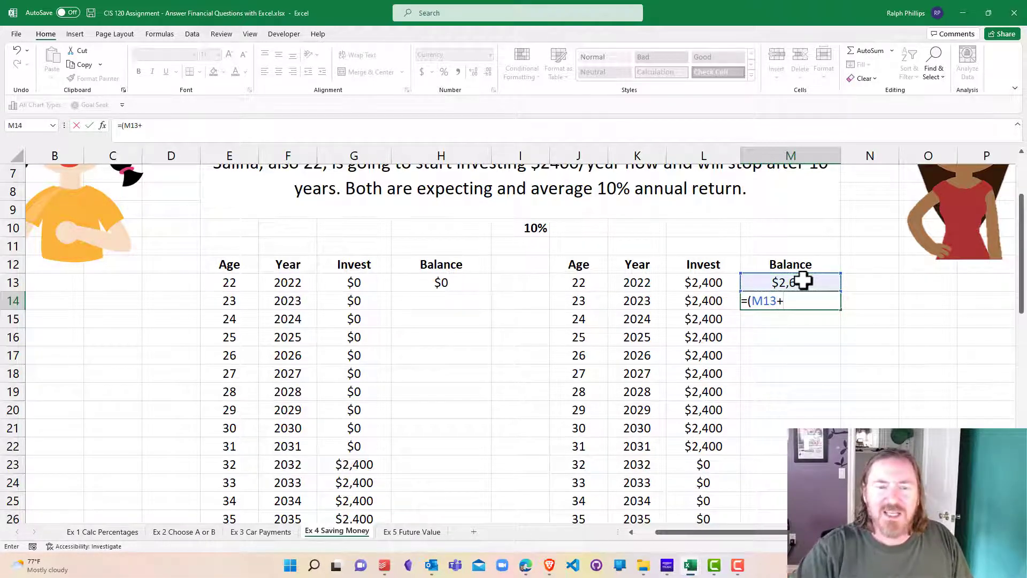
pyautogui.click(712, 302)
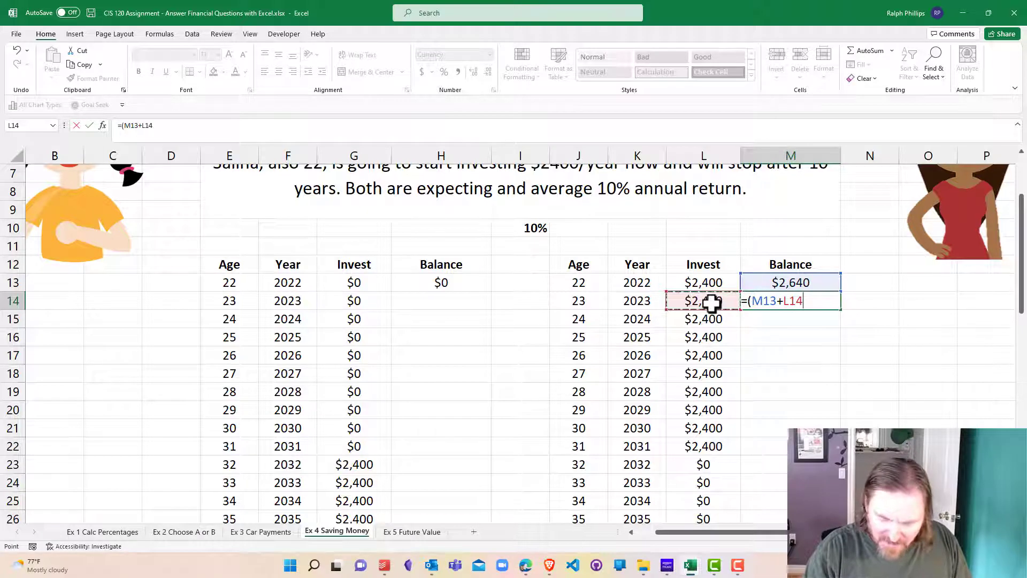
pyautogui.write(')*')
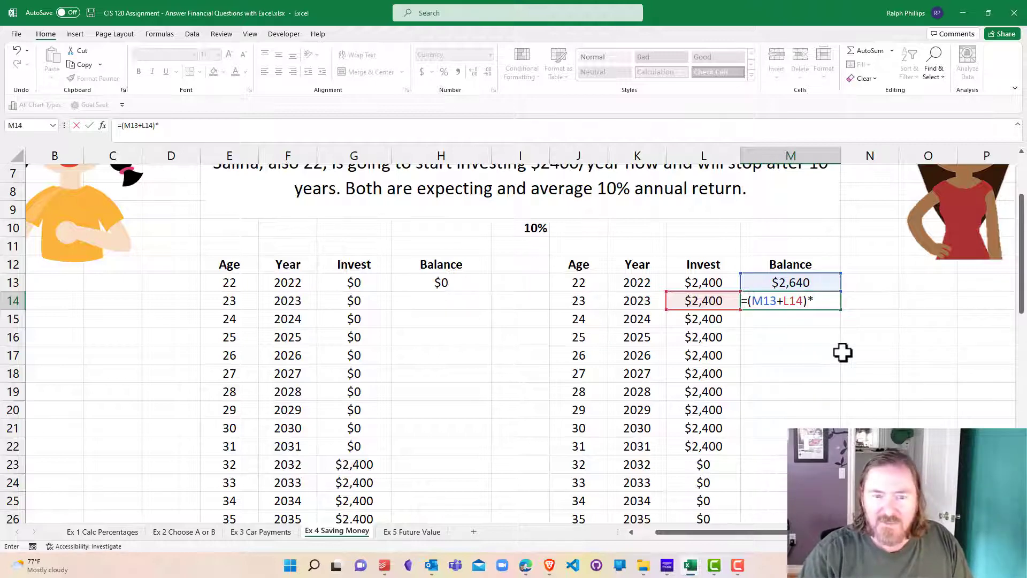
pyautogui.write('1+')
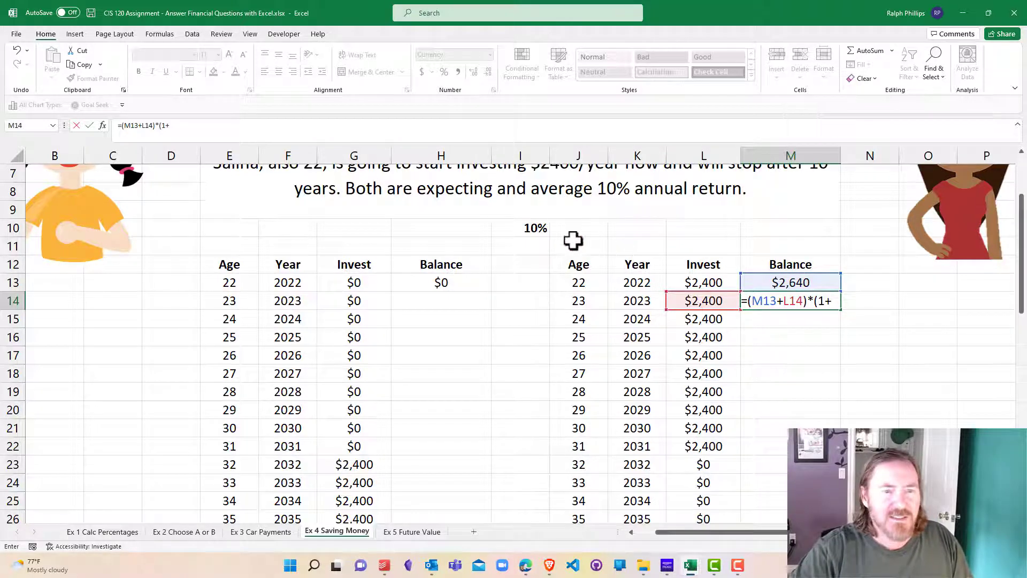
pyautogui.click(527, 229)
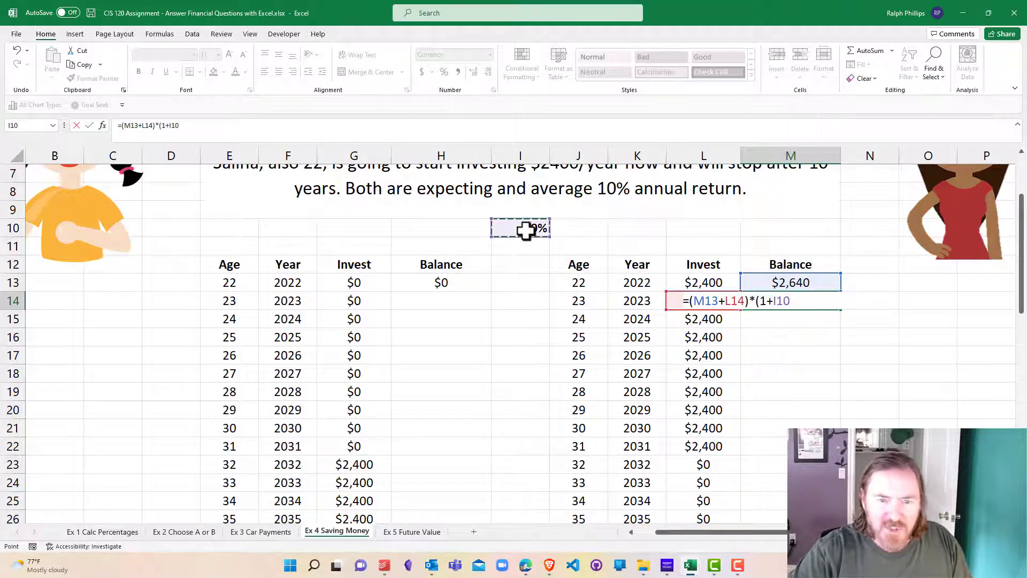
pyautogui.press('F4')
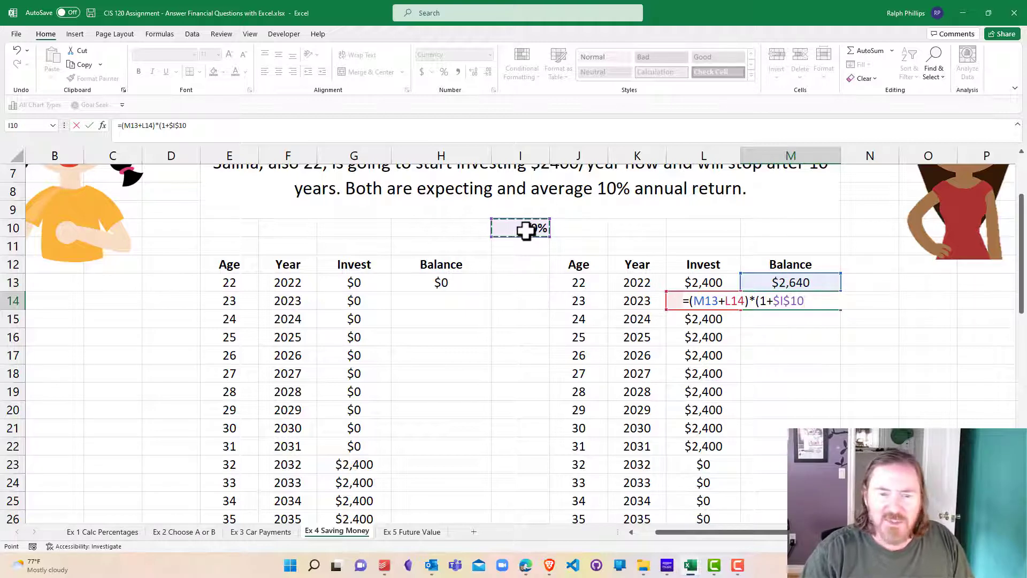
pyautogui.write(')')
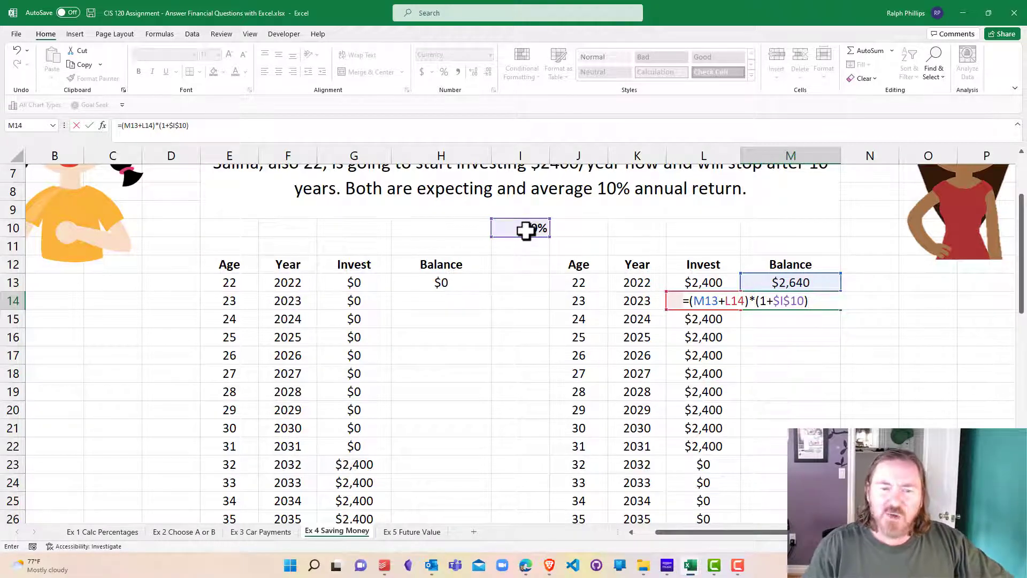
pyautogui.press('Return')
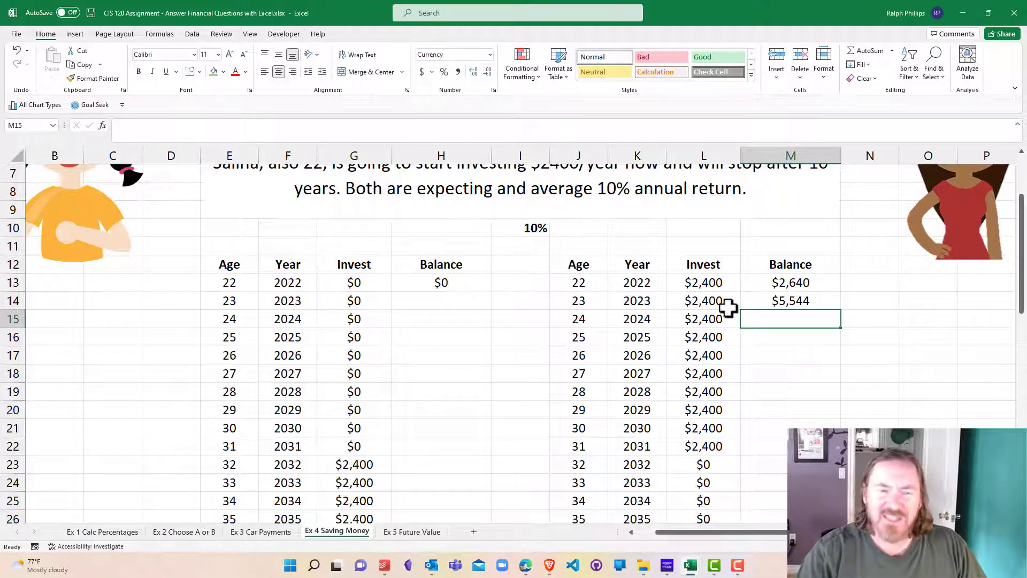
pyautogui.click(816, 301)
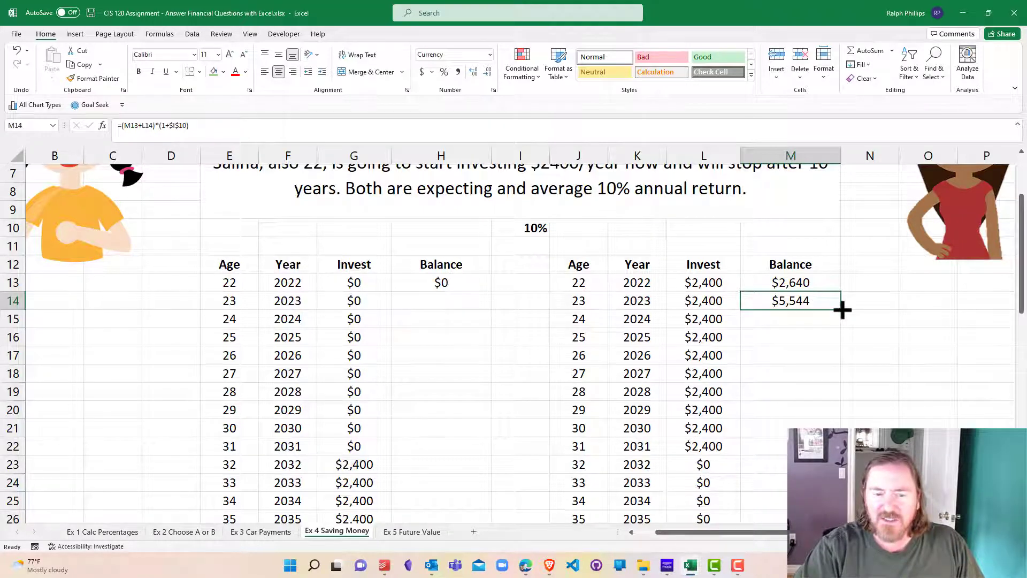
# Fill the M14 balance formula down column M and check the investment cells below.
pyautogui.moveTo(842, 309); pyautogui.dragTo(842, 309)
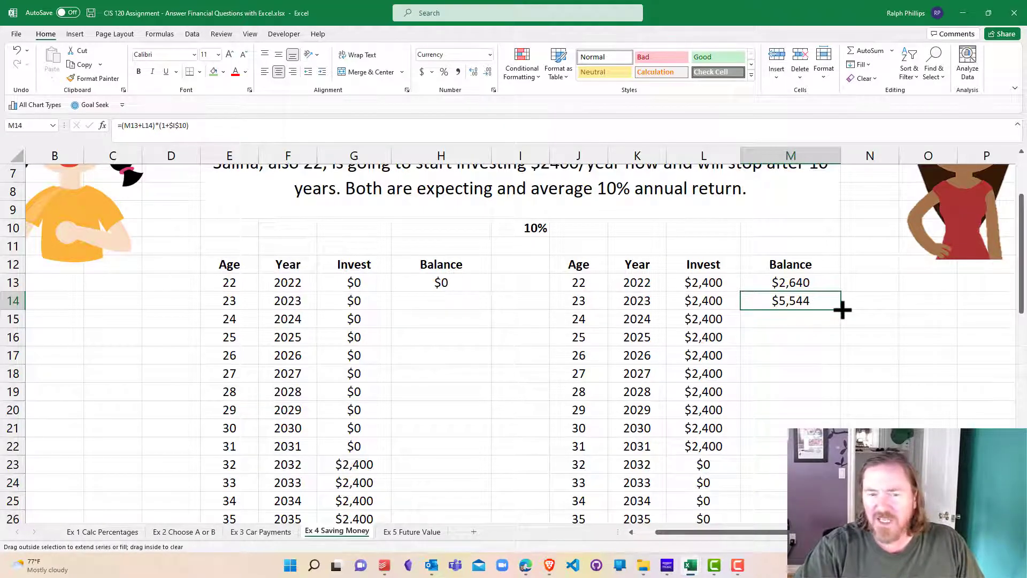
pyautogui.doubleClick(842, 309)
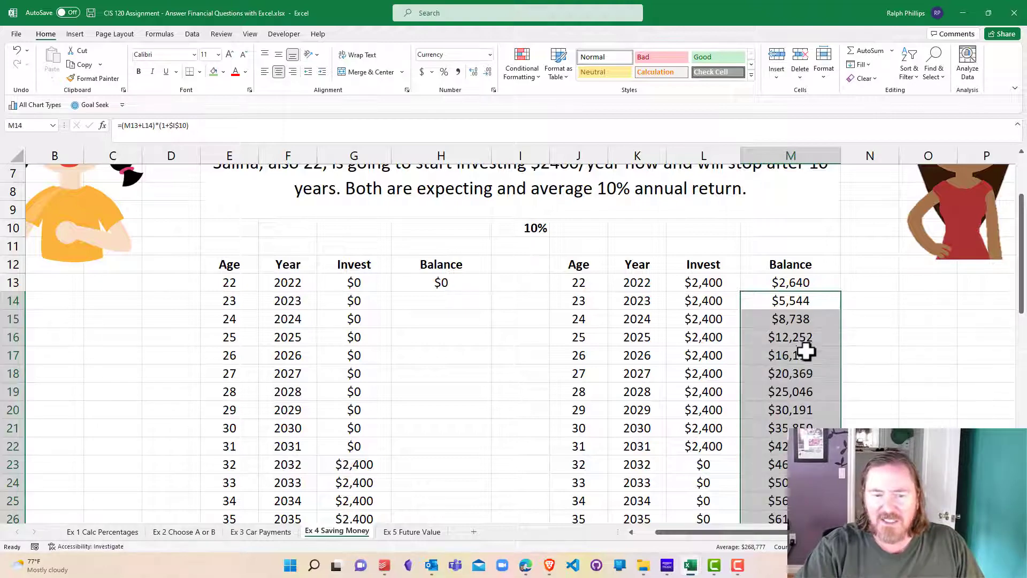
pyautogui.click(806, 353)
pyautogui.scroll(-2, 808, 355)
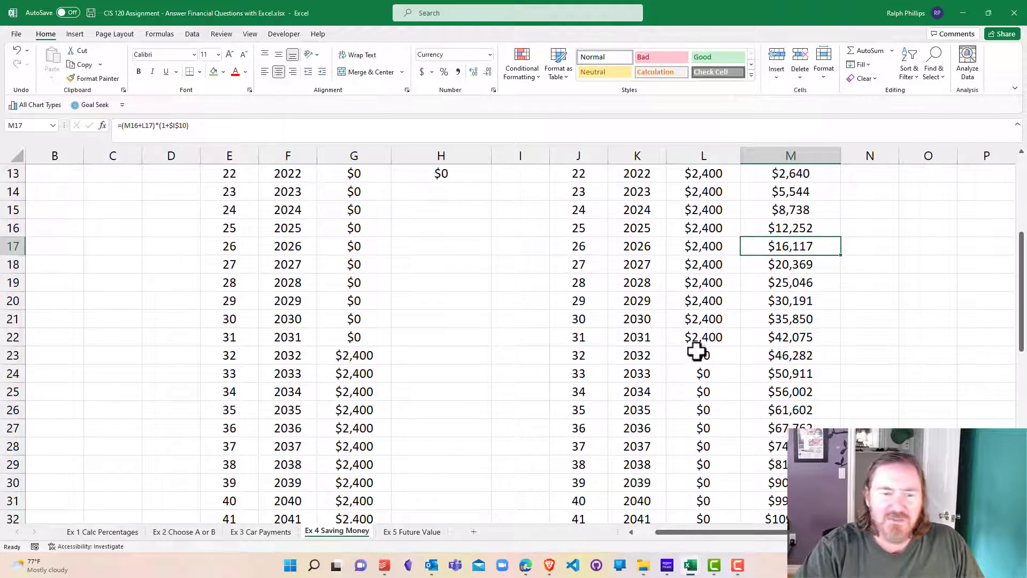
pyautogui.click(697, 353)
pyautogui.scroll(-2, 728, 385)
pyautogui.click(699, 284)
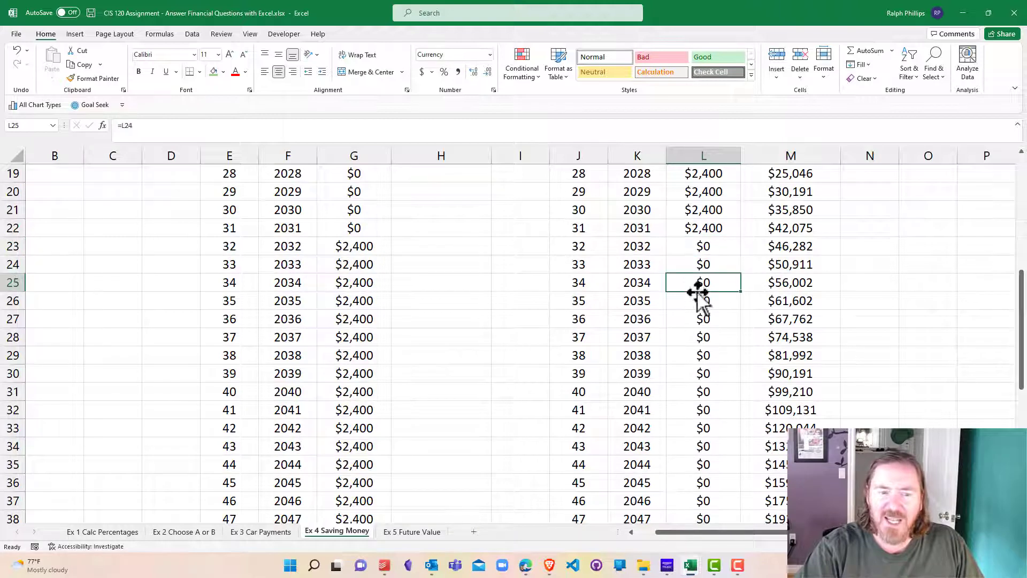
pyautogui.click(700, 301)
pyautogui.click(707, 336)
# Review the filled balance formulas in M24, M25 and M28 against the L25 investment.
pyautogui.moveTo(802, 268); pyautogui.dragTo(806, 330)
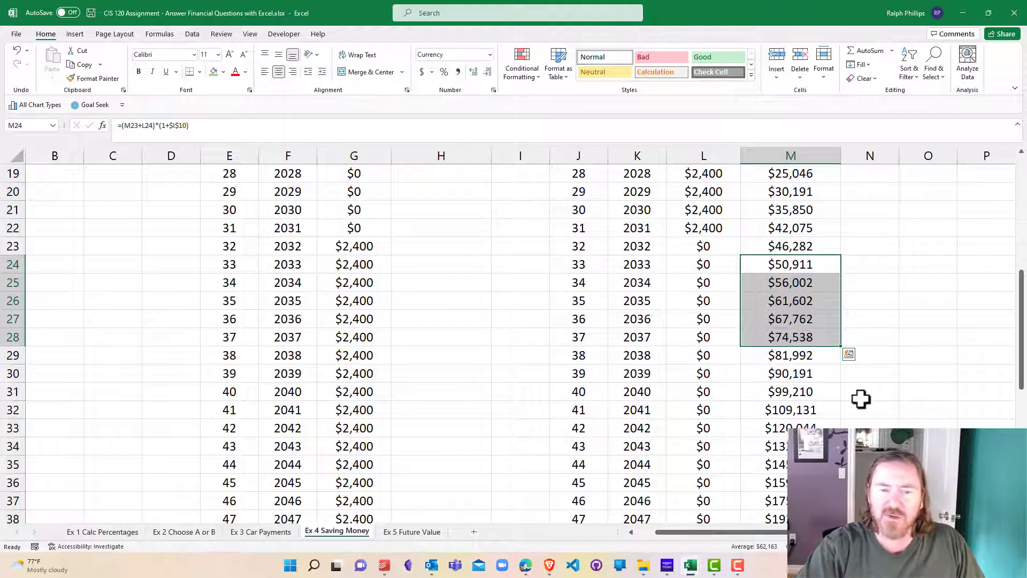
pyautogui.click(791, 336)
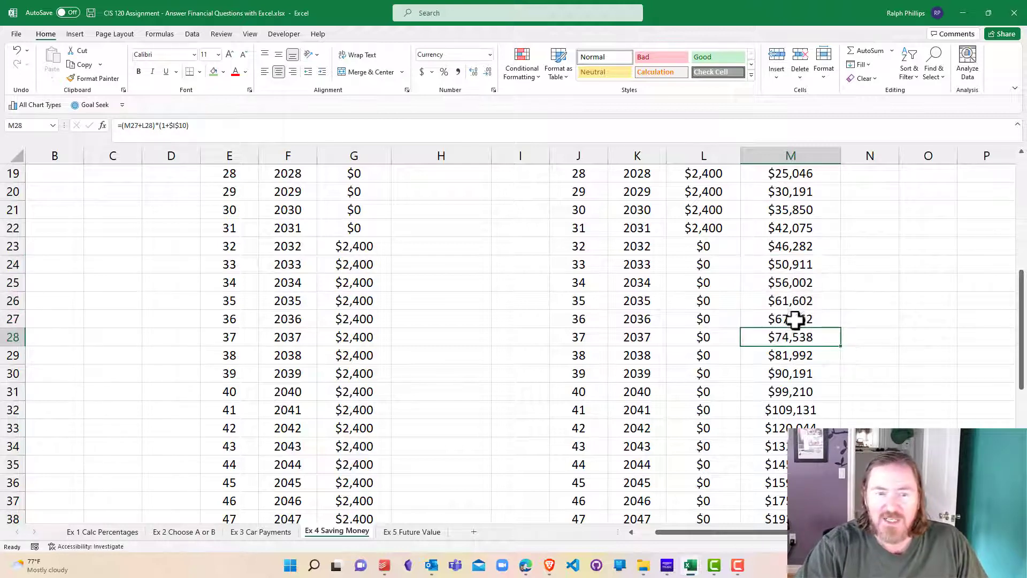
pyautogui.click(803, 266)
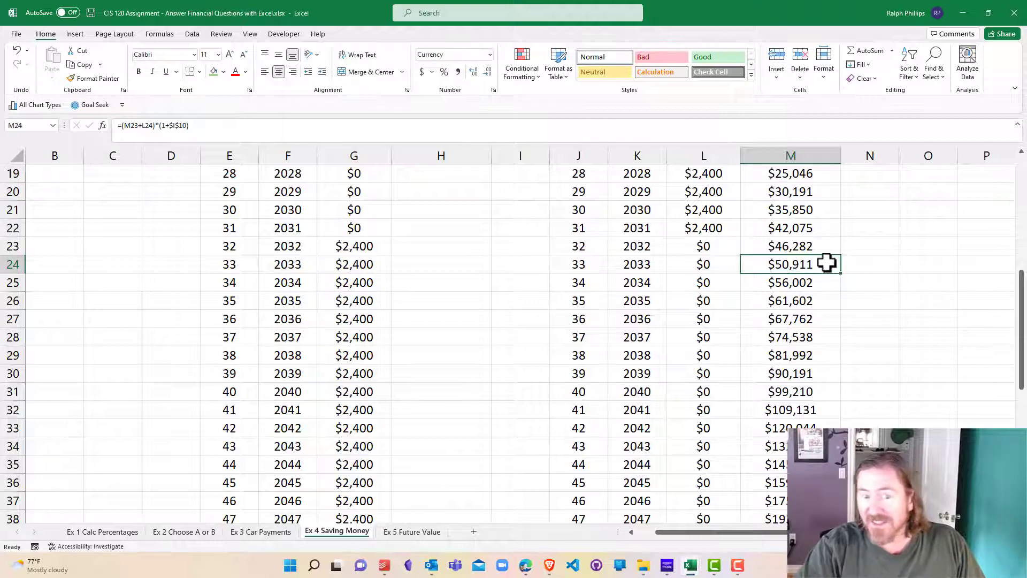
pyautogui.click(802, 279)
pyautogui.click(699, 283)
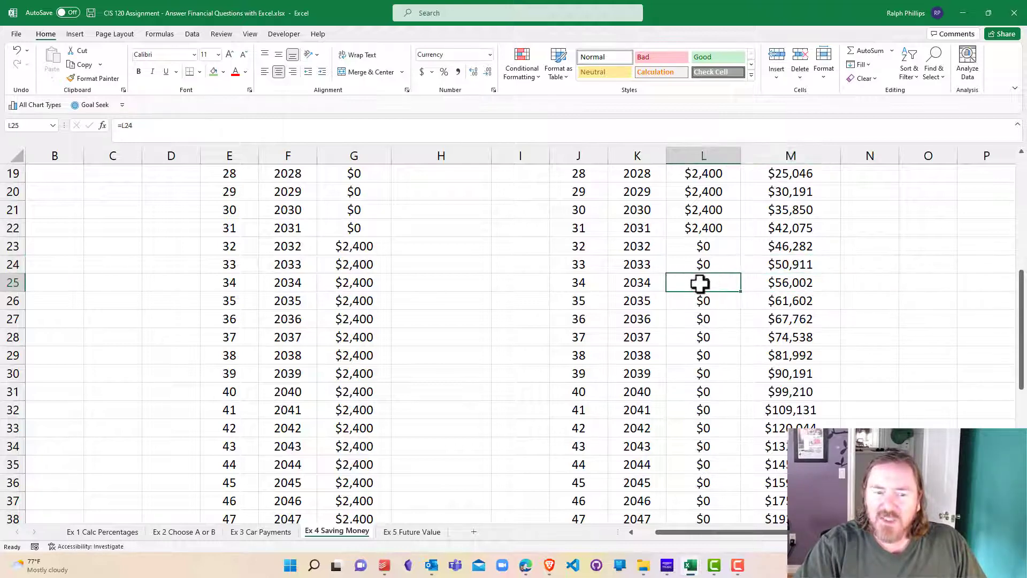
pyautogui.click(812, 280)
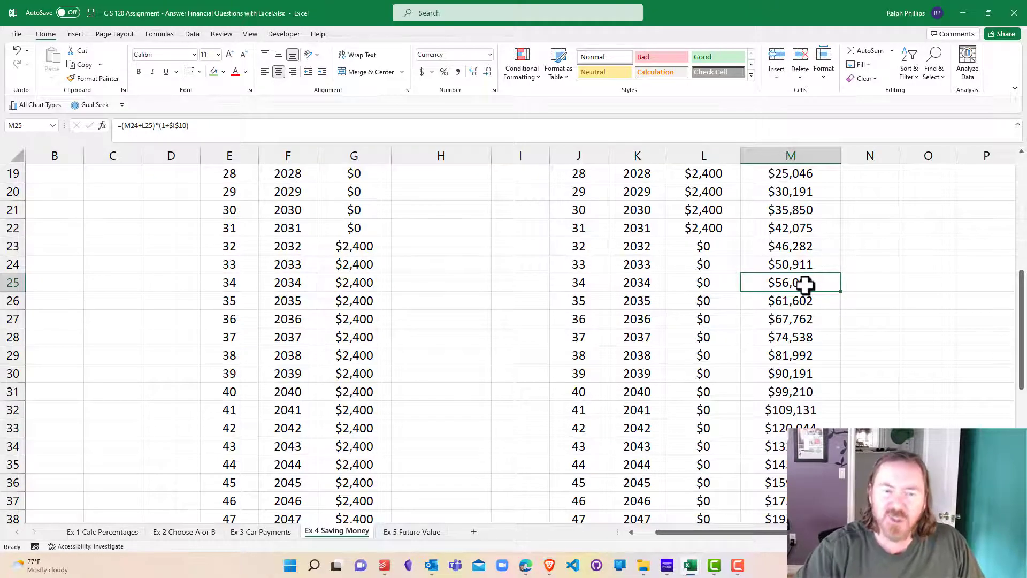
pyautogui.scroll(-6, 808, 327)
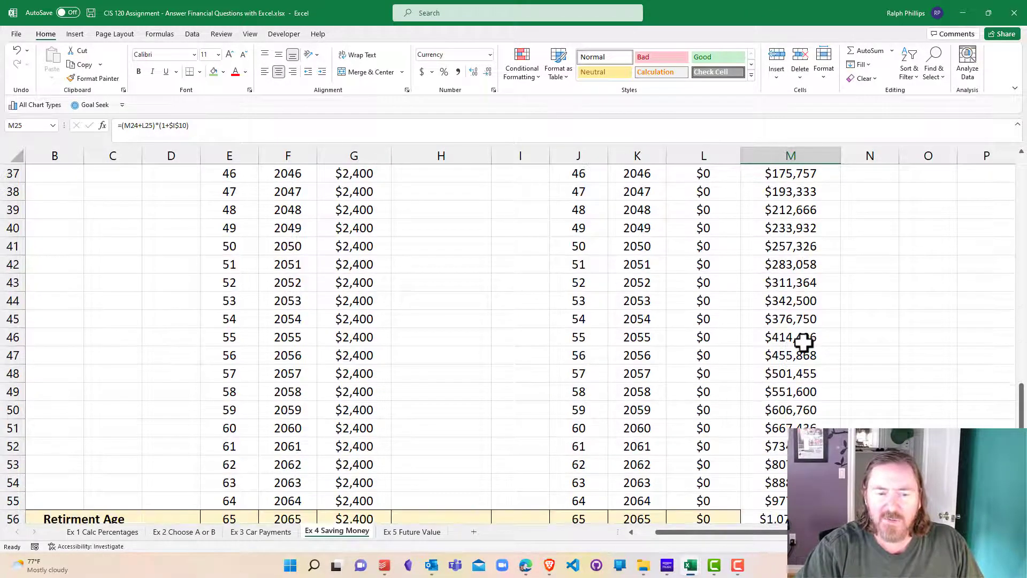
pyautogui.scroll(-3, 803, 342)
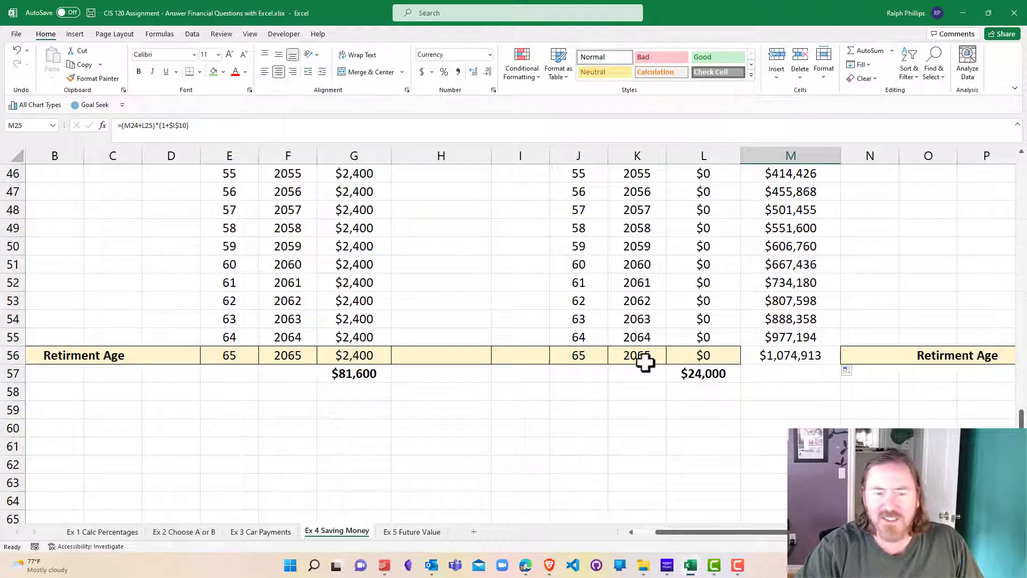
# Give the $1,074,913 balance in M56 a green fill and bold text.
pyautogui.click(781, 360)
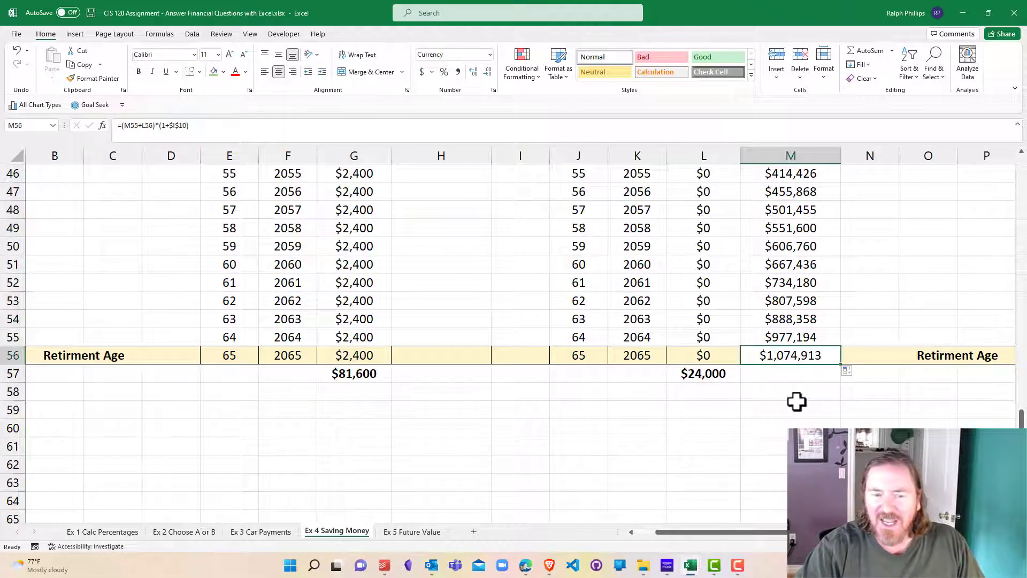
pyautogui.click(213, 72)
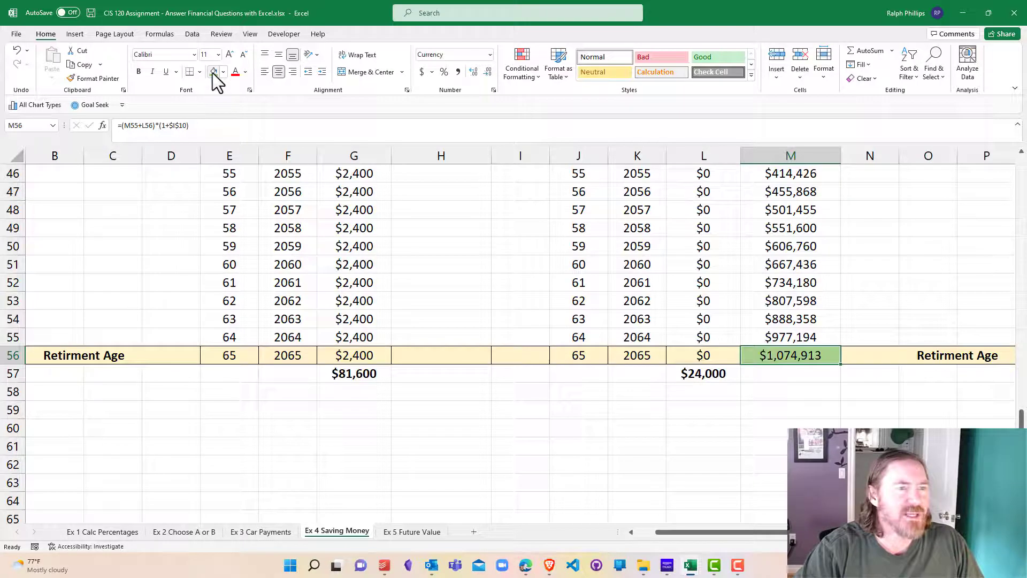
pyautogui.click(138, 71)
pyautogui.click(795, 403)
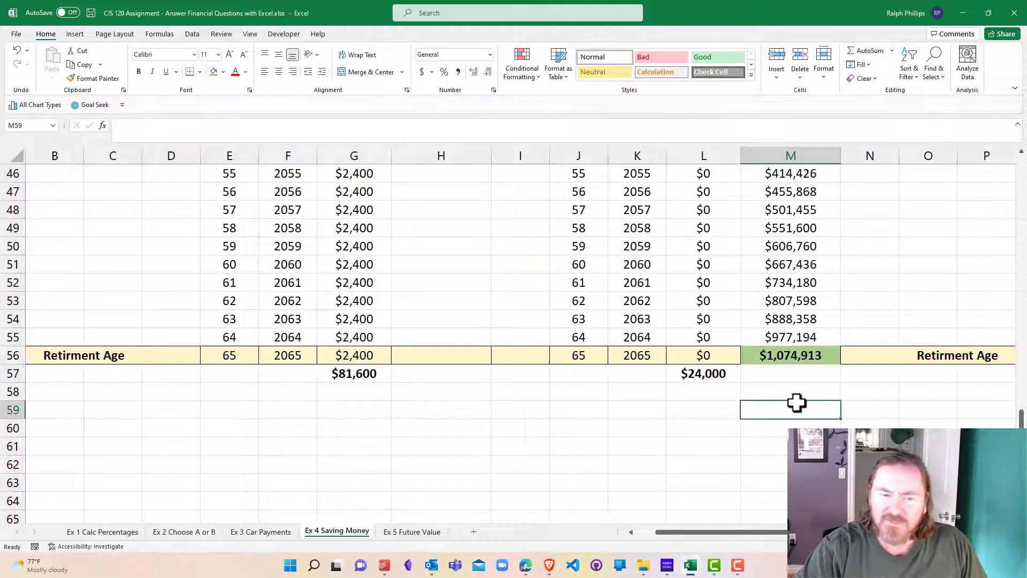
pyautogui.click(711, 375)
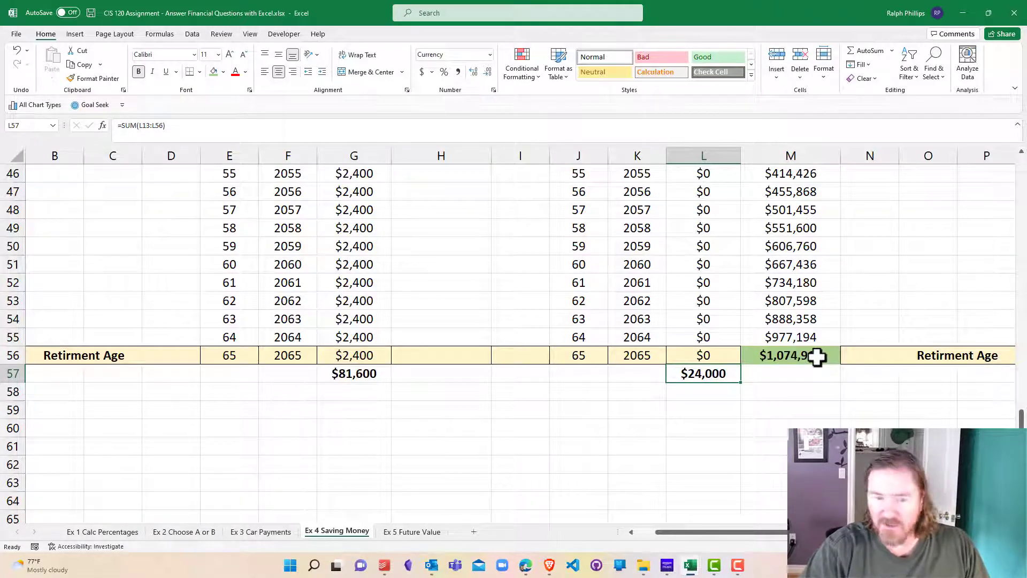
pyautogui.scroll(15, 805, 399)
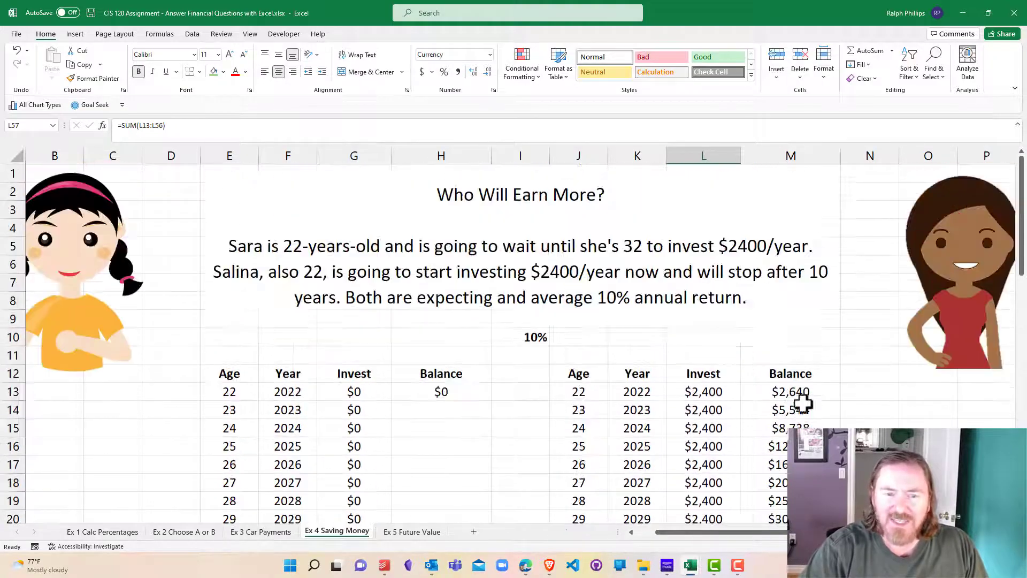
pyautogui.scroll(-3, 746, 379)
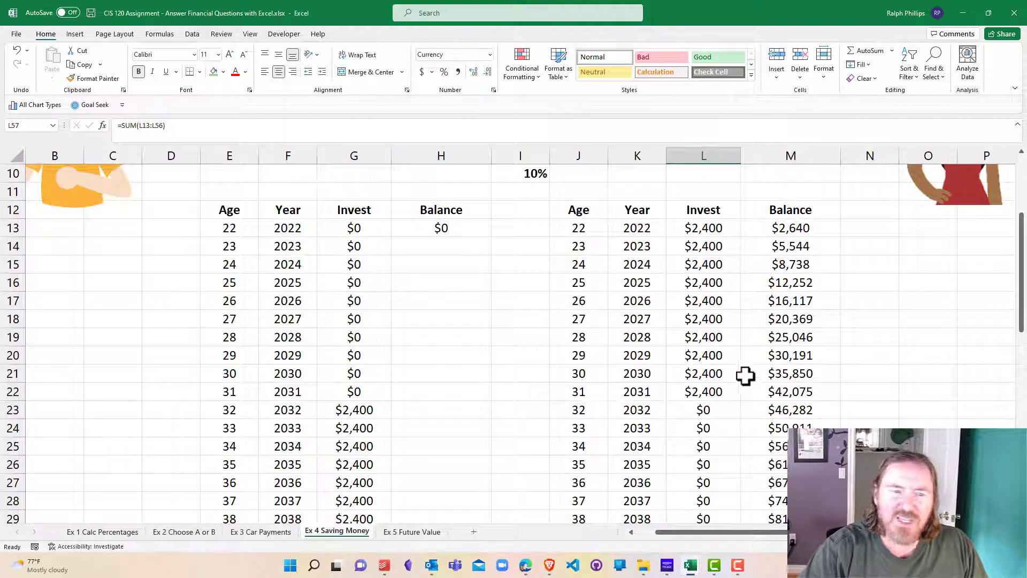
# Paste the M14 growth formula into H14 and fill it down column H.
pyautogui.click(461, 247)
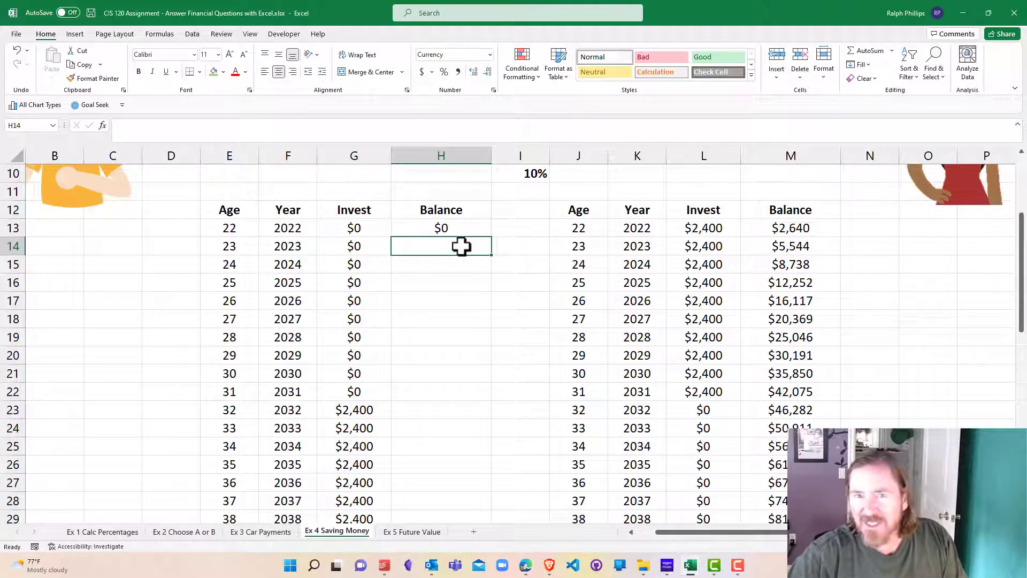
pyautogui.click(797, 247)
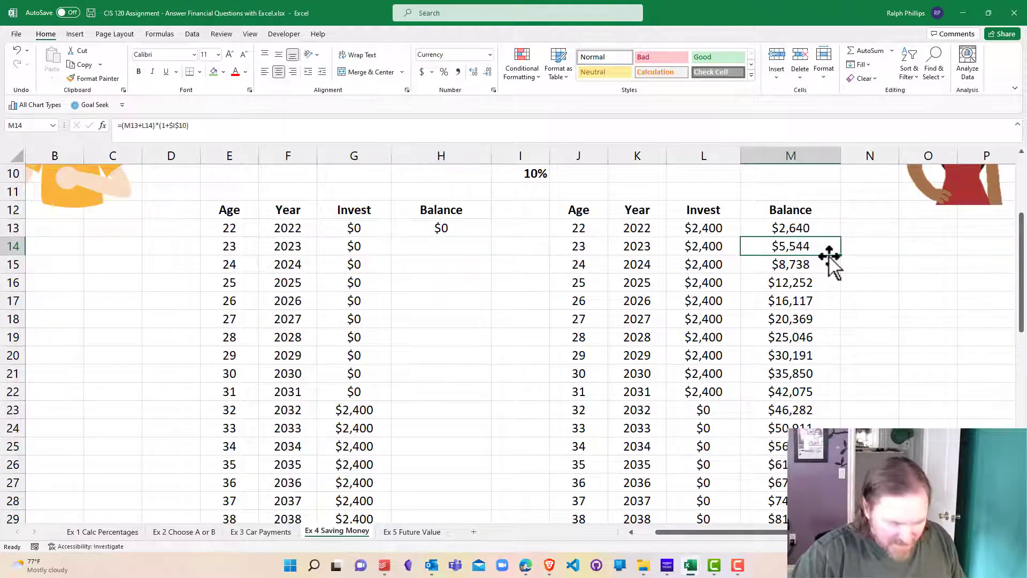
pyautogui.hotkey('ctrl', 'c')
pyautogui.click(468, 246)
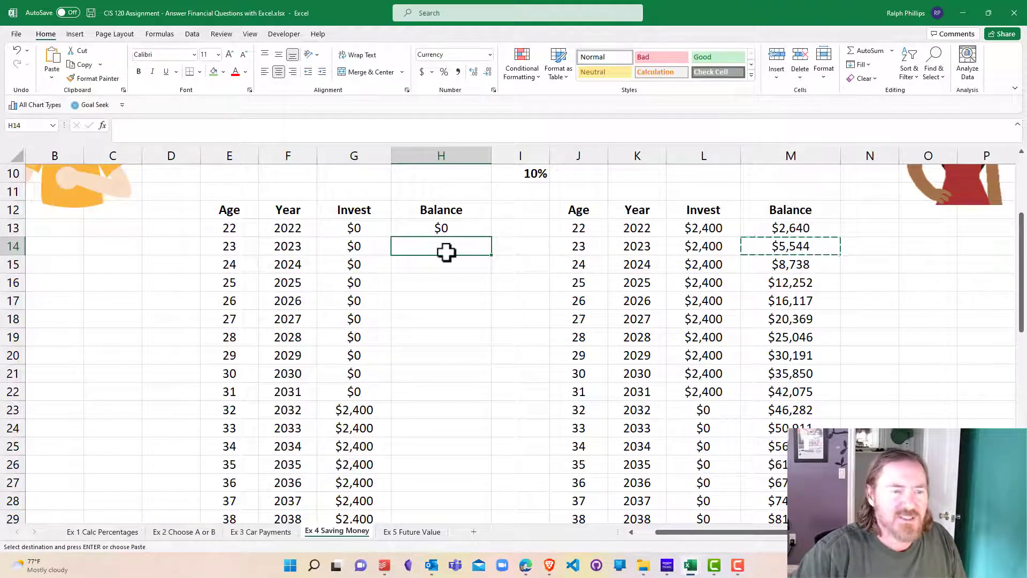
pyautogui.hotkey('ctrl', 'v')
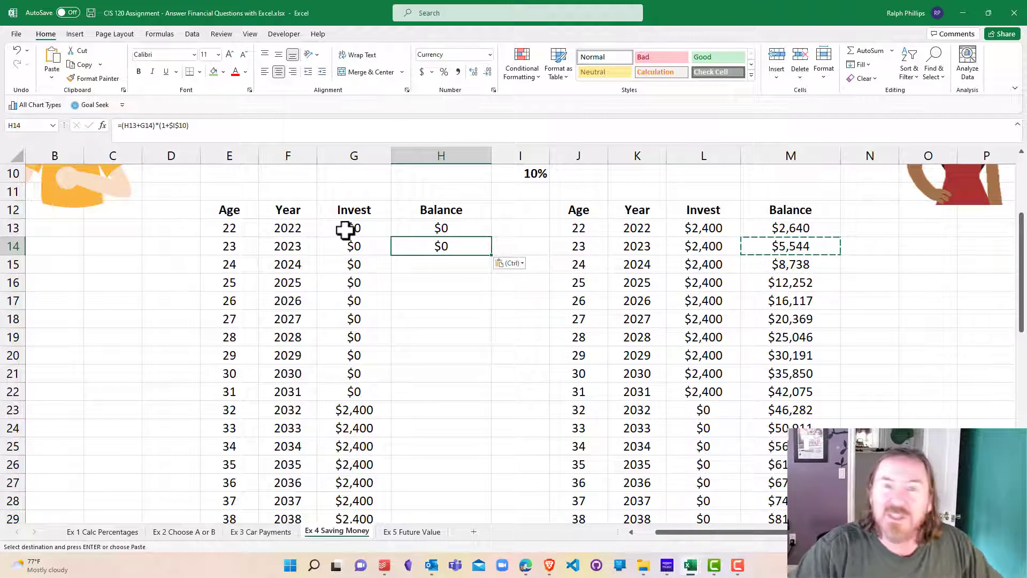
pyautogui.doubleClick(492, 255)
# Review the left table's Balance formulas in H18, H23 through H25 and the ages.
pyautogui.click(448, 320)
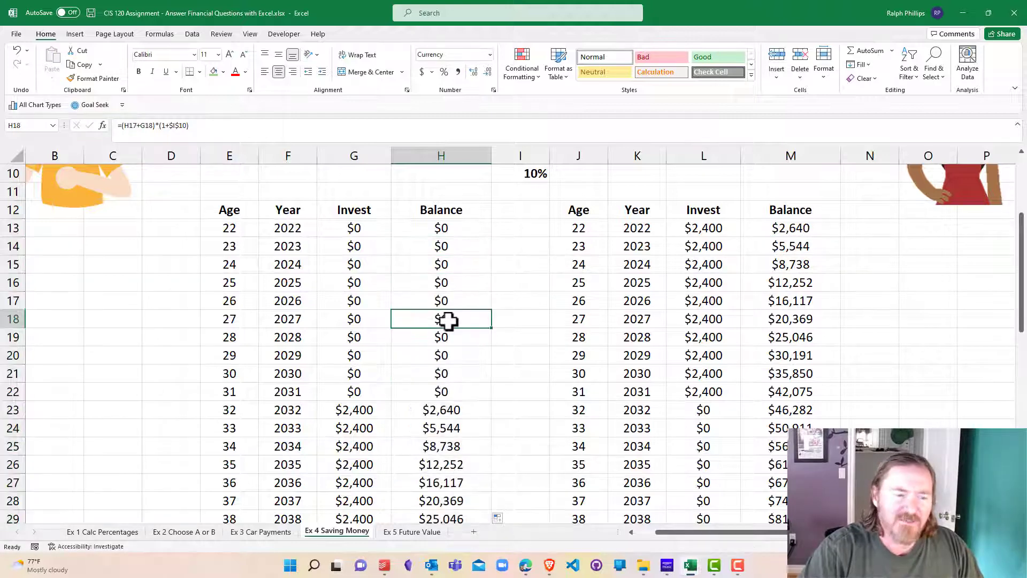
pyautogui.scroll(-2, 449, 324)
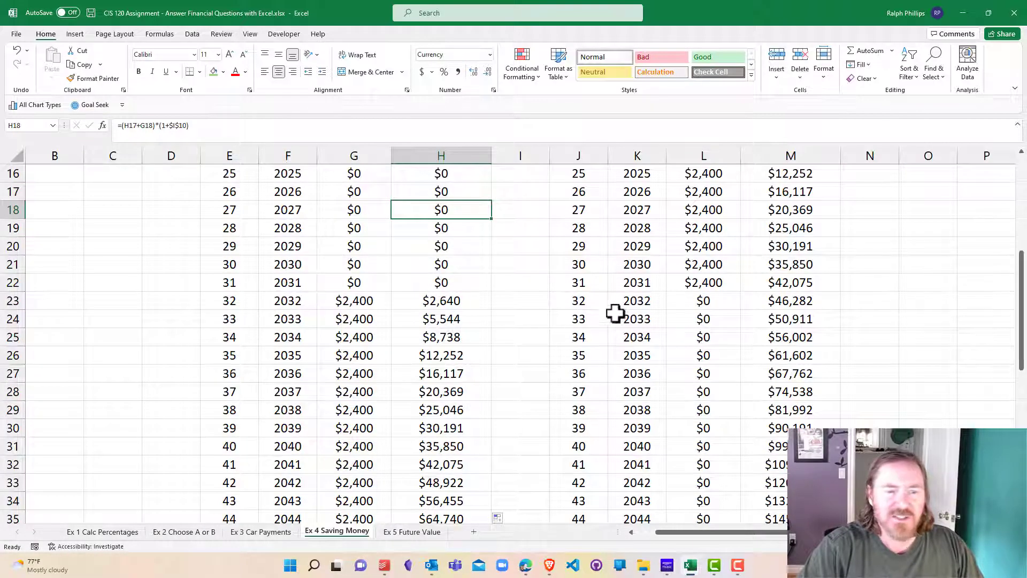
pyautogui.scroll(3, 615, 314)
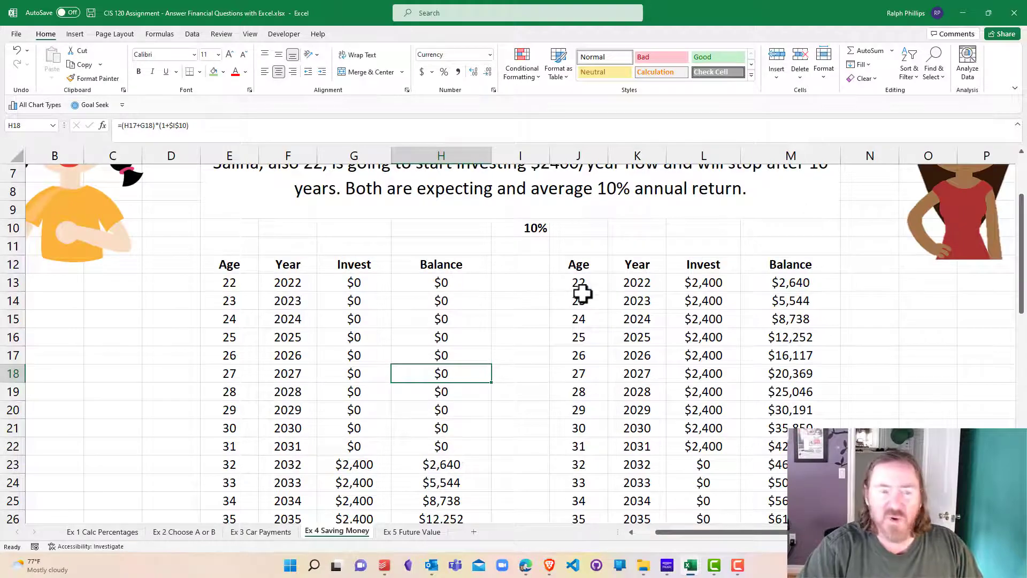
pyautogui.scroll(-2, 582, 293)
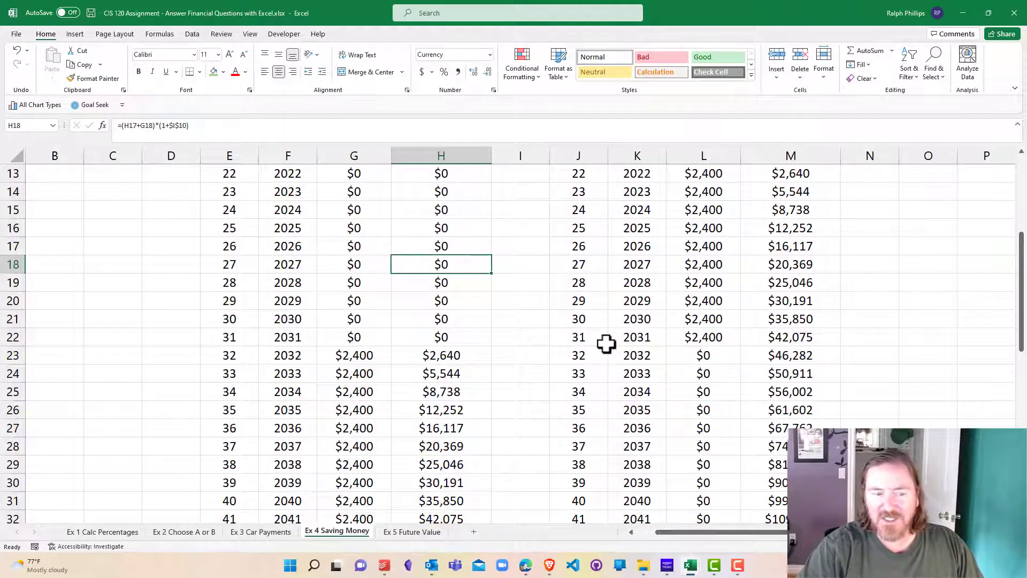
pyautogui.scroll(-1, 454, 378)
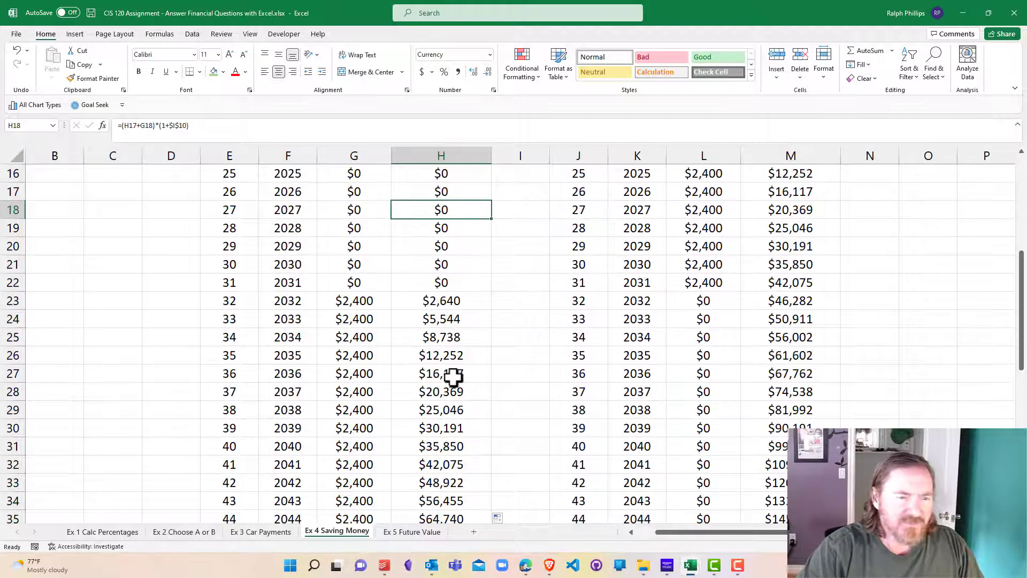
pyautogui.click(238, 303)
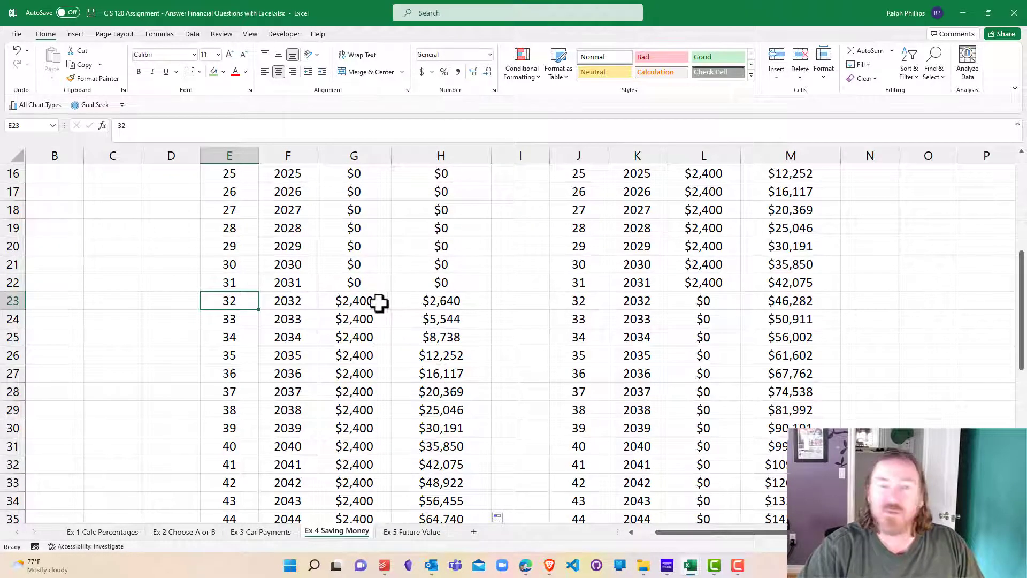
pyautogui.scroll(-1, 371, 310)
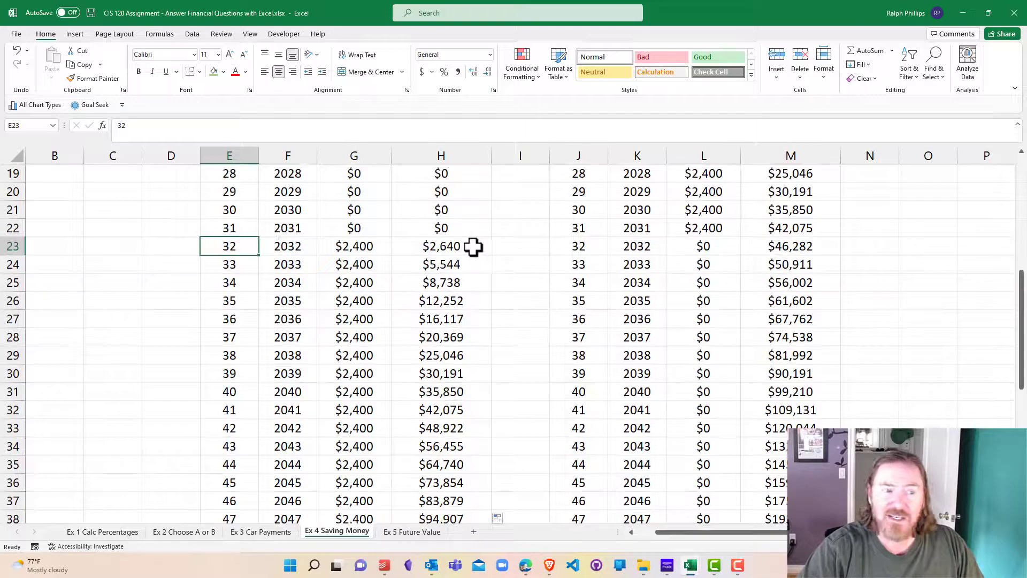
pyautogui.click(470, 247)
pyautogui.hotkey('shift', 'Down')
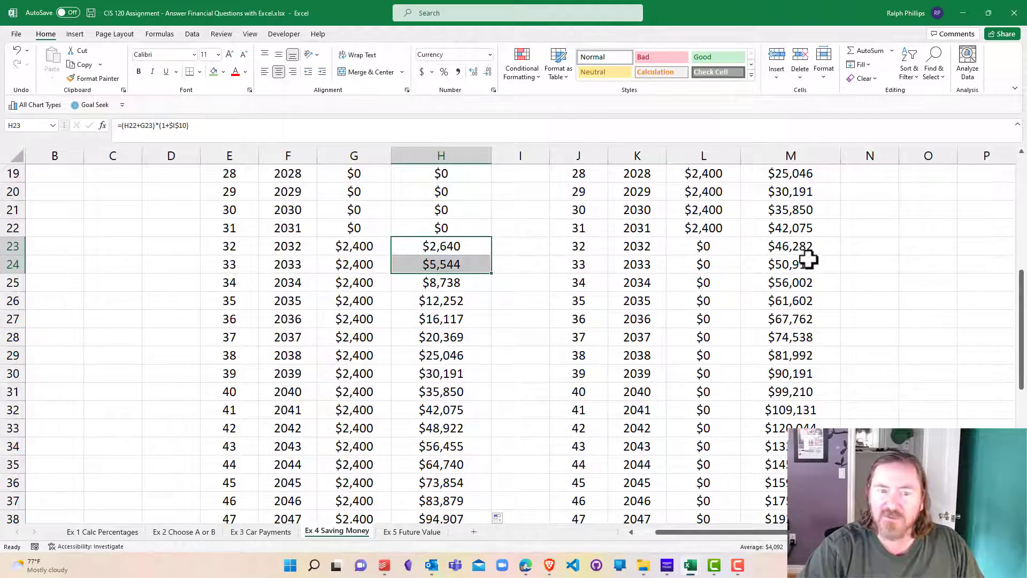
pyautogui.scroll(3, 809, 259)
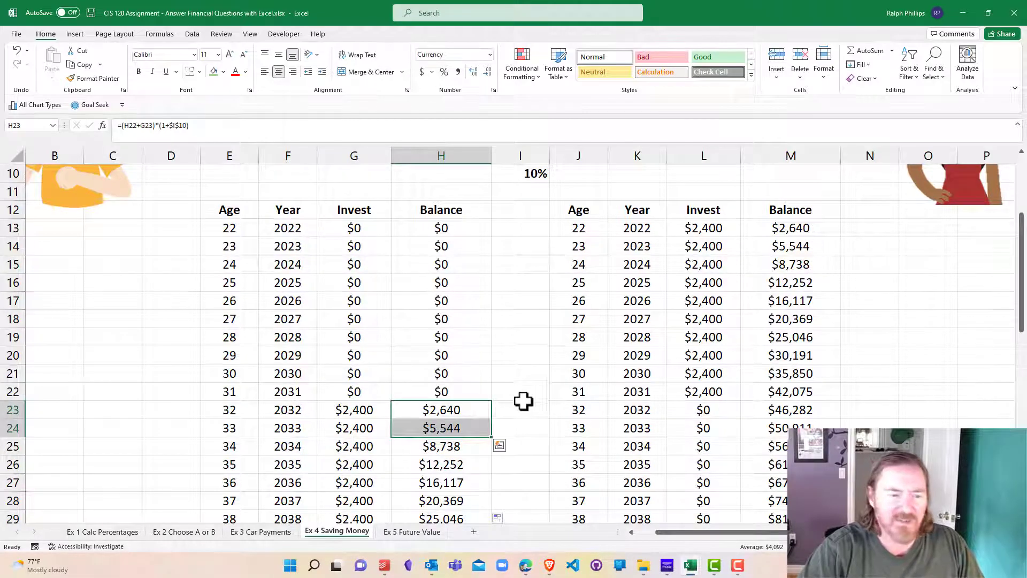
pyautogui.scroll(-1, 497, 396)
pyautogui.click(451, 393)
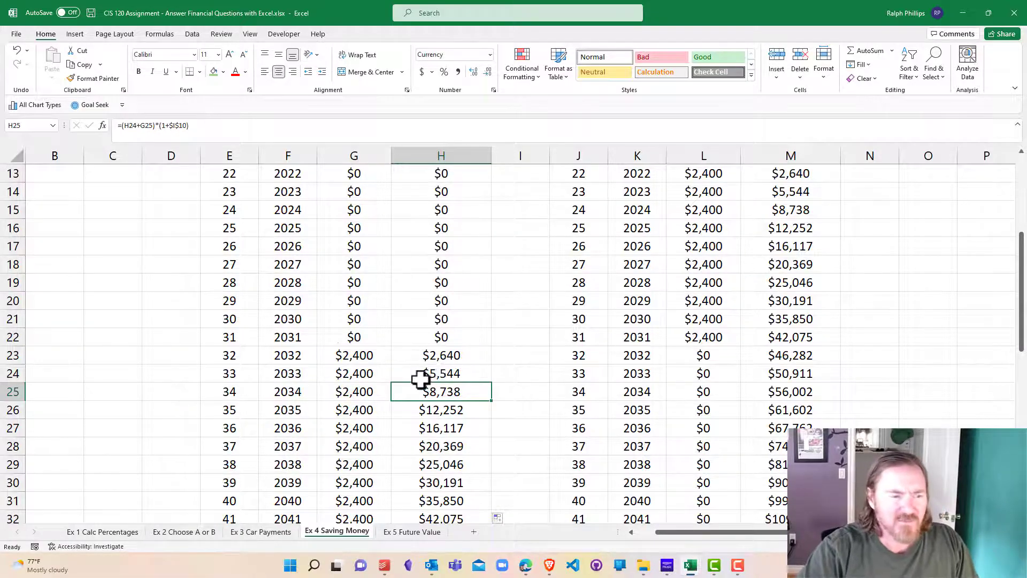
pyautogui.scroll(-3, 417, 375)
pyautogui.scroll(-8, 451, 359)
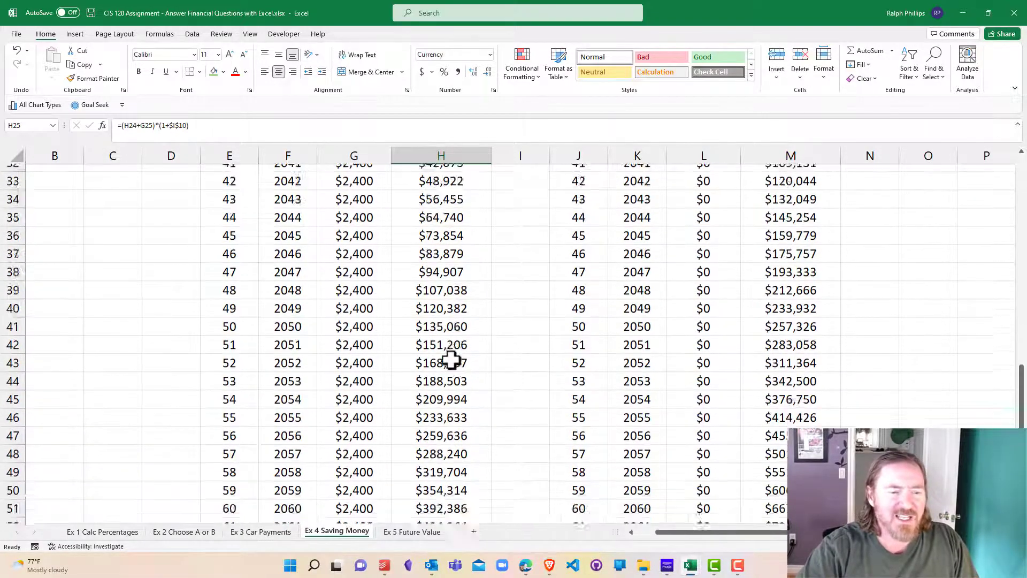
pyautogui.scroll(1, 448, 356)
pyautogui.scroll(-1, 448, 355)
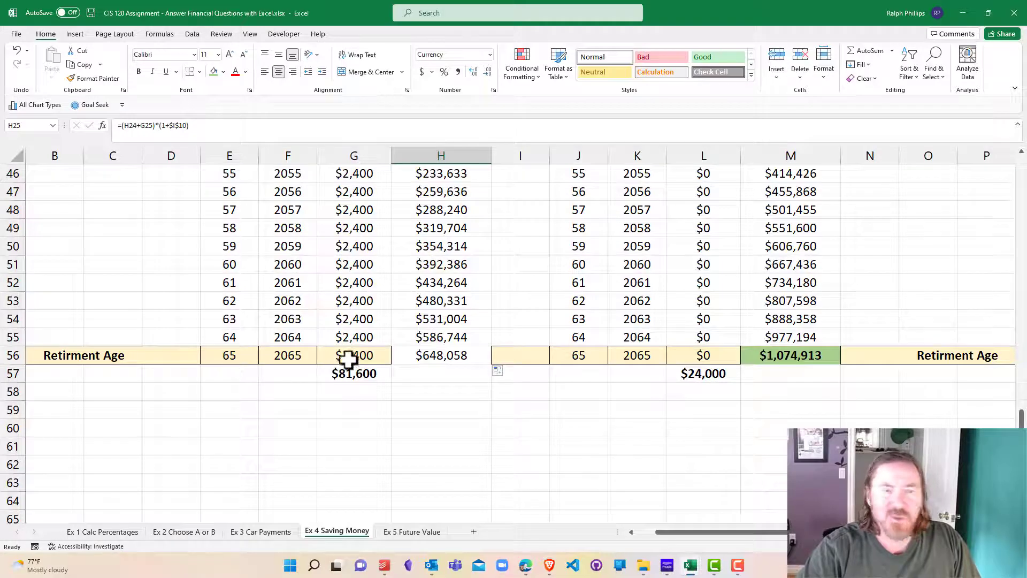
# Copy M56's green highlight onto H56 with Format Painter.
pyautogui.click(788, 355)
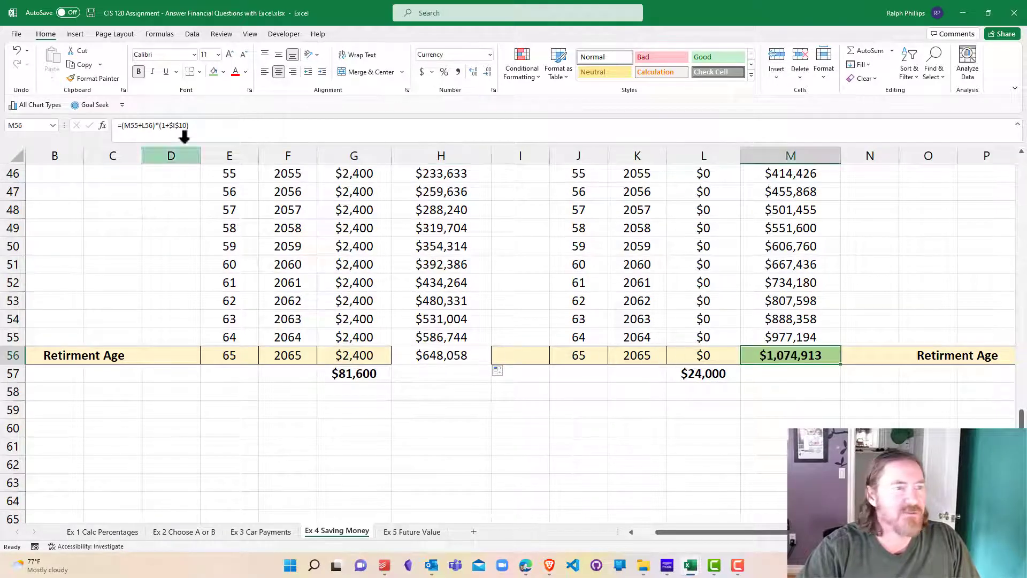
pyautogui.click(446, 357)
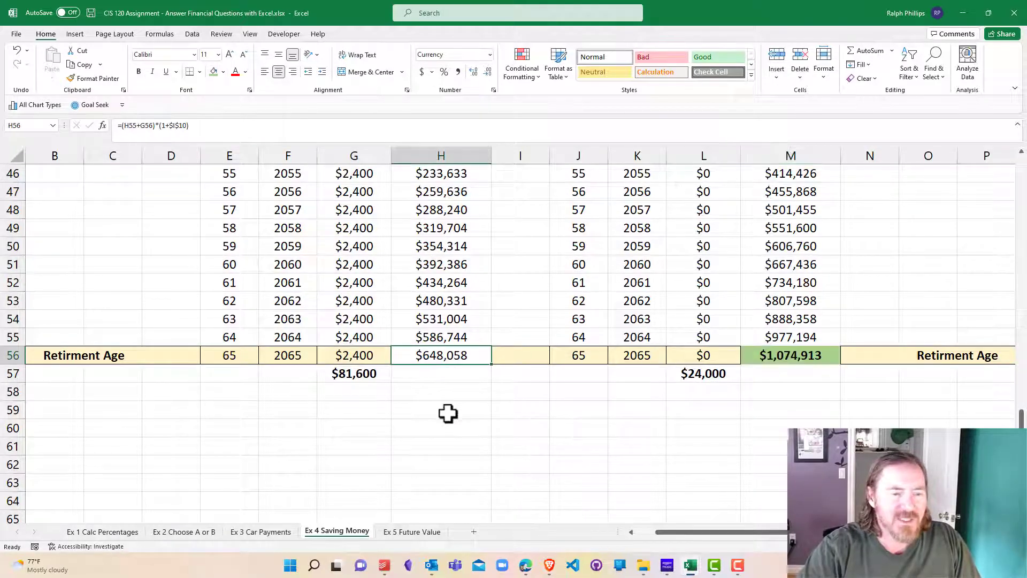
pyautogui.click(447, 411)
pyautogui.click(448, 358)
pyautogui.click(814, 358)
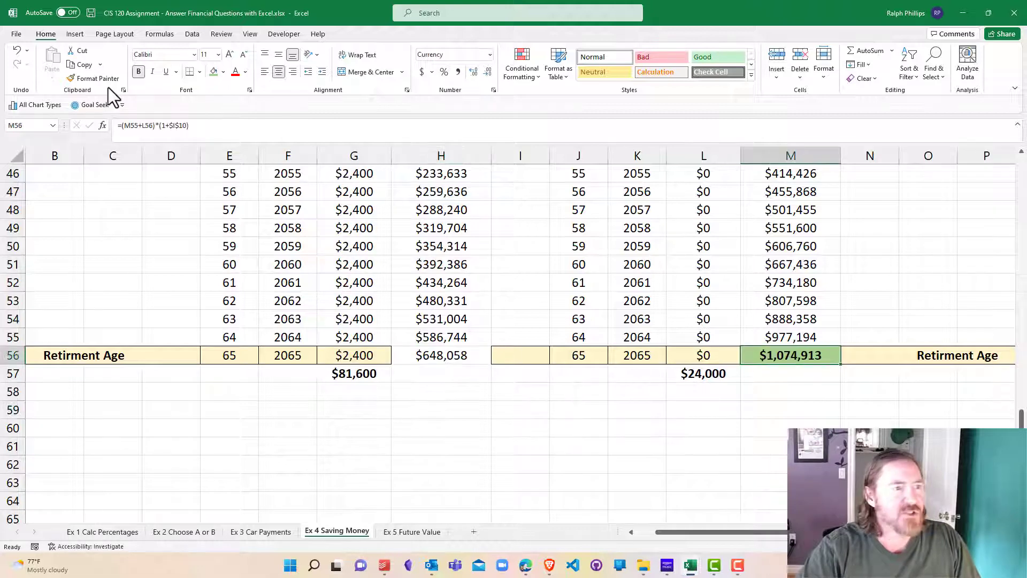
pyautogui.click(94, 79)
pyautogui.click(434, 357)
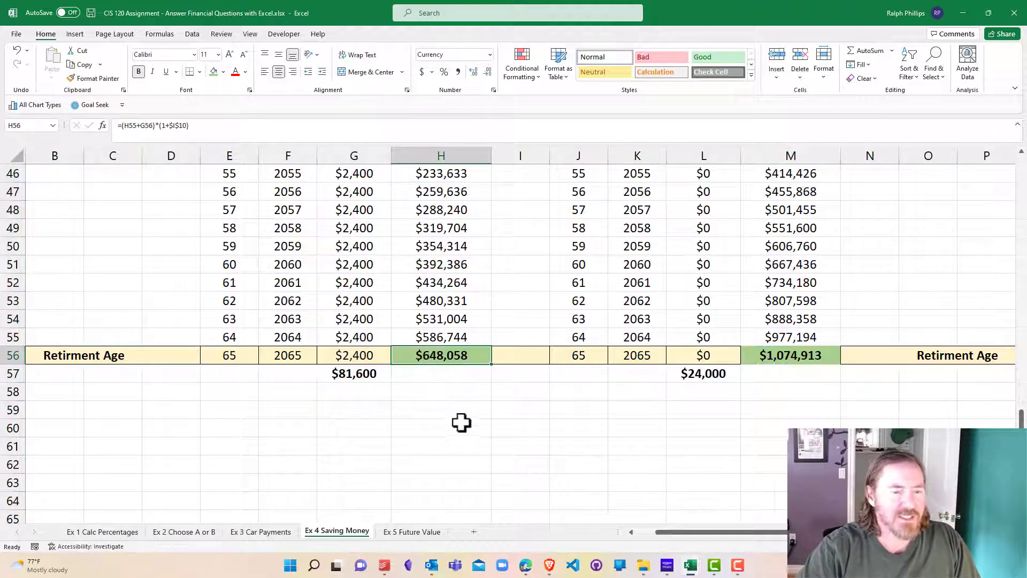
pyautogui.click(435, 409)
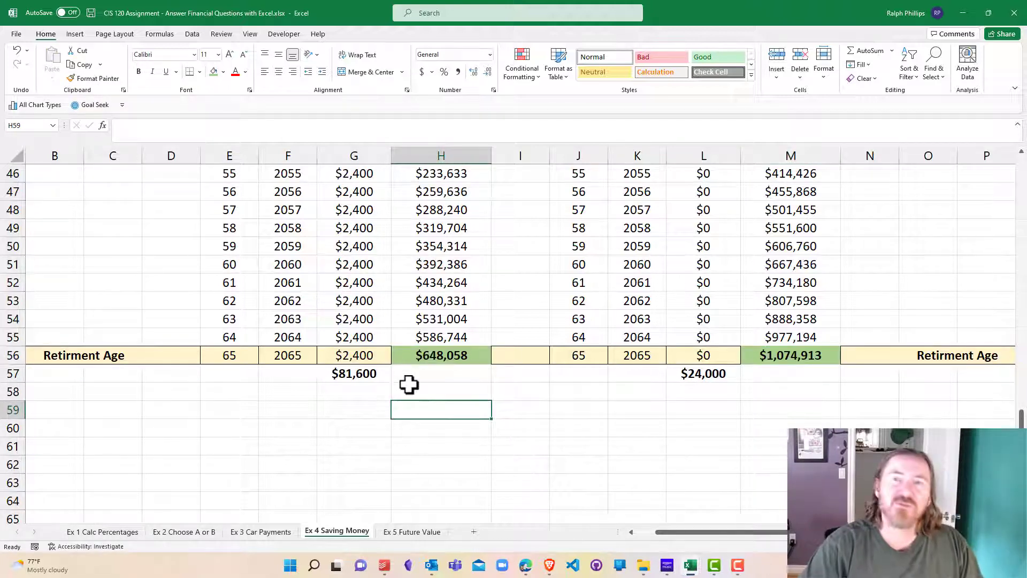
# Compare the G57 investment total with the H56 final balance.
pyautogui.click(365, 373)
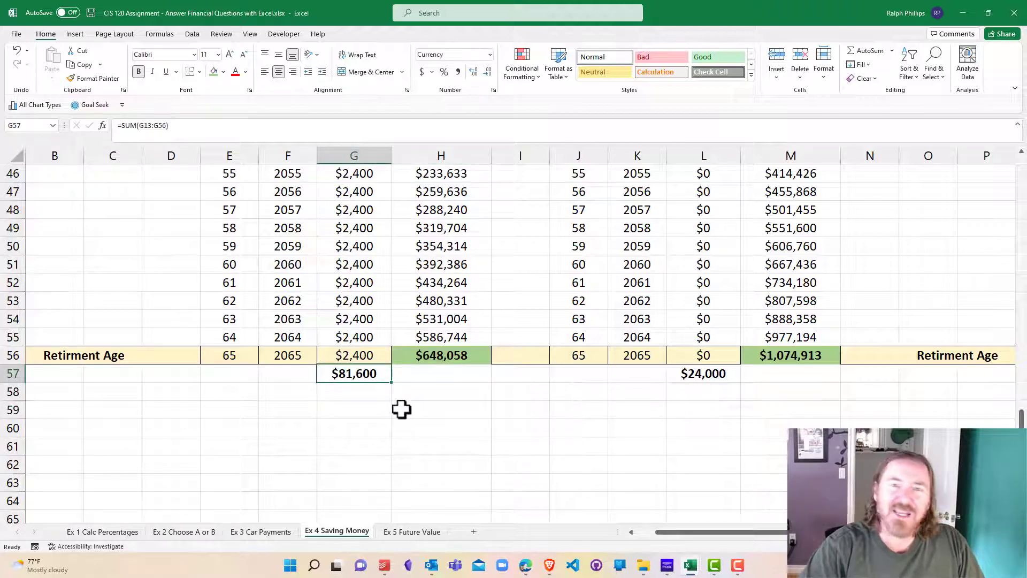
pyautogui.click(436, 377)
pyautogui.click(454, 357)
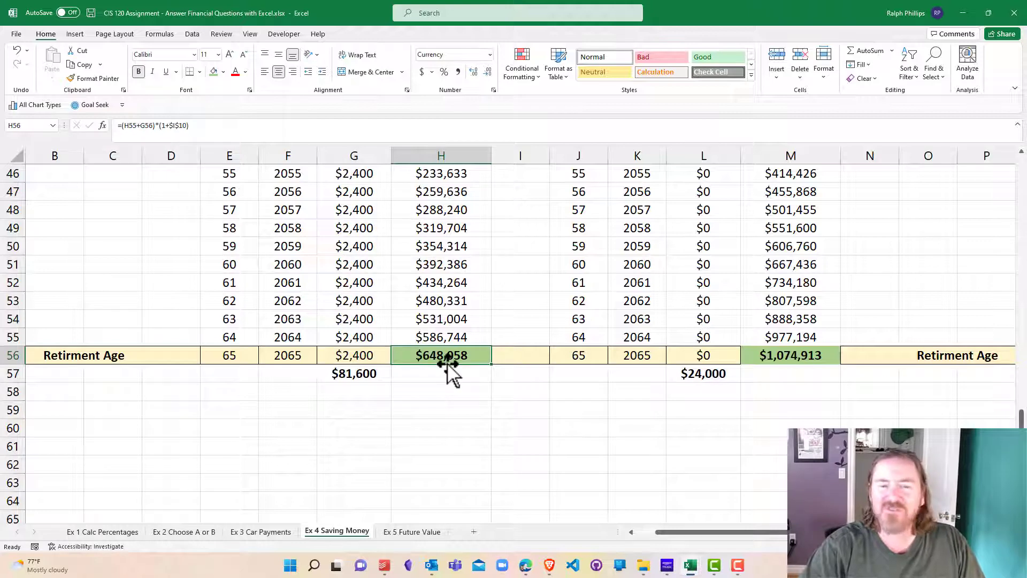
pyautogui.click(359, 374)
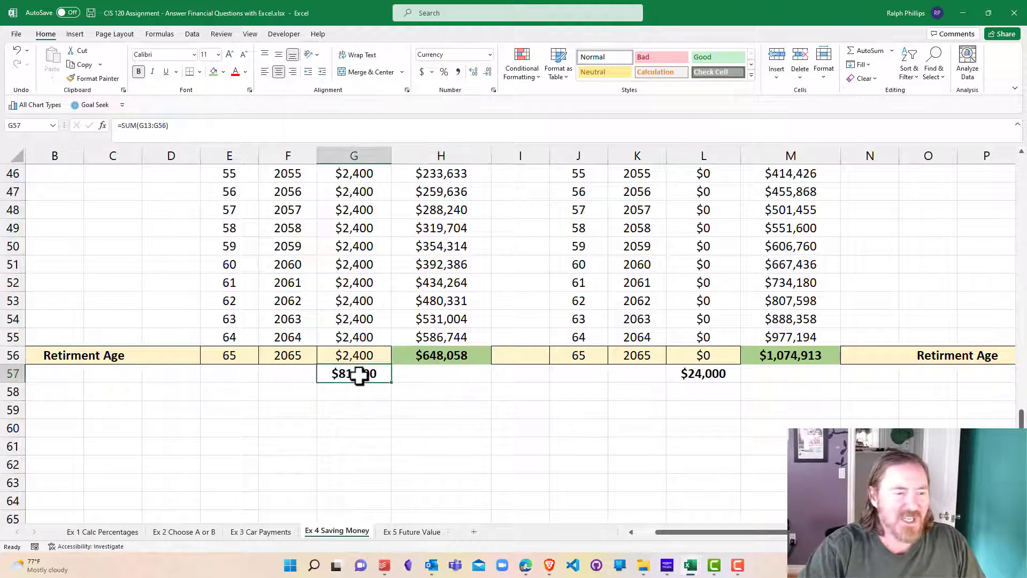
pyautogui.click(465, 357)
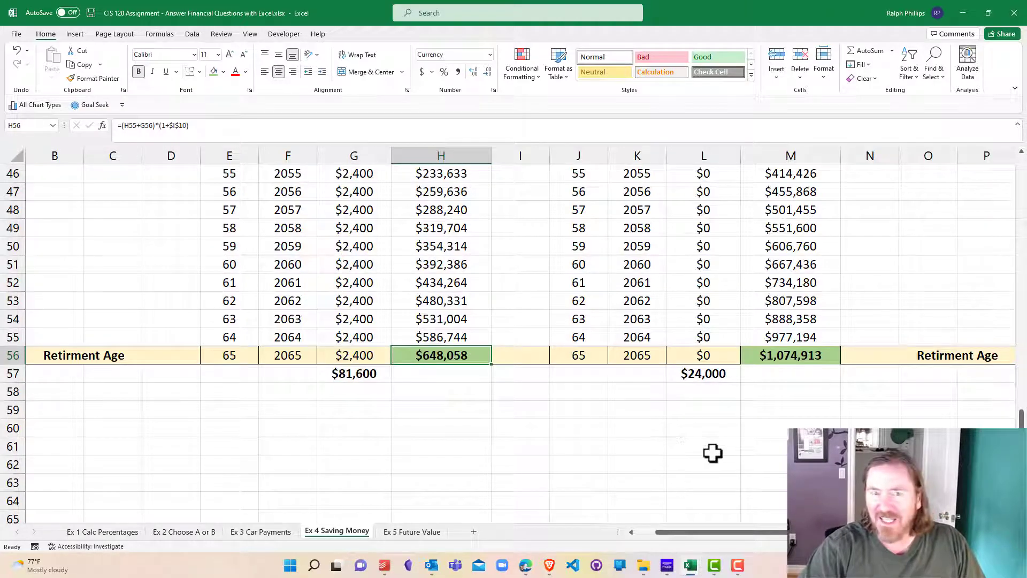
pyautogui.scroll(11, 665, 355)
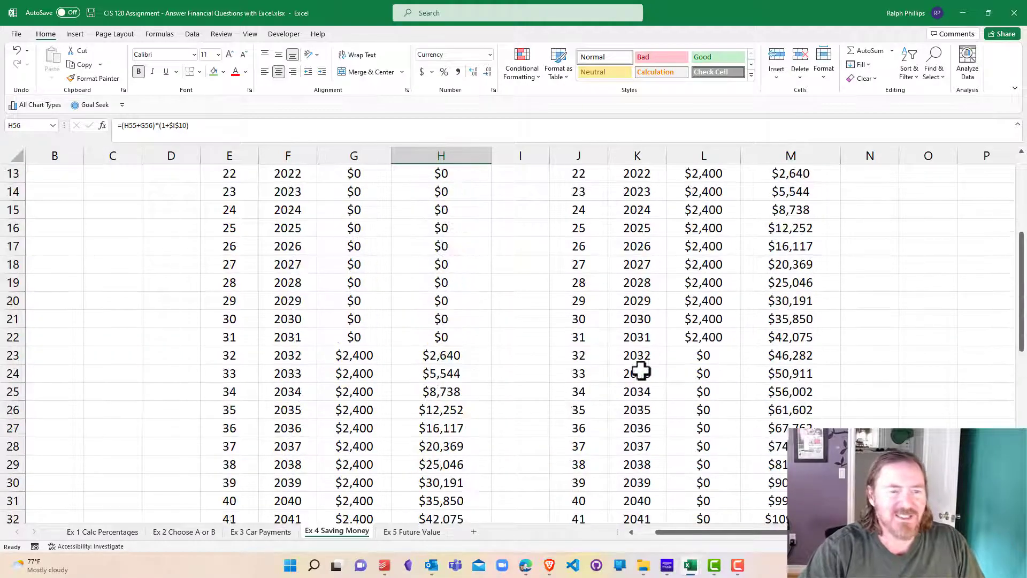
pyautogui.scroll(3, 756, 360)
pyautogui.scroll(-2, 787, 351)
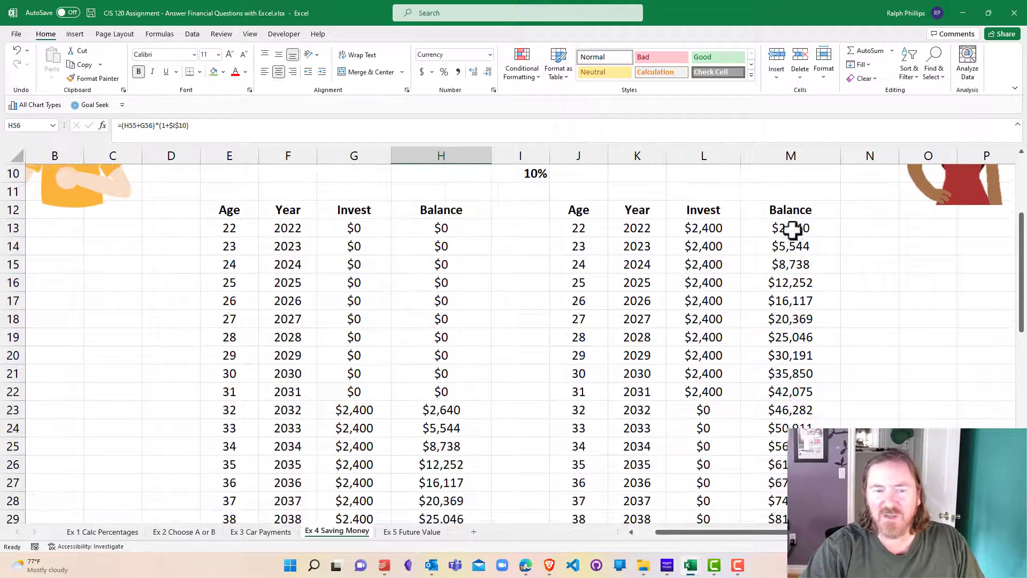
# Select M13:M22 to compare the right table's first ten balances.
pyautogui.click(791, 229)
pyautogui.moveTo(790, 229); pyautogui.dragTo(793, 384)
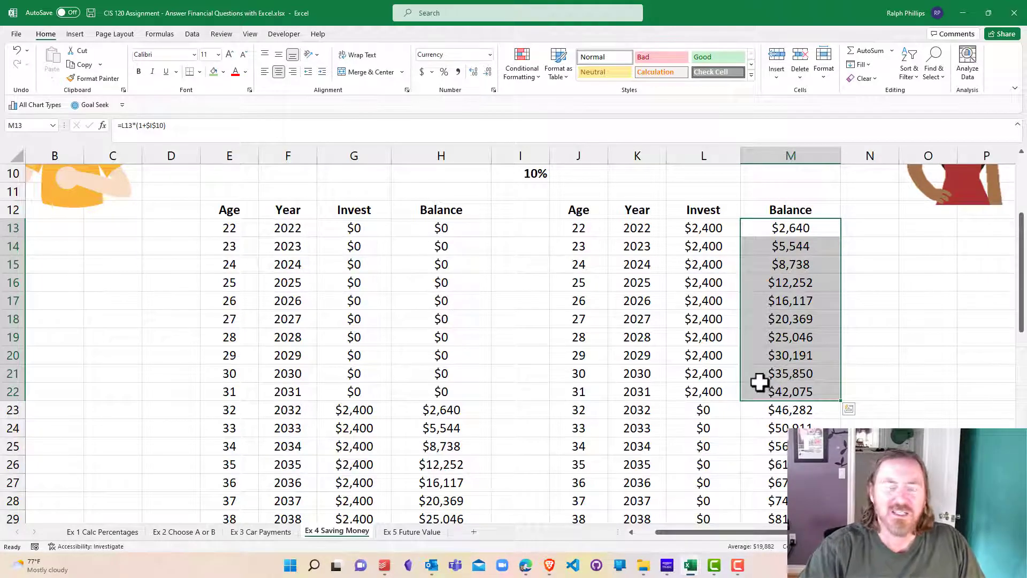
pyautogui.scroll(-4, 714, 344)
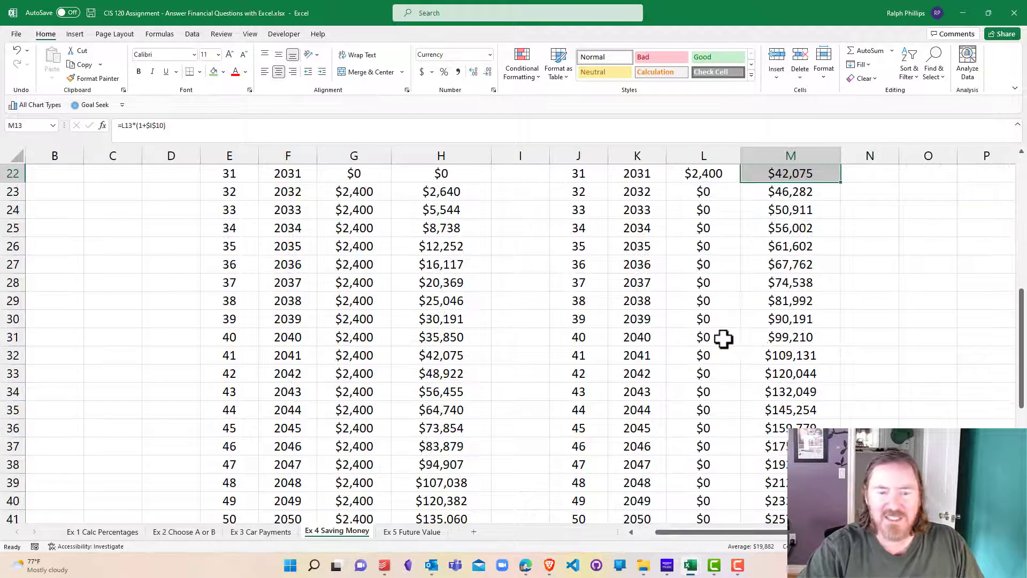
pyautogui.scroll(2, 731, 334)
pyautogui.scroll(-9, 734, 323)
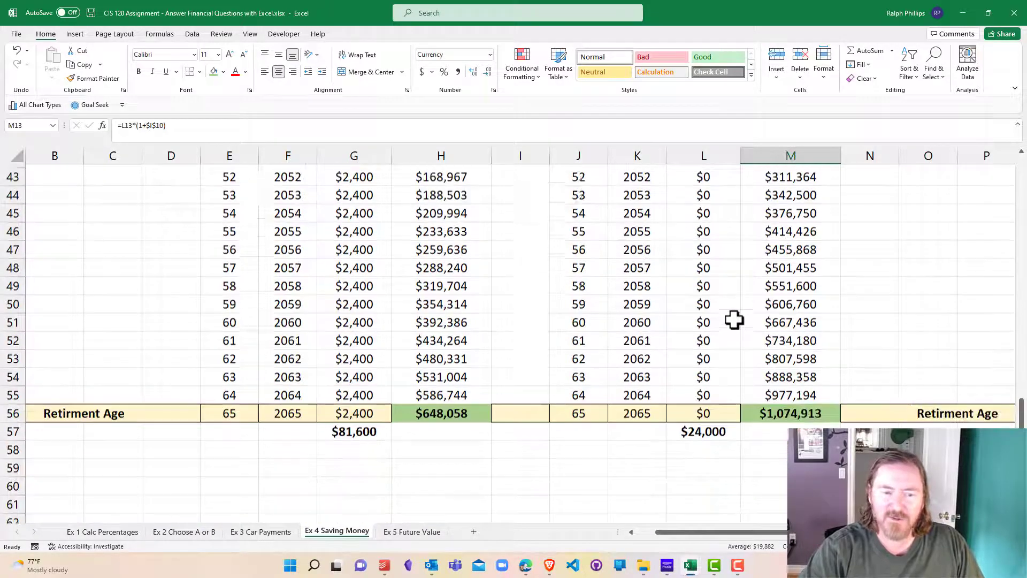
pyautogui.scroll(12, 734, 323)
pyautogui.click(529, 348)
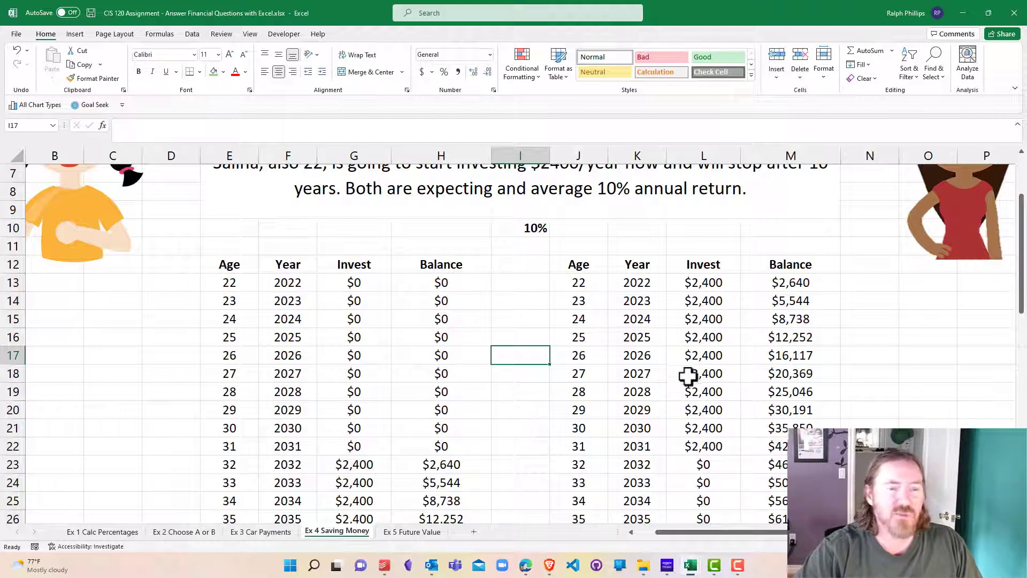
# Set the right table's first investment in L13 to 900 and check its total.
pyautogui.click(711, 280)
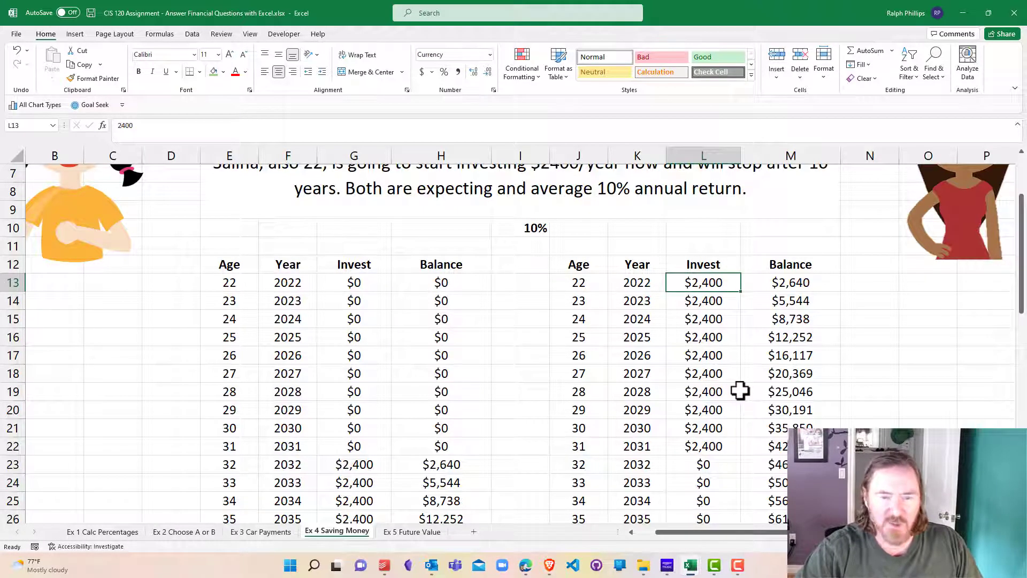
pyautogui.write('9')
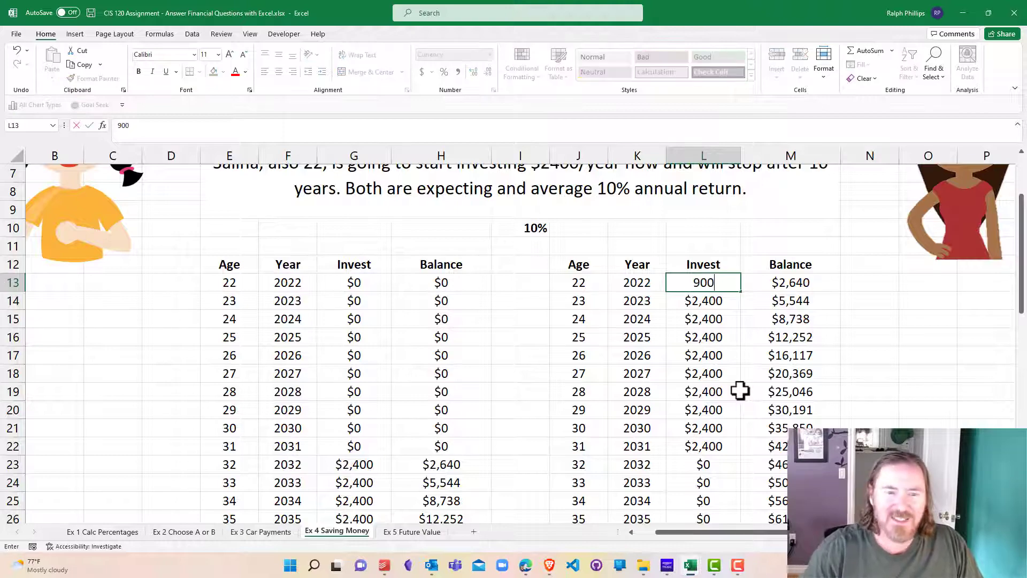
pyautogui.press('Return')
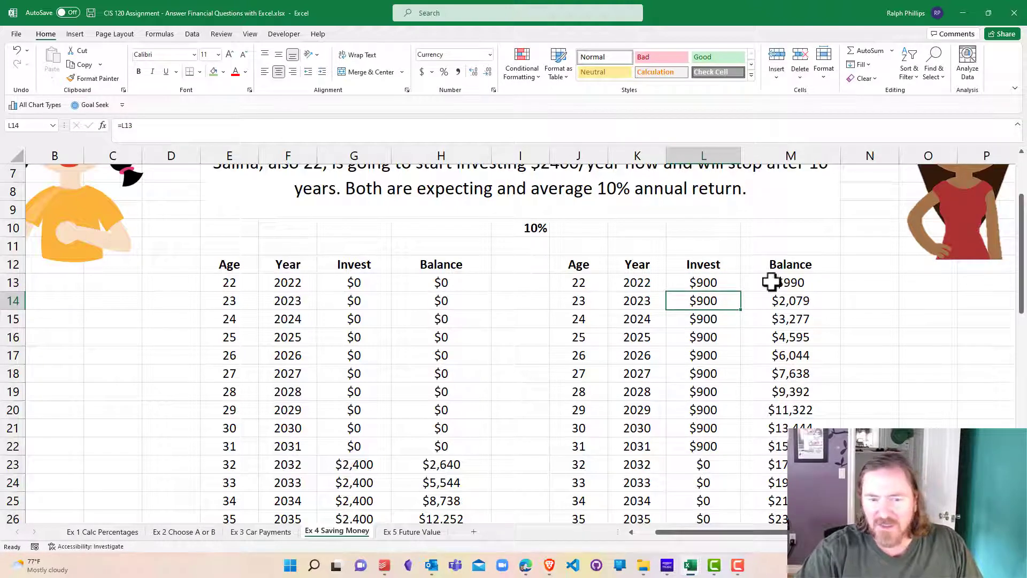
pyautogui.scroll(-14, 713, 400)
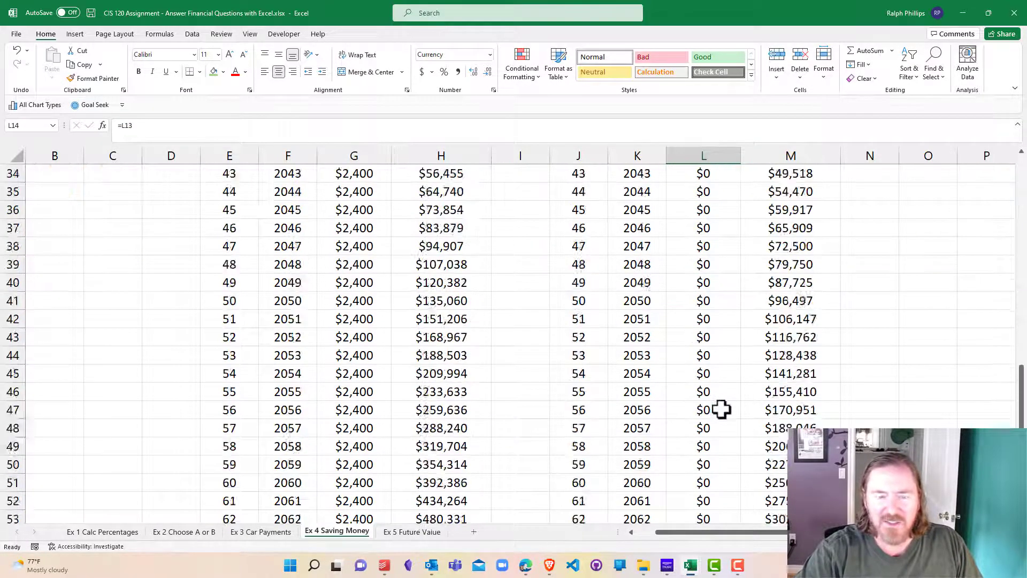
pyautogui.click(708, 324)
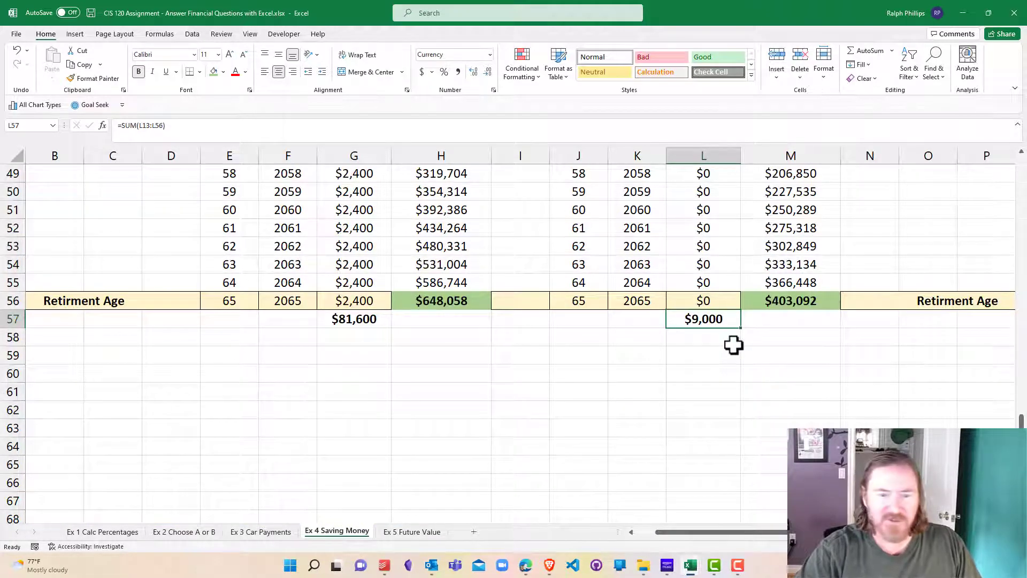
pyautogui.scroll(5, 546, 397)
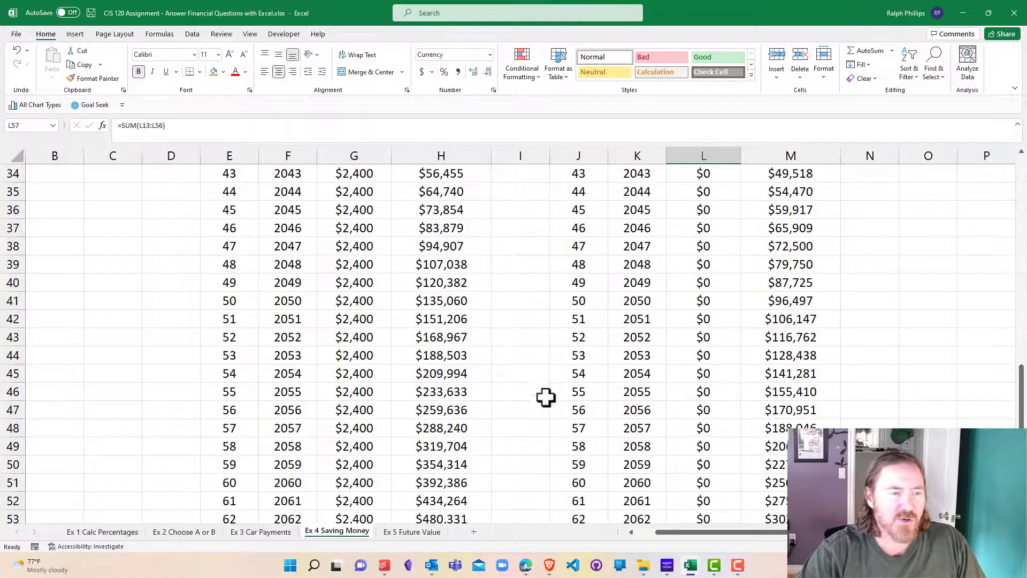
pyautogui.scroll(11, 546, 397)
pyautogui.scroll(-4, 538, 401)
# Enter a $900 investment at age 32 in G23 and check H56's balance.
pyautogui.click(374, 360)
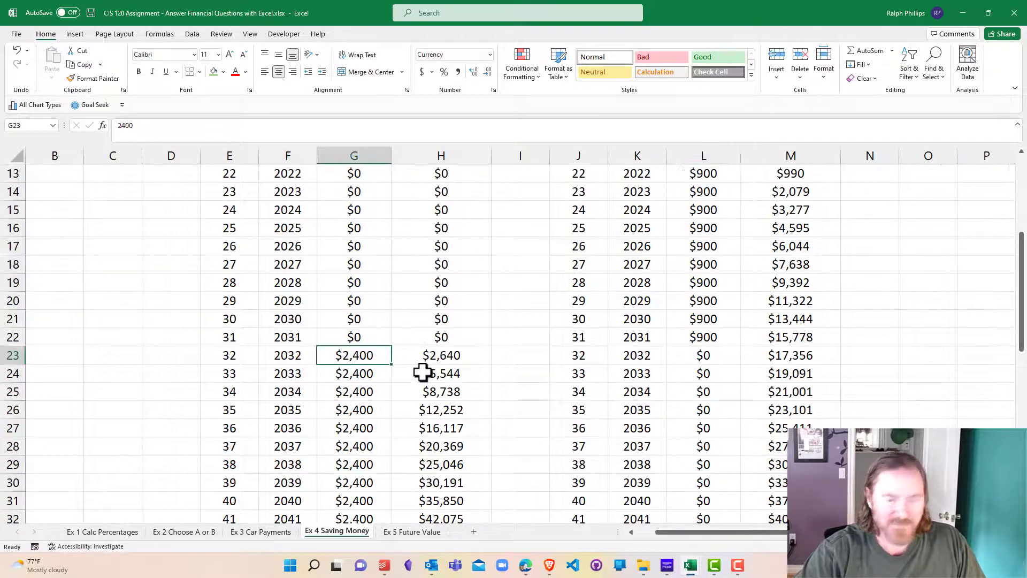
pyautogui.write('900')
pyautogui.press('Return')
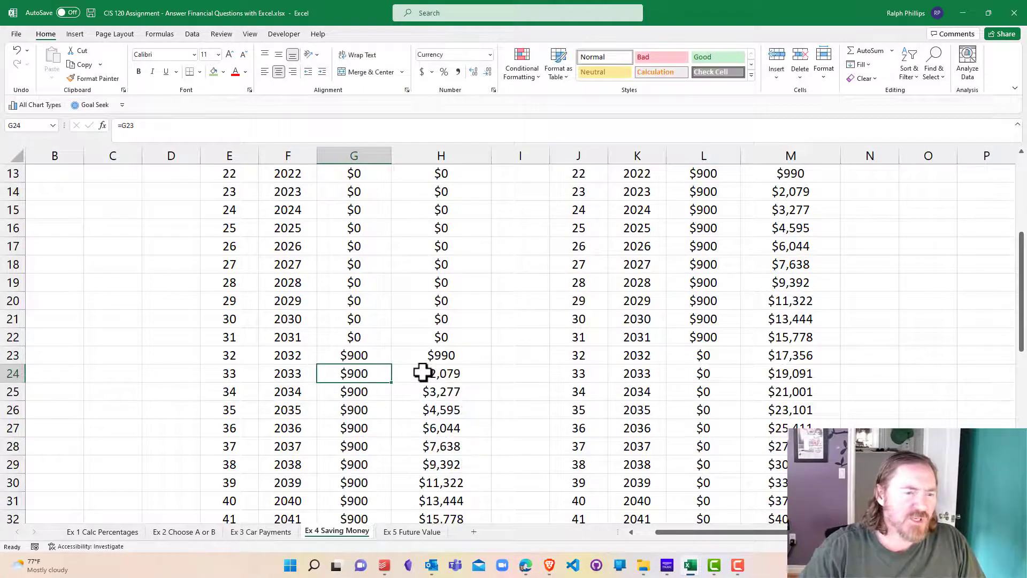
pyautogui.scroll(-9, 444, 401)
pyautogui.scroll(-2, 441, 401)
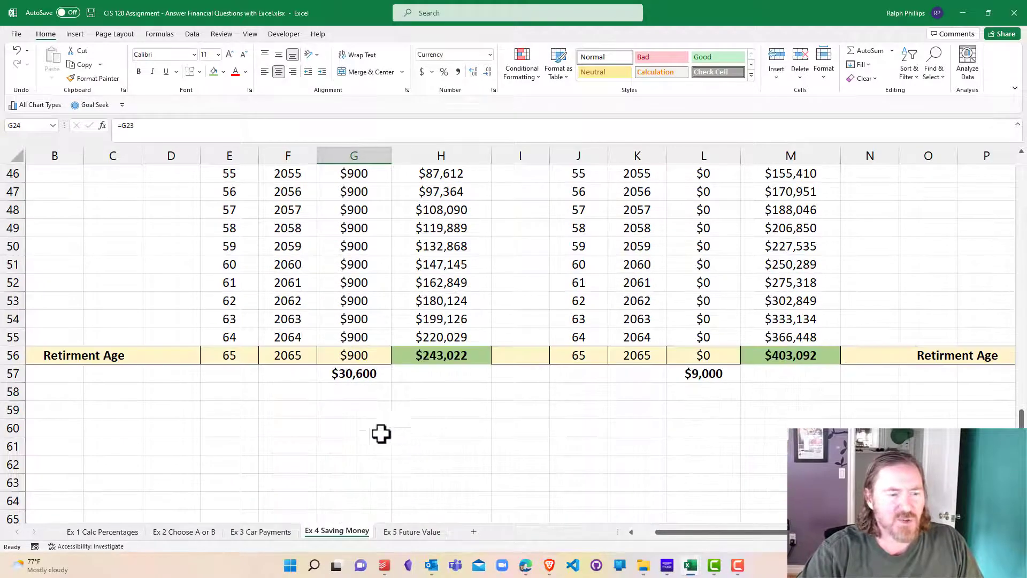
pyautogui.click(458, 357)
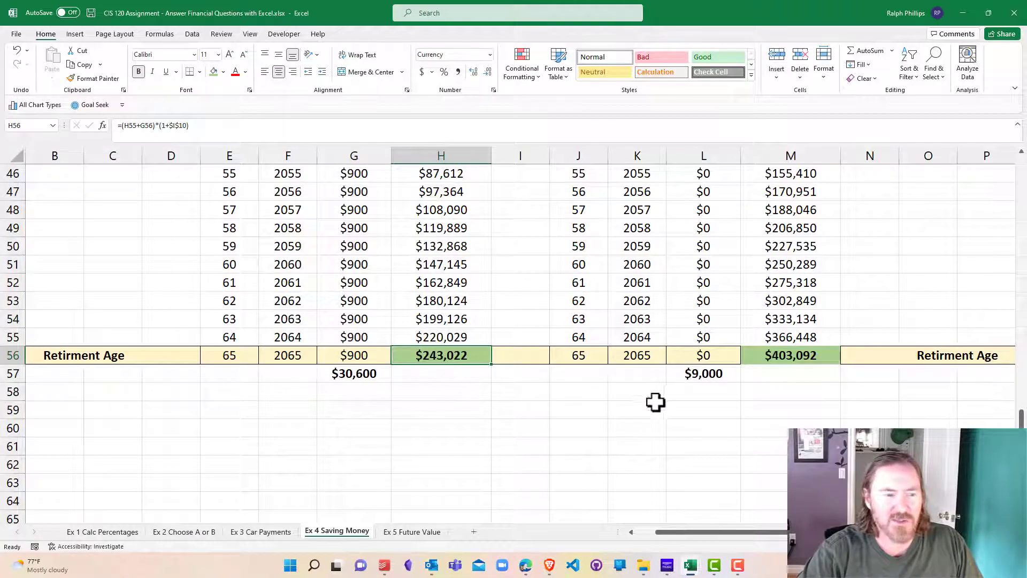
pyautogui.scroll(10, 699, 415)
pyautogui.scroll(3, 702, 414)
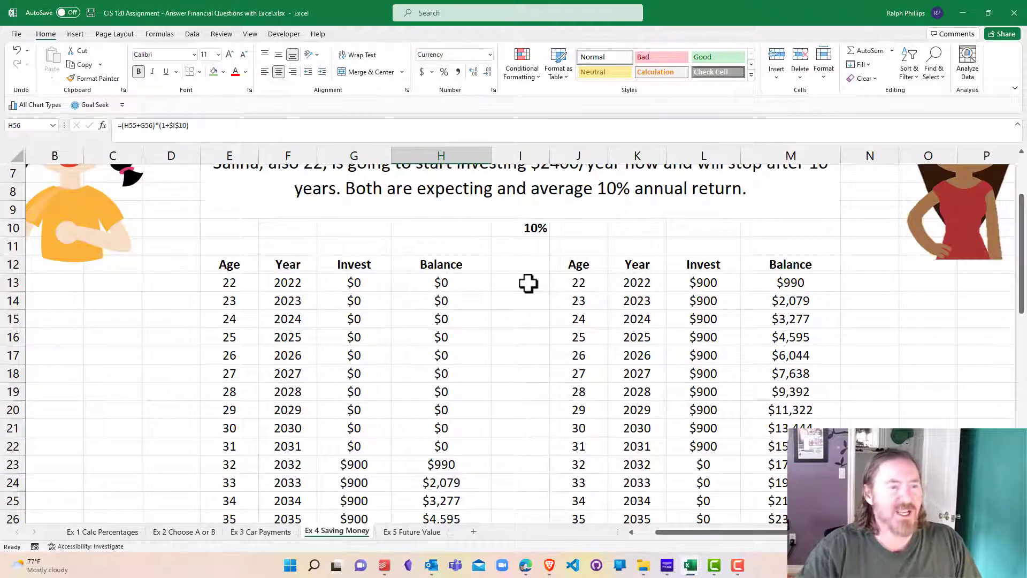
pyautogui.scroll(-4, 671, 422)
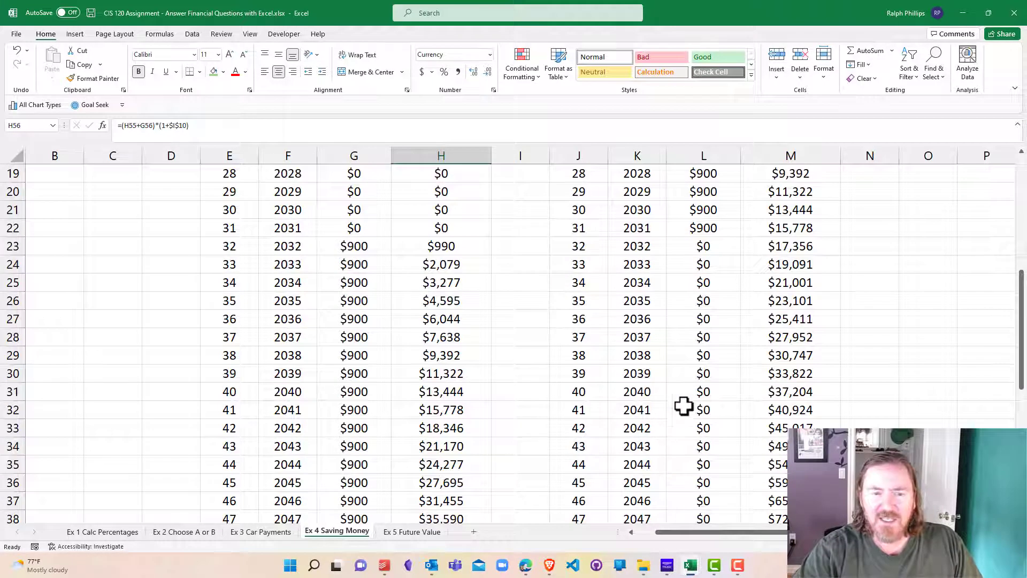
# Fill the $900 contribution down column L to age 65 and check the totals.
pyautogui.click(718, 231)
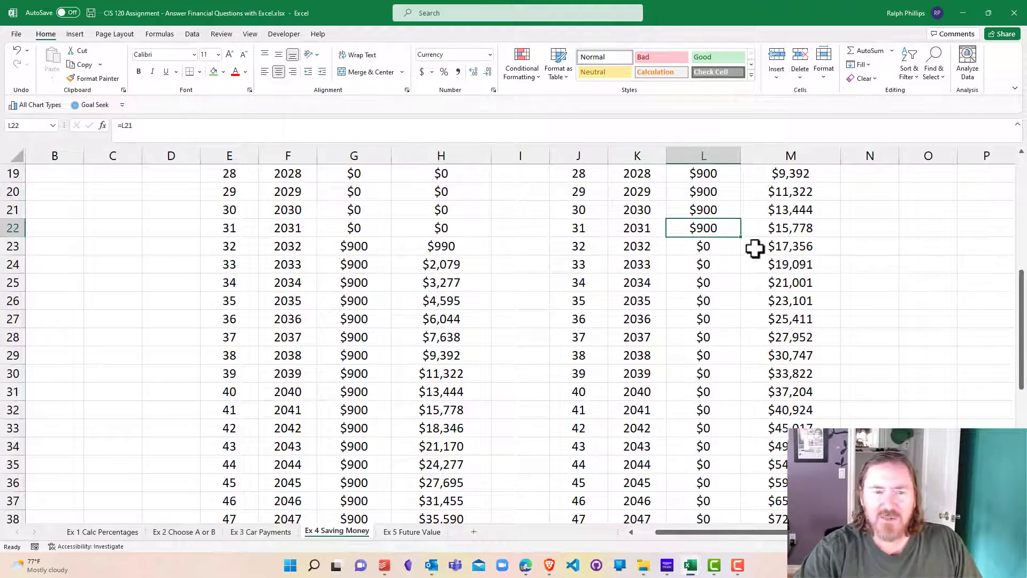
pyautogui.doubleClick(742, 236)
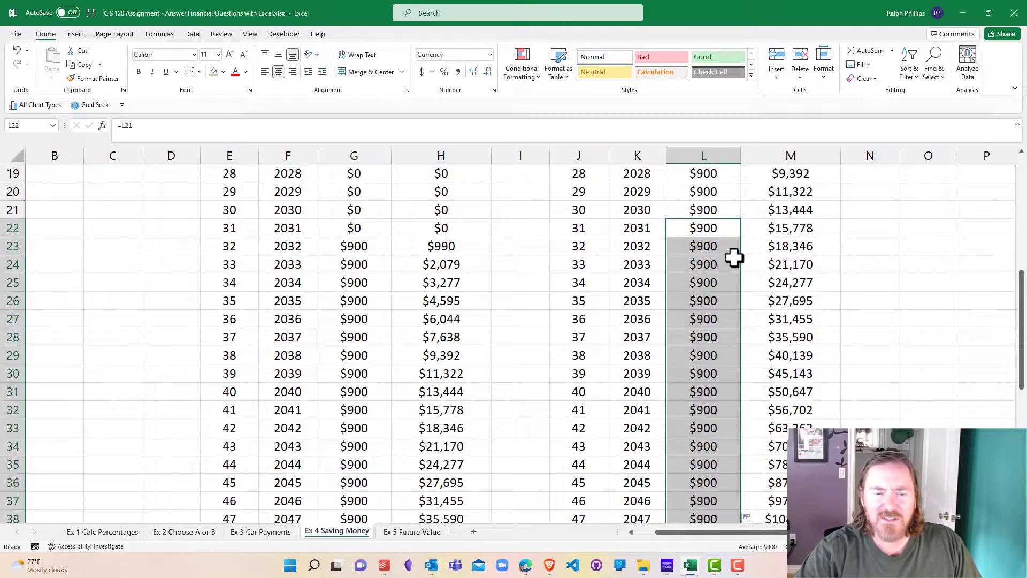
pyautogui.click(716, 297)
pyautogui.scroll(-8, 717, 296)
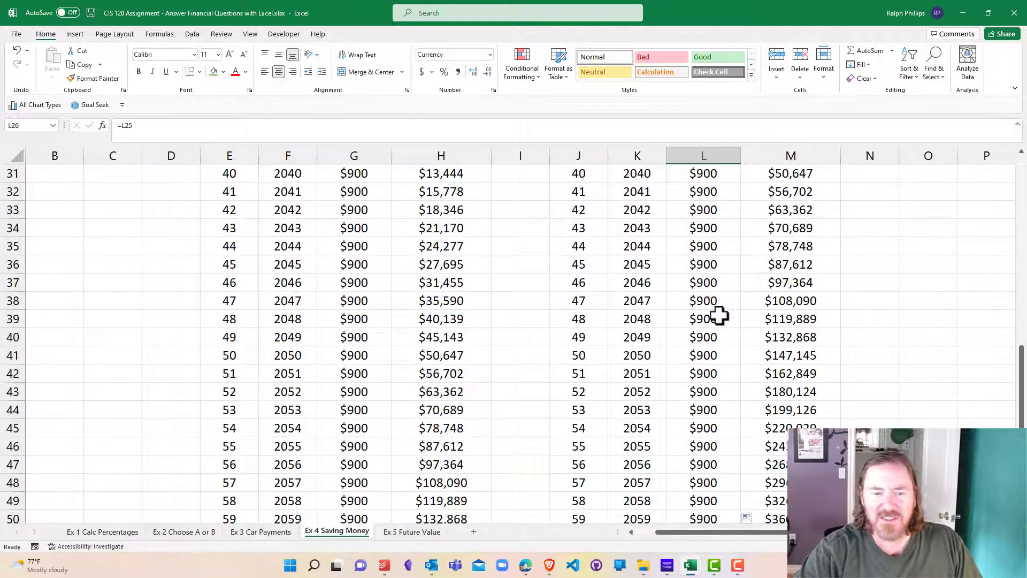
pyautogui.click(700, 427)
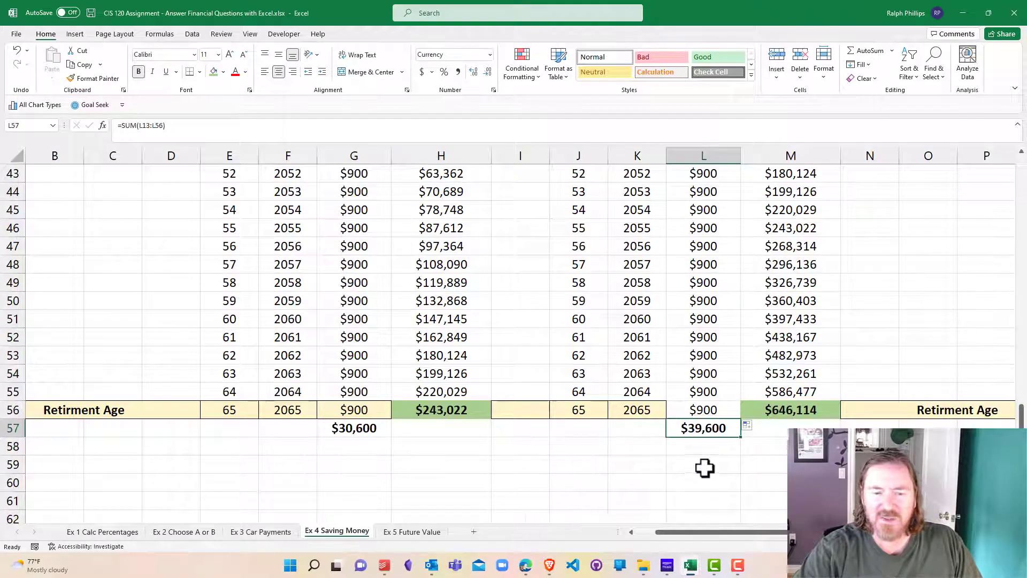
pyautogui.click(815, 410)
pyautogui.scroll(5, 785, 477)
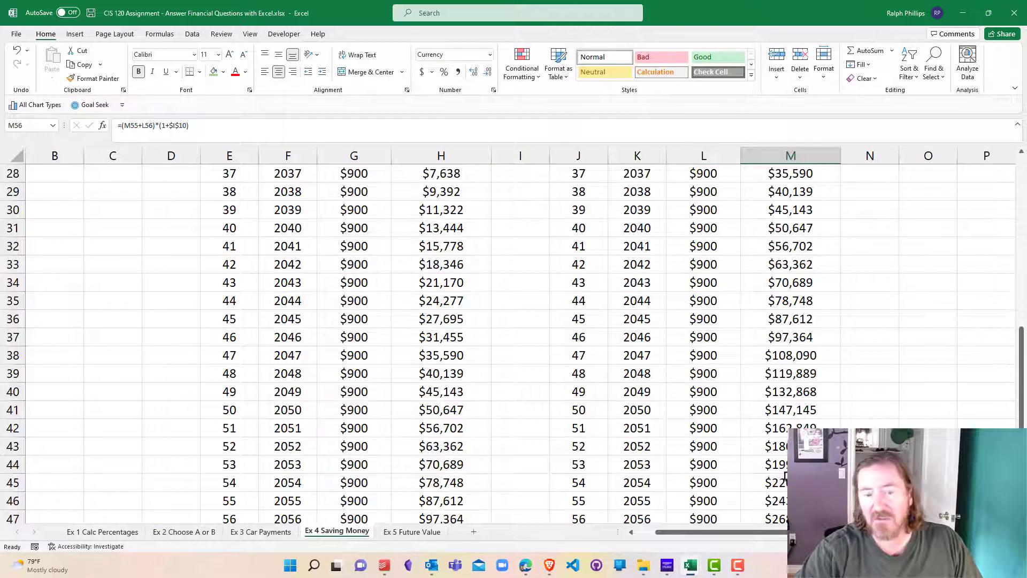
pyautogui.scroll(5, 732, 294)
pyautogui.scroll(4, 733, 294)
pyautogui.scroll(-4, 735, 298)
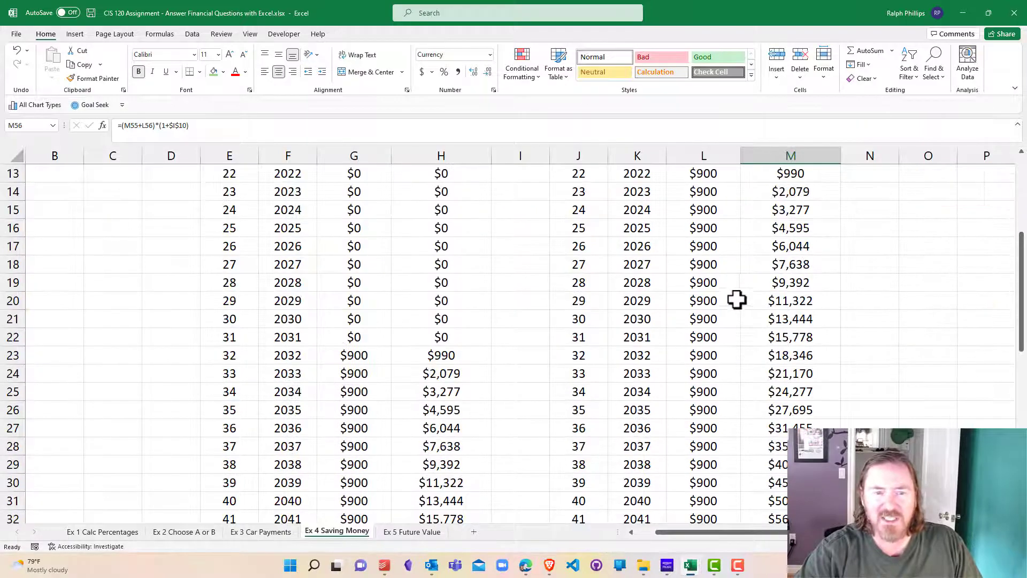
pyautogui.scroll(2, 730, 292)
# Change the L13 yearly investment to $2,000 and check the age-65 investment in L56.
pyautogui.click(729, 288)
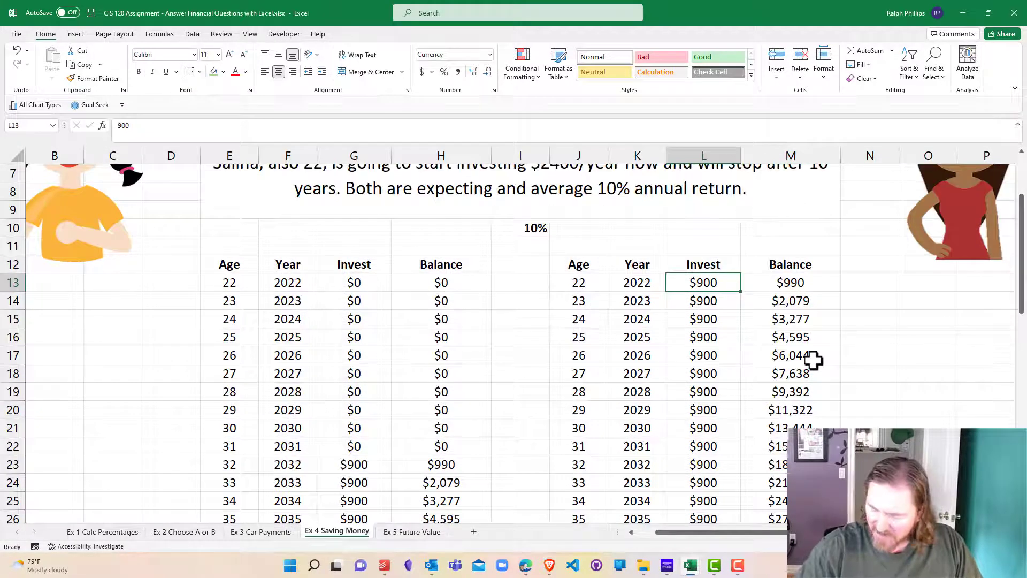
pyautogui.write('20')
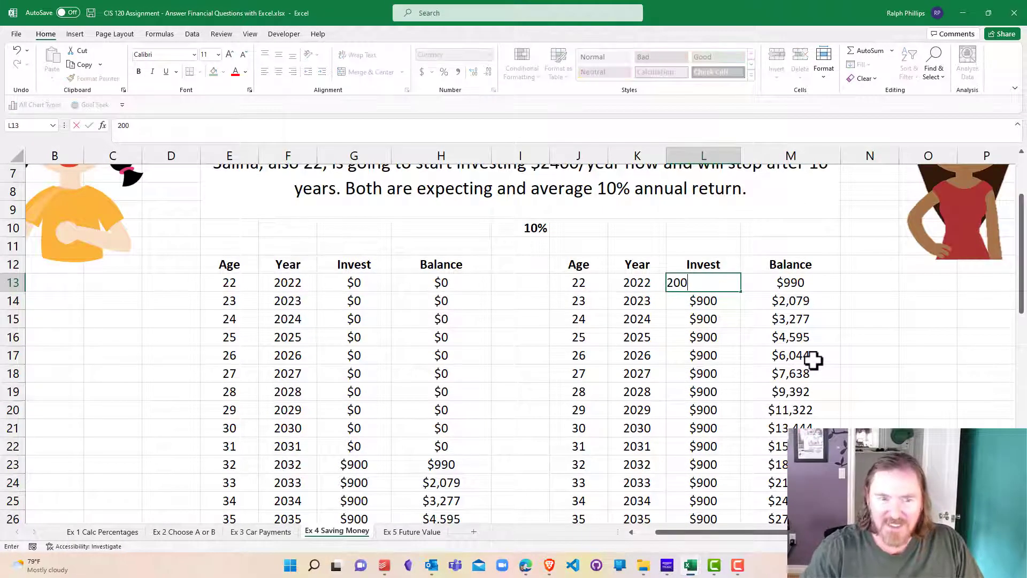
pyautogui.press('Return')
pyautogui.scroll(-6, 805, 385)
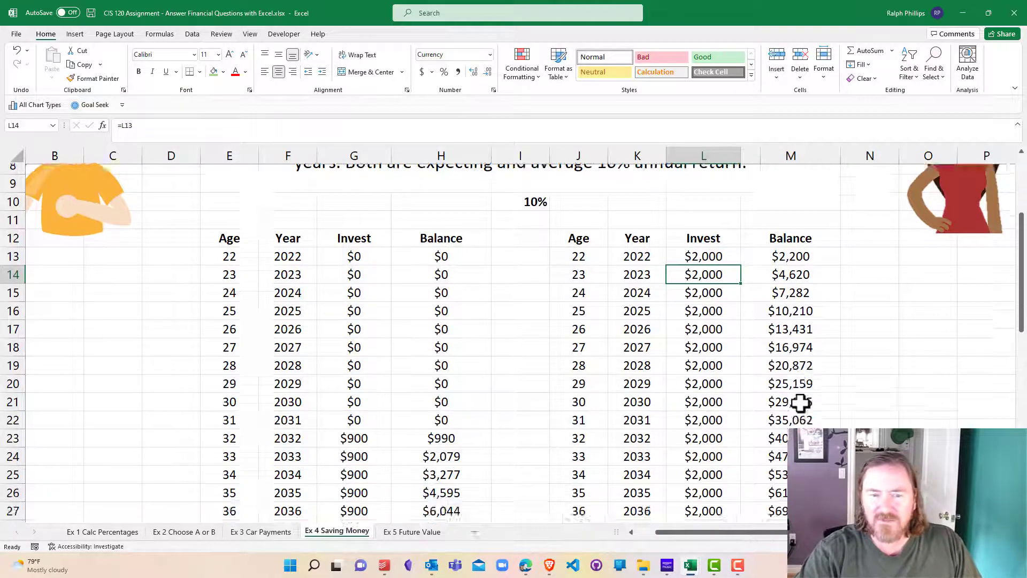
pyautogui.scroll(-6, 801, 413)
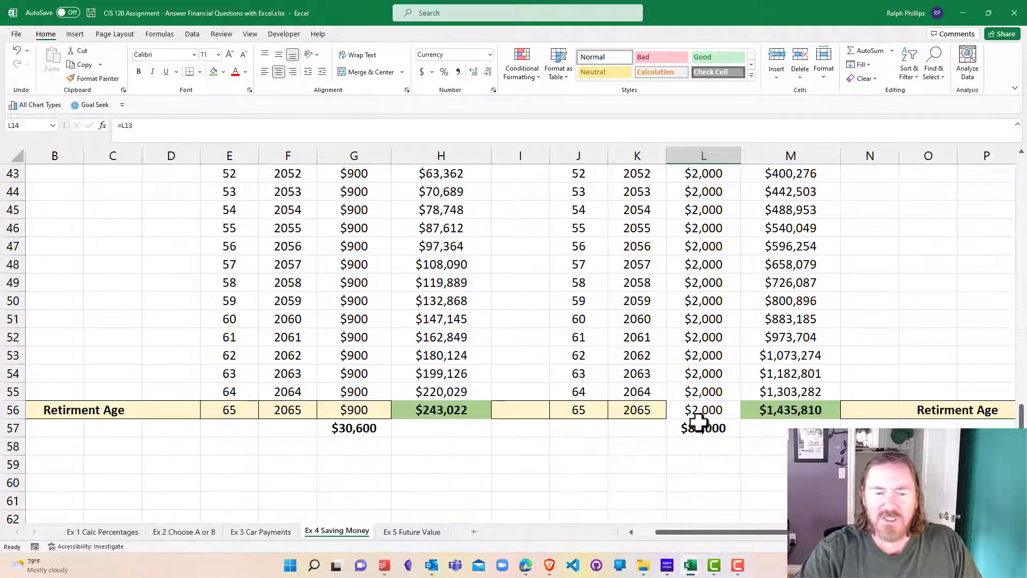
pyautogui.click(701, 409)
pyautogui.scroll(13, 810, 417)
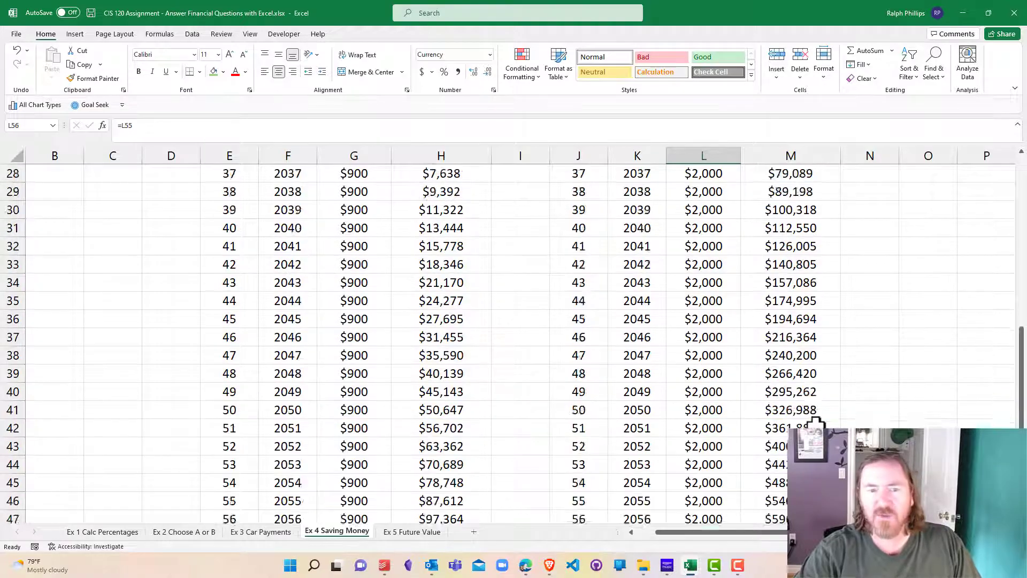
# Set L13 to $2,400 yearly and verify the 10% rate in I10.
pyautogui.click(720, 337)
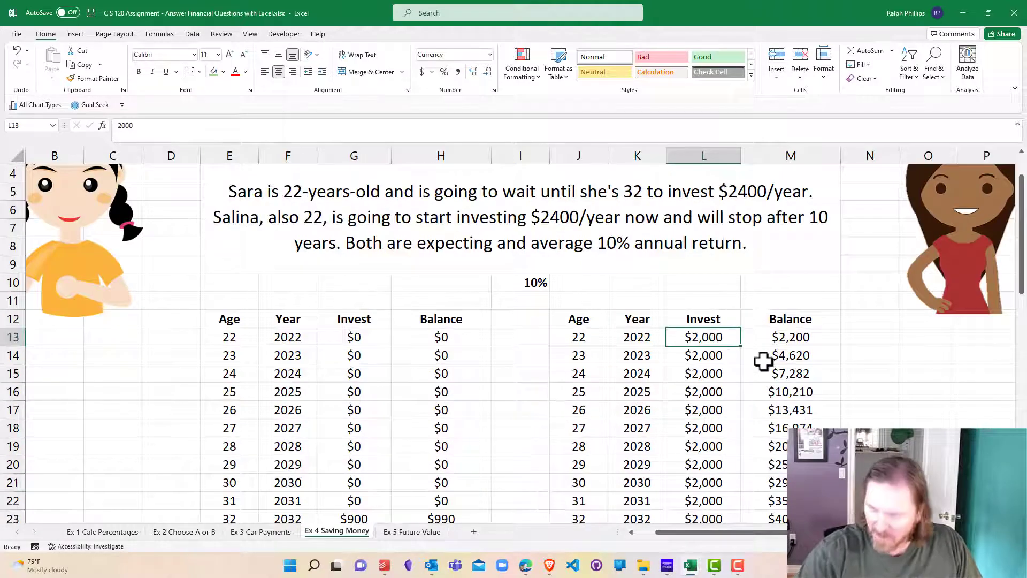
pyautogui.write('240')
pyautogui.press('Return')
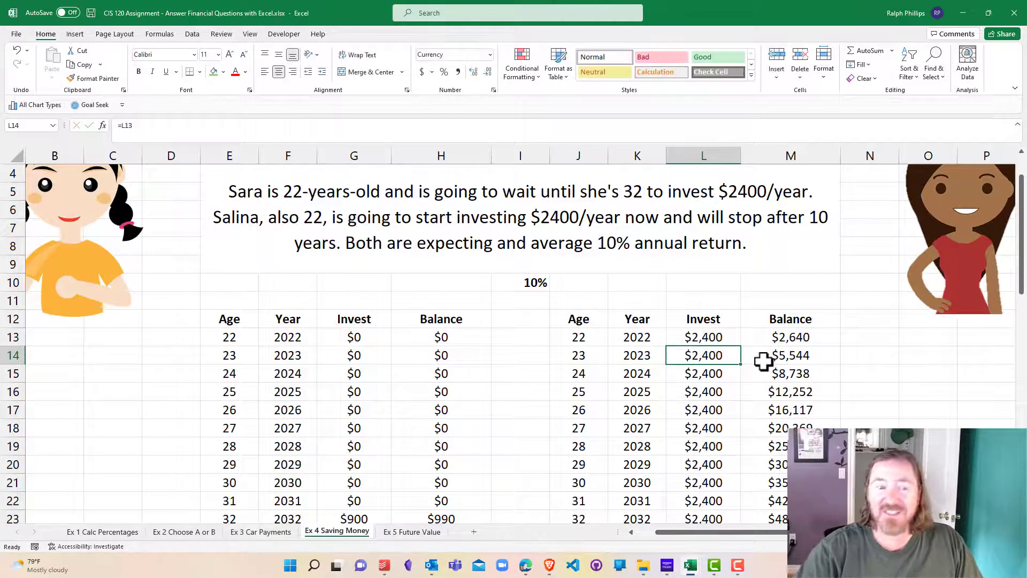
pyautogui.scroll(-10, 723, 402)
pyautogui.scroll(-6, 723, 404)
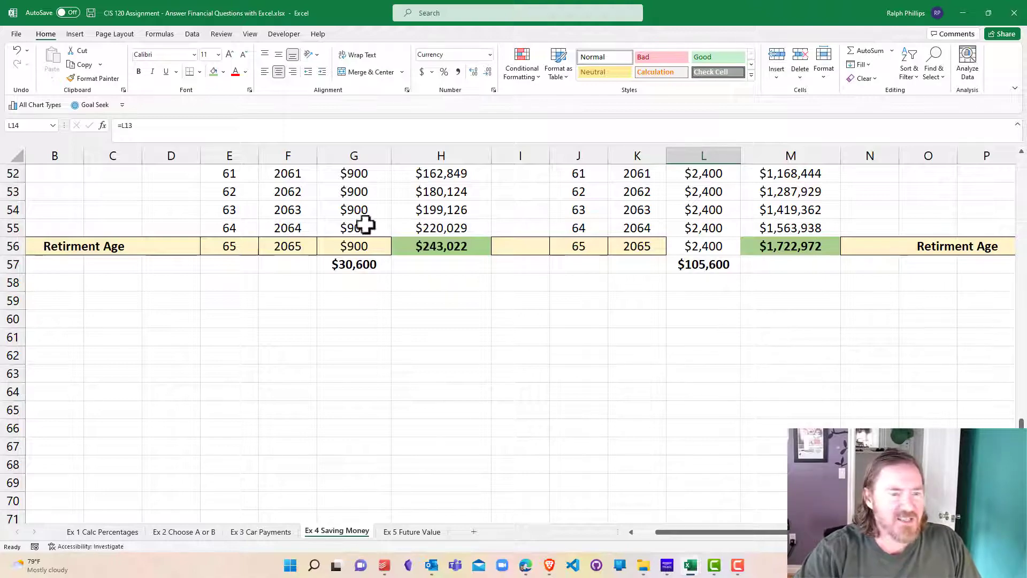
pyautogui.scroll(13, 566, 396)
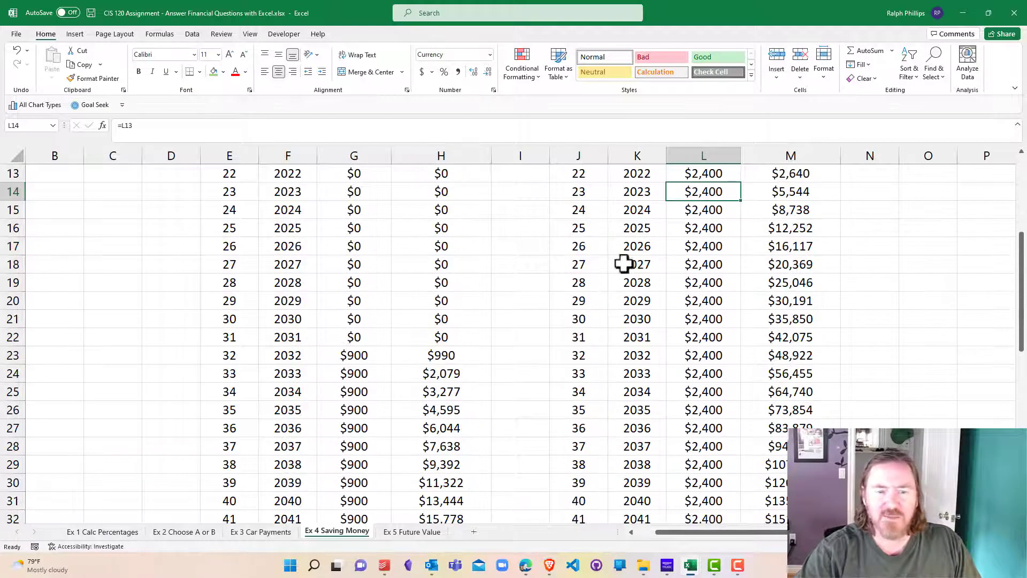
pyautogui.scroll(4, 733, 355)
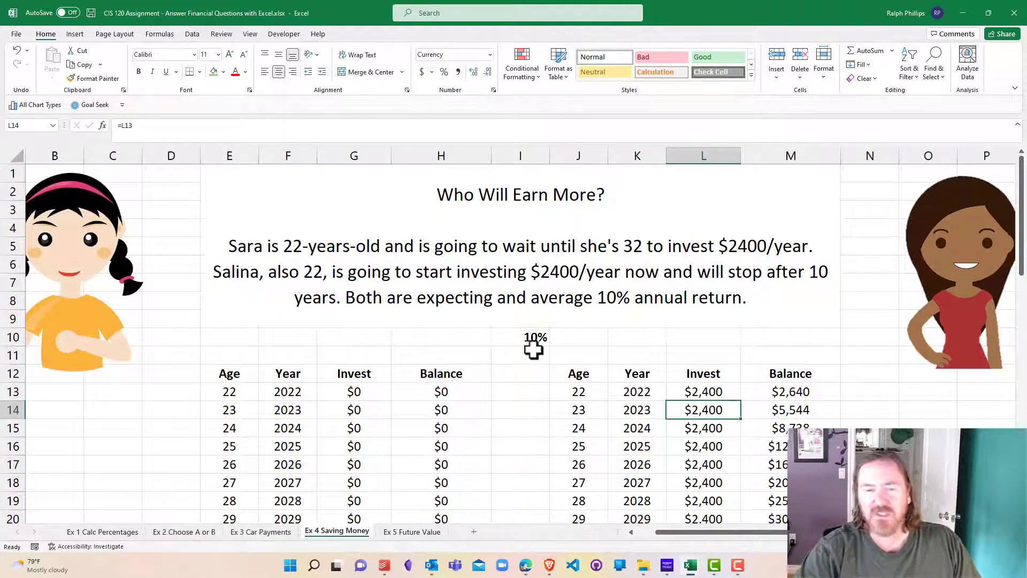
pyautogui.click(494, 340)
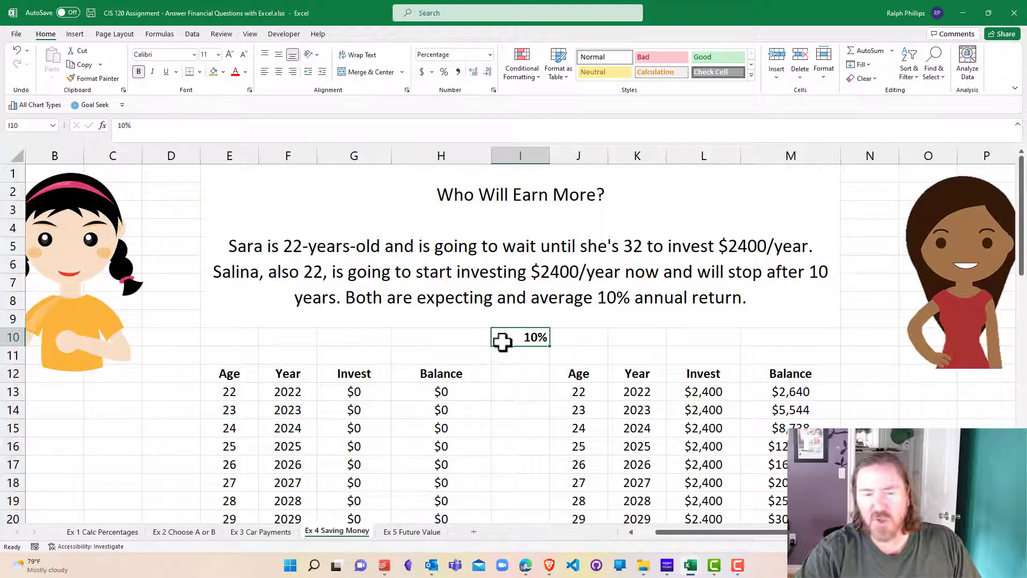
pyautogui.scroll(-3, 732, 428)
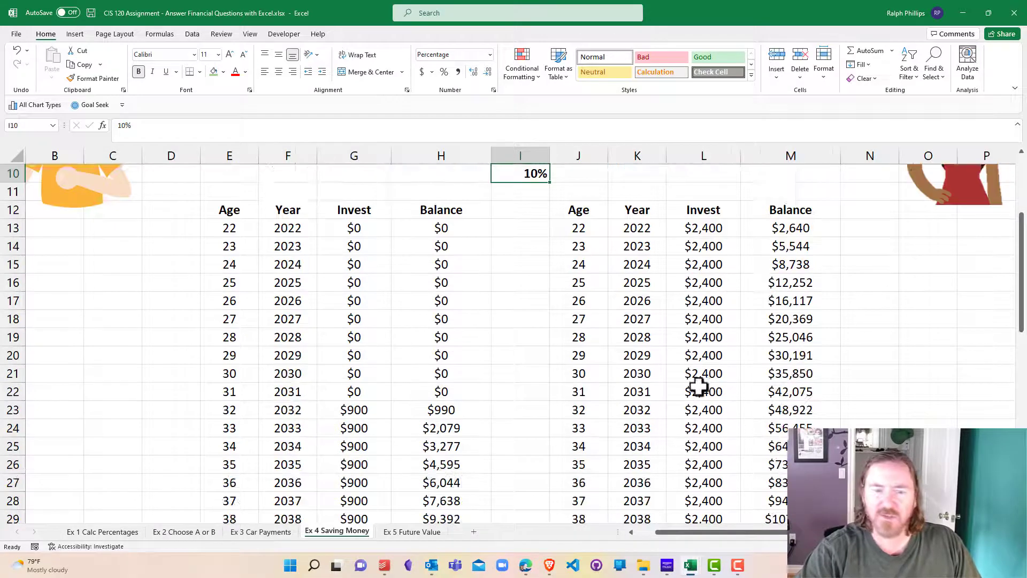
pyautogui.scroll(3, 711, 389)
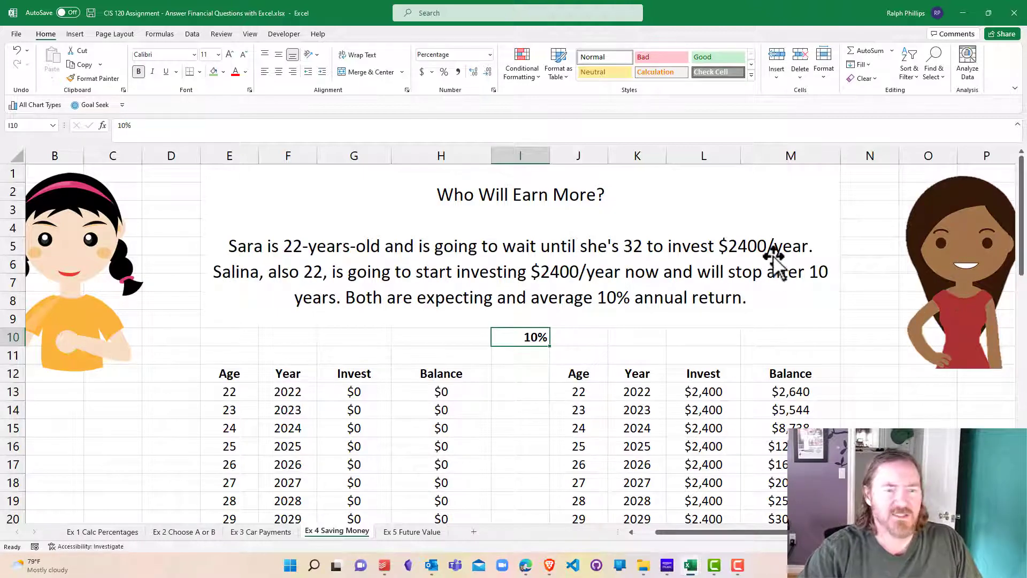
pyautogui.click(409, 531)
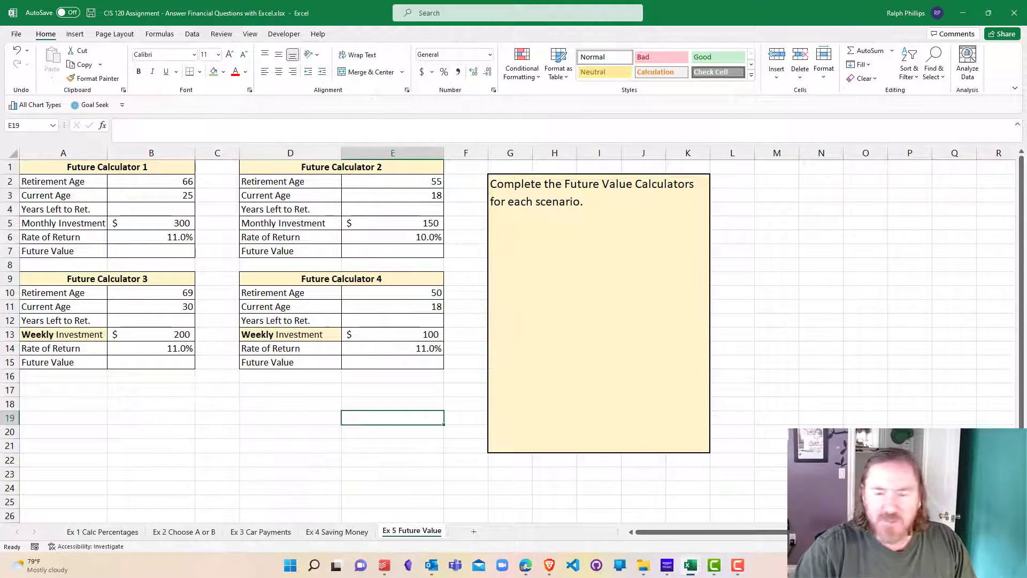
pyautogui.keyDown('ctrl'); pyautogui.scroll(4, 393, 321); pyautogui.keyUp('ctrl')
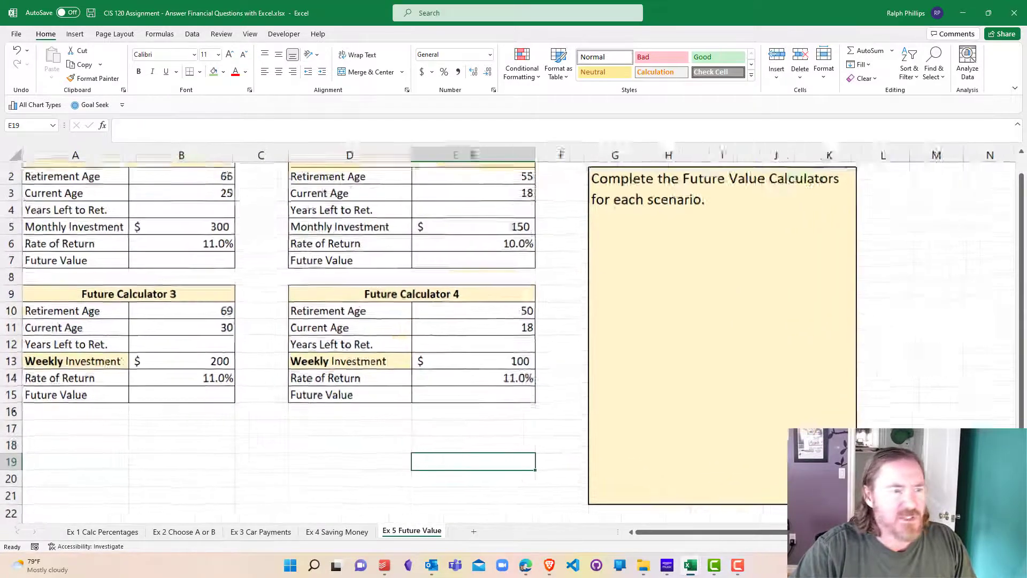
pyautogui.keyDown('ctrl'); pyautogui.scroll(1, 354, 385); pyautogui.keyUp('ctrl')
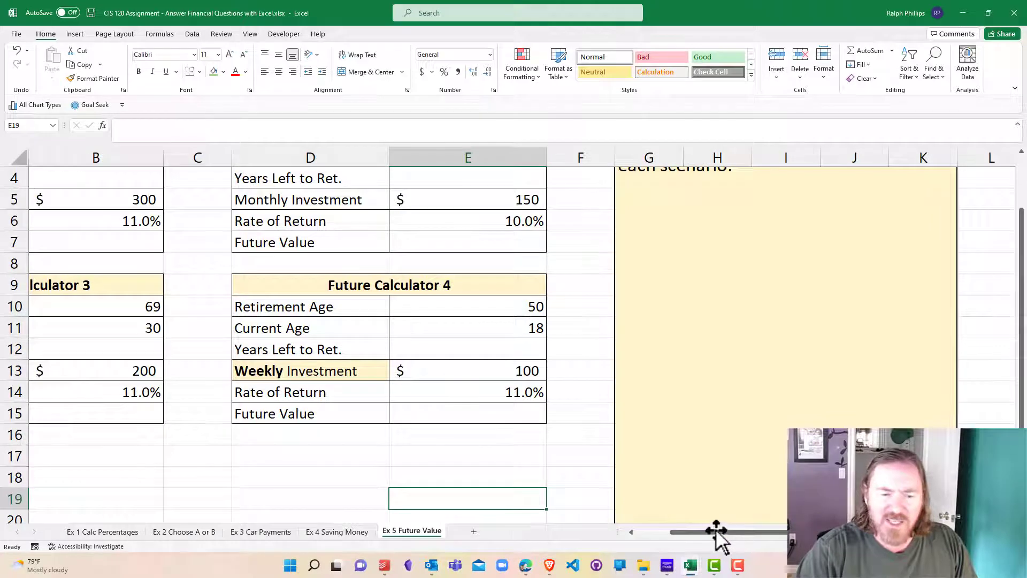
pyautogui.moveTo(715, 531); pyautogui.dragTo(637, 537)
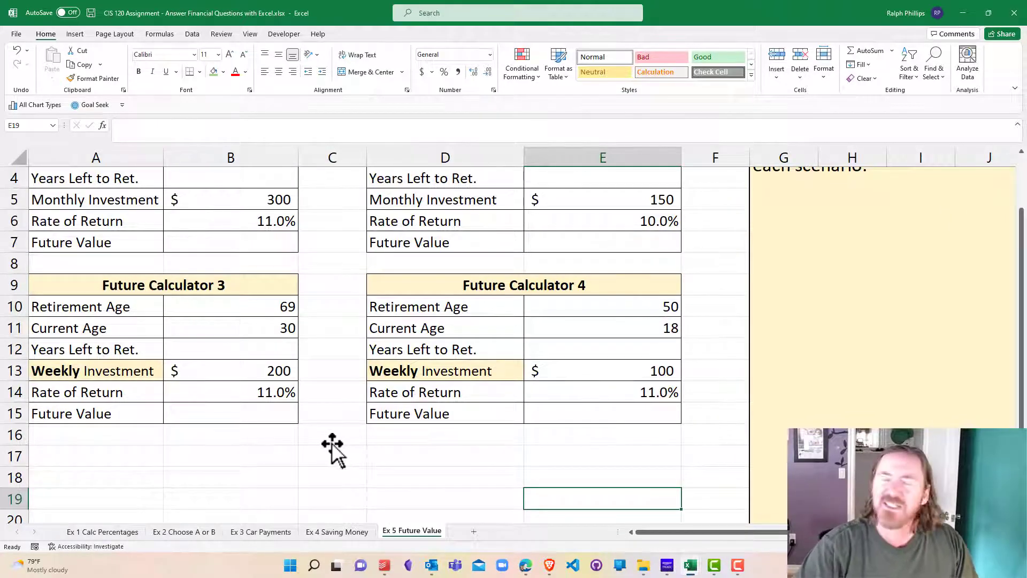
pyautogui.scroll(1, 339, 444)
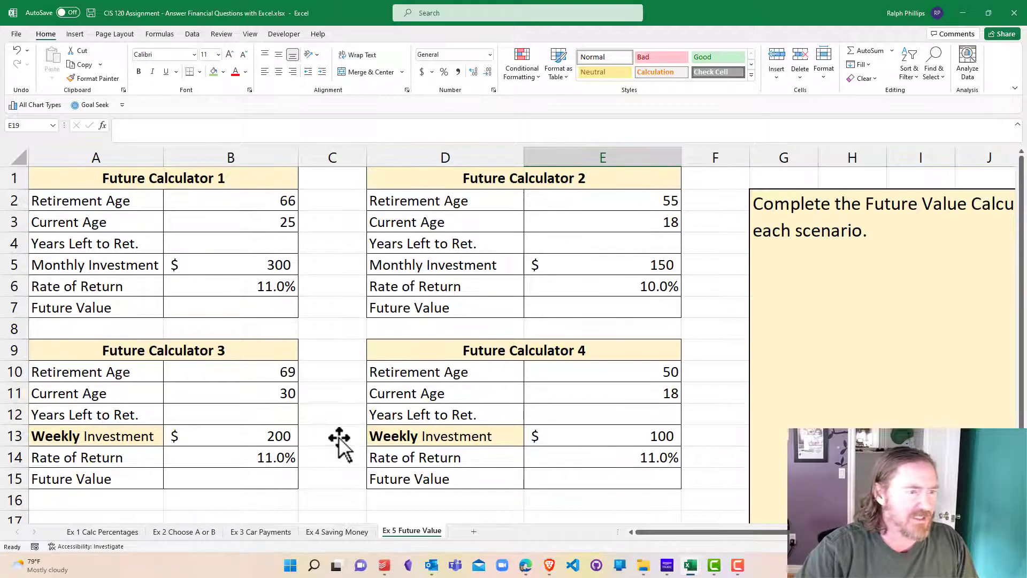
pyautogui.click(365, 331)
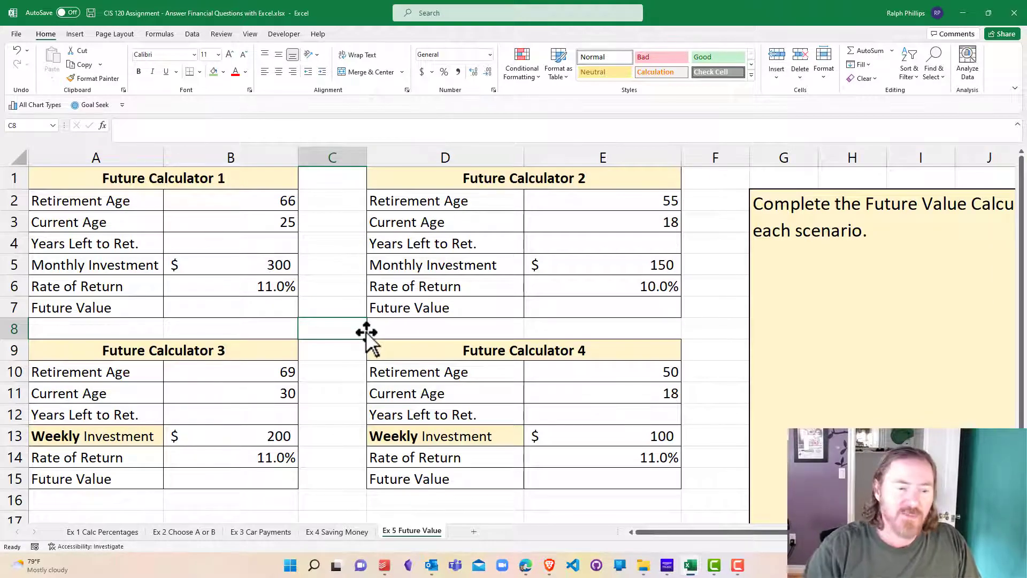
pyautogui.click(337, 531)
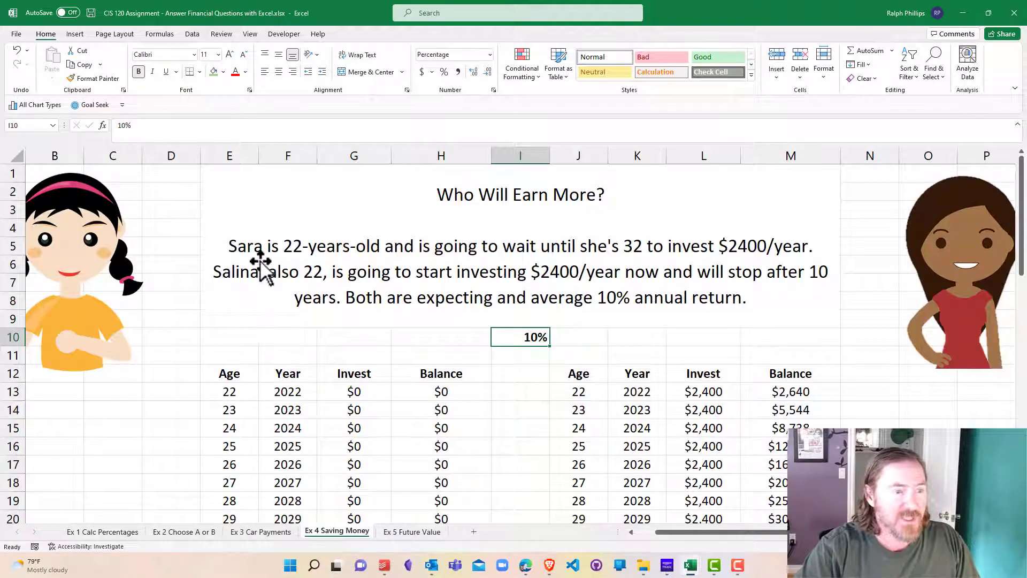
pyautogui.scroll(-11, 470, 433)
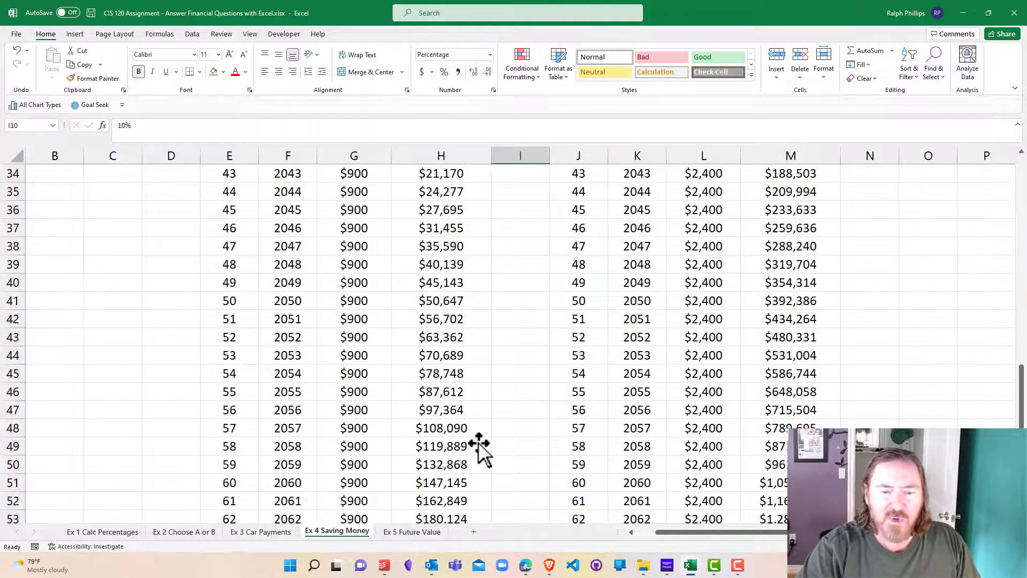
pyautogui.scroll(-5, 479, 450)
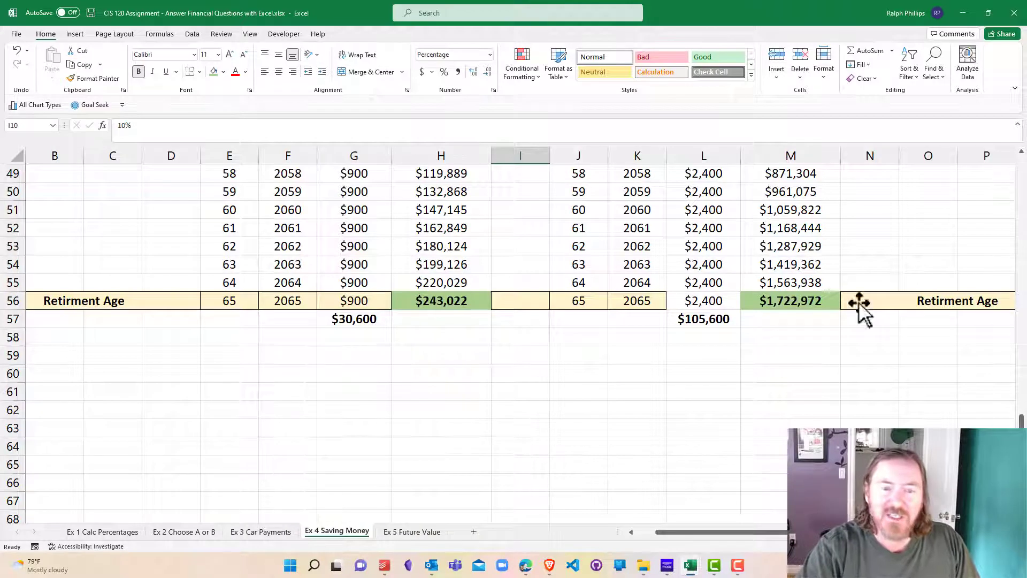
pyautogui.click(789, 298)
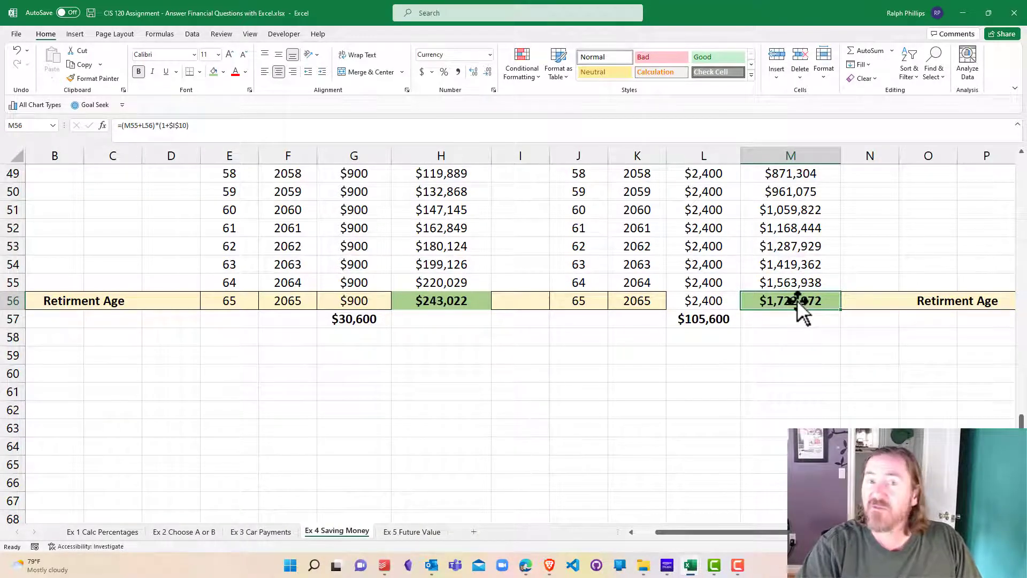
pyautogui.scroll(3, 683, 303)
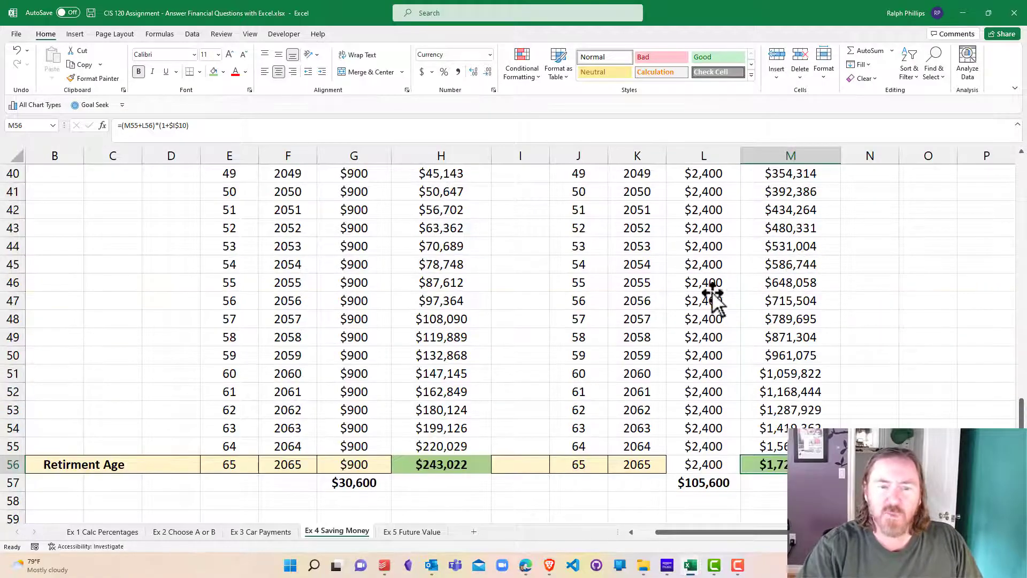
pyautogui.scroll(13, 683, 339)
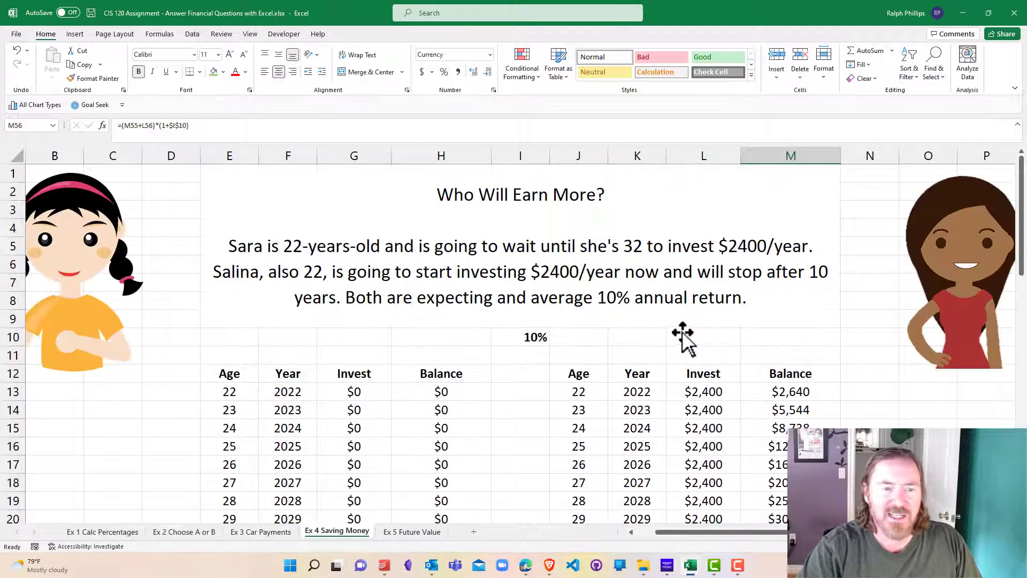
pyautogui.click(546, 337)
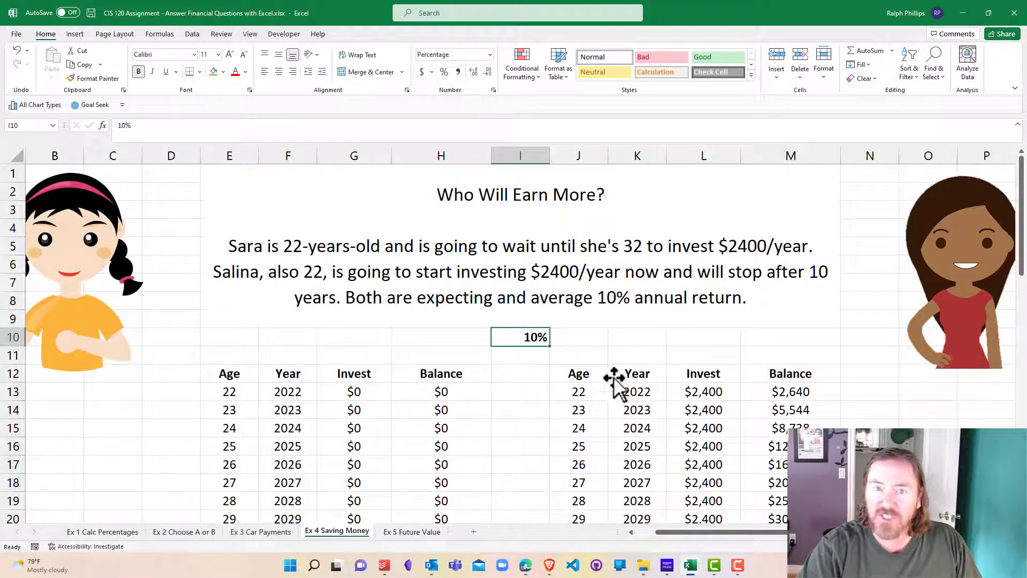
pyautogui.click(400, 531)
pyautogui.click(302, 351)
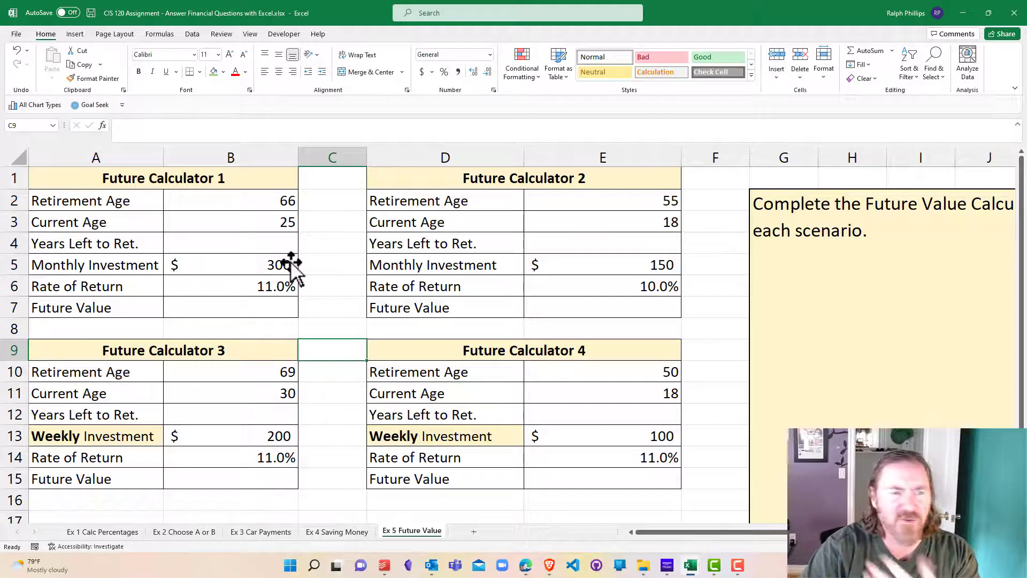
# Enter =B2-B3 in B4, giving Calculator 1 41 years left to retirement.
pyautogui.click(230, 247)
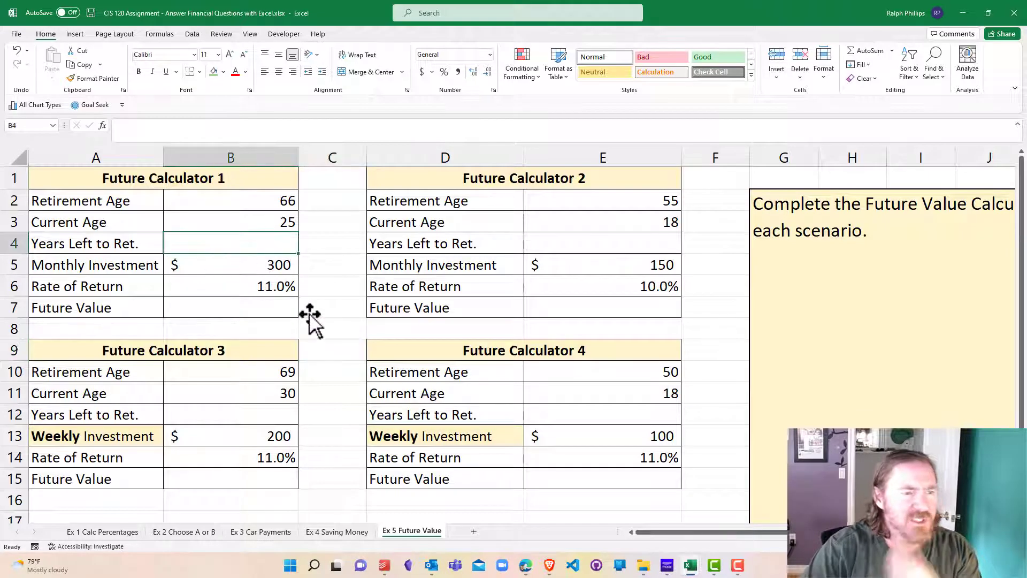
pyautogui.write('=')
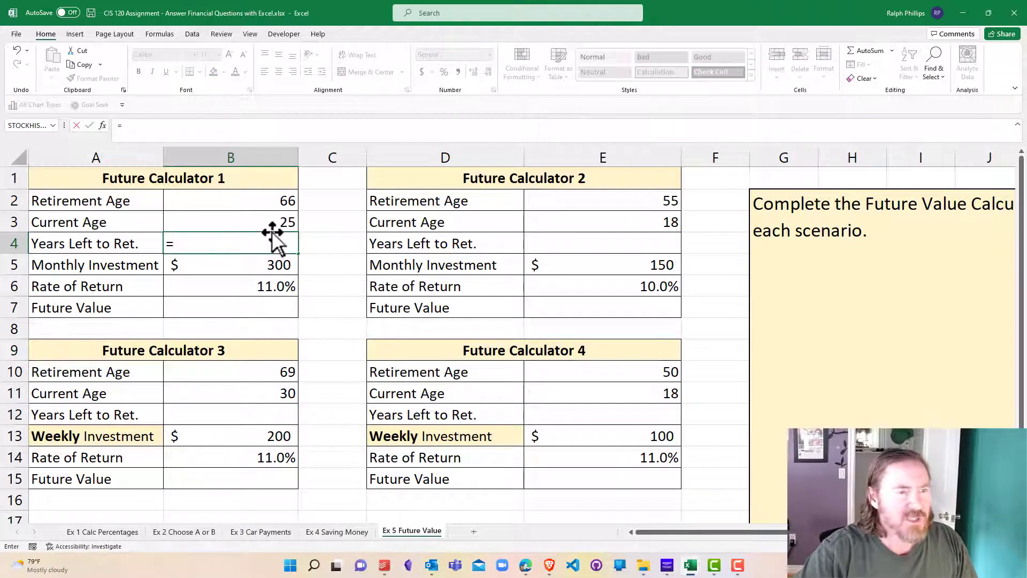
pyautogui.click(283, 206)
pyautogui.write('-')
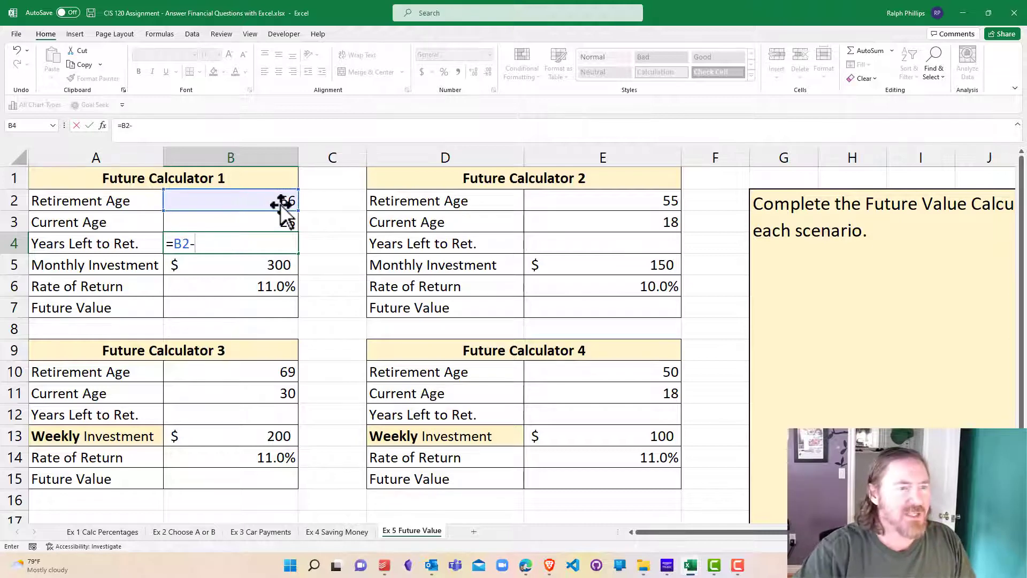
pyautogui.click(283, 222)
pyautogui.press('Return')
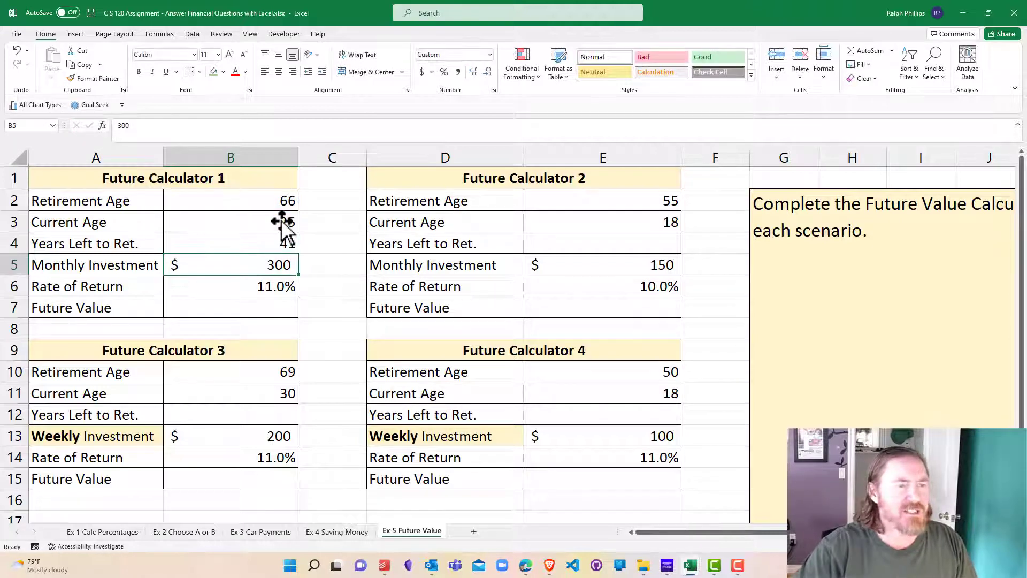
# Enter =E2-E3 in E4, giving Calculator 2 37 years left, and verify the formula.
pyautogui.click(650, 245)
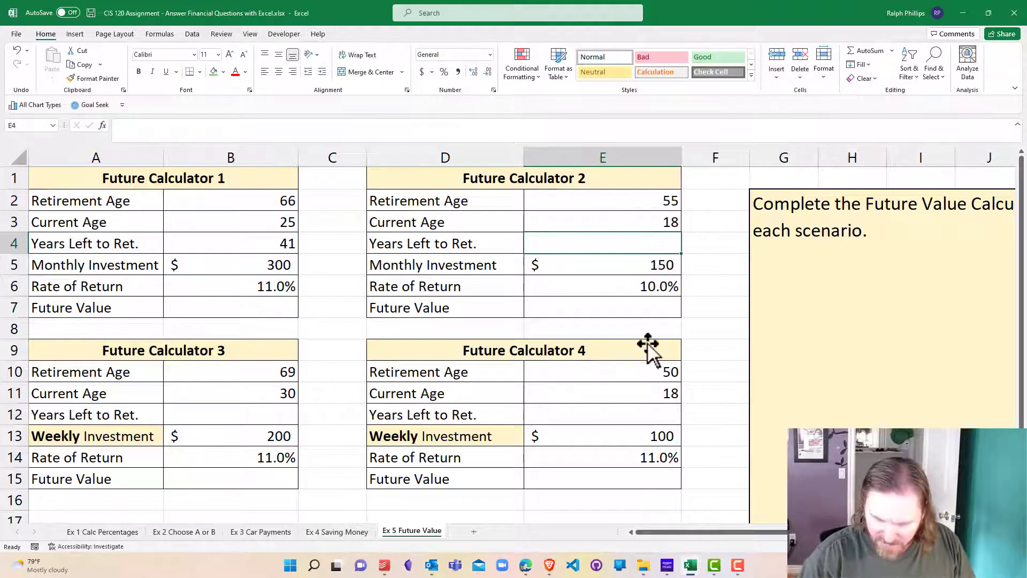
pyautogui.write('=')
pyautogui.click(672, 201)
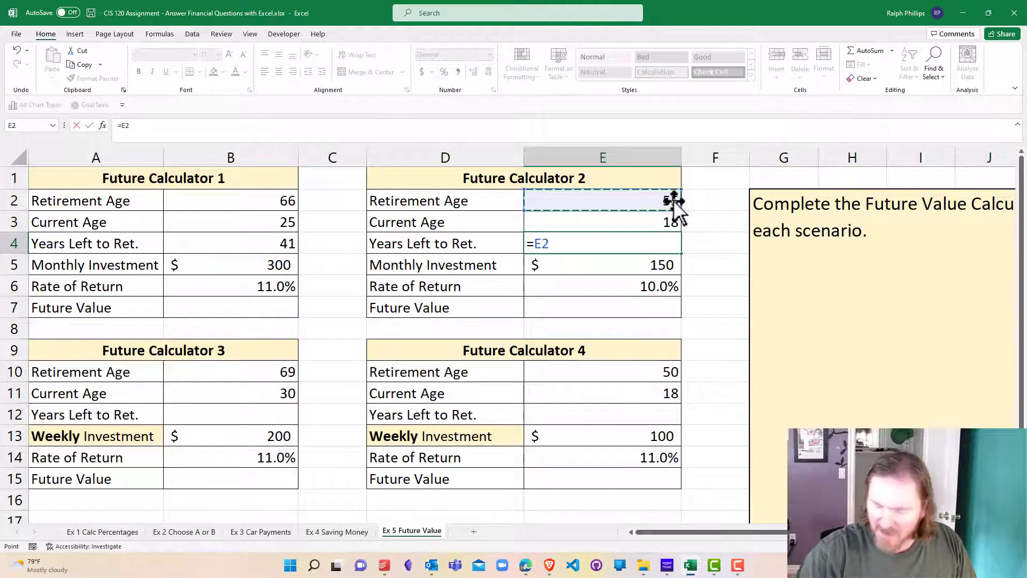
pyautogui.write('-')
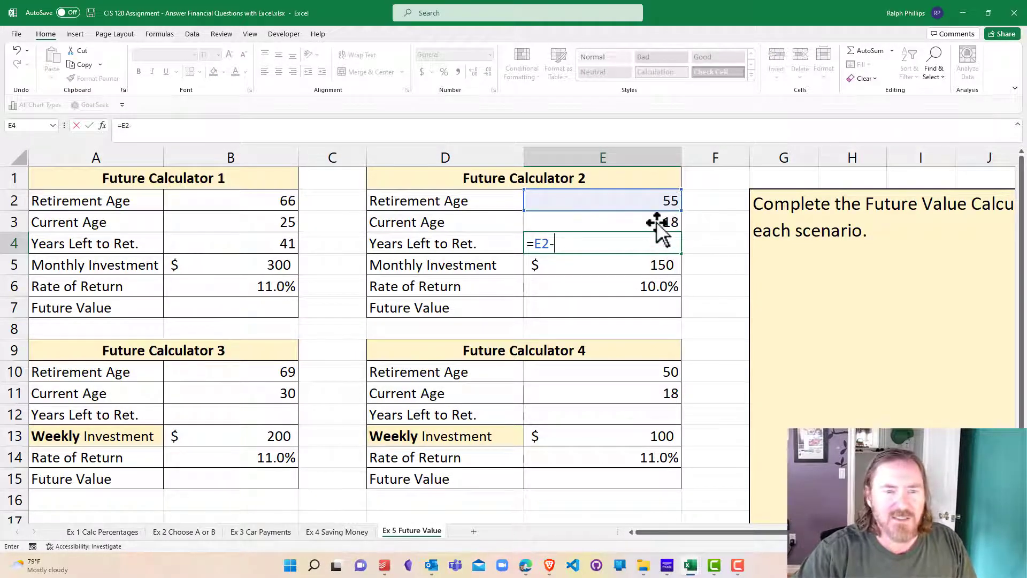
pyautogui.click(656, 223)
pyautogui.press('Return')
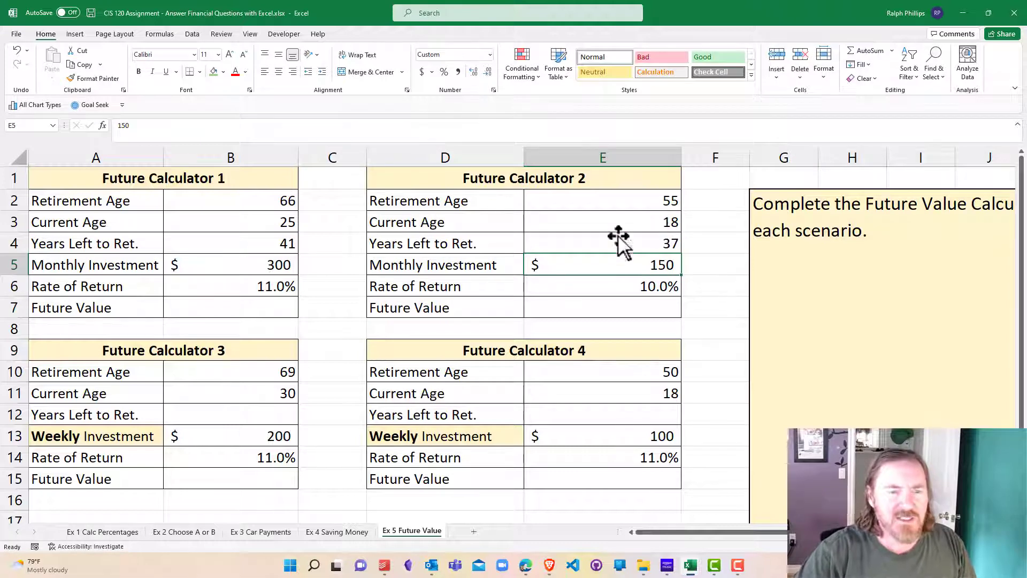
pyautogui.click(270, 249)
pyautogui.click(623, 247)
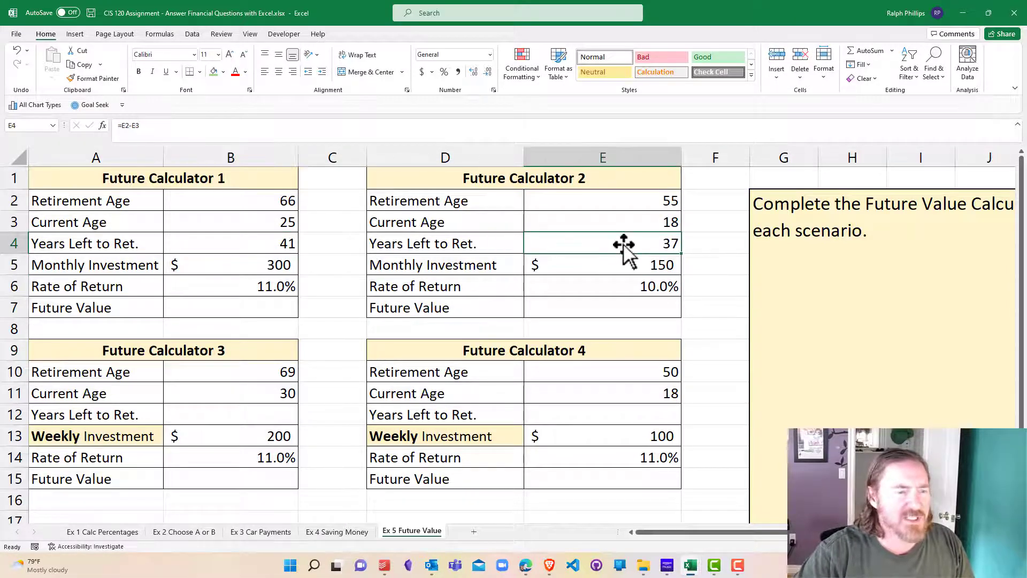
pyautogui.click(267, 266)
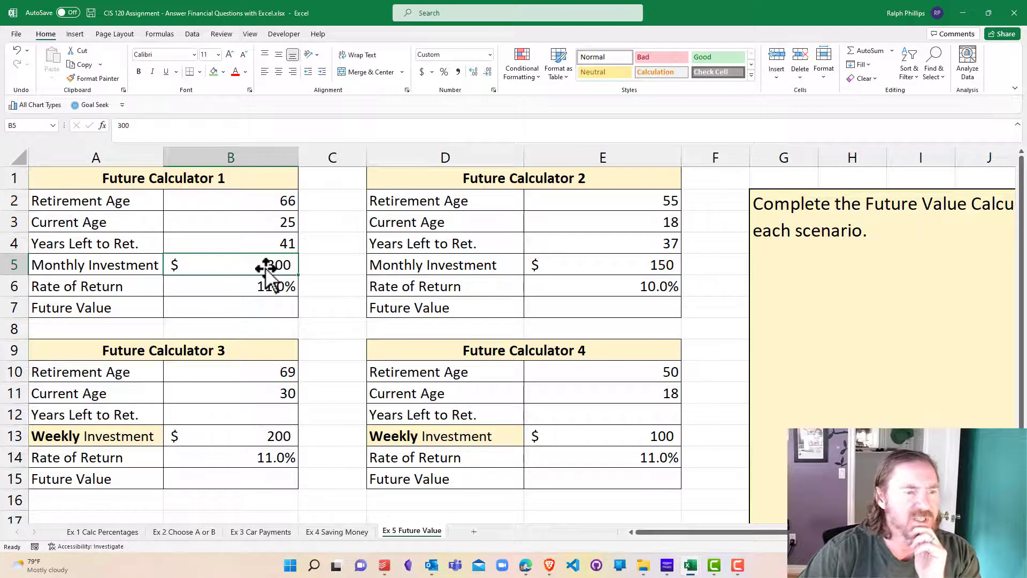
pyautogui.click(600, 264)
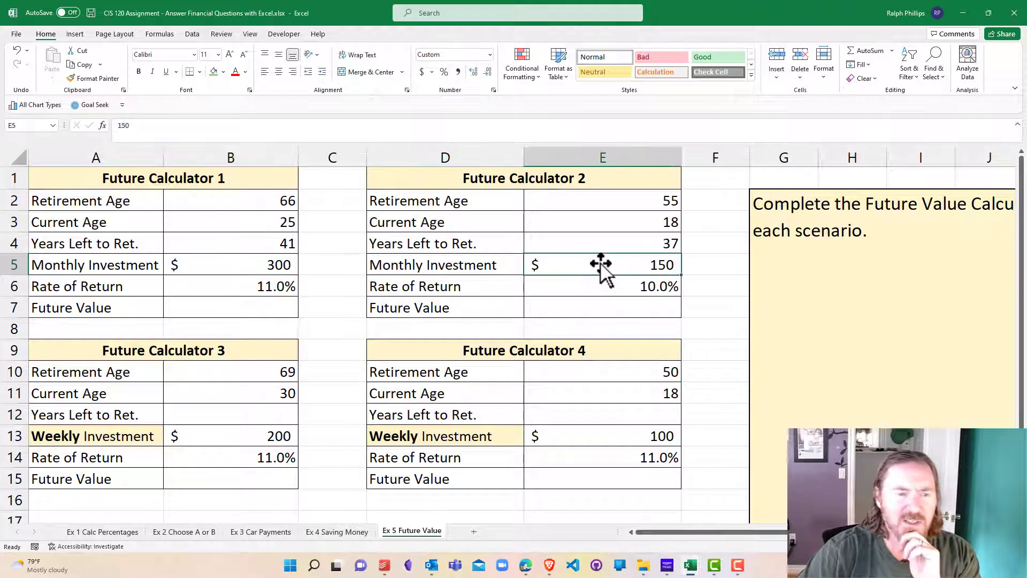
pyautogui.click(243, 292)
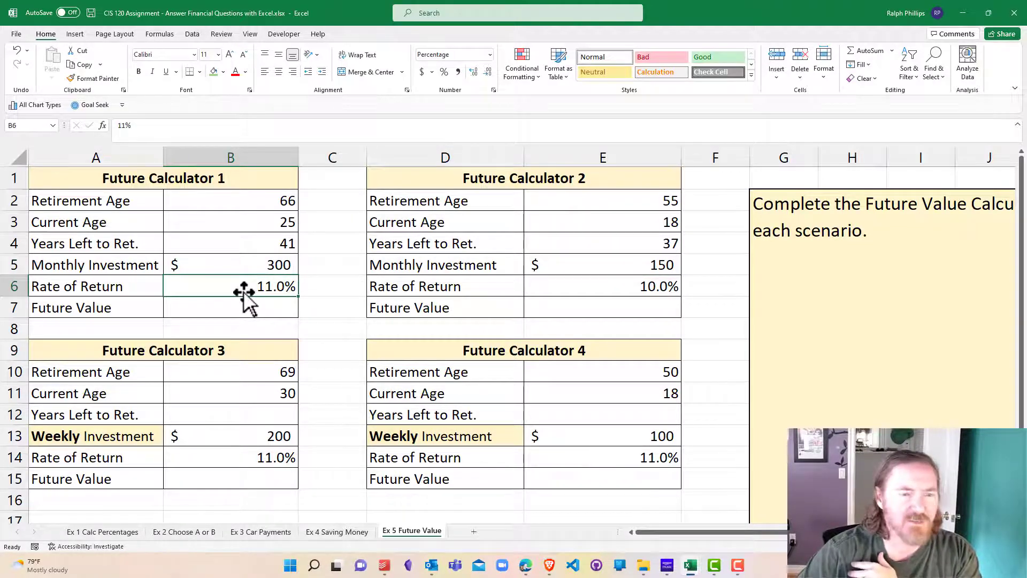
pyautogui.click(590, 287)
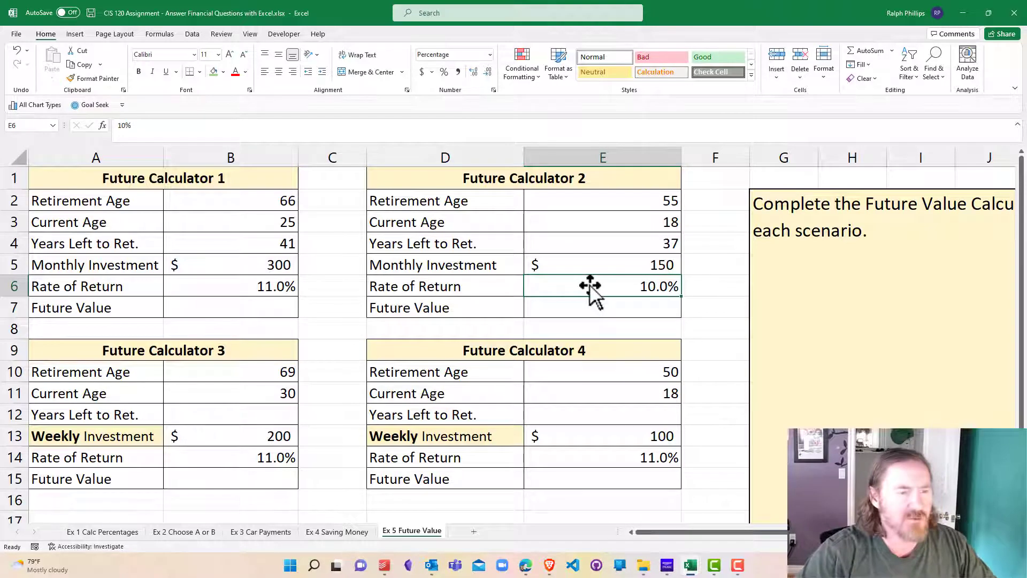
pyautogui.click(272, 309)
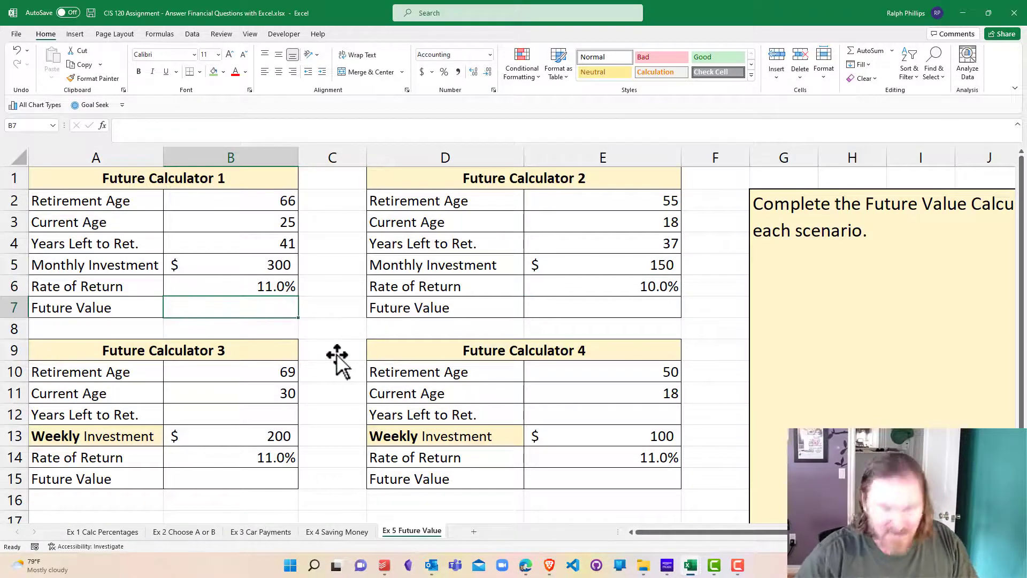
# Enter =FV(B6/12,B4*12,-B5) in B7, giving a Future Value of $2,882,384.33.
pyautogui.write('=fv(')
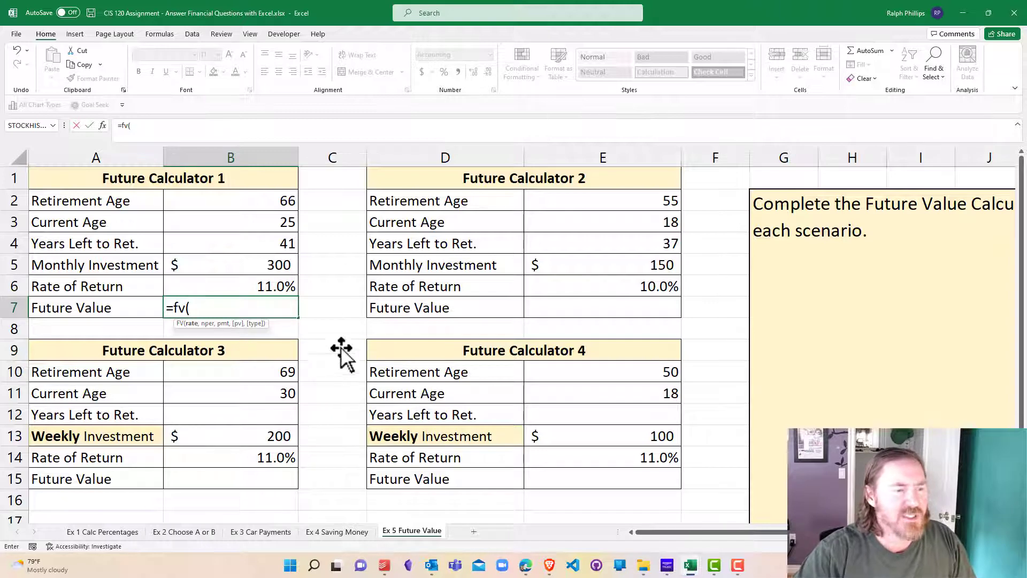
pyautogui.click(291, 289)
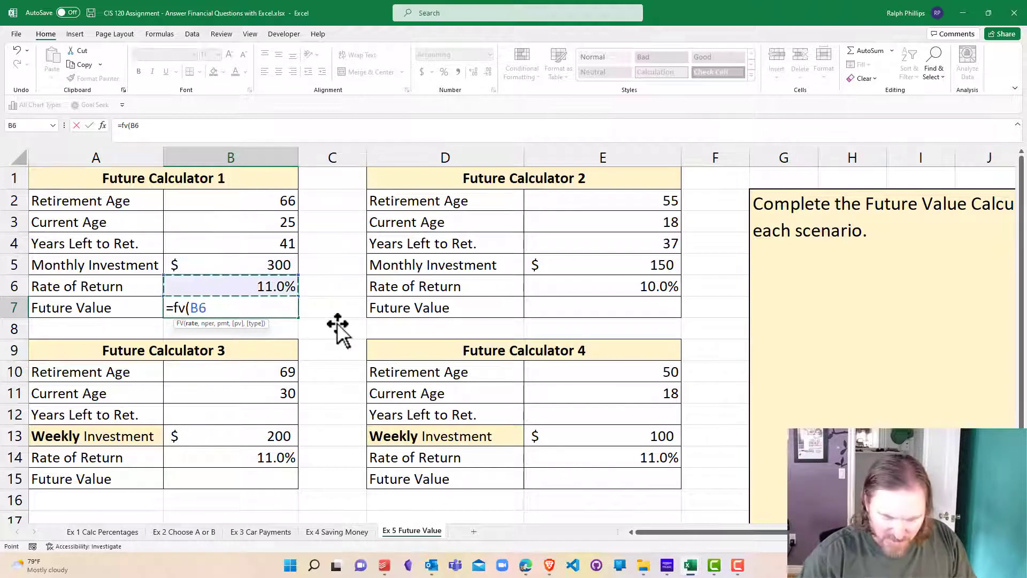
pyautogui.write('/12')
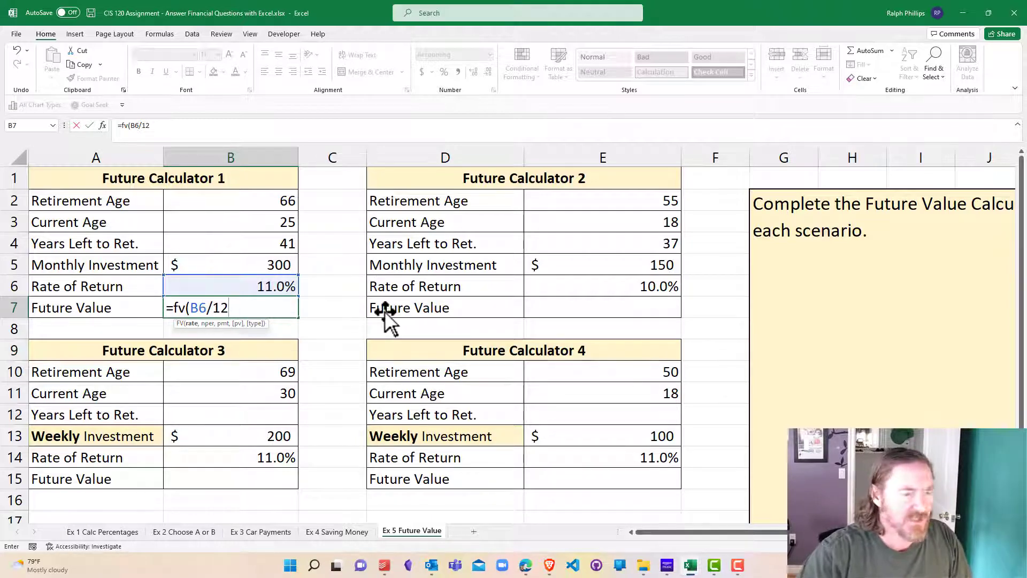
pyautogui.write(',')
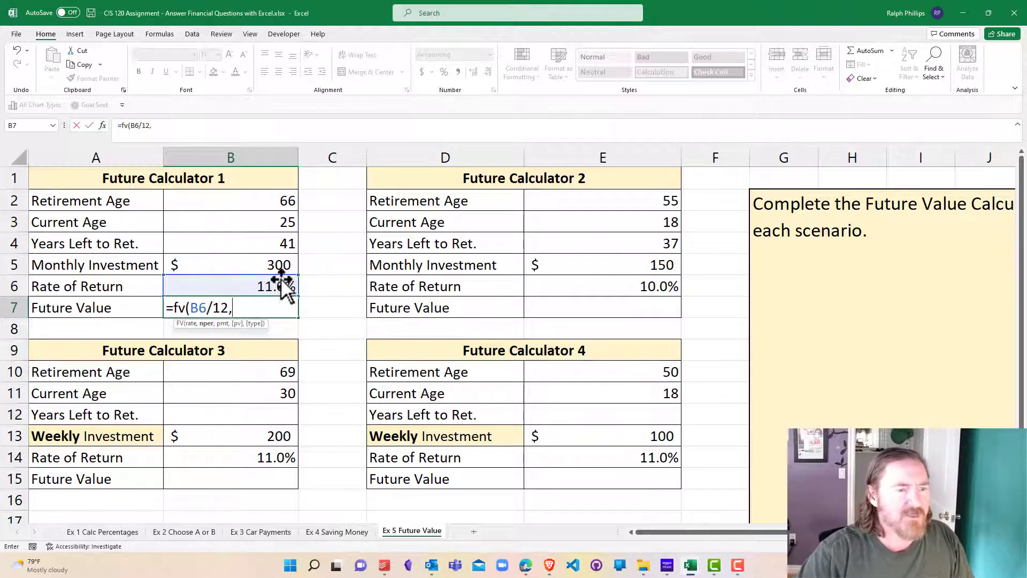
pyautogui.click(271, 243)
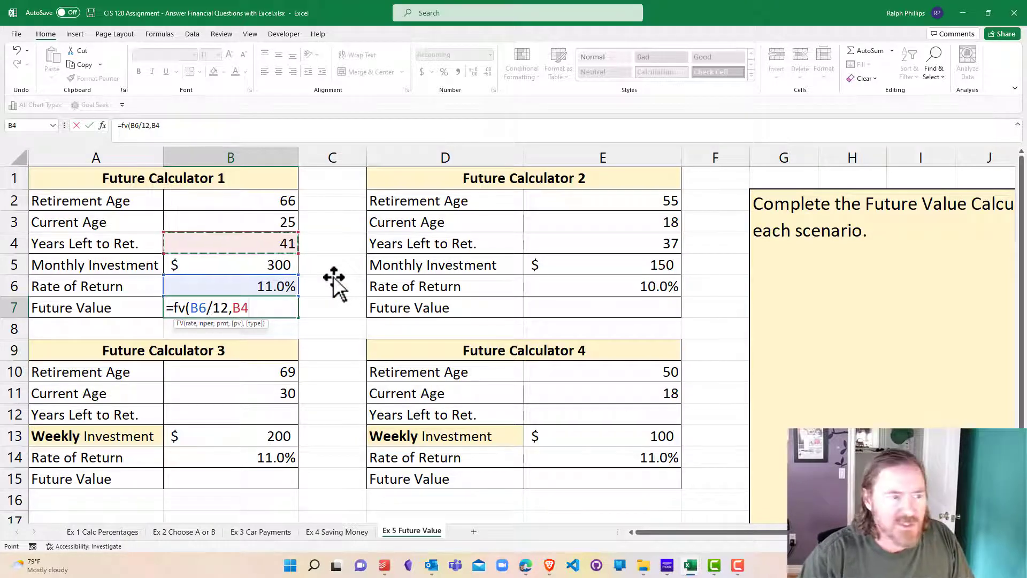
pyautogui.write('*12')
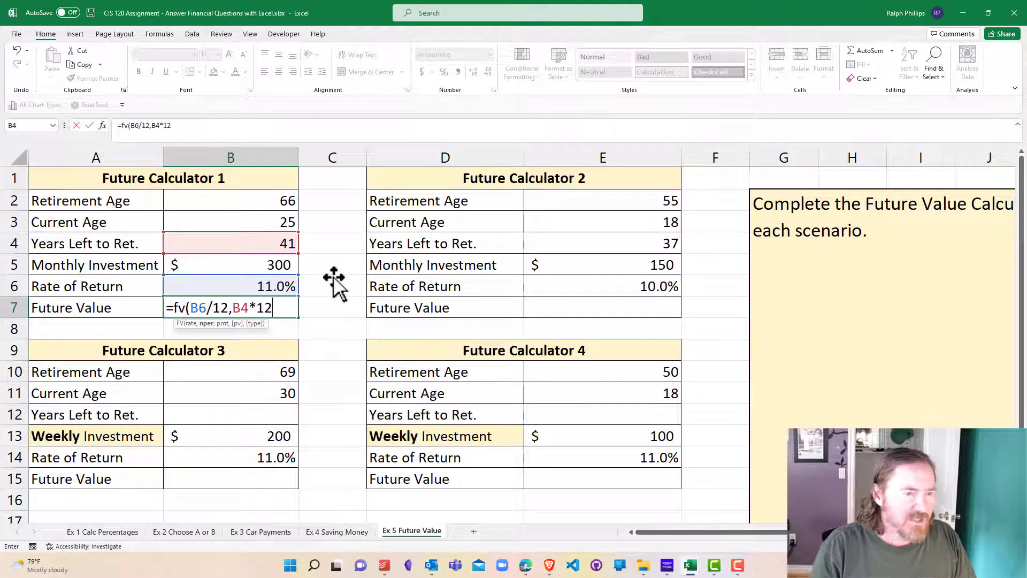
pyautogui.write(',')
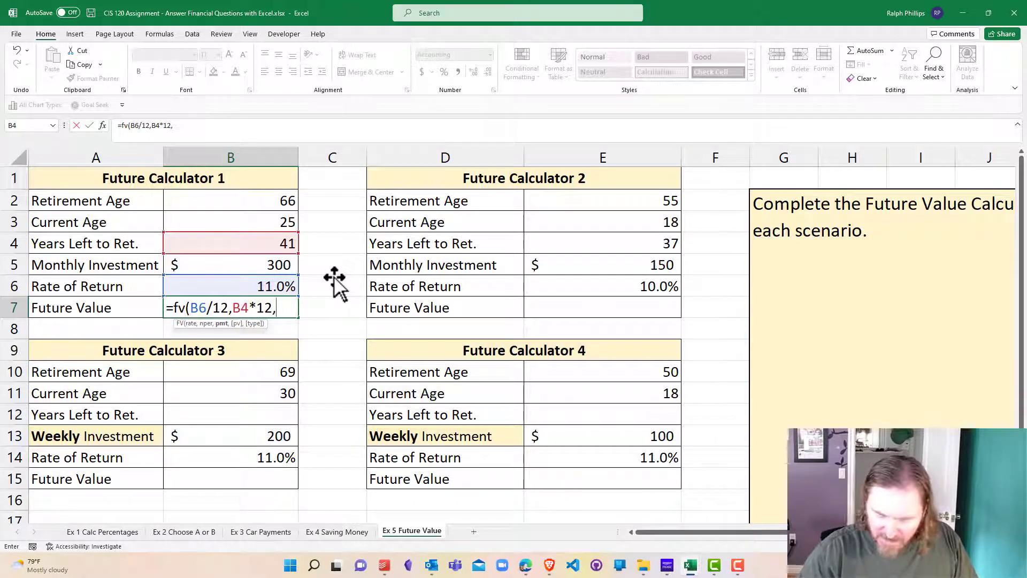
pyautogui.write('-')
pyautogui.click(252, 263)
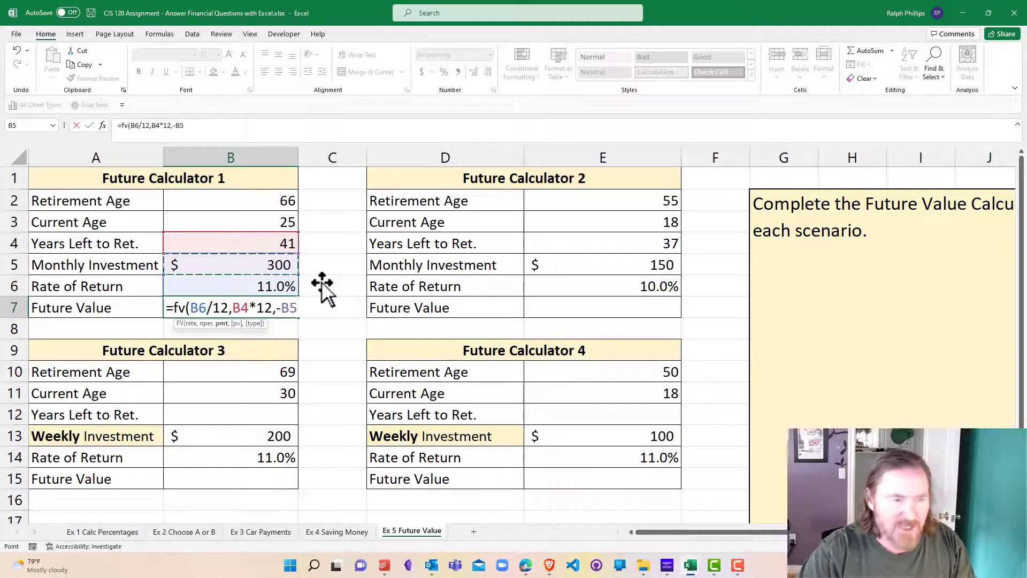
pyautogui.write(')')
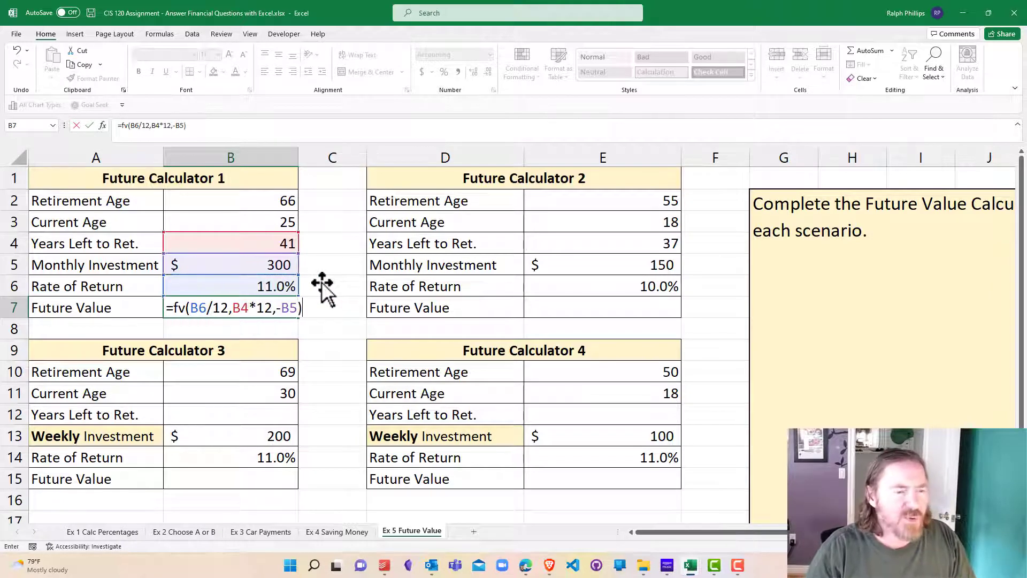
pyautogui.press('Return')
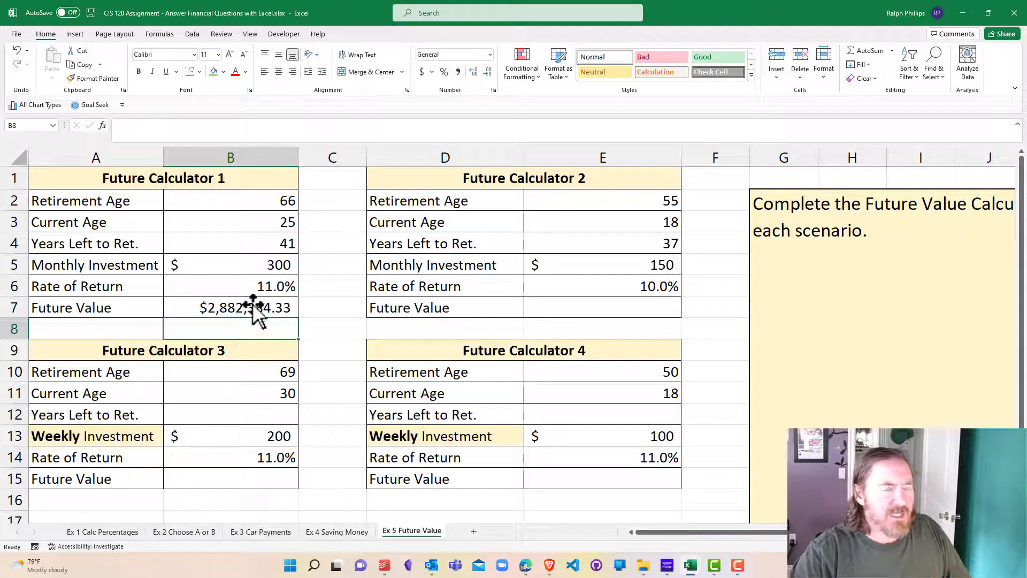
pyautogui.click(642, 306)
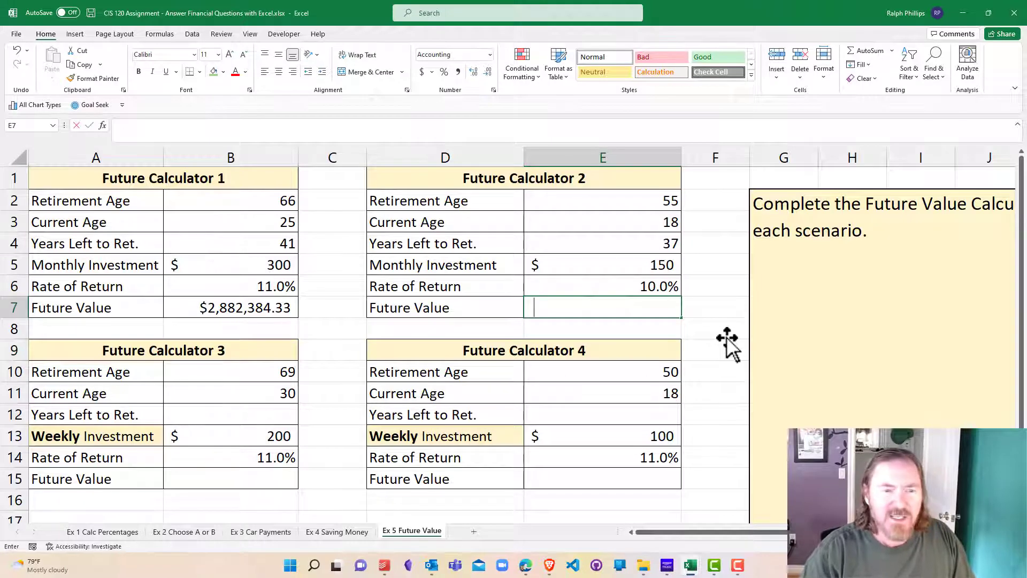
# Enter =FV(E6/12,E4*12,-E5) in E7, giving a Future Value of $698,974.45.
pyautogui.write('=fv(')
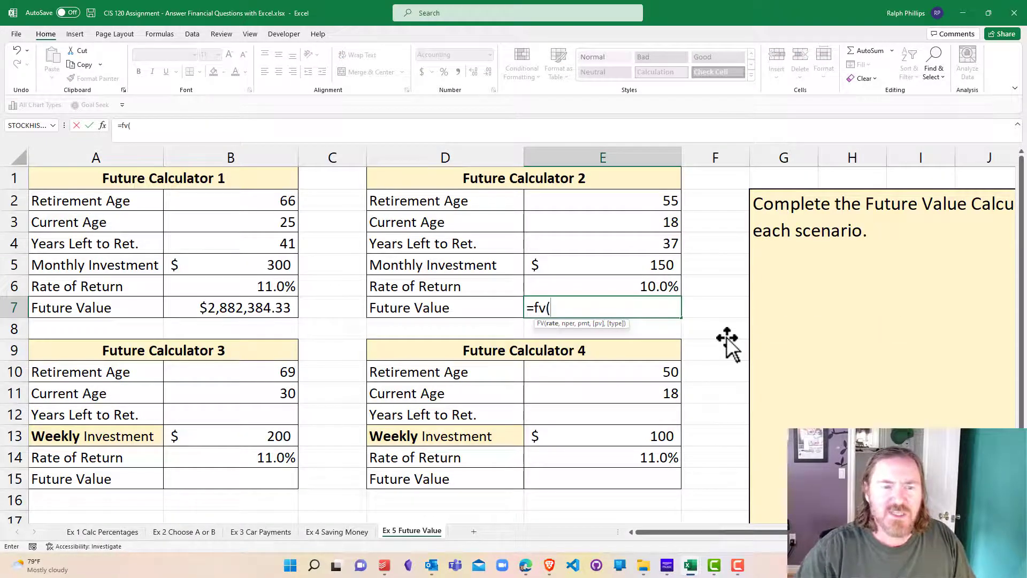
pyautogui.click(665, 287)
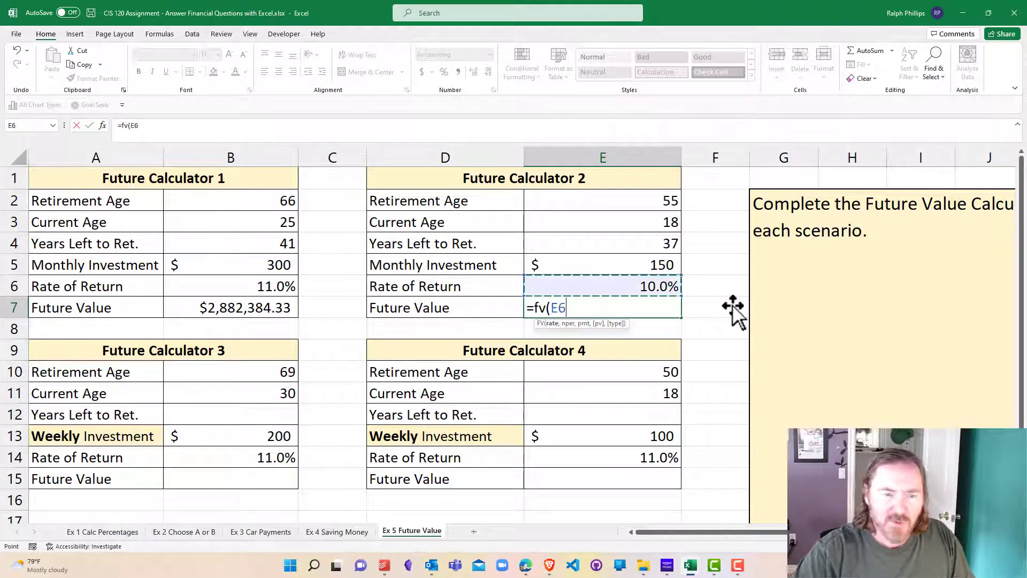
pyautogui.write('/12')
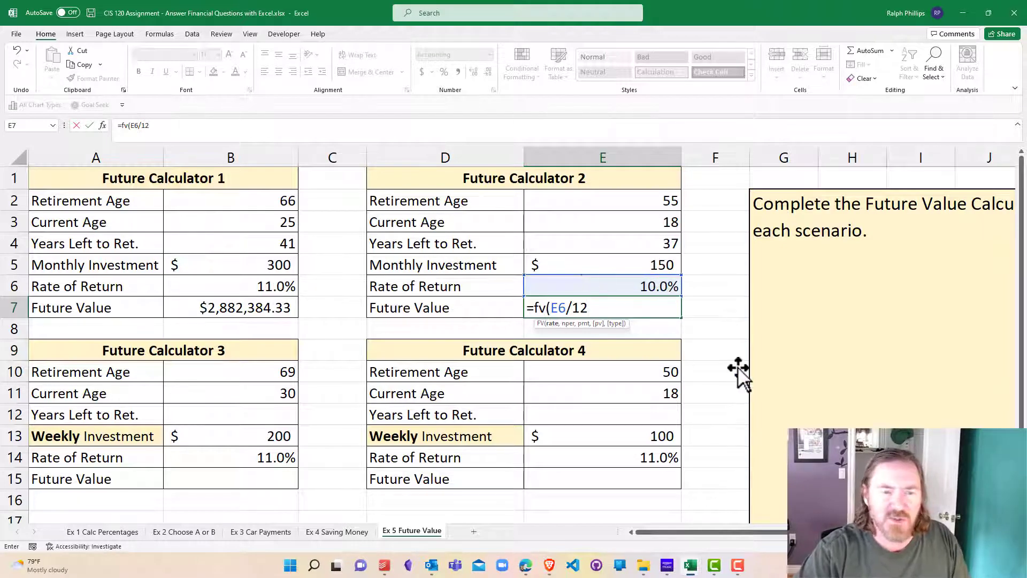
pyautogui.write(',')
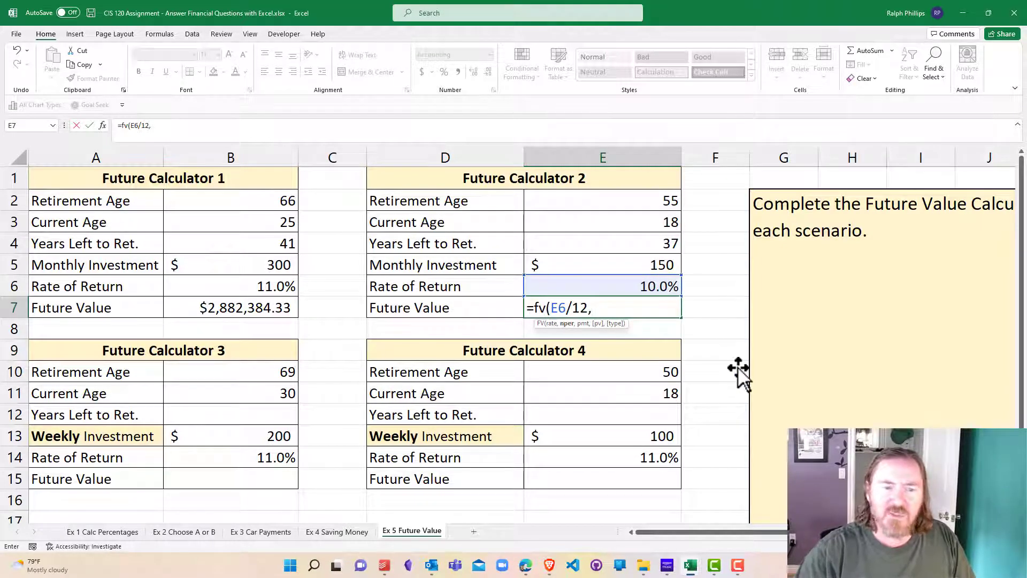
pyautogui.click(658, 245)
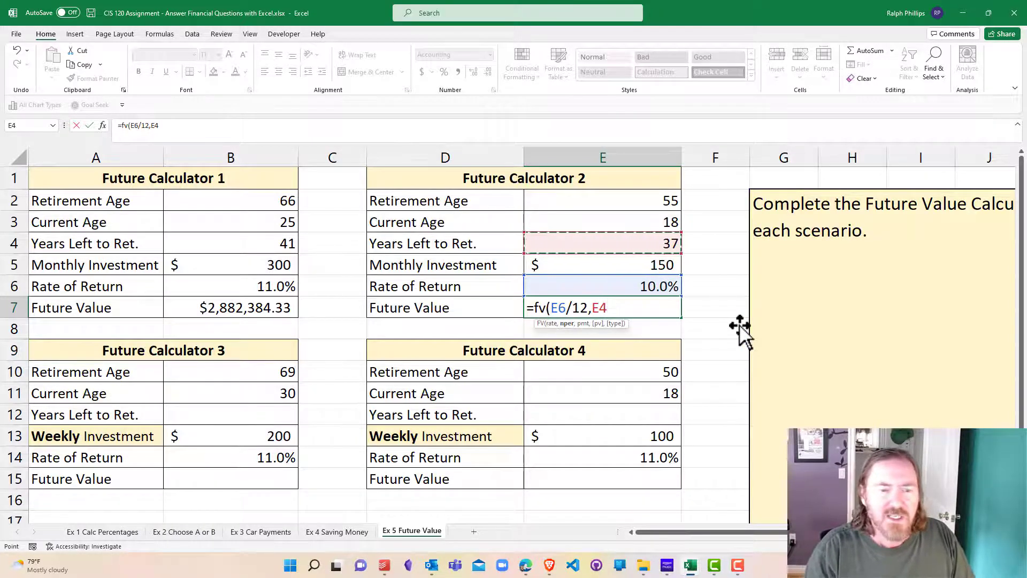
pyautogui.write('*12')
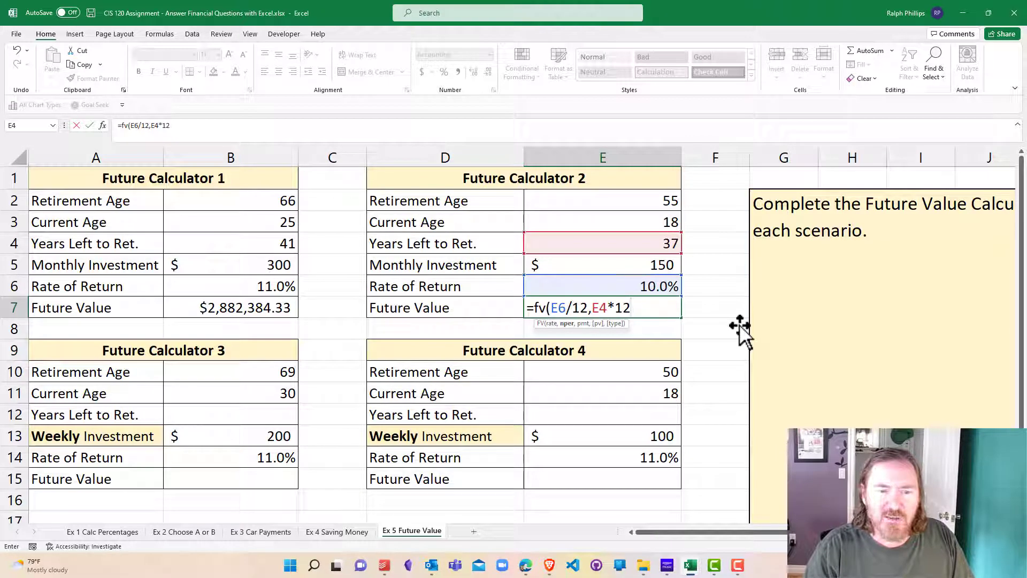
pyautogui.write(',')
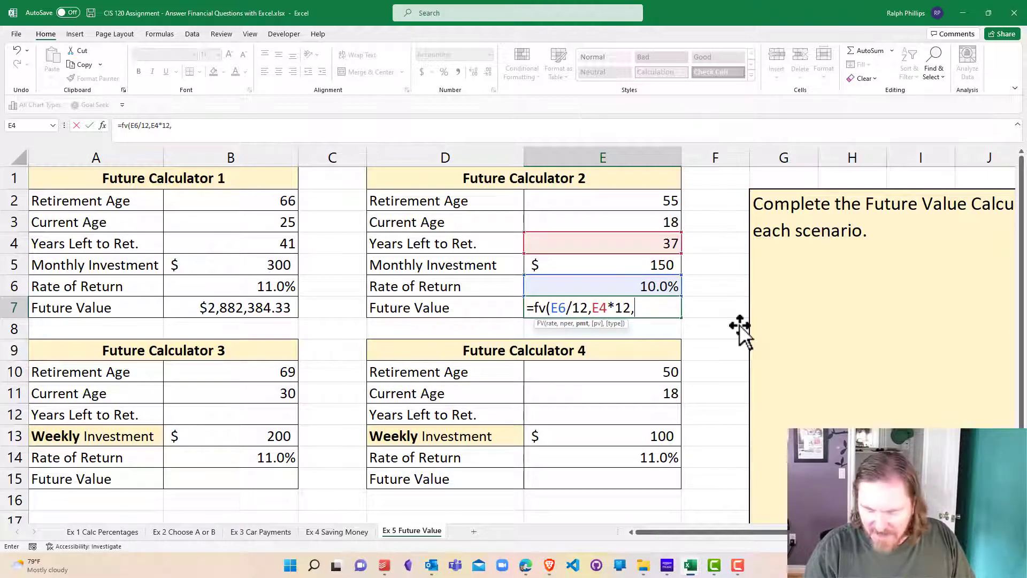
pyautogui.write('-')
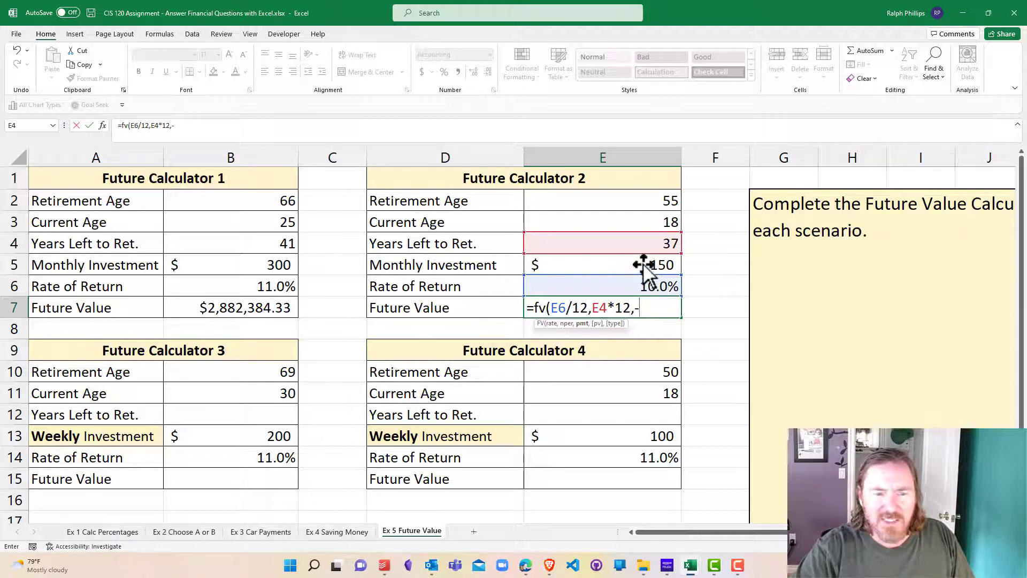
pyautogui.click(644, 265)
pyautogui.write(')')
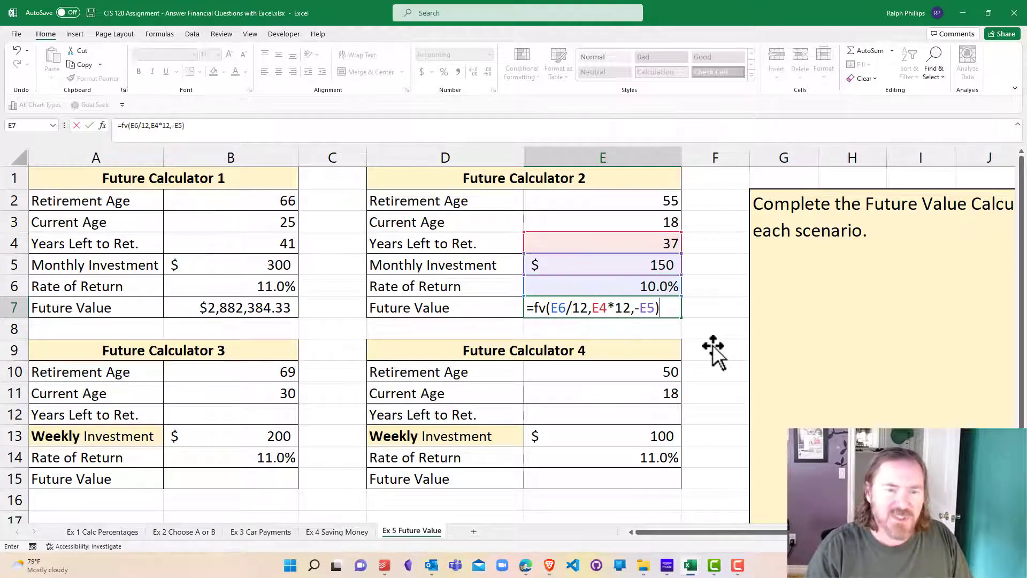
pyautogui.press('Return')
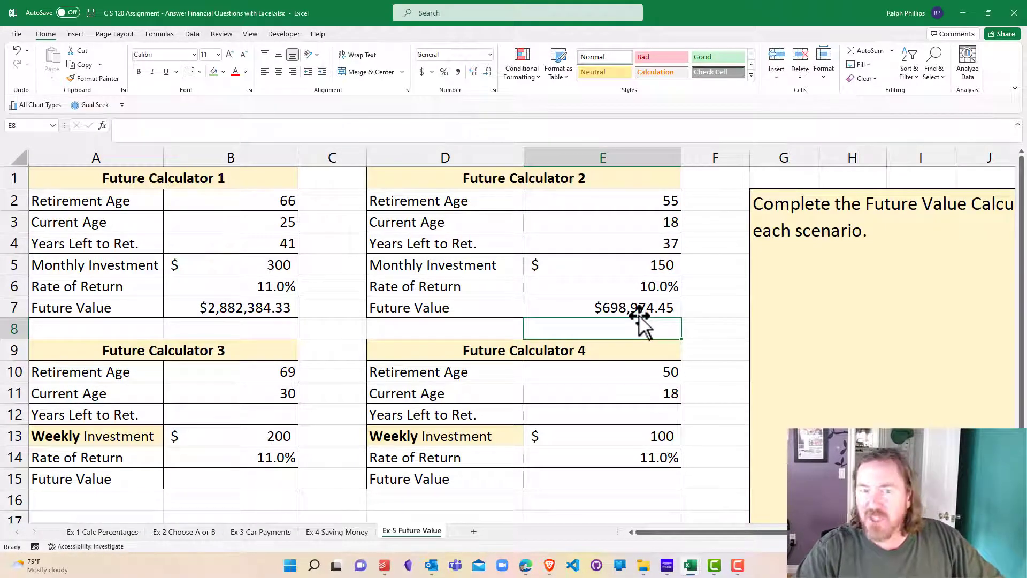
pyautogui.click(665, 206)
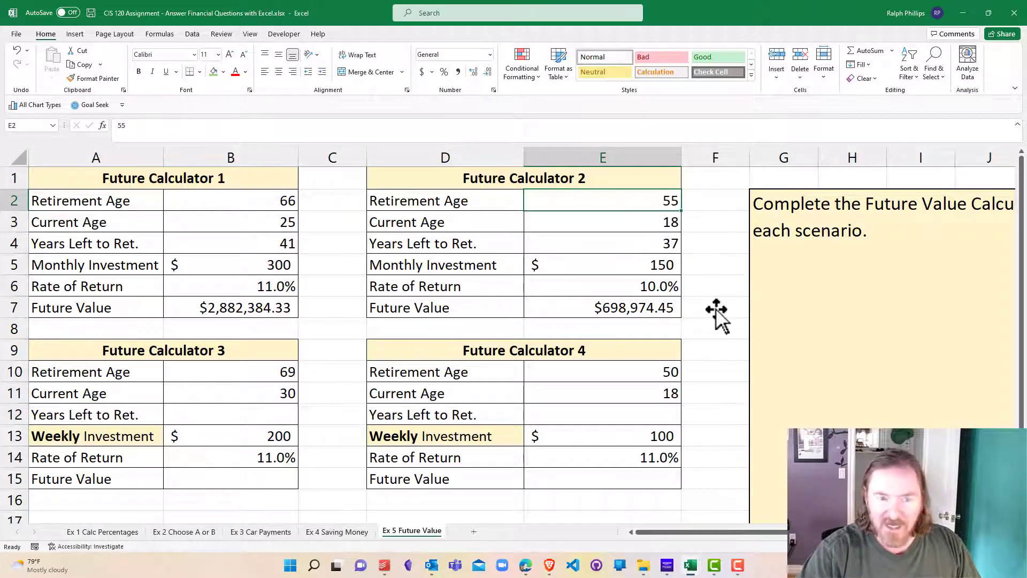
# Change E2's retirement age to 62, then 65, and finally 68, giving 50 years left.
pyautogui.write('9')
pyautogui.press('BackSpace')
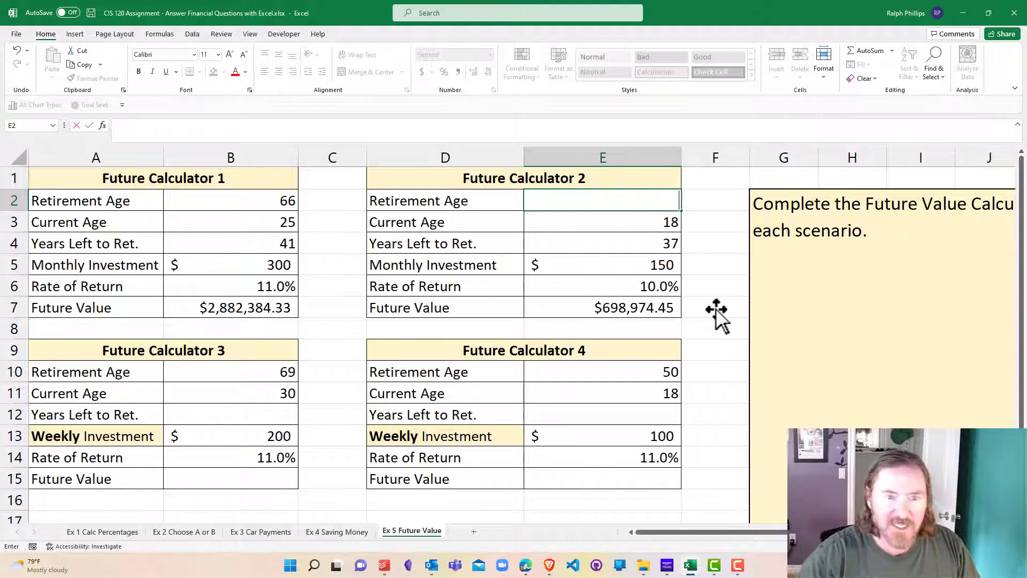
pyautogui.write('62')
pyautogui.press('Return')
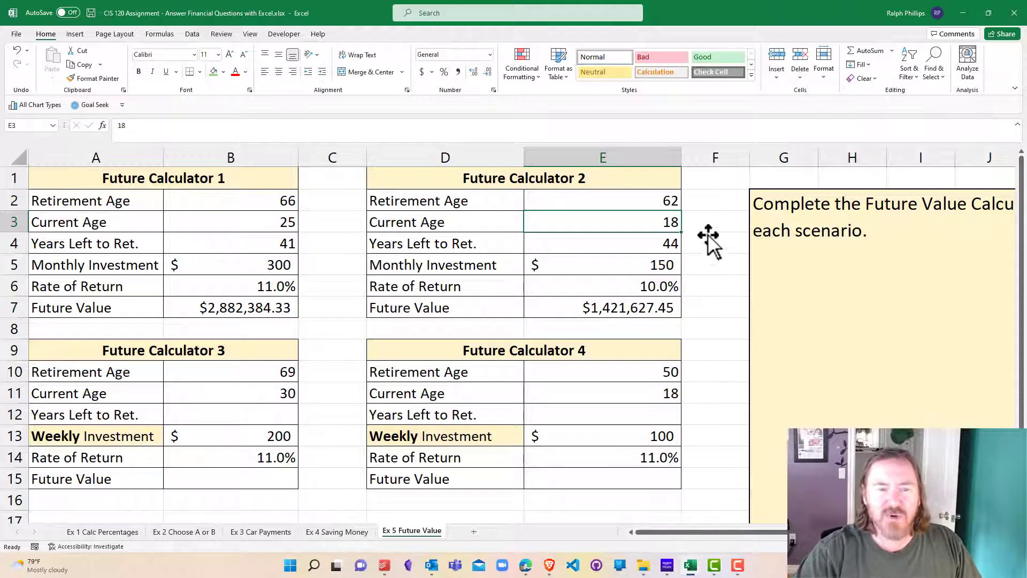
pyautogui.click(667, 201)
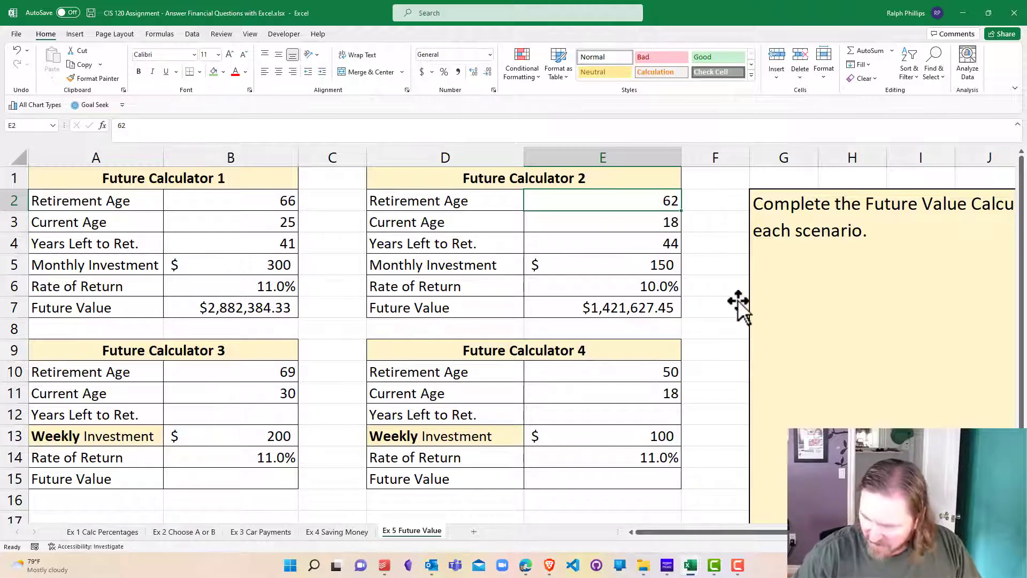
pyautogui.write('65')
pyautogui.press('Return')
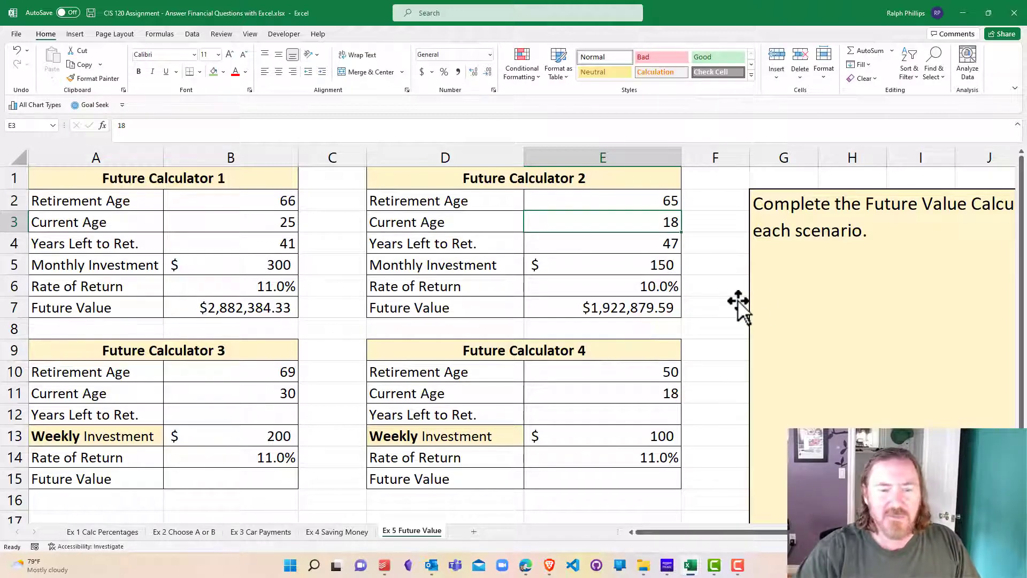
pyautogui.click(661, 200)
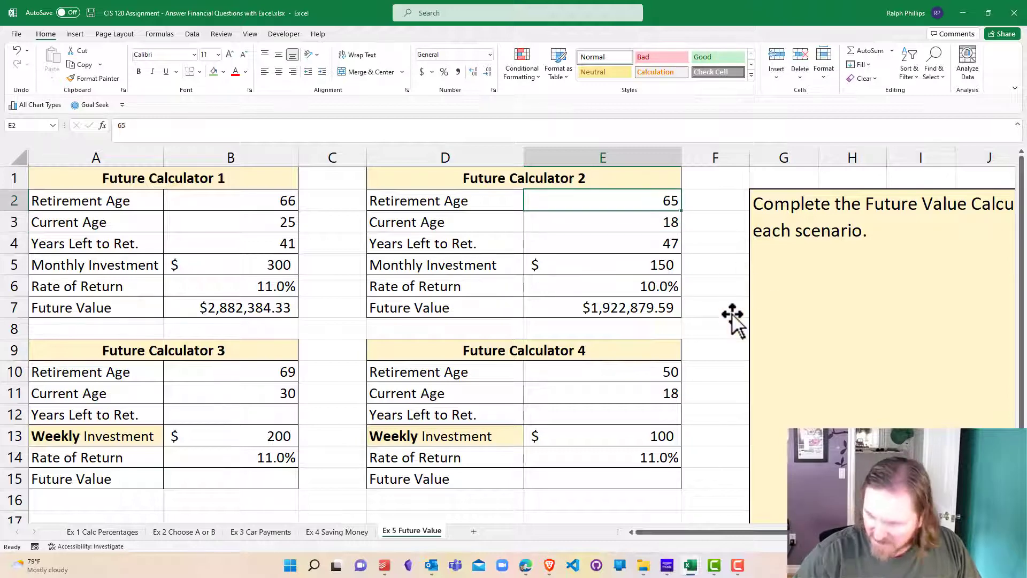
pyautogui.press('F2')
pyautogui.press('BackSpace')
pyautogui.write('8')
pyautogui.press('Return')
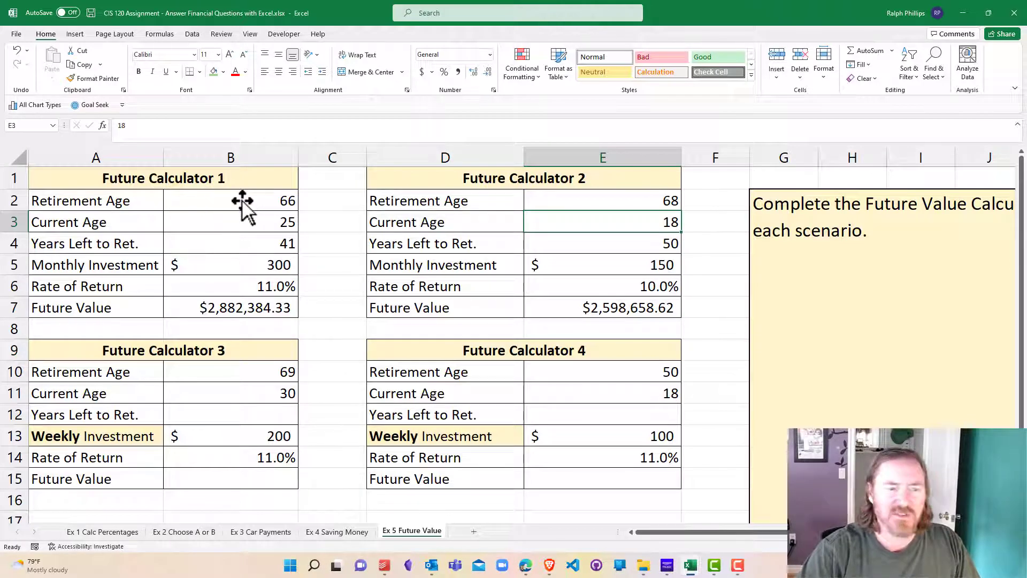
# Review Calculator 1's monthly investment, rate of return and years-left formula in B4–B6.
pyautogui.click(270, 267)
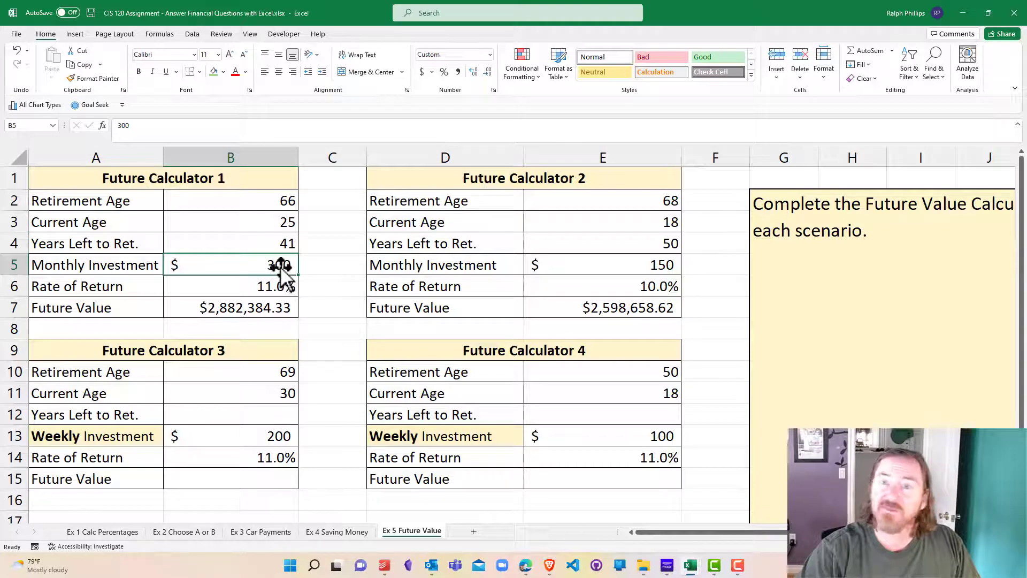
pyautogui.click(274, 285)
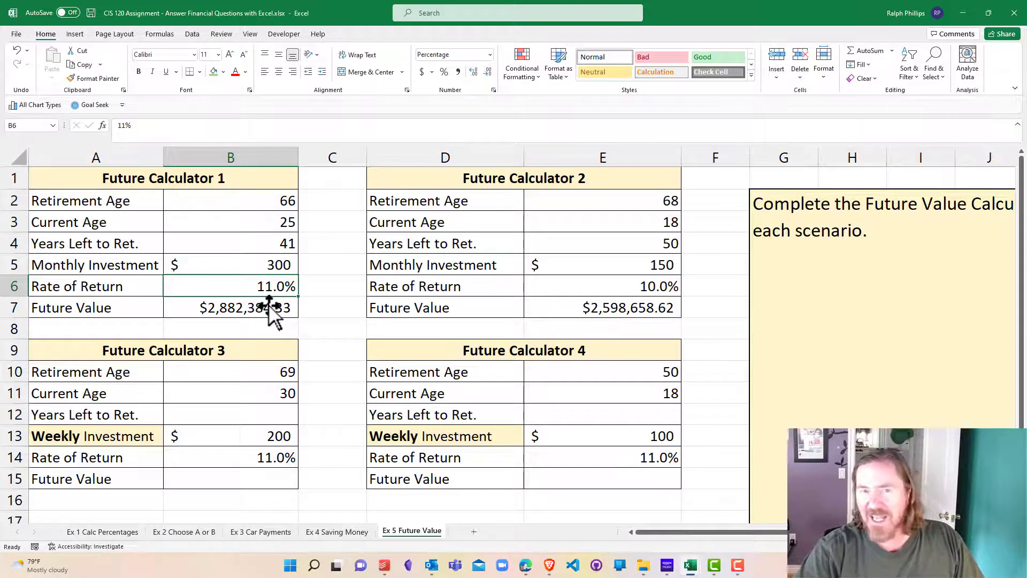
pyautogui.moveTo(268, 305); pyautogui.dragTo(268, 283)
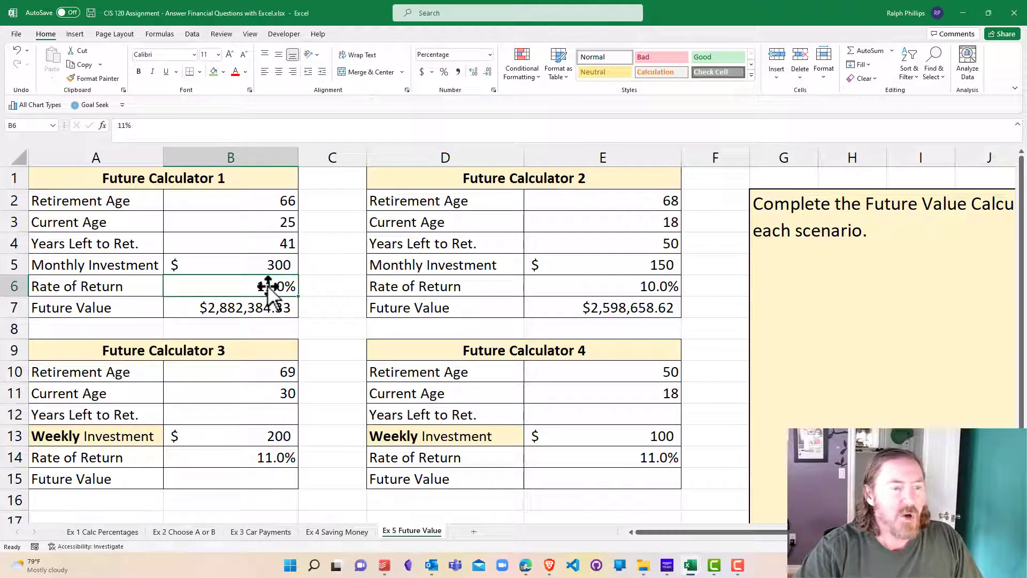
pyautogui.click(264, 242)
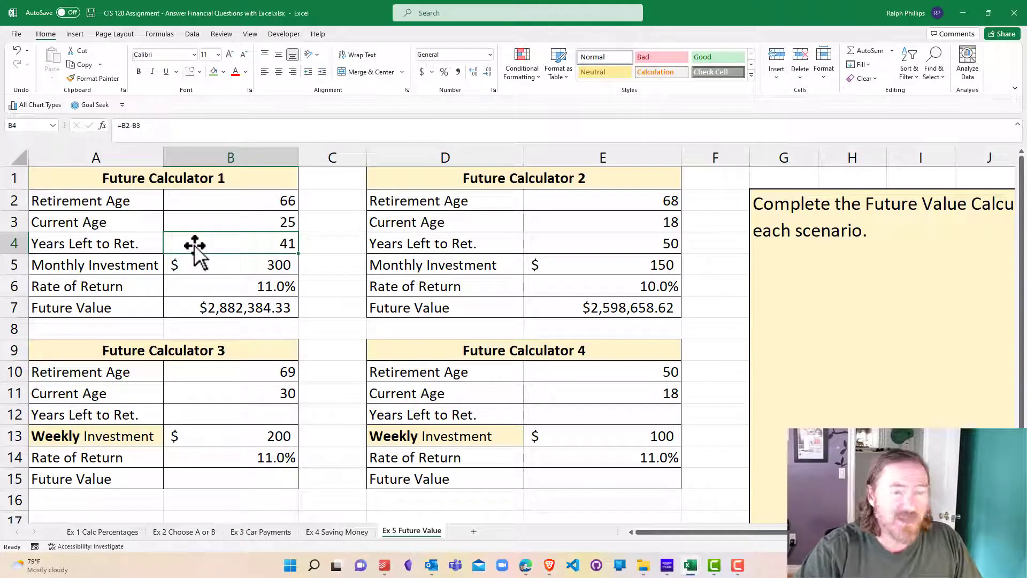
pyautogui.click(237, 288)
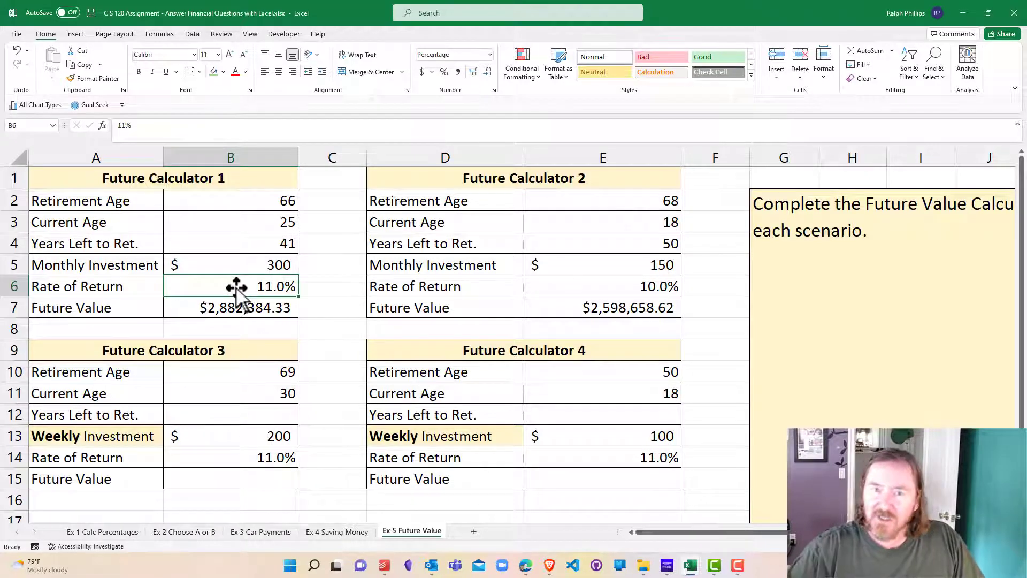
pyautogui.click(274, 330)
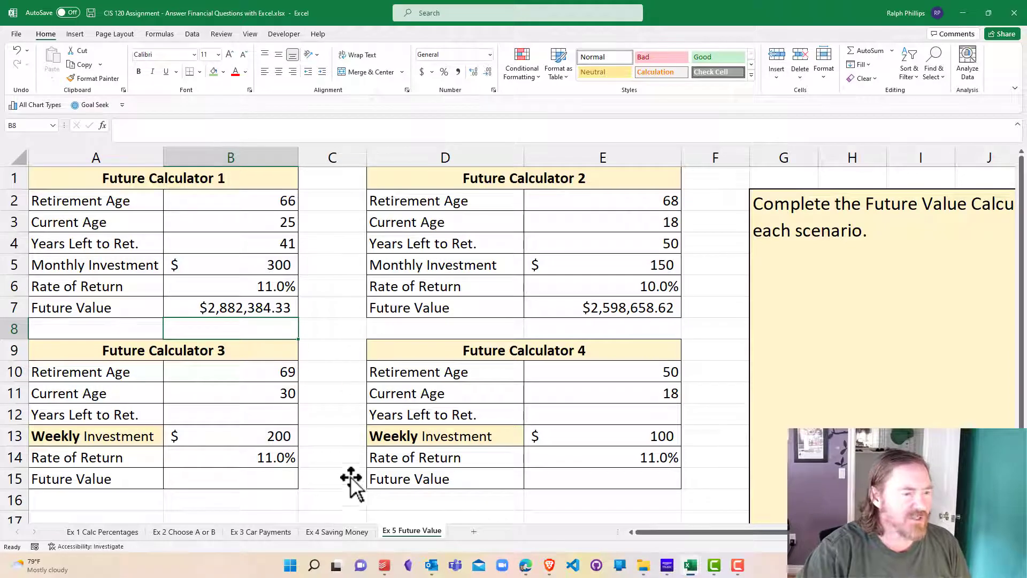
# Enter =B10-B11 in B12, giving Calculator 3 39 years left to retirement.
pyautogui.scroll(-2, 427, 390)
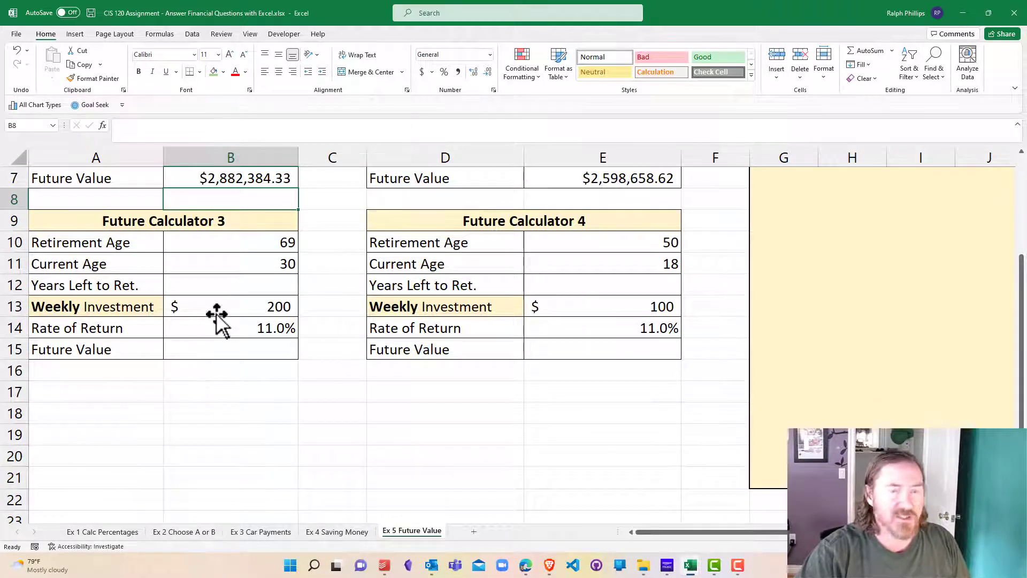
pyautogui.scroll(1, 259, 390)
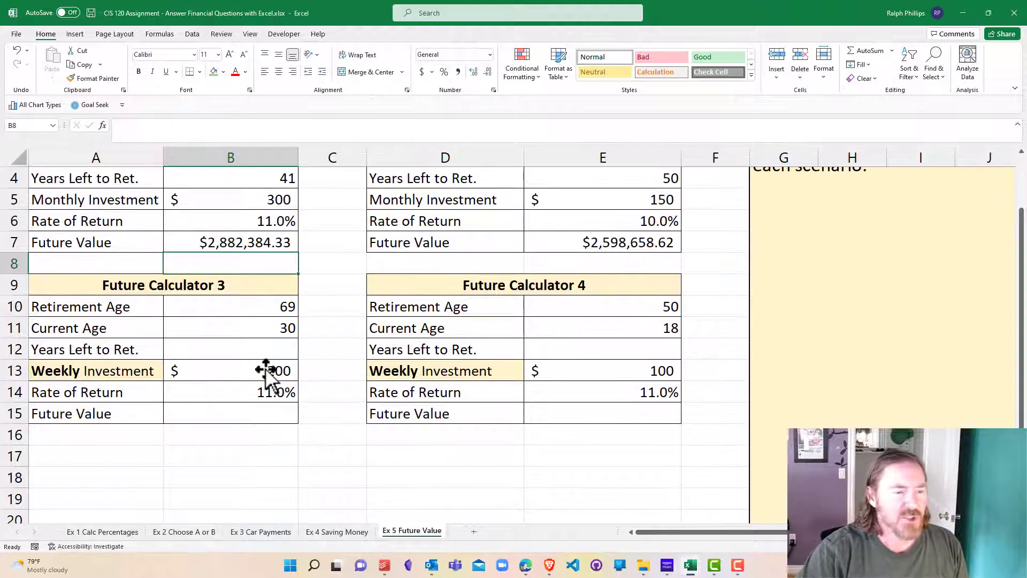
pyautogui.click(266, 369)
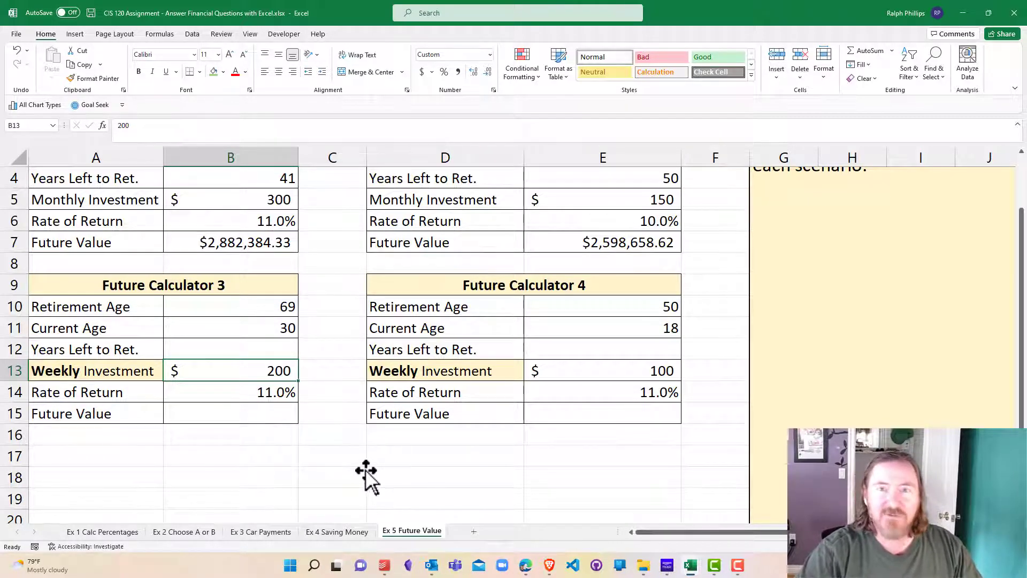
pyautogui.click(259, 414)
pyautogui.click(252, 344)
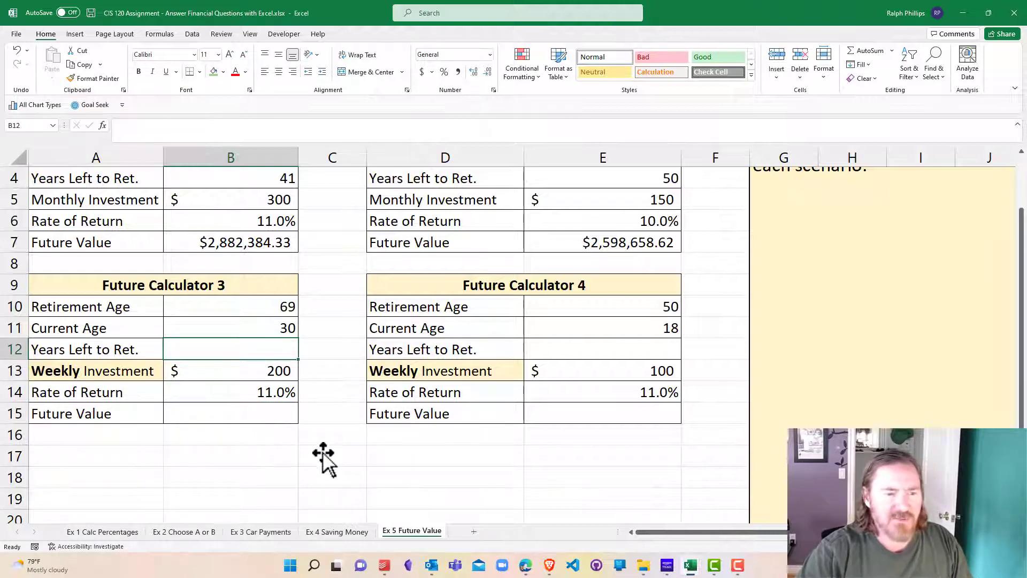
pyautogui.write('=')
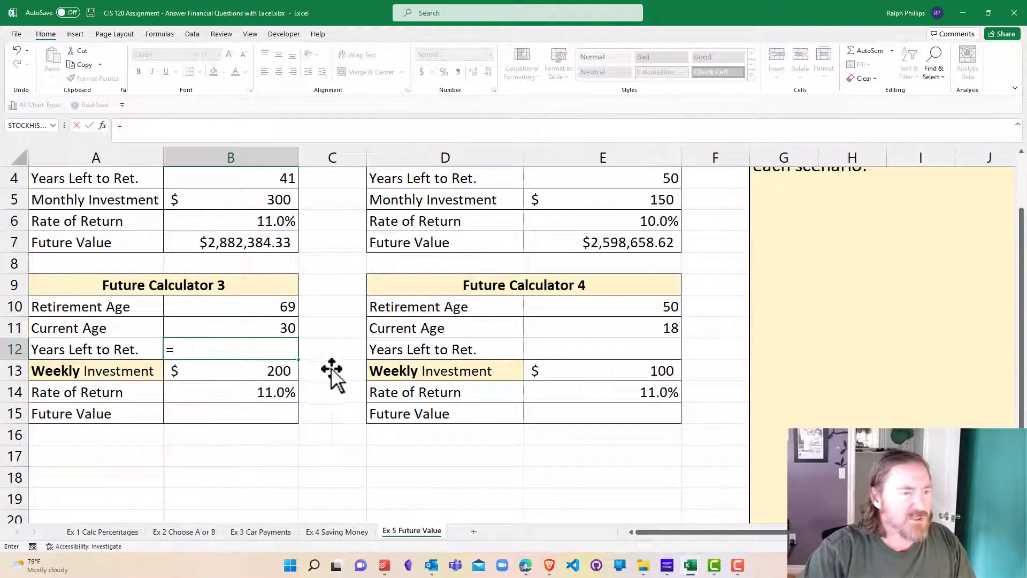
pyautogui.click(279, 313)
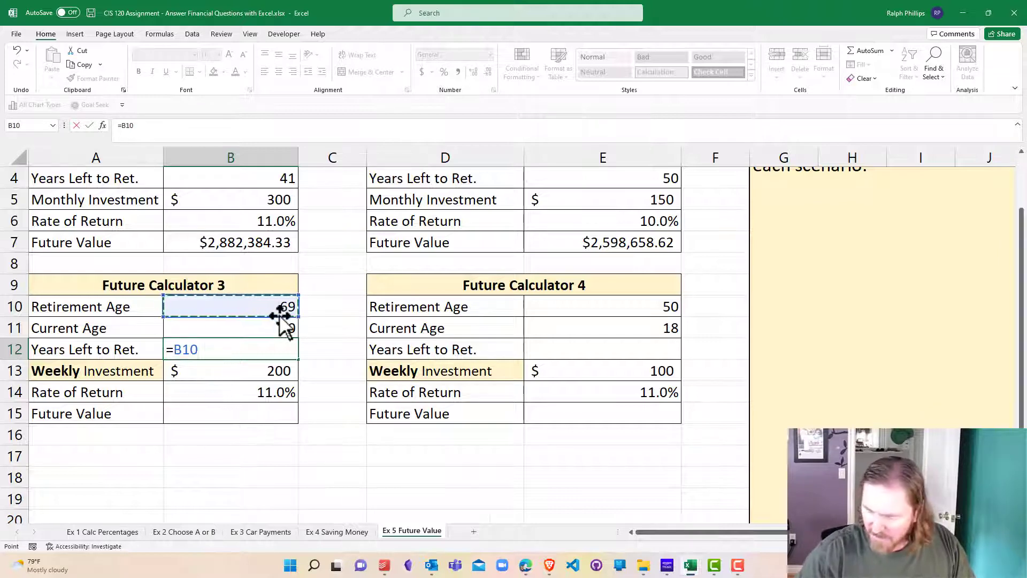
pyautogui.write('-')
pyautogui.click(279, 326)
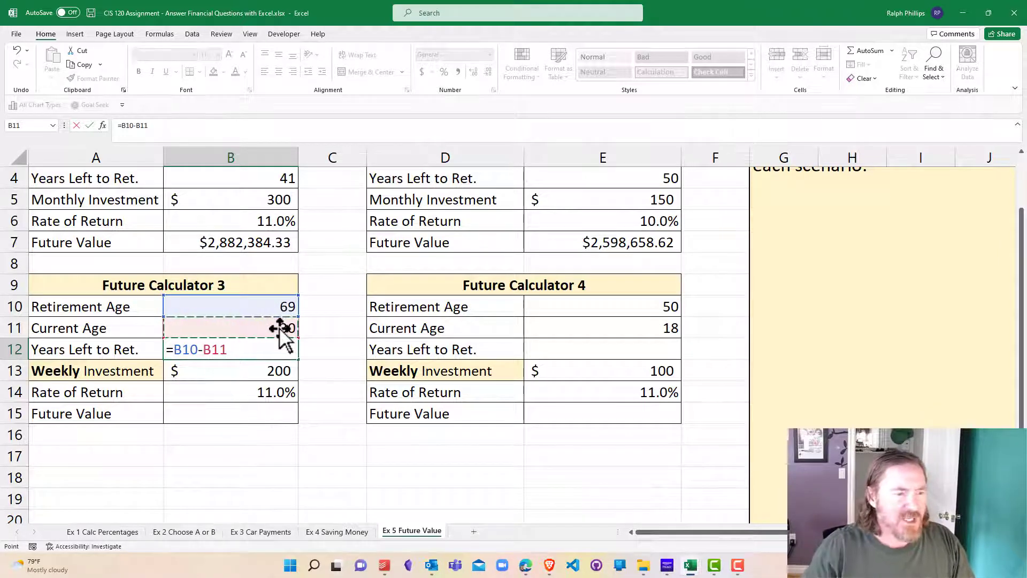
pyautogui.press('Return')
# Copy B12's years-left formula into E12, giving Calculator 4 32 years left.
pyautogui.click(273, 348)
pyautogui.hotkey('ctrl', 'c')
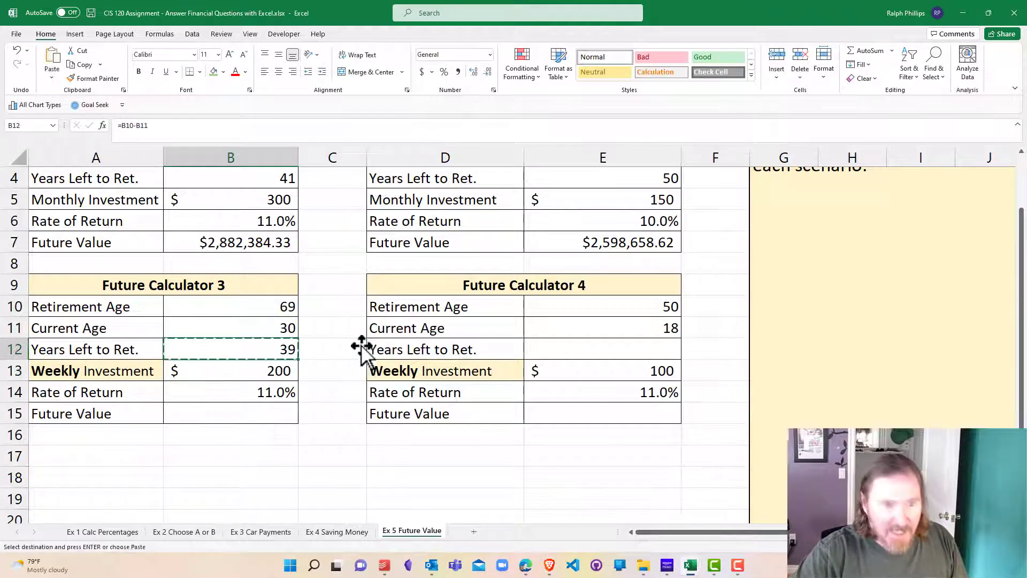
pyautogui.click(597, 349)
pyautogui.hotkey('ctrl', 'v')
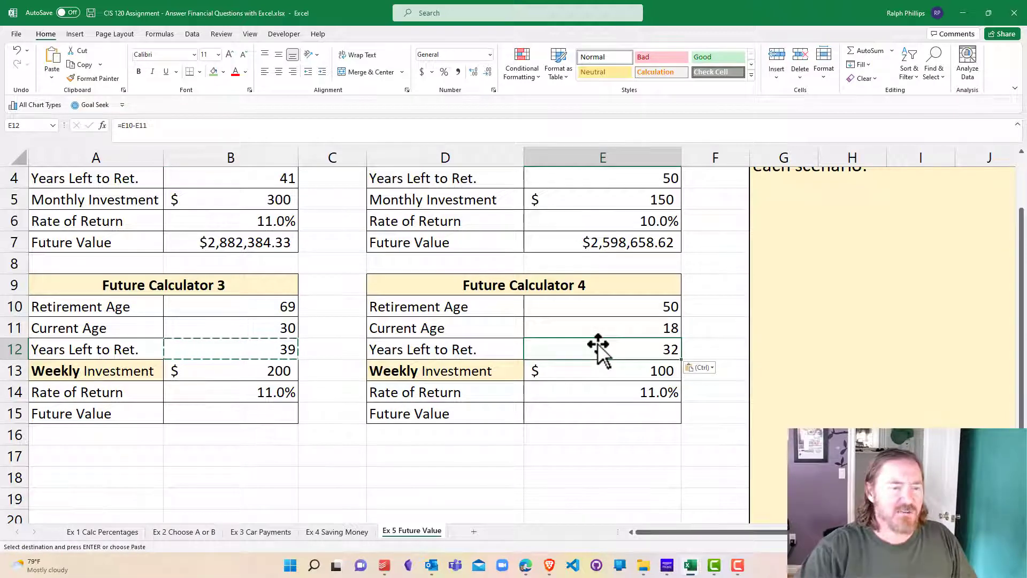
pyautogui.press('Escape')
pyautogui.click(480, 477)
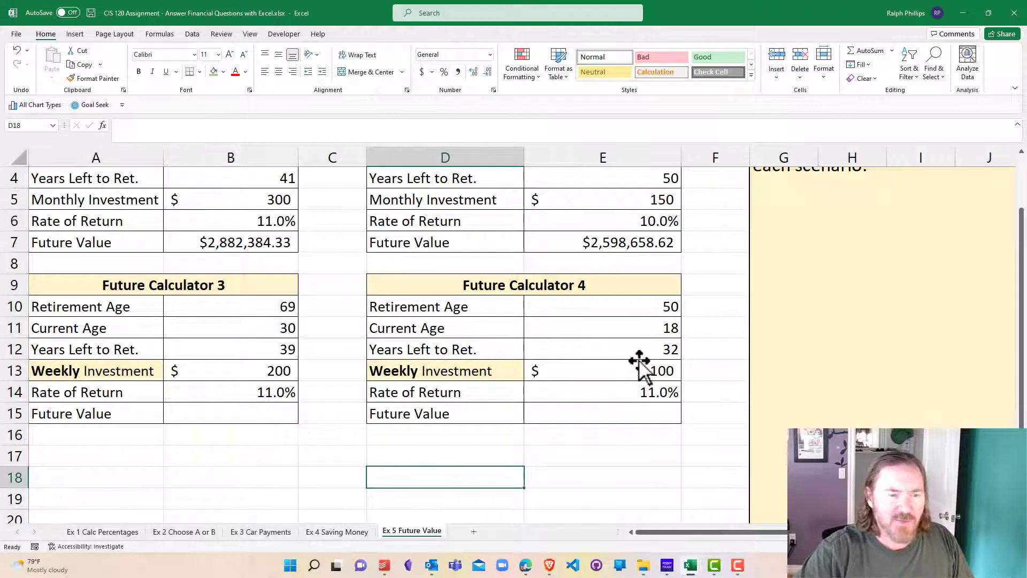
# Enter =FV(B14/52,B12*52,-B13) in B15 for weekly compounding, giving $6,772,914.65.
pyautogui.scroll(-1, 364, 373)
pyautogui.click(227, 334)
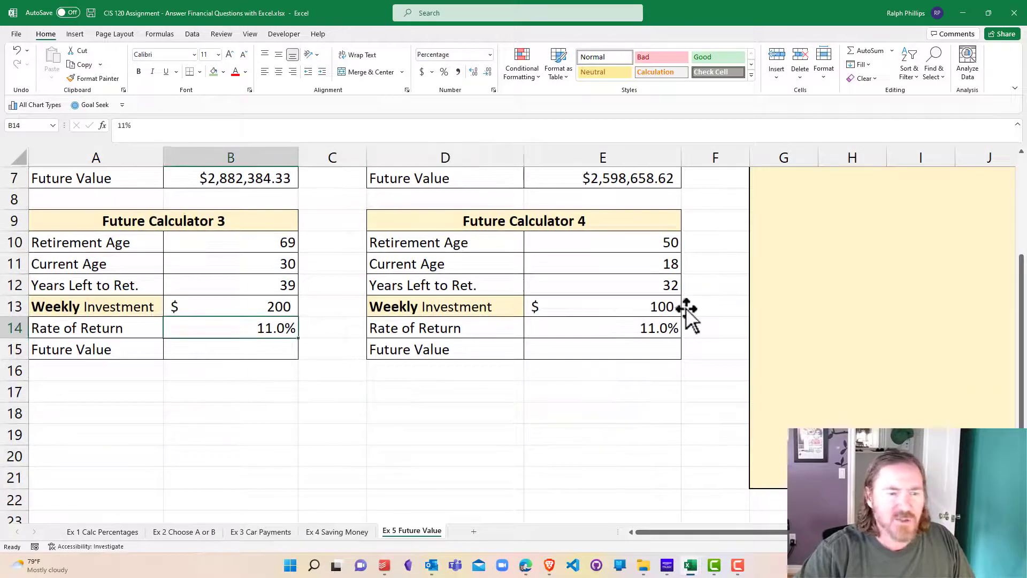
pyautogui.click(634, 334)
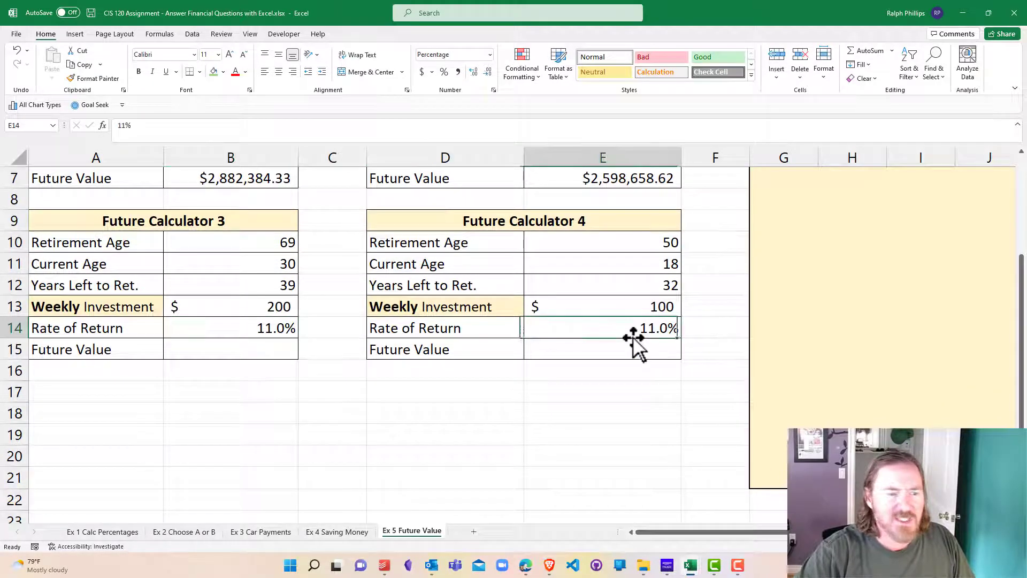
pyautogui.click(209, 351)
pyautogui.write('=fv(')
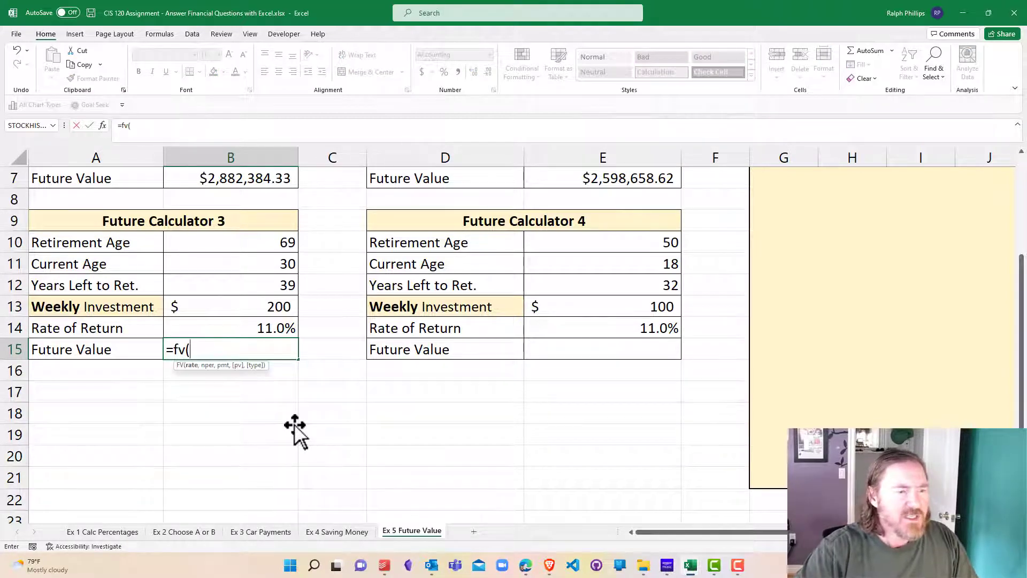
pyautogui.click(283, 327)
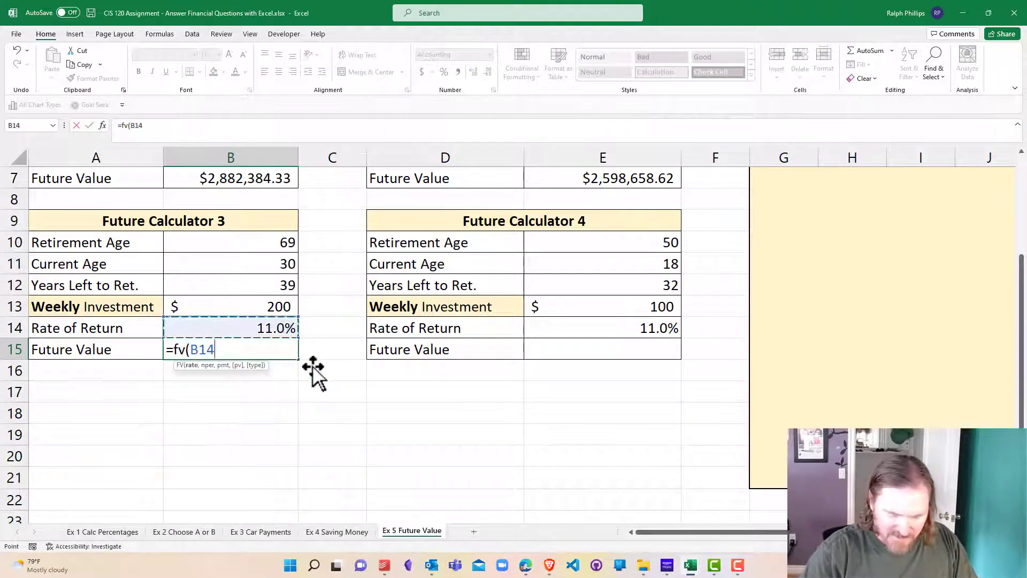
pyautogui.write('/52')
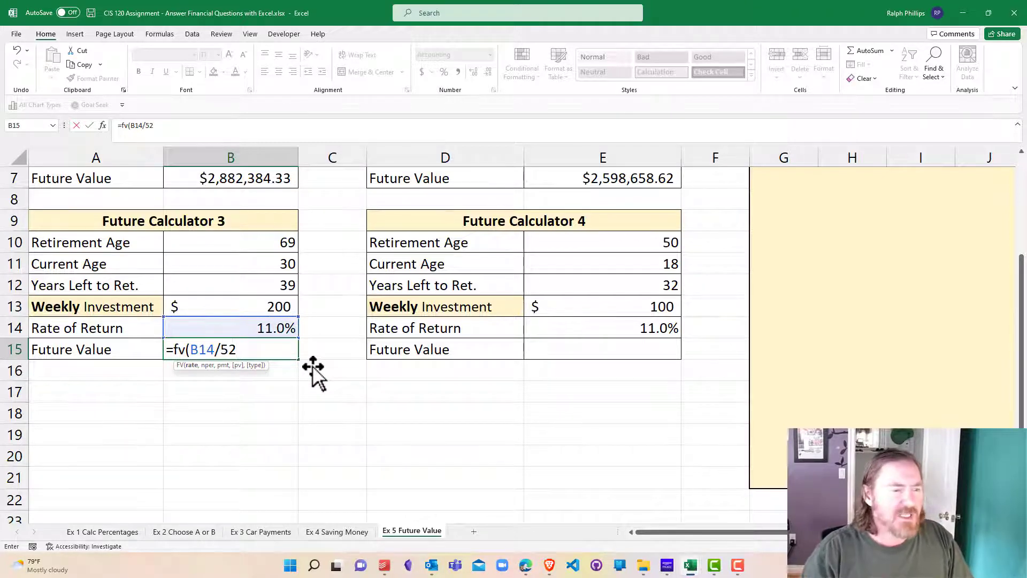
pyautogui.write(',')
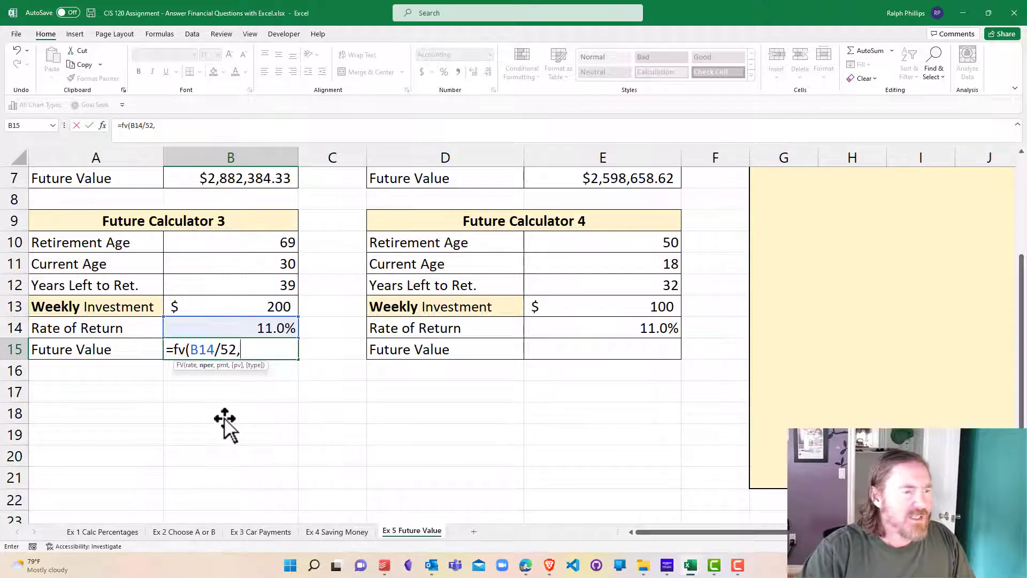
pyautogui.click(267, 285)
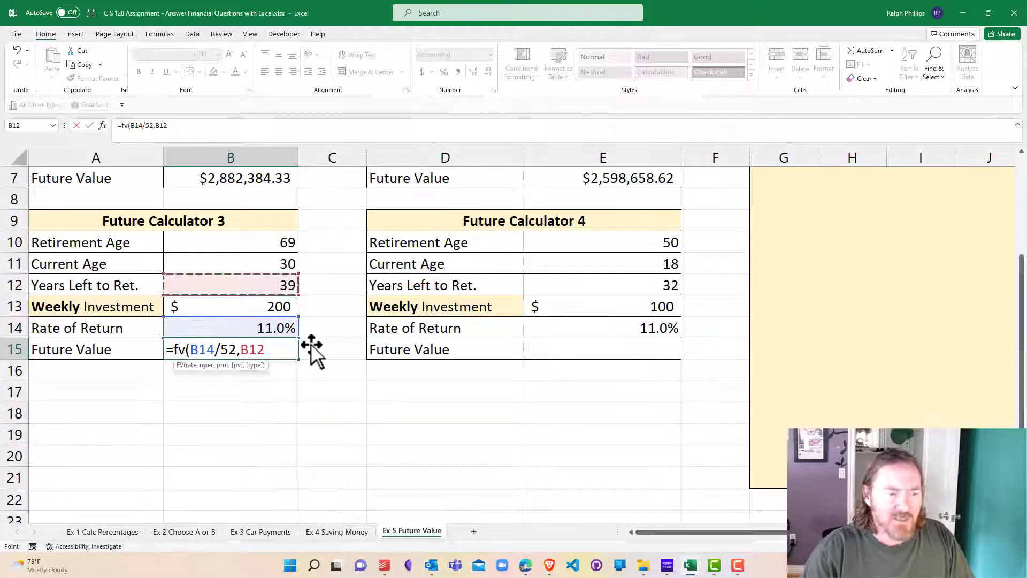
pyautogui.write('*5')
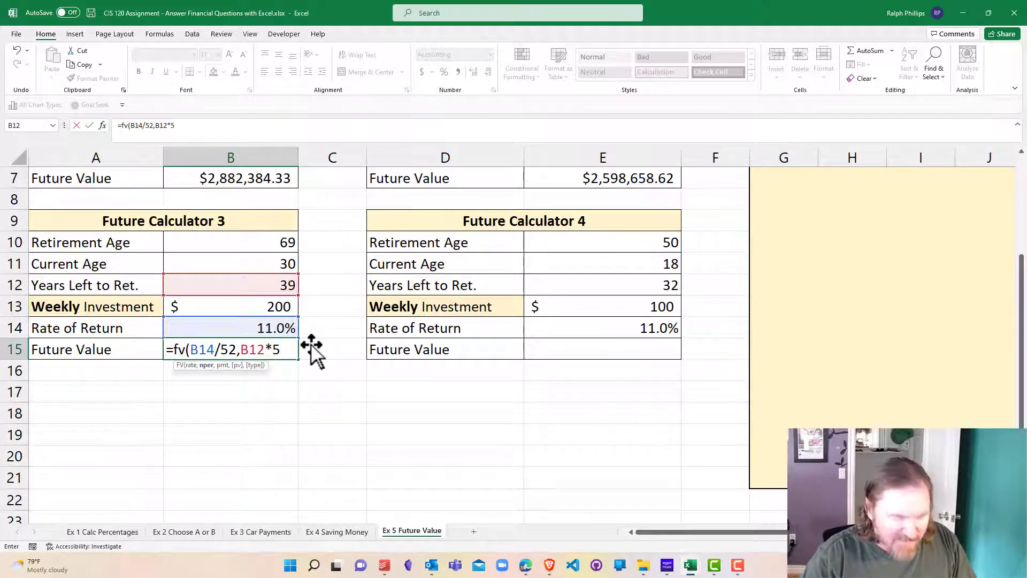
pyautogui.write('2')
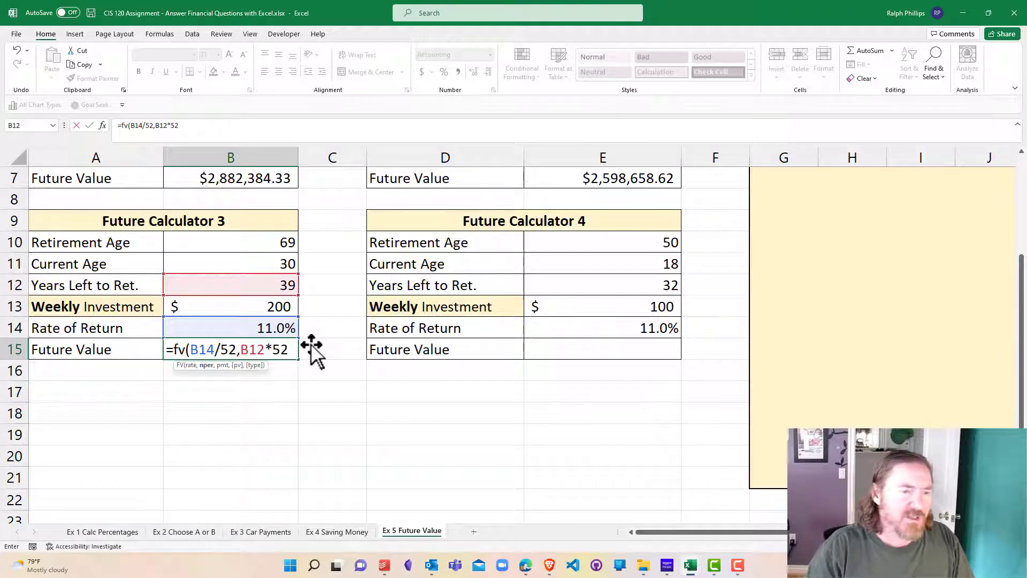
pyautogui.write(',')
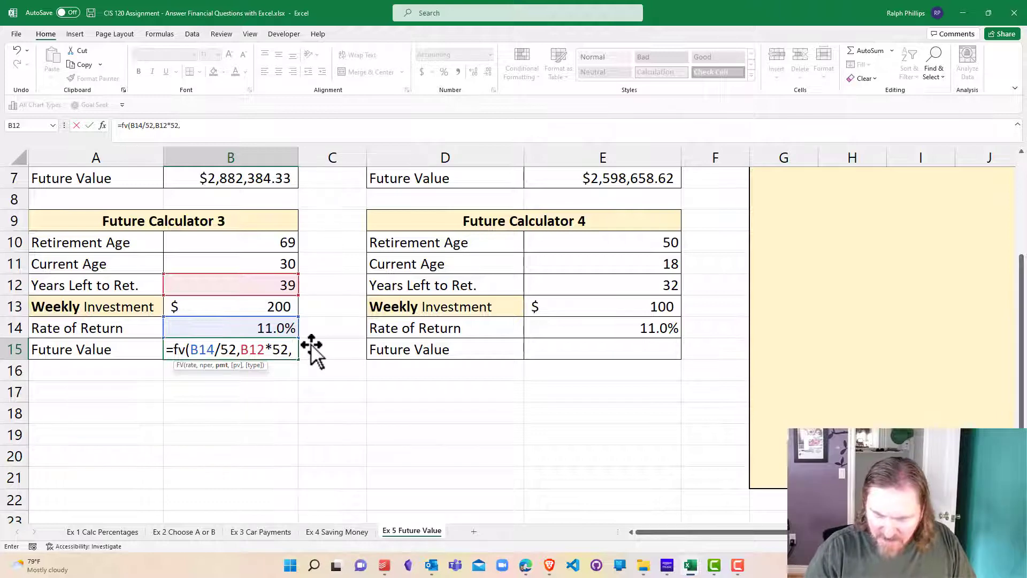
pyautogui.write('-')
pyautogui.click(232, 310)
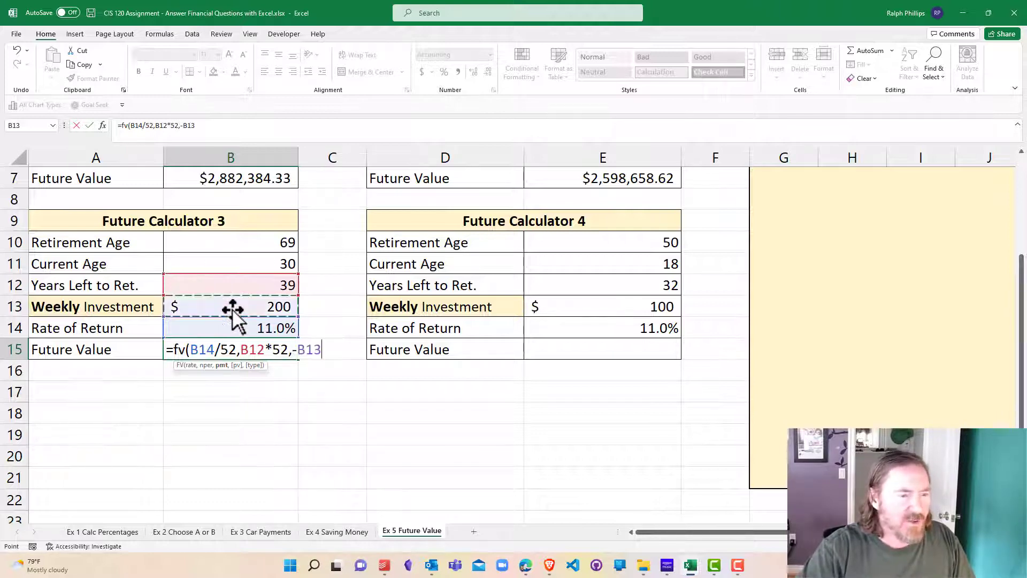
pyautogui.write(')')
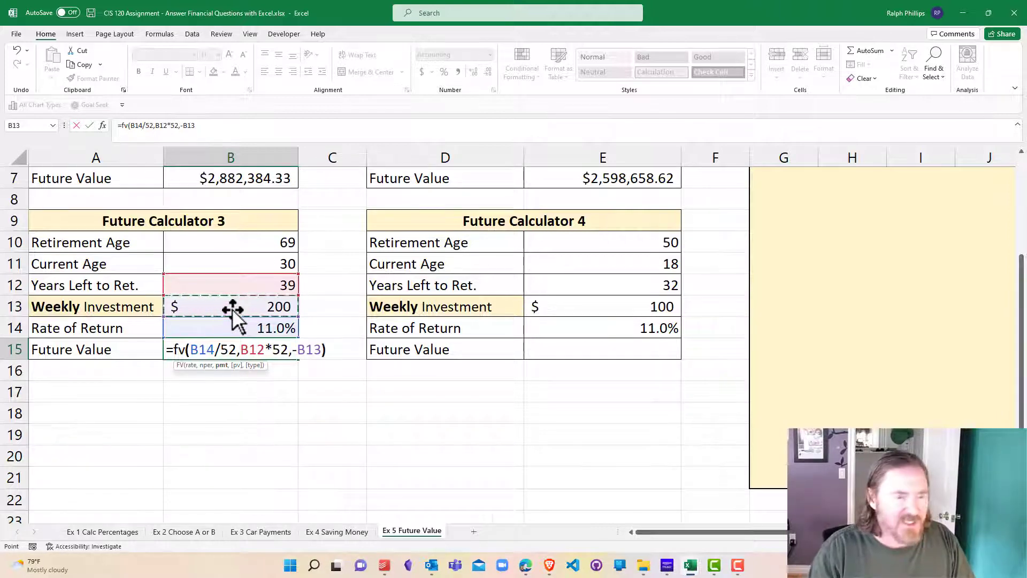
pyautogui.press('Return')
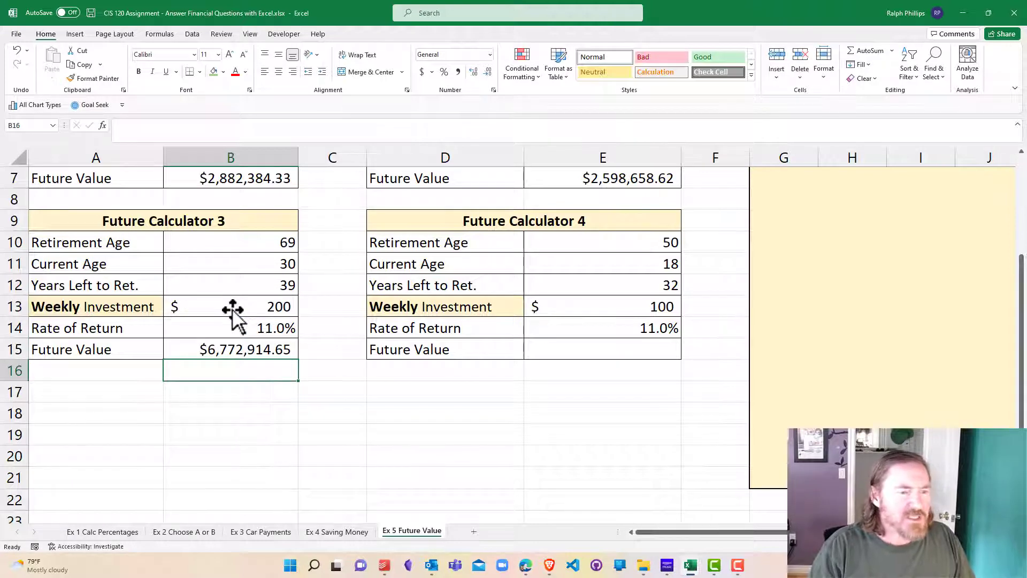
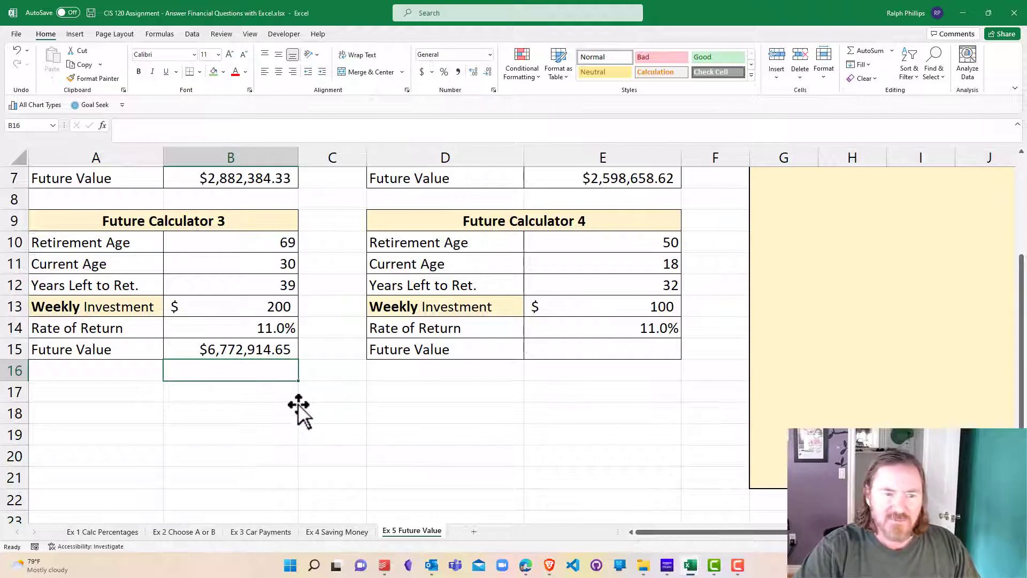
# Enter 850 as Calculator 1's monthly investment in B5 and check its $8,166,755.61 future value.
pyautogui.scroll(2, 298, 412)
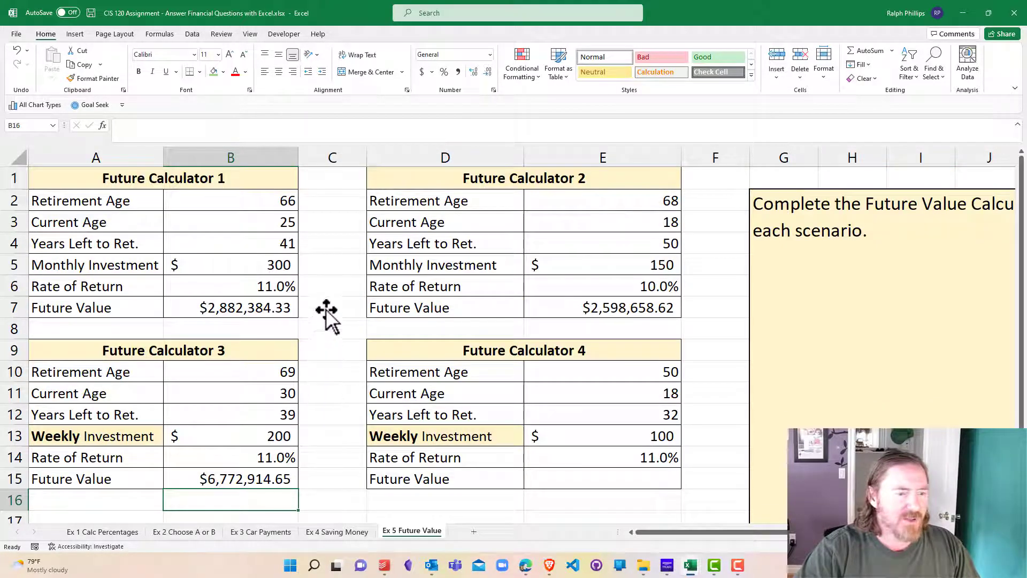
pyautogui.click(275, 267)
pyautogui.write('850')
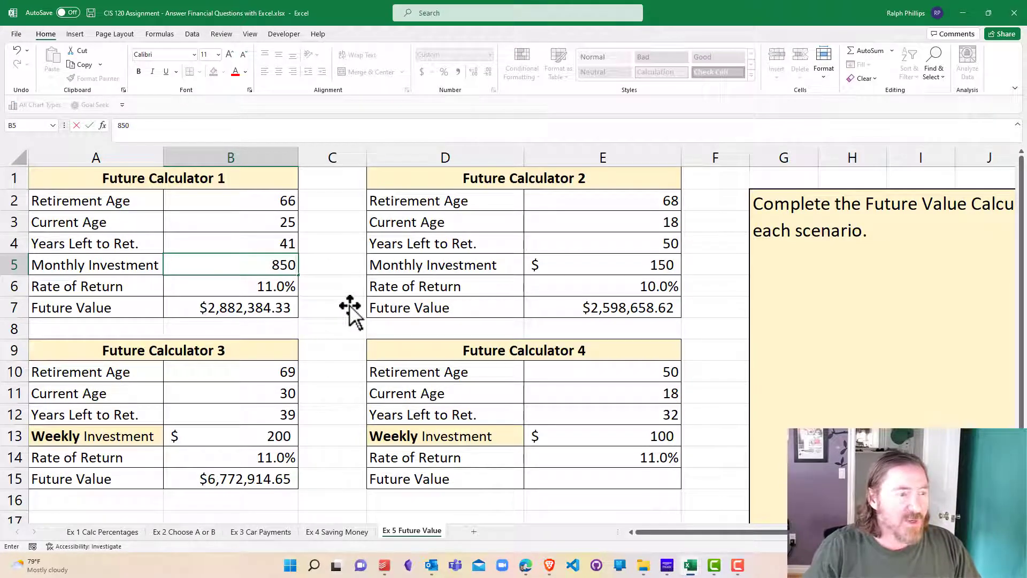
pyautogui.press('Return')
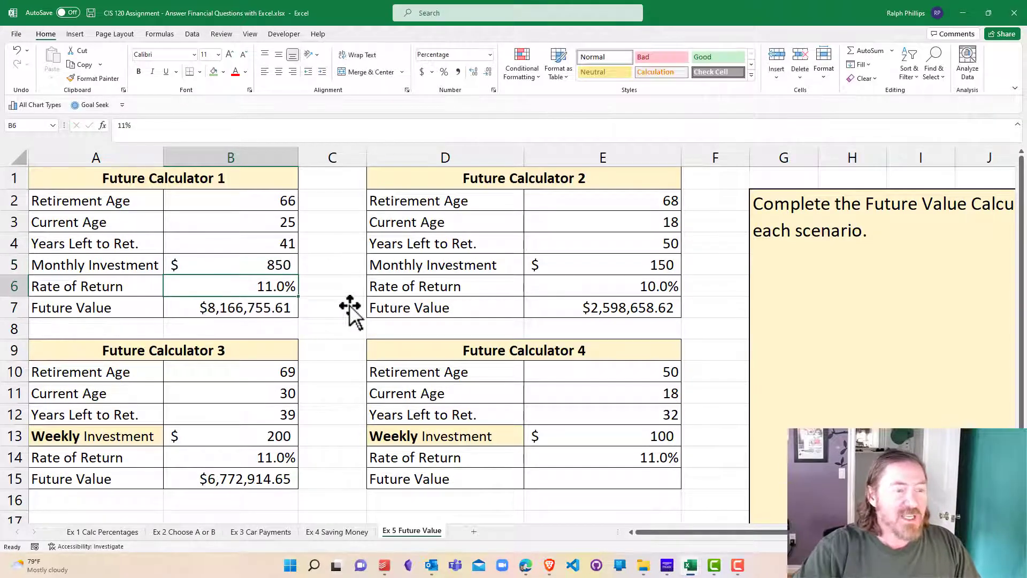
pyautogui.click(242, 309)
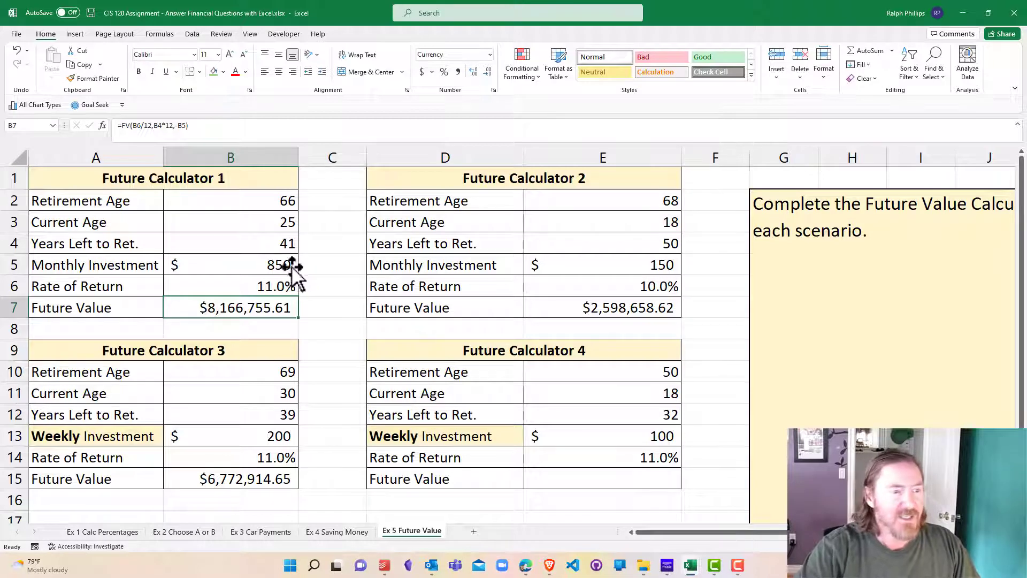
pyautogui.click(252, 266)
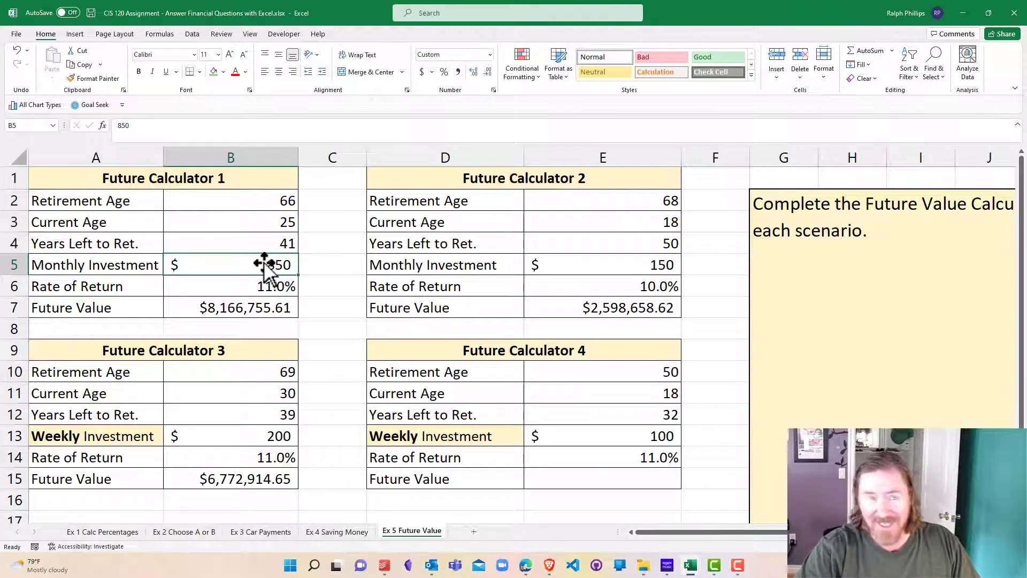
pyautogui.click(273, 306)
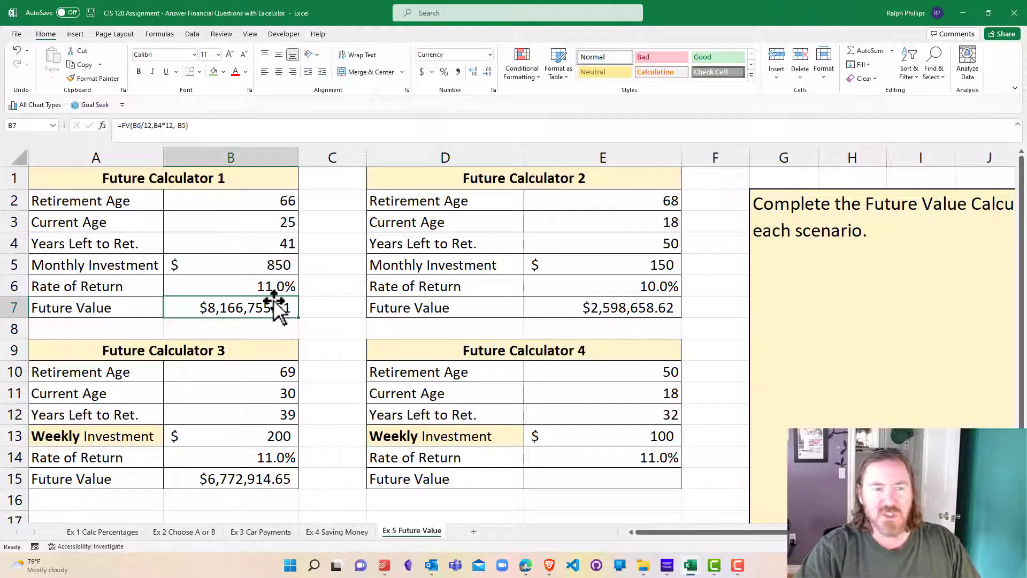
pyautogui.scroll(-2, 287, 375)
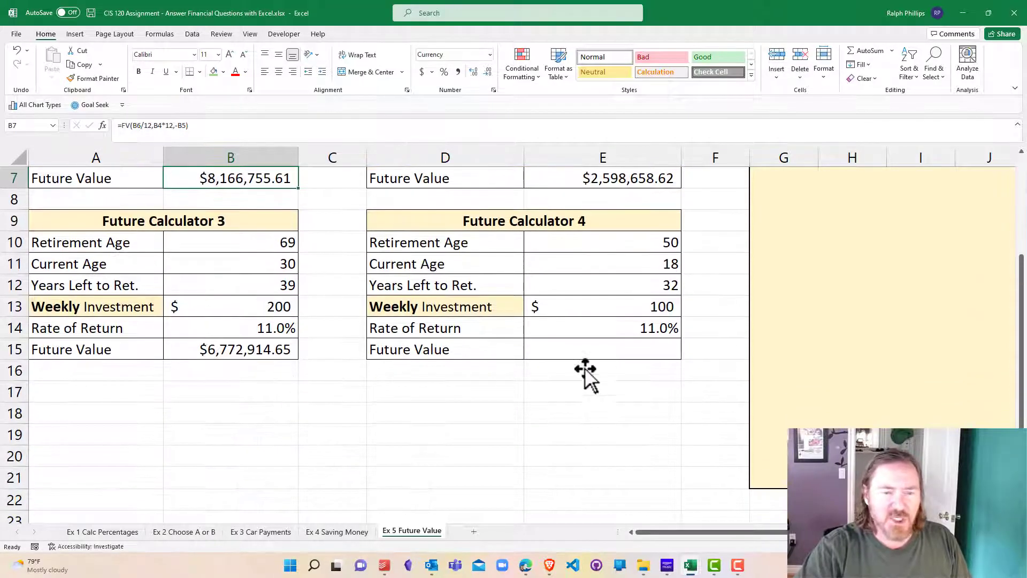
# Enter =FV(E14/52,E12*52,-E13) in E15 as Calculator 4's weekly future value formula.
pyautogui.click(608, 351)
pyautogui.write('=')
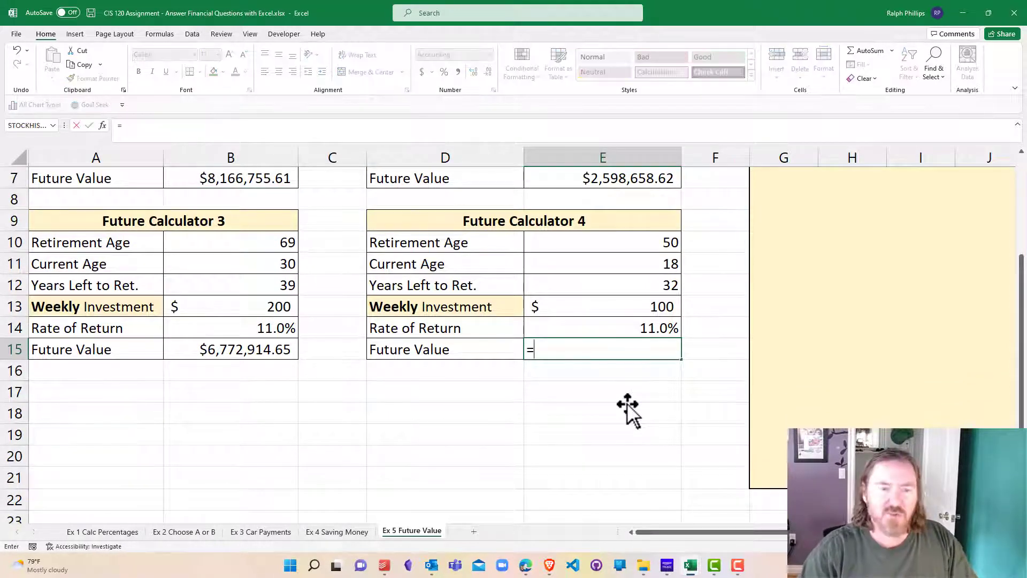
pyautogui.write('fv(')
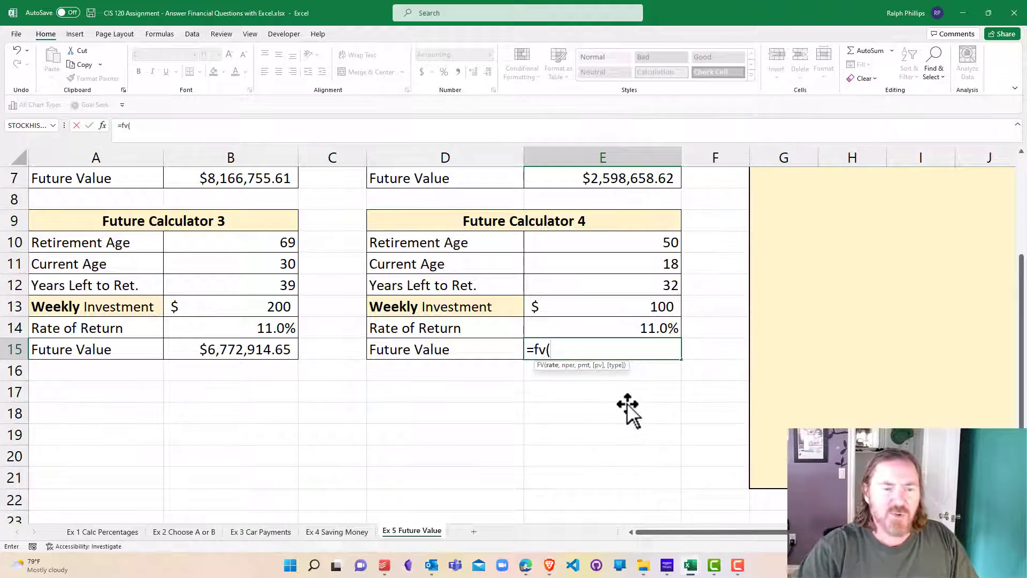
pyautogui.click(642, 329)
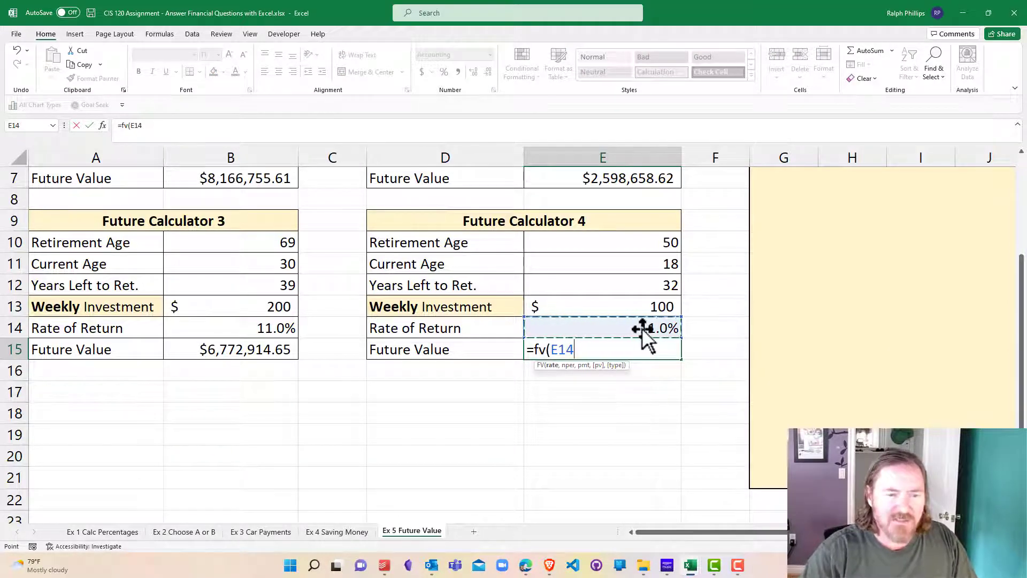
pyautogui.write('/52,')
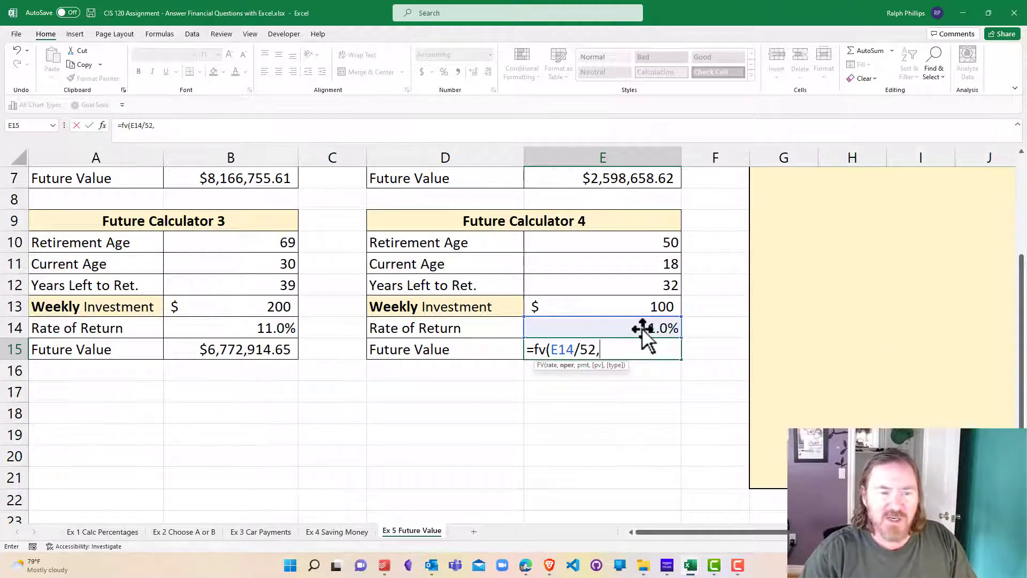
pyautogui.click(648, 284)
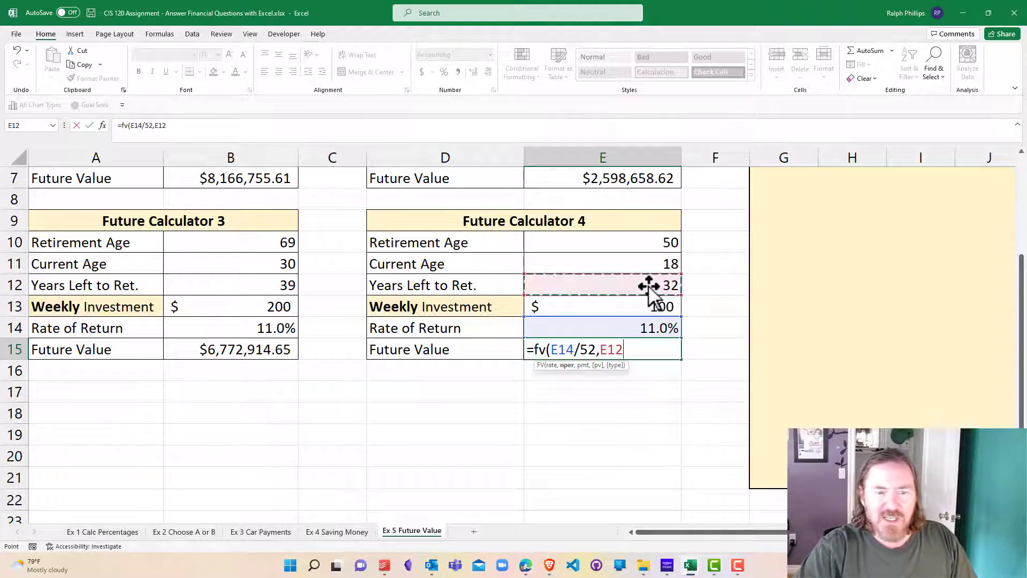
pyautogui.write('*')
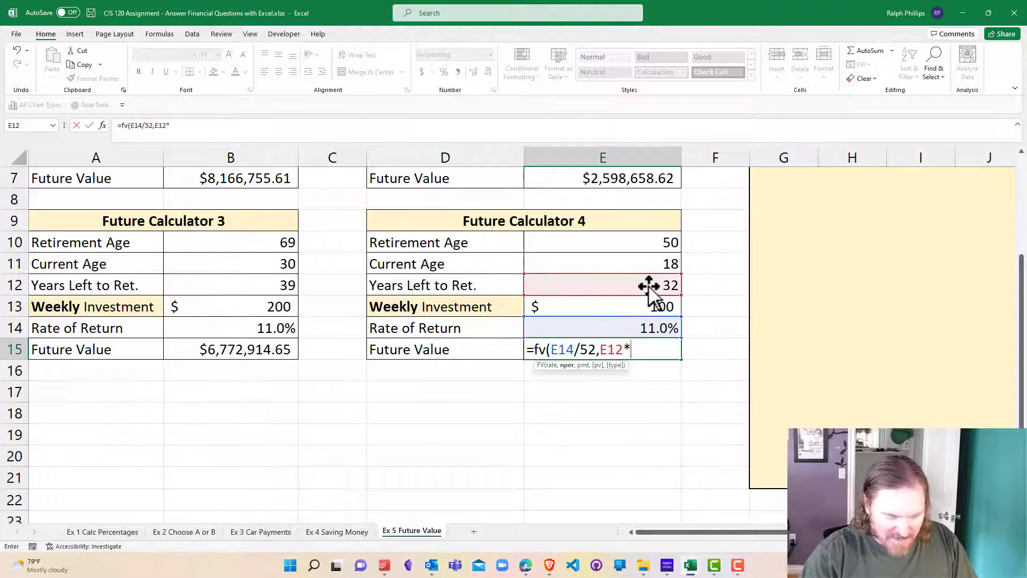
pyautogui.write('52')
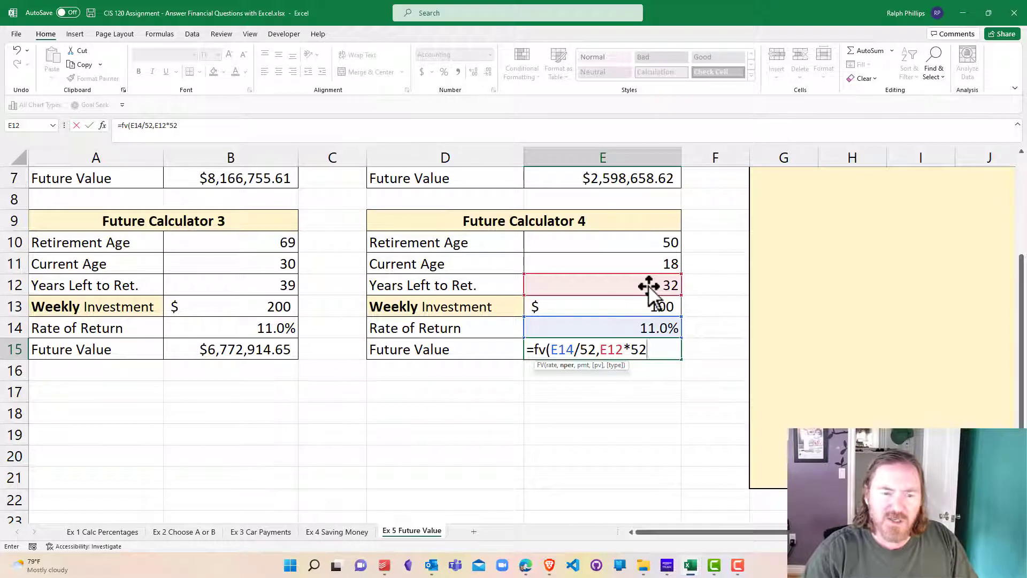
pyautogui.write(',-')
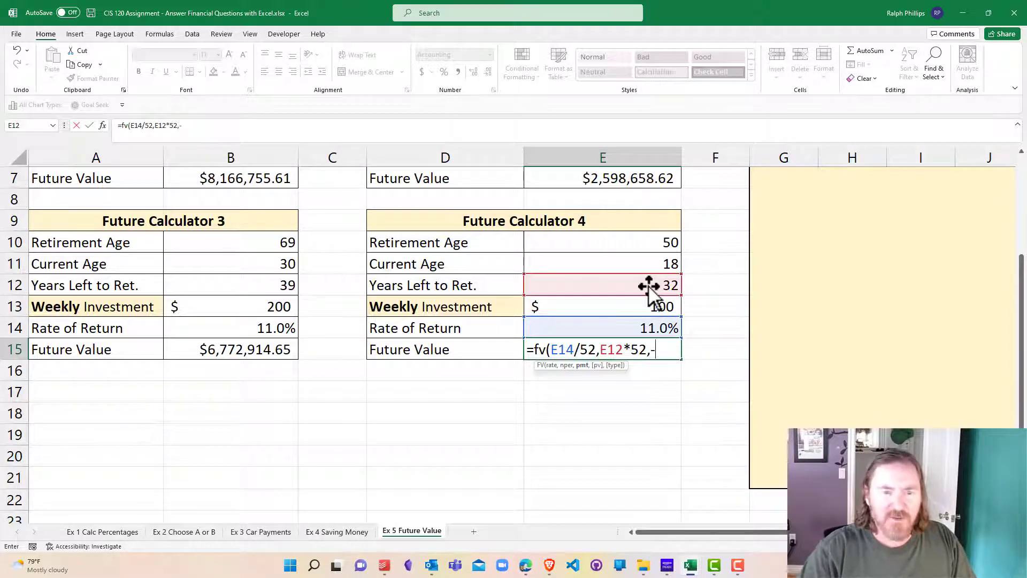
pyautogui.click(650, 303)
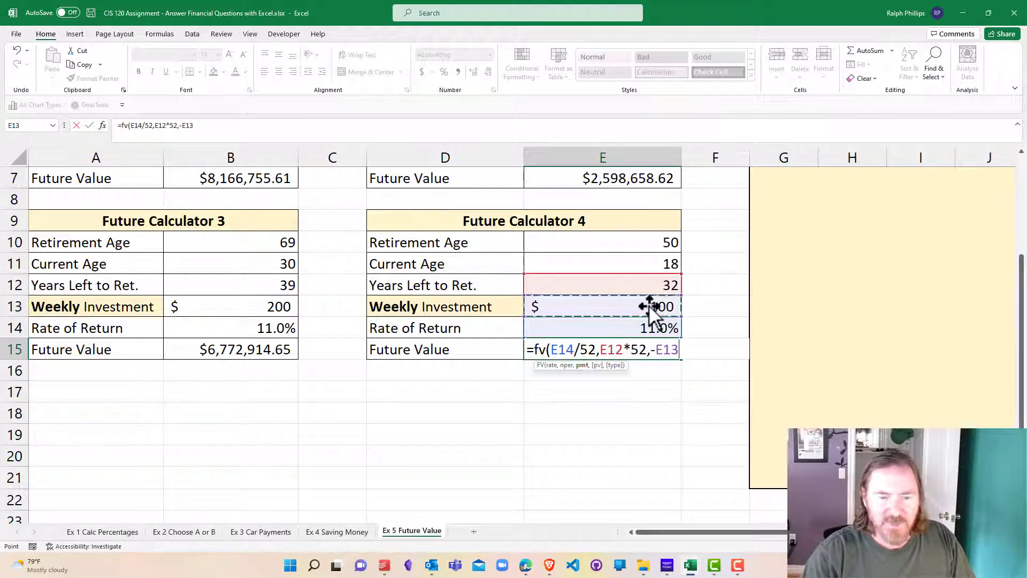
pyautogui.write(')')
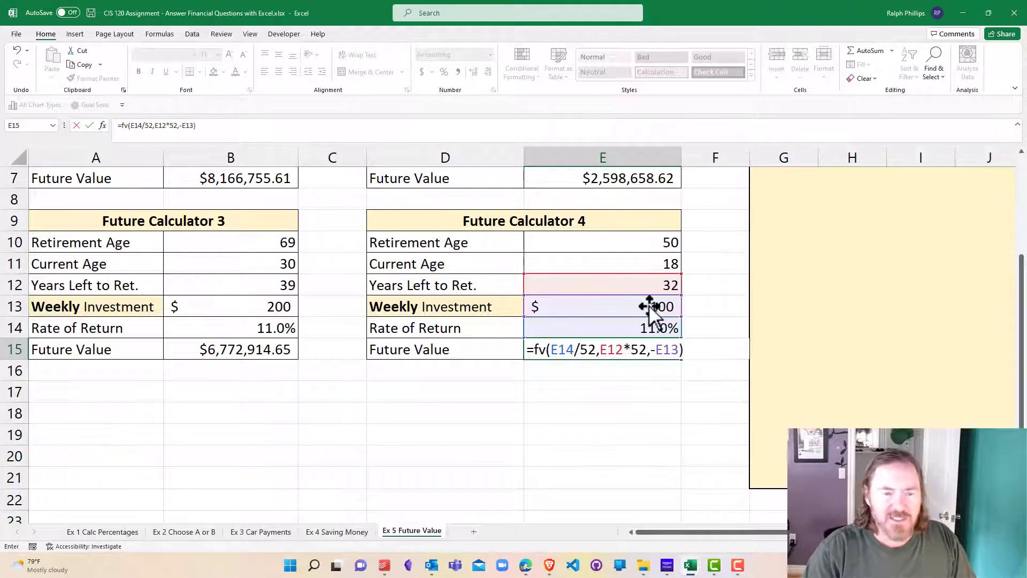
pyautogui.press('Return')
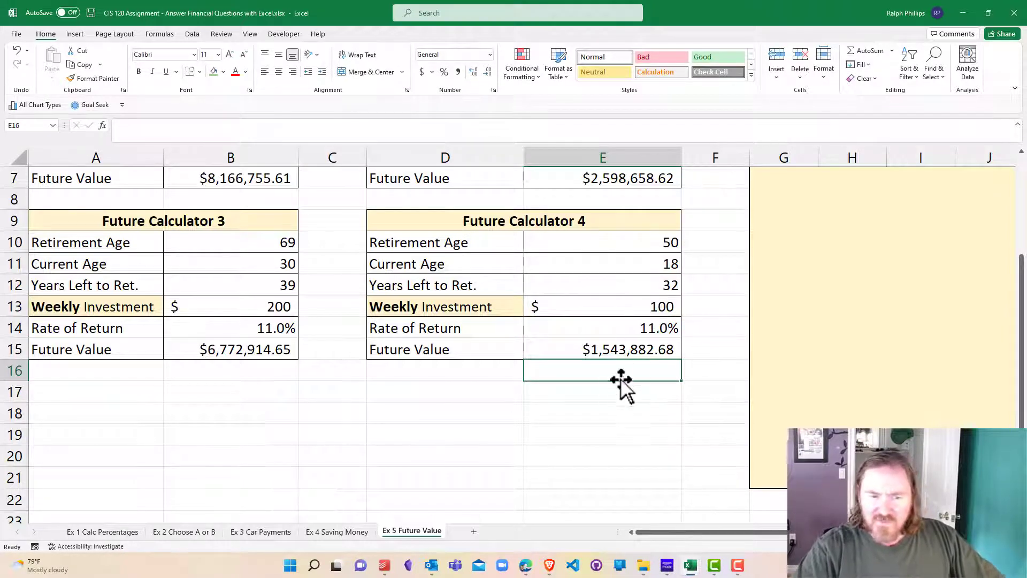
# Review E15's $1,543,882.68 result against the weekly investments of 100 and 200.
pyautogui.click(629, 354)
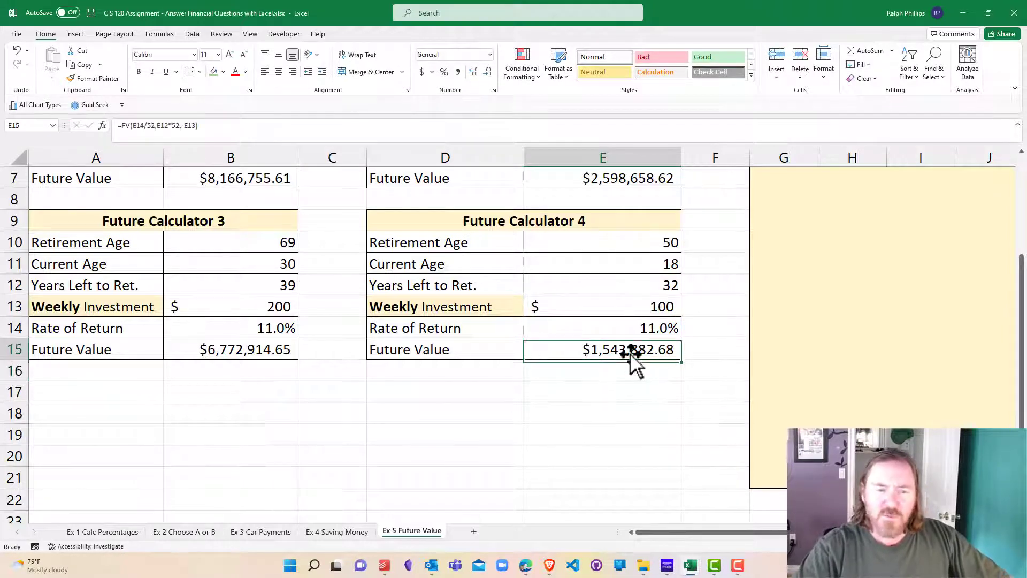
pyautogui.click(653, 308)
pyautogui.click(257, 307)
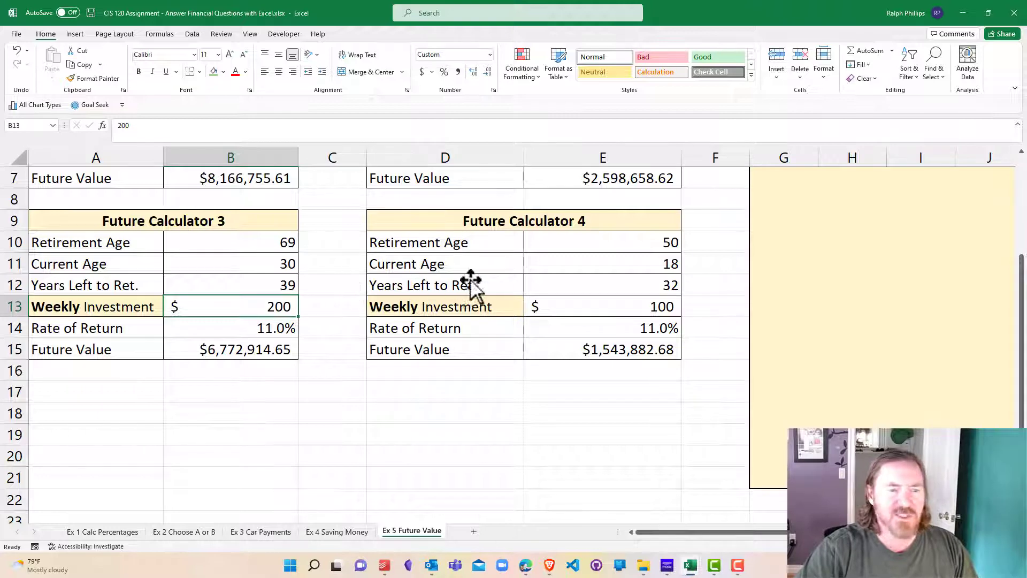
# Set Calculator 4's retirement age to 69 in E10 and current age to 30 in E11.
pyautogui.click(663, 263)
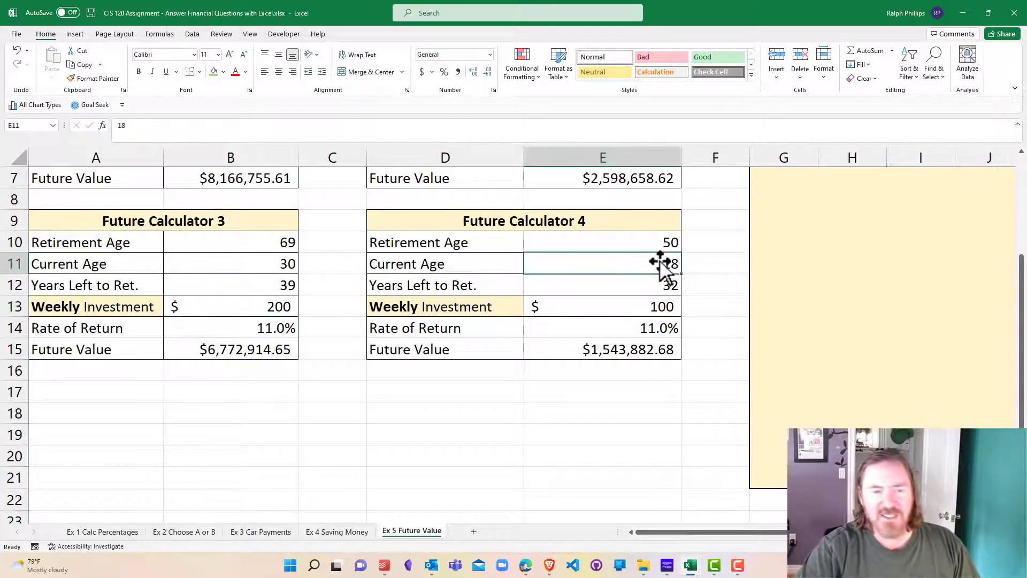
pyautogui.click(654, 310)
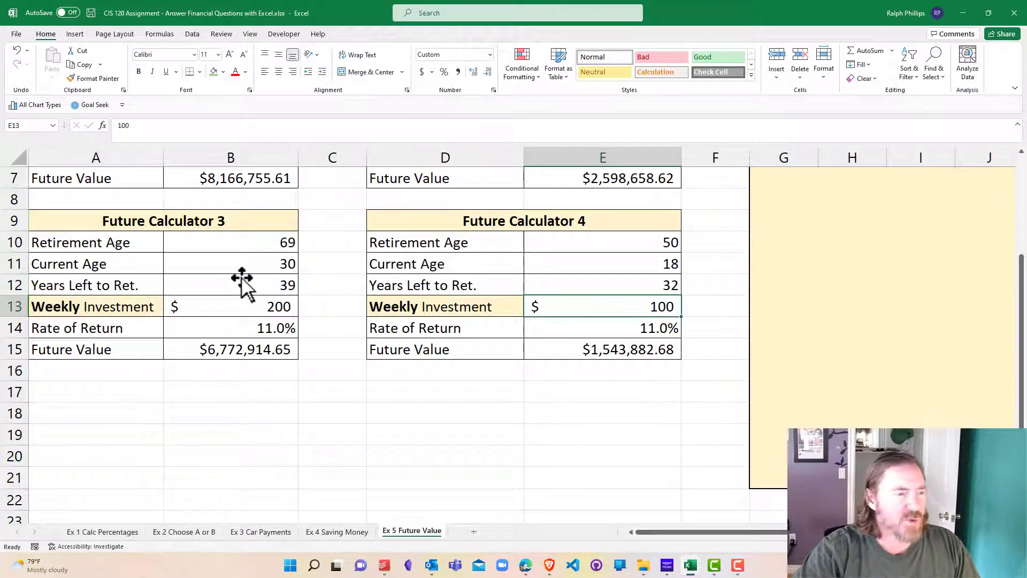
pyautogui.click(635, 264)
pyautogui.click(649, 243)
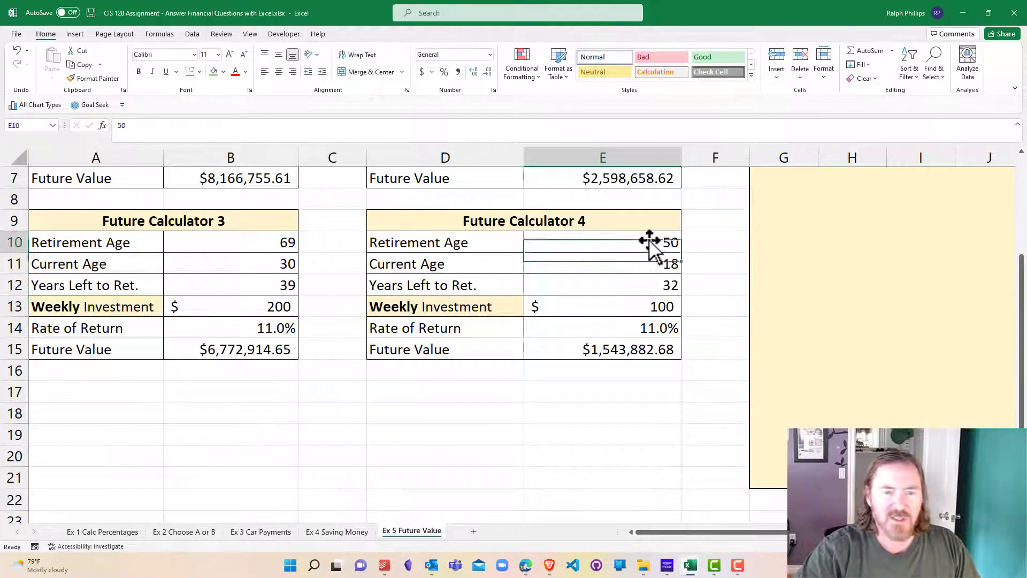
pyautogui.write('69')
pyautogui.press('Return')
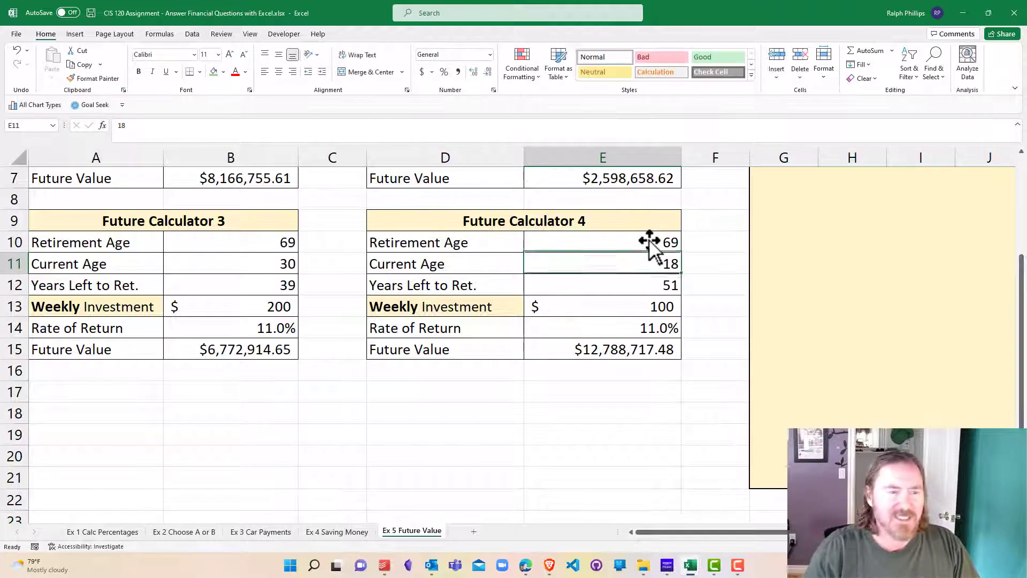
pyautogui.write('30')
pyautogui.press('Return')
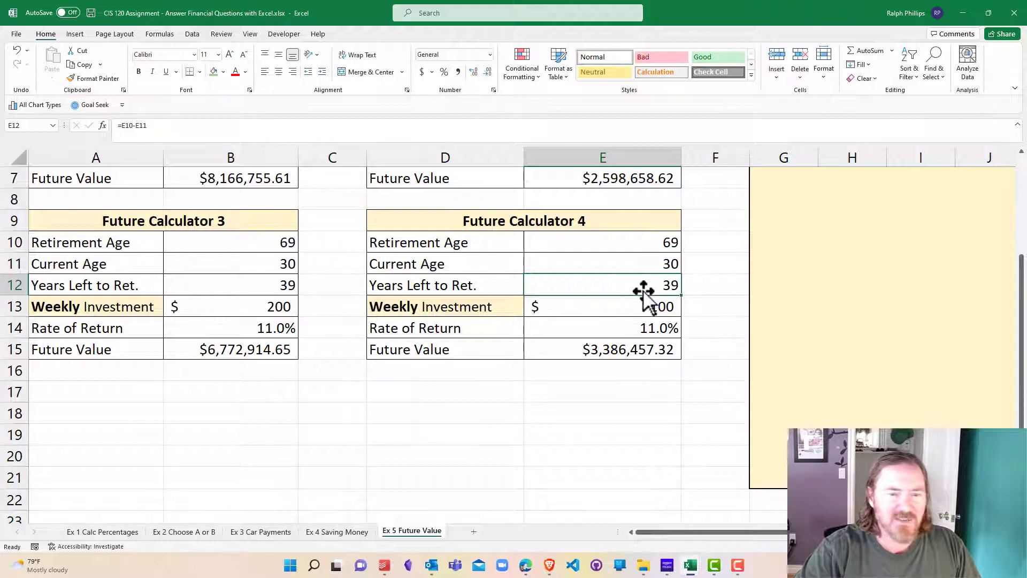
# Compare Calculator 3's and Calculator 4's weekly investments and future values, now $3,386,457.32.
pyautogui.click(257, 313)
pyautogui.click(252, 348)
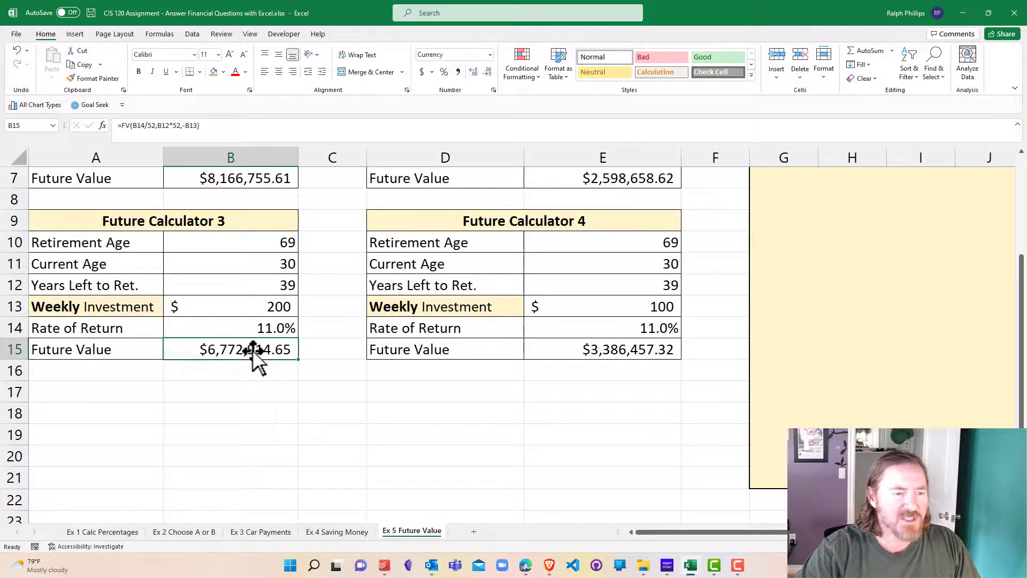
pyautogui.click(614, 305)
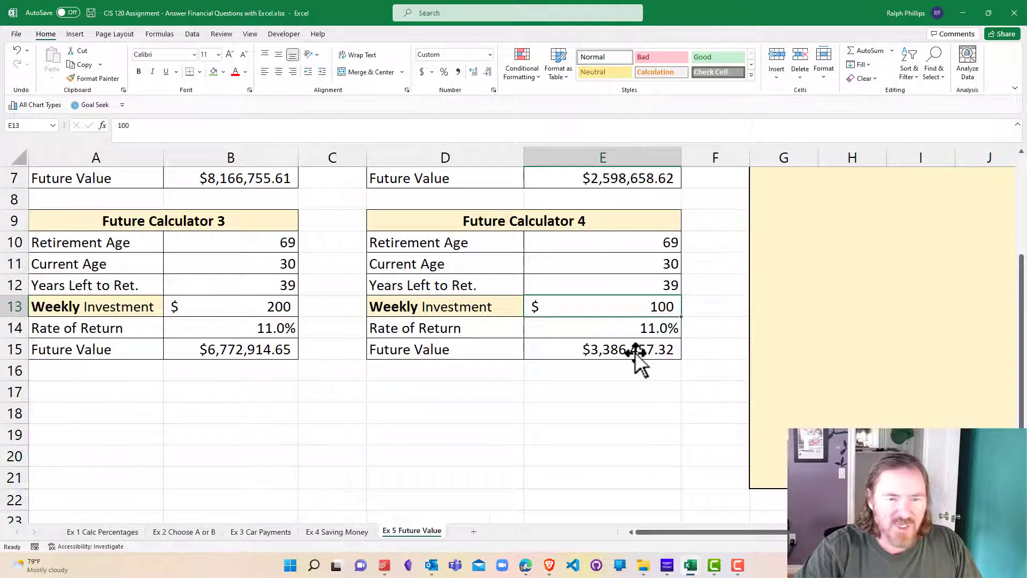
pyautogui.click(628, 392)
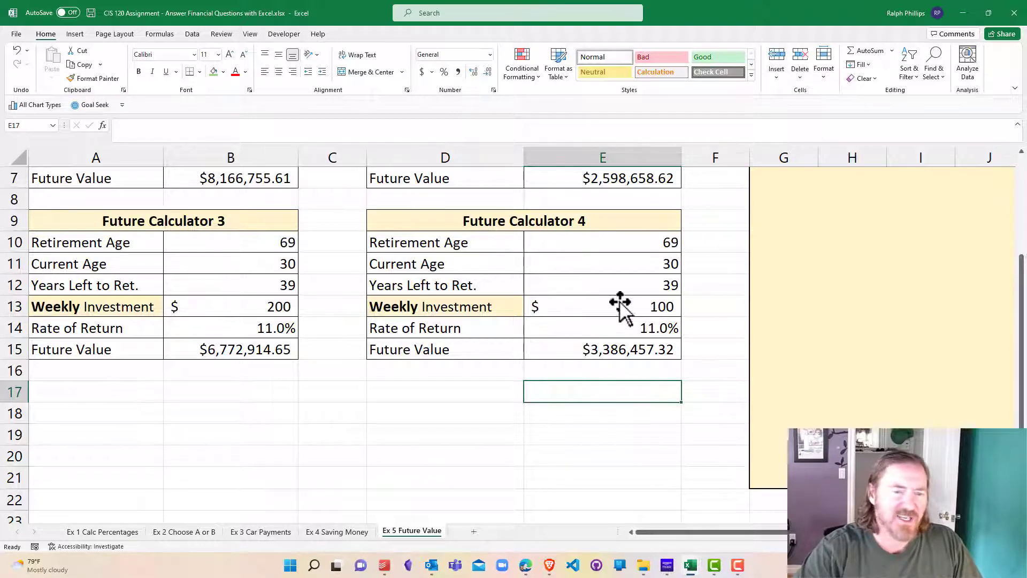
# Change Calculator 4's weekly investment in E13 to 125, then to 150, for $5,079,685.99.
pyautogui.click(589, 313)
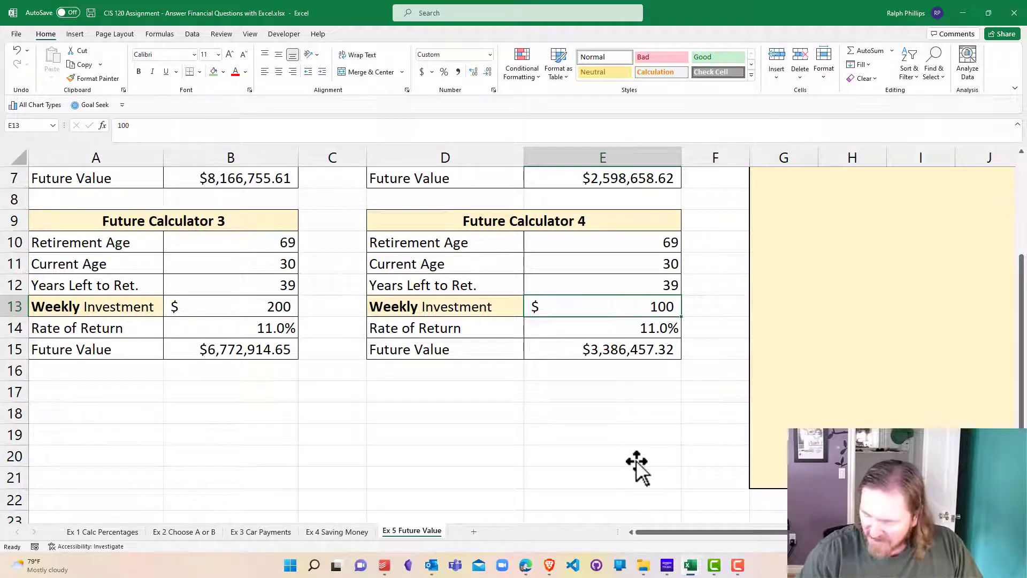
pyautogui.write('125')
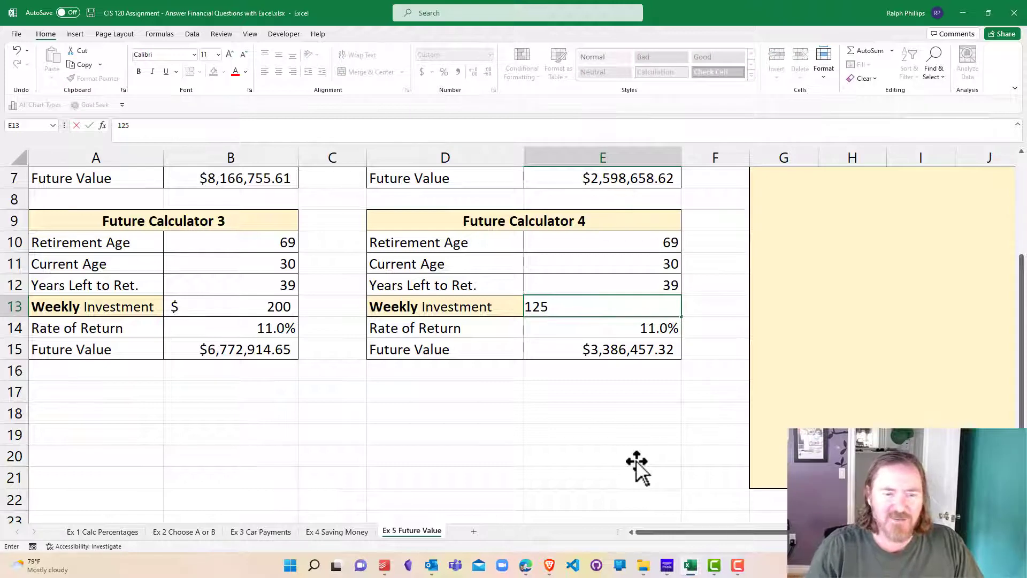
pyautogui.press('Return')
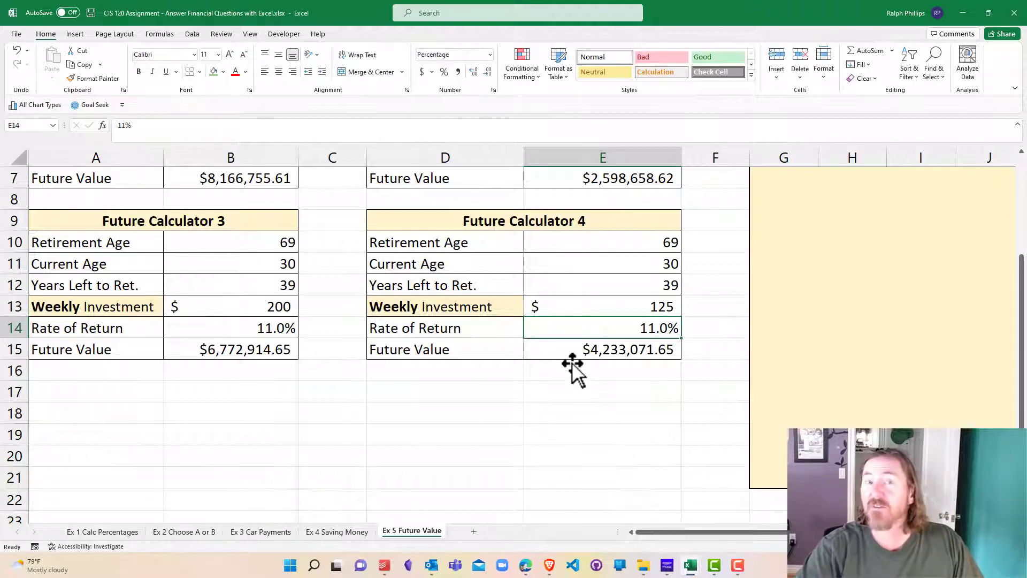
pyautogui.click(637, 313)
pyautogui.press('F2')
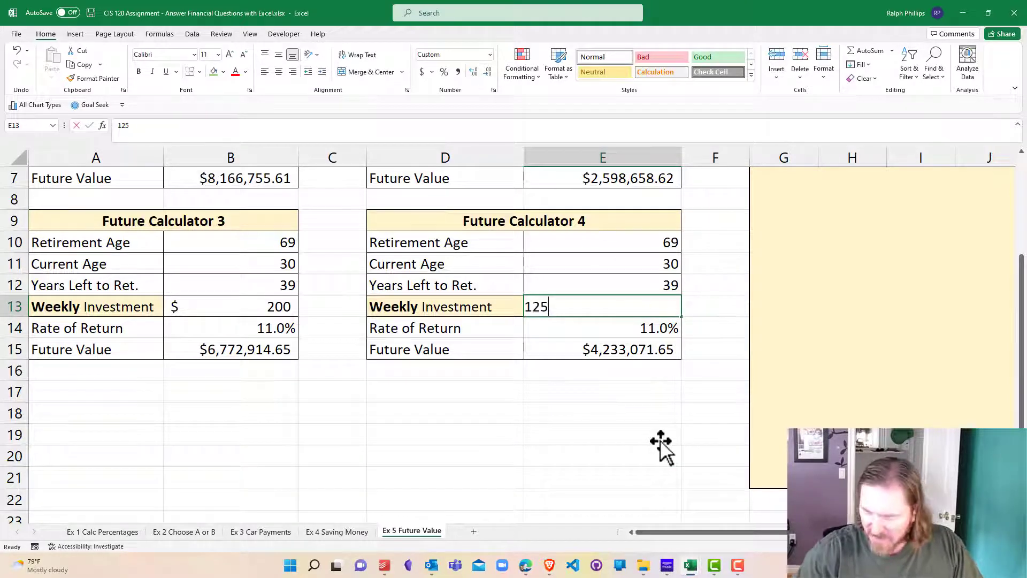
pyautogui.press('BackSpace')
pyautogui.press('BackSpace')
pyautogui.write('50')
pyautogui.press('Return')
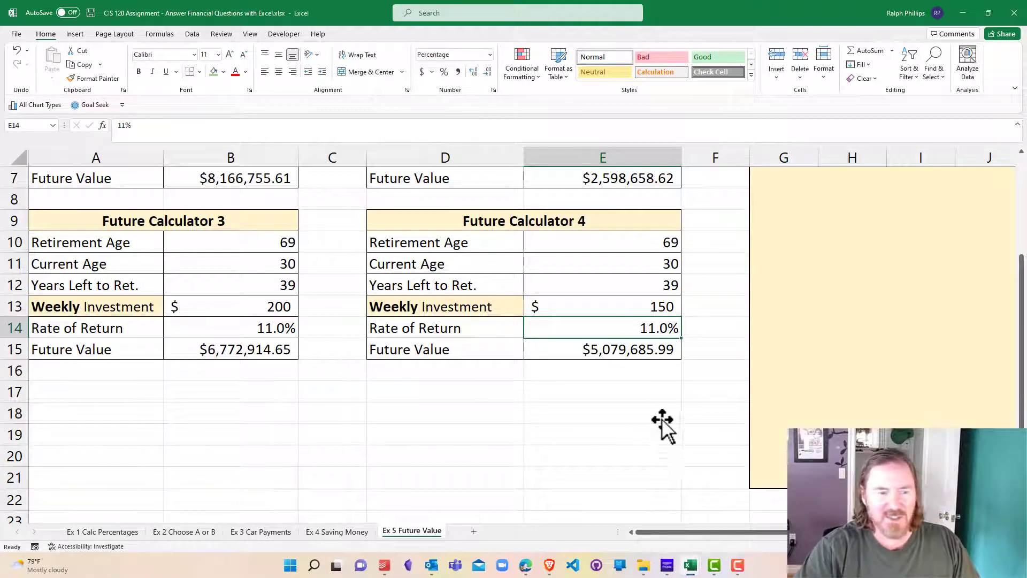
pyautogui.click(653, 305)
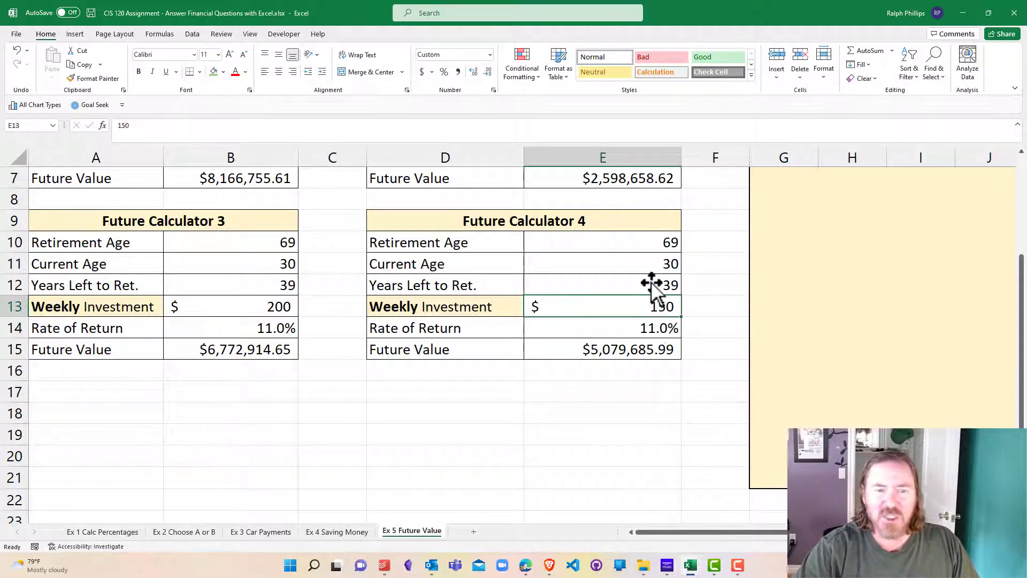
pyautogui.click(652, 285)
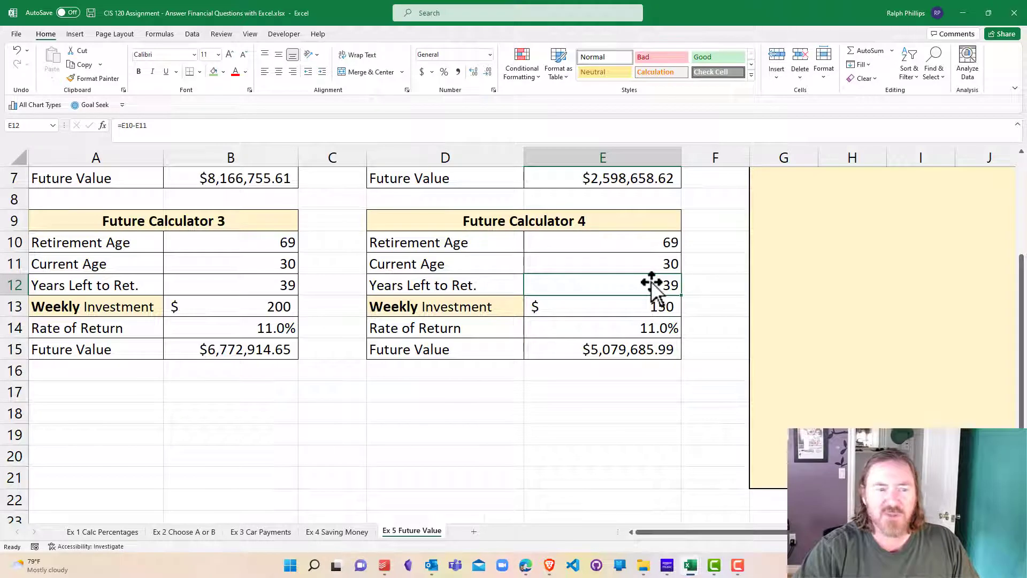
# Try current ages of 25 and 30 for Calculator 4 in E11, checking the future value.
pyautogui.click(679, 265)
pyautogui.press('F2')
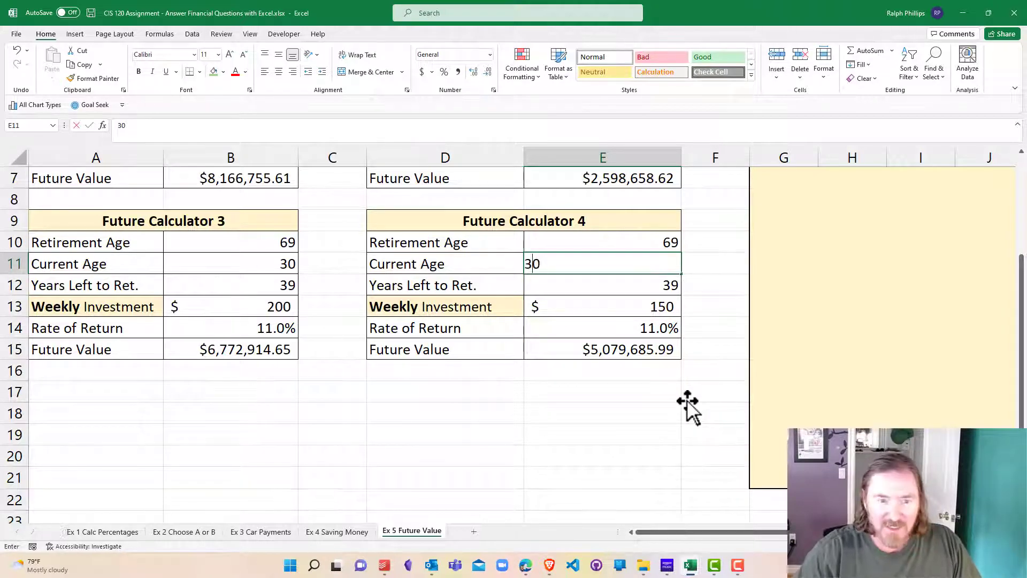
pyautogui.press('BackSpace')
pyautogui.press('BackSpace')
pyautogui.write('25')
pyautogui.press('Return')
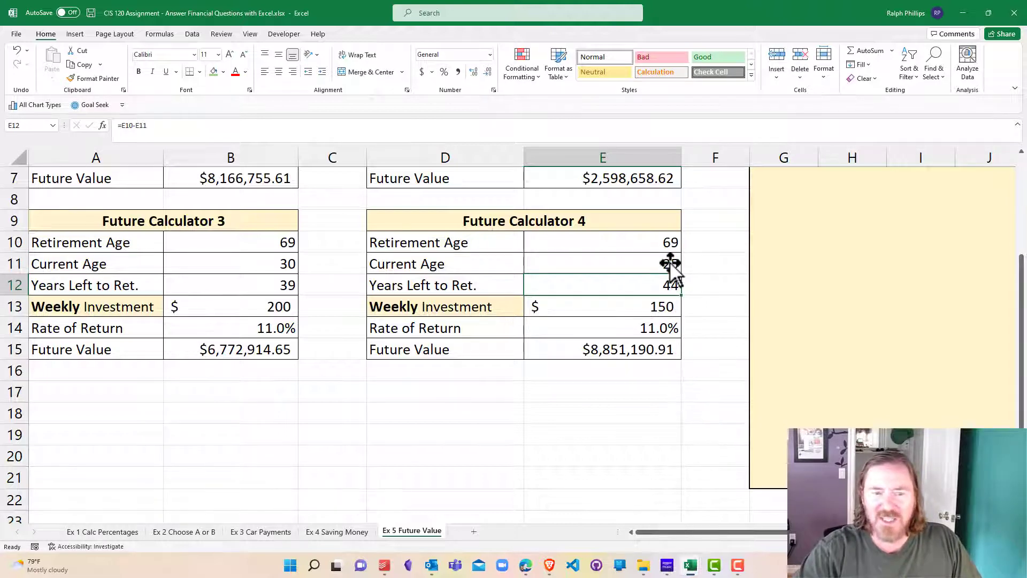
pyautogui.click(631, 345)
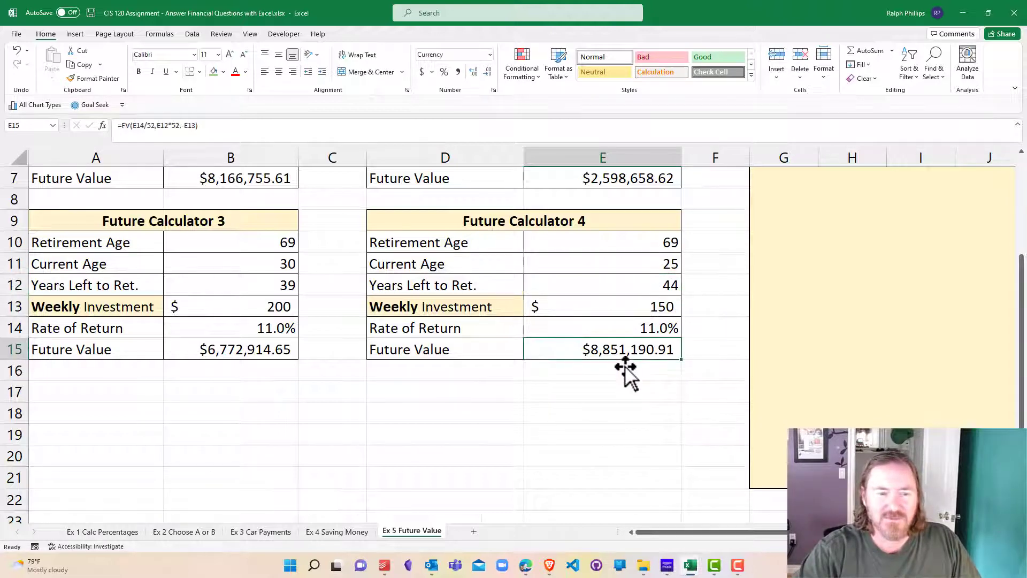
pyautogui.click(663, 264)
pyautogui.write('30')
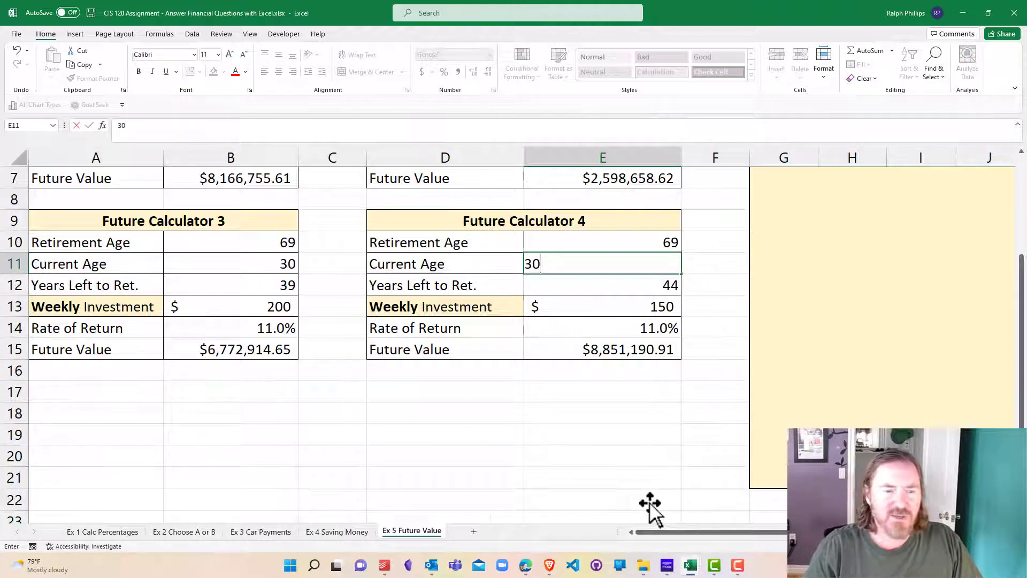
pyautogui.press('Return')
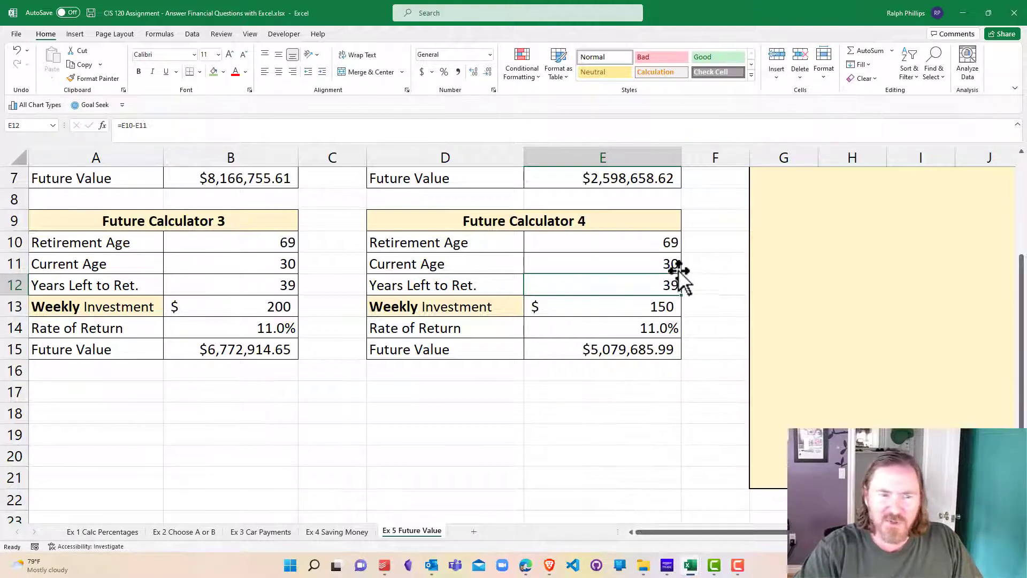
# Settle Calculator 4's current age at 22, giving 47 years and $12,335,122.81.
pyautogui.press('Up')
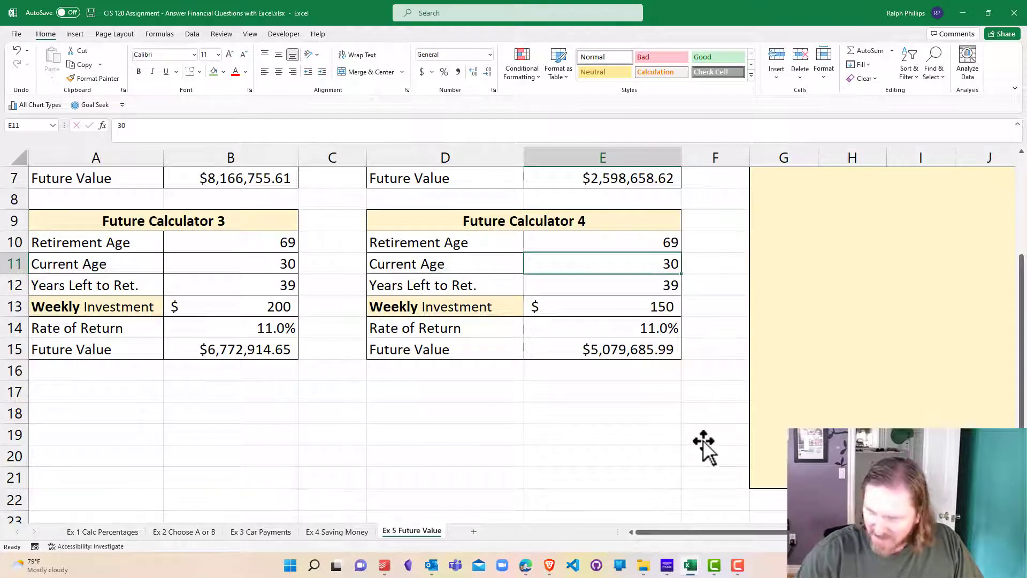
pyautogui.write('25')
pyautogui.press('Return')
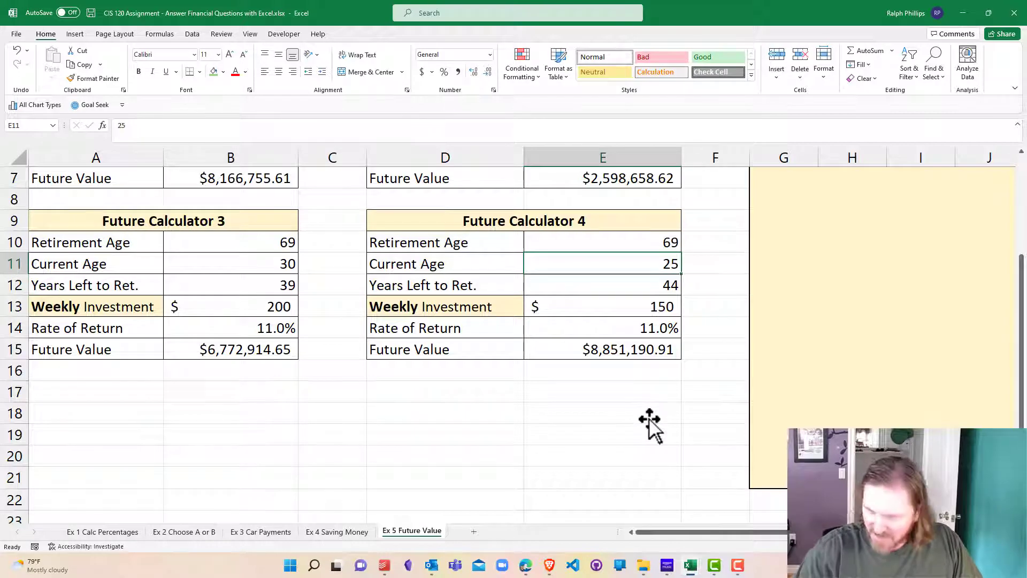
pyautogui.write('22')
pyautogui.press('Return')
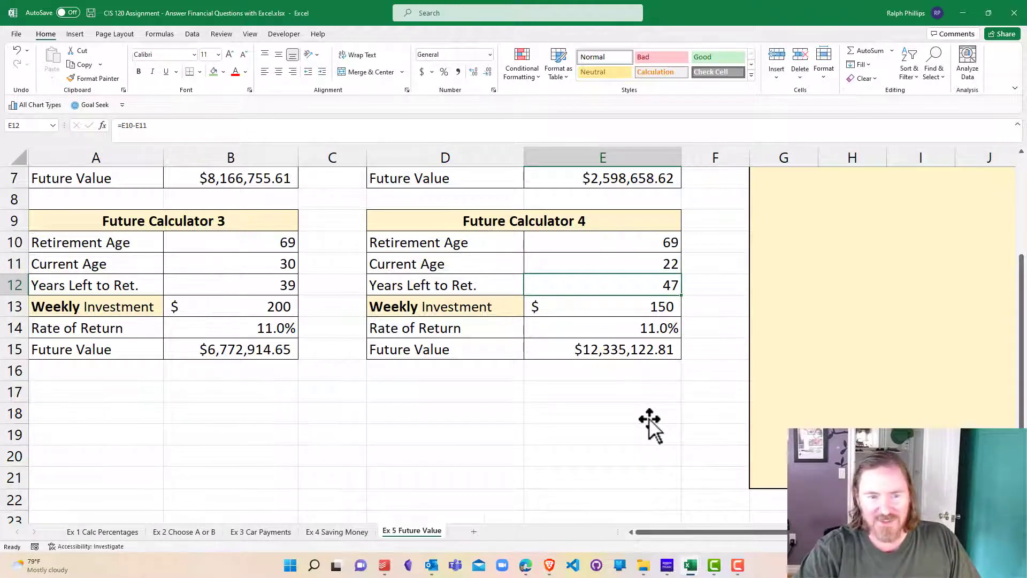
pyautogui.press('Up')
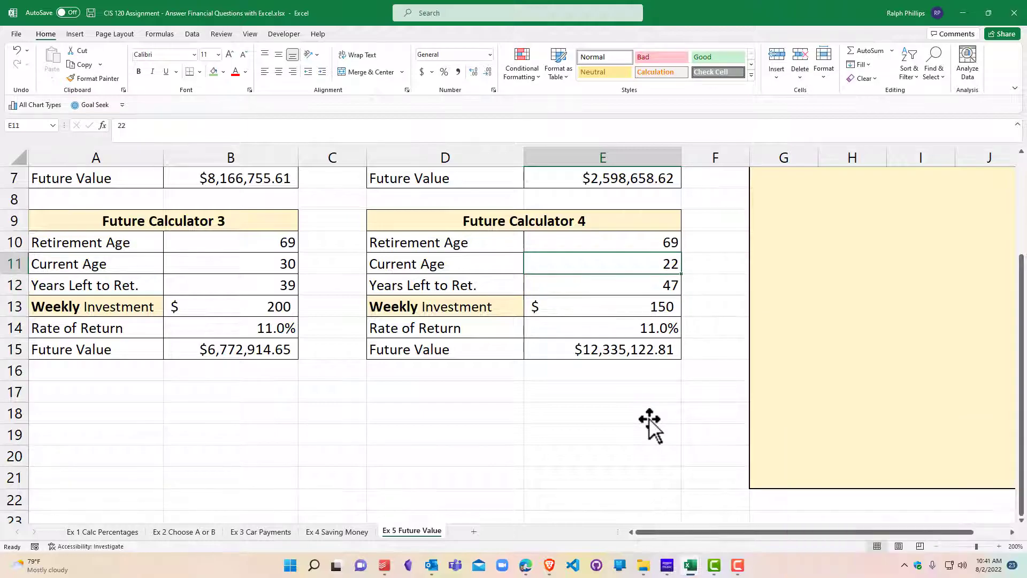